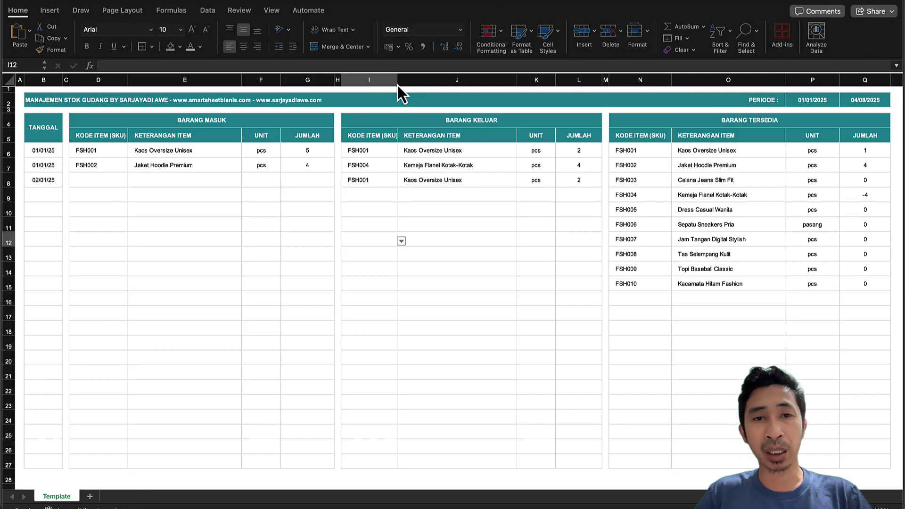
- Widen column I slightly so the BARANG KELUAR item code heading fits
{"action": "left_click", "coordinate": [416, 154]}
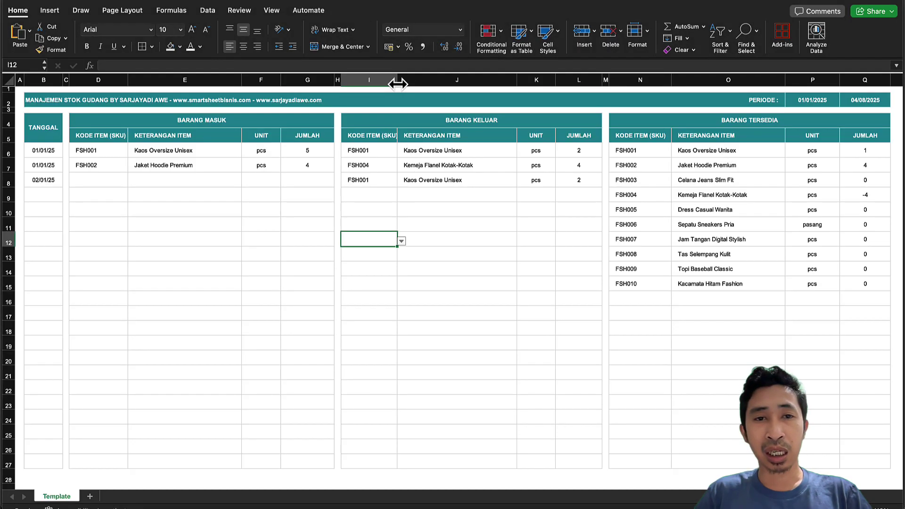
{"action": "left_click_drag", "start_coordinate": [397, 76], "coordinate": [401, 75]}
{"action": "left_click", "coordinate": [445, 181]}
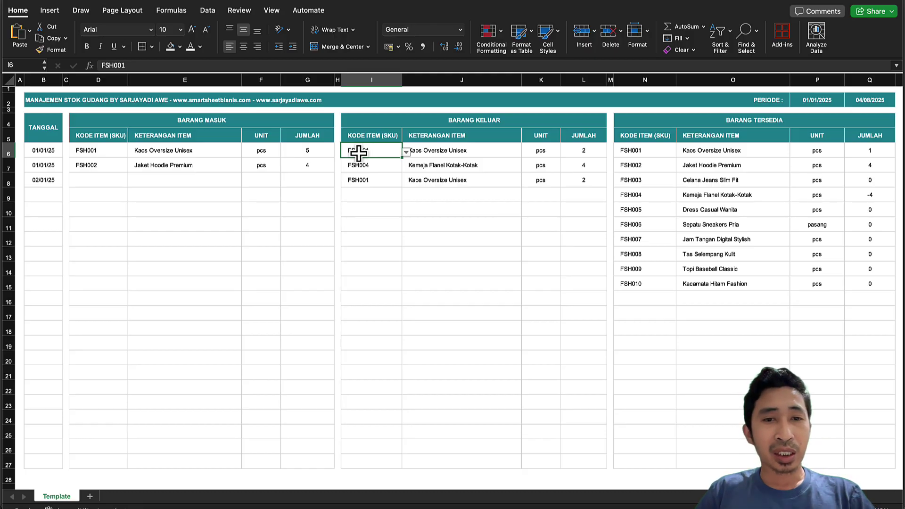
{"action": "left_click", "coordinate": [216, 194]}
{"action": "left_click", "coordinate": [188, 166]}
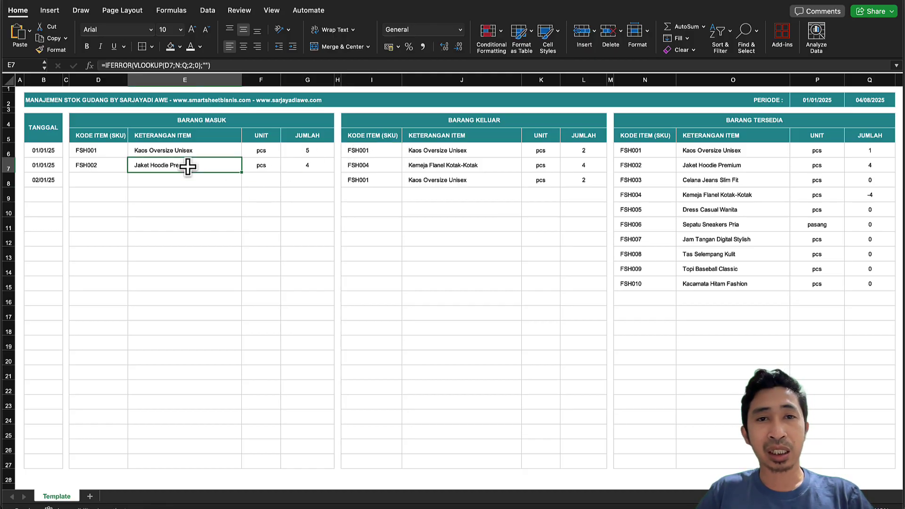
{"action": "left_click", "coordinate": [107, 180]}
{"action": "left_click", "coordinate": [43, 192]}
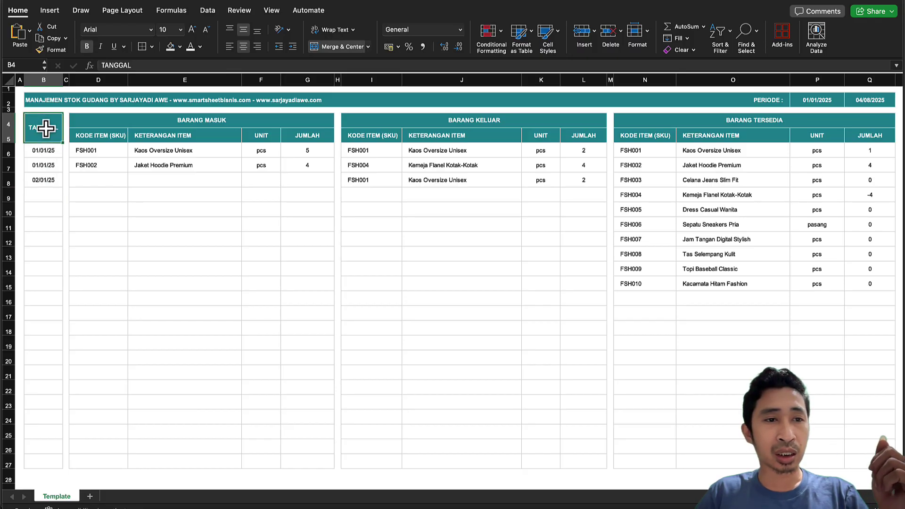
{"action": "left_click", "coordinate": [43, 165]}
- Review the date choices offered for the PERIODE start and end dates
{"action": "left_click", "coordinate": [812, 100]}
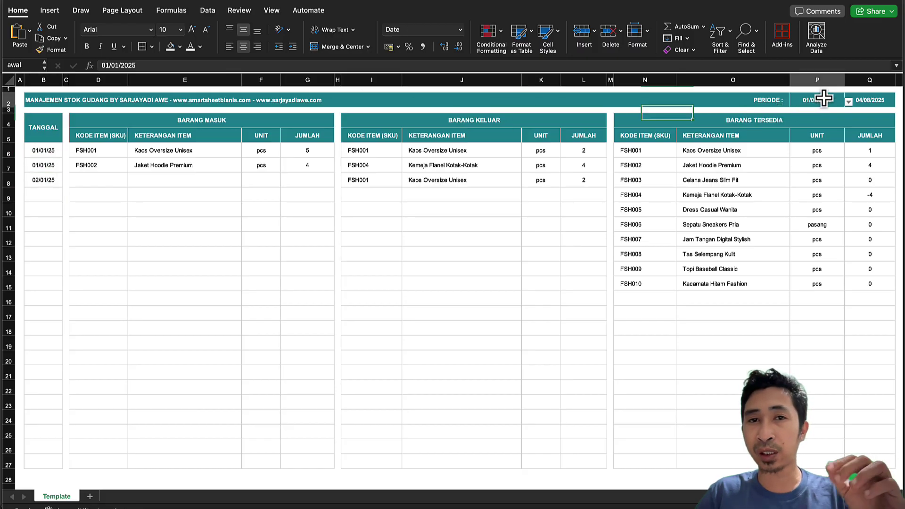
{"action": "left_click", "coordinate": [848, 102]}
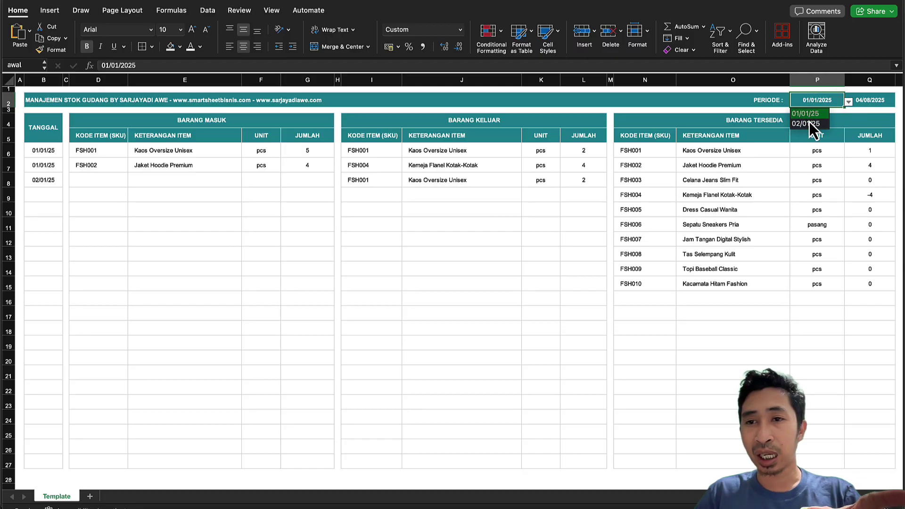
{"action": "left_click", "coordinate": [857, 100]}
{"action": "left_click", "coordinate": [875, 100]}
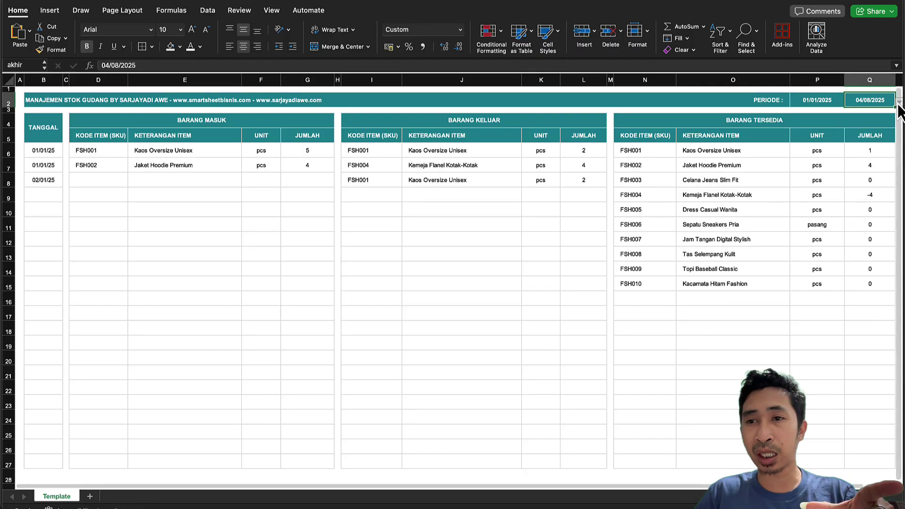
{"action": "scroll", "coordinate": [858, 99], "scroll_direction": "right", "scroll_amount": 1}
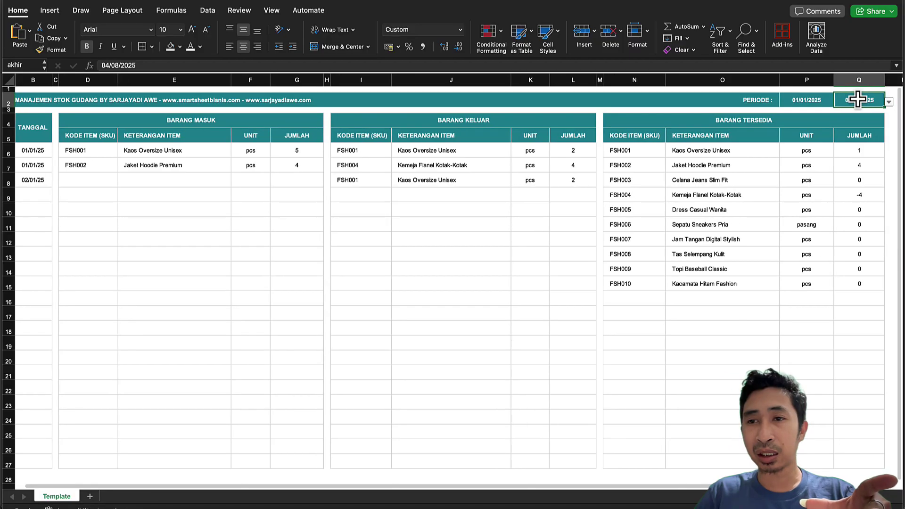
{"action": "left_click", "coordinate": [888, 102]}
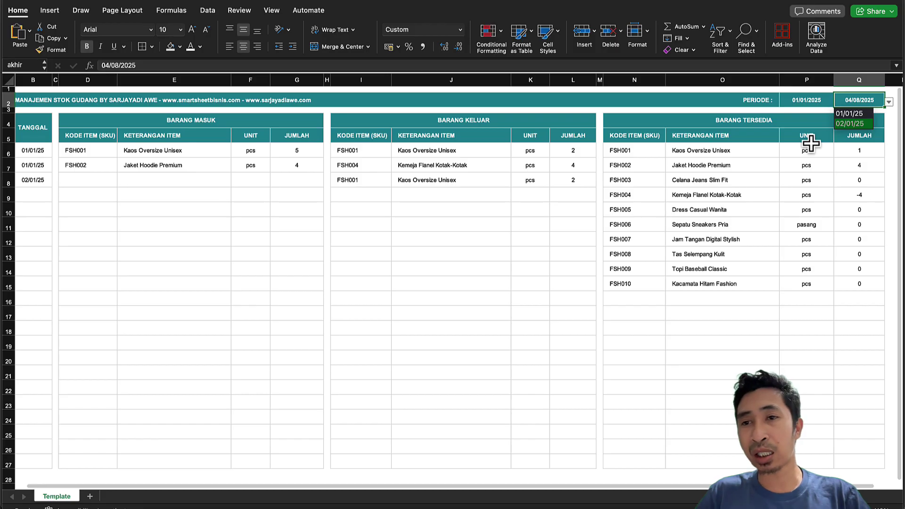
{"action": "left_click", "coordinate": [786, 165]}
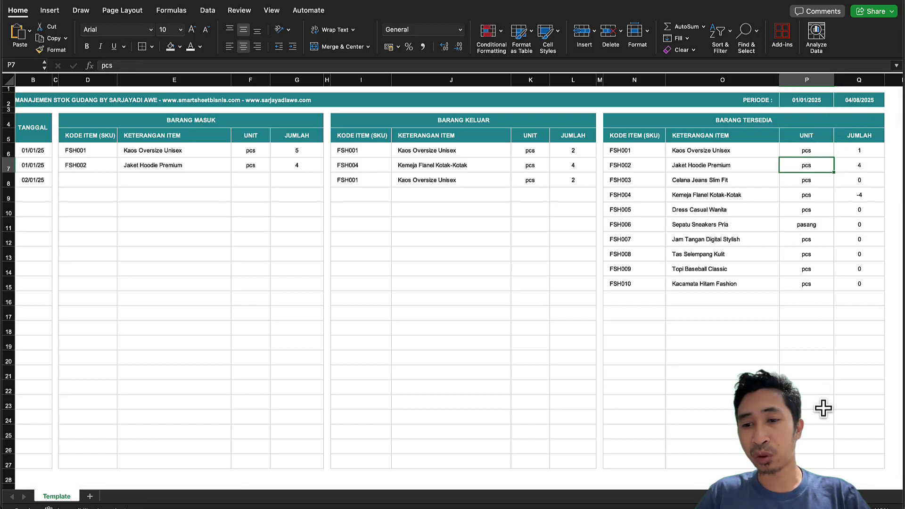
{"action": "left_click", "coordinate": [782, 508]}
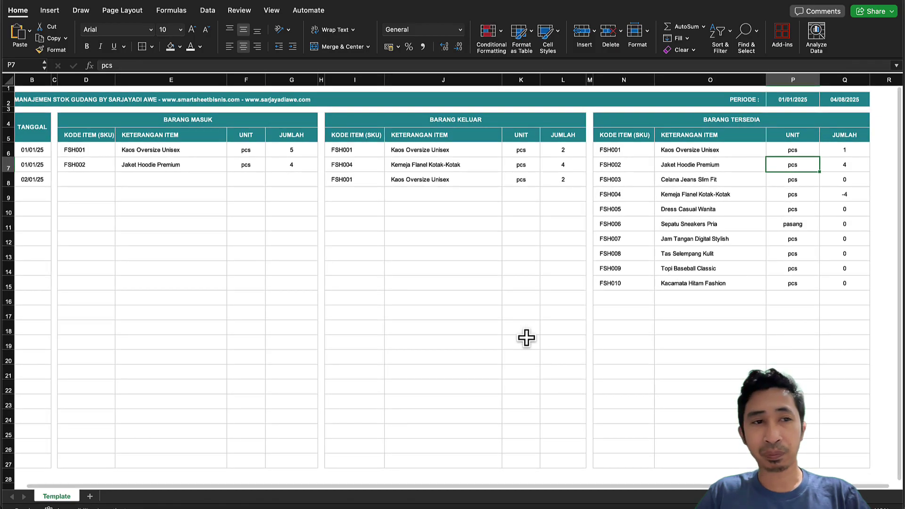
- Enter the date 3/1/25 in cell B9, the first empty row of the TANGGAL column
{"action": "scroll", "coordinate": [525, 337], "scroll_direction": "left", "scroll_amount": 2}
{"action": "left_click", "coordinate": [43, 192]}
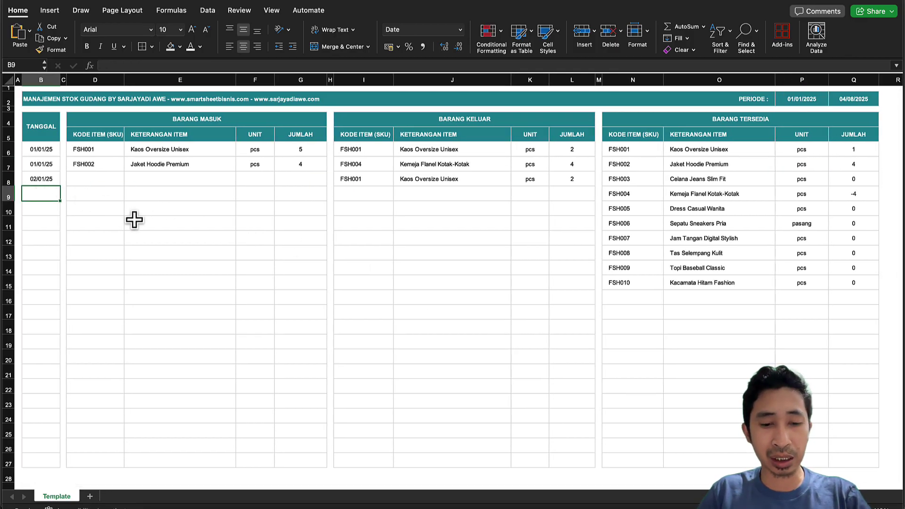
{"action": "type", "text": "3/"}
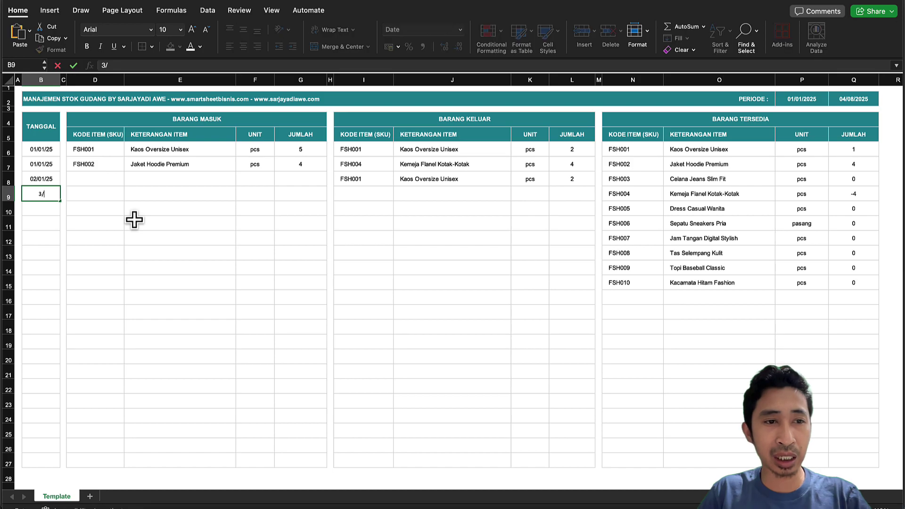
{"action": "type", "text": "01/2"}
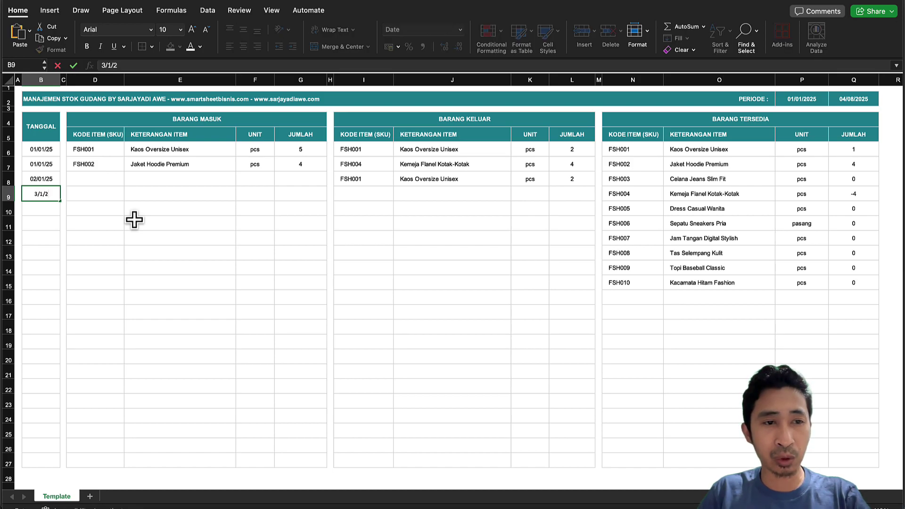
{"action": "type", "text": "5"}
{"action": "key", "text": "Return"}
- Choose item code FSH003 for BARANG MASUK in the 03/01/25 row, consulting the BARANG TERSEDIA item list for reference
{"action": "left_click", "coordinate": [109, 194]}
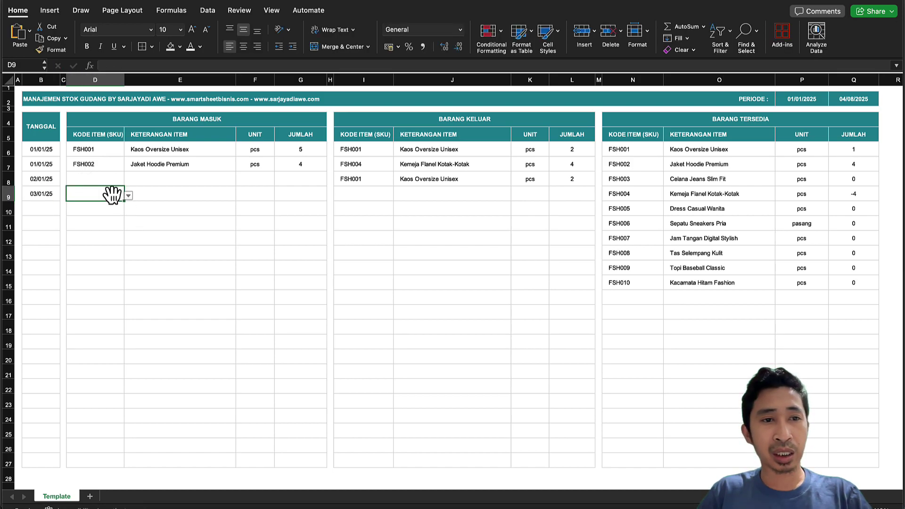
{"action": "left_click", "coordinate": [130, 195]}
{"action": "left_click", "coordinate": [111, 195]}
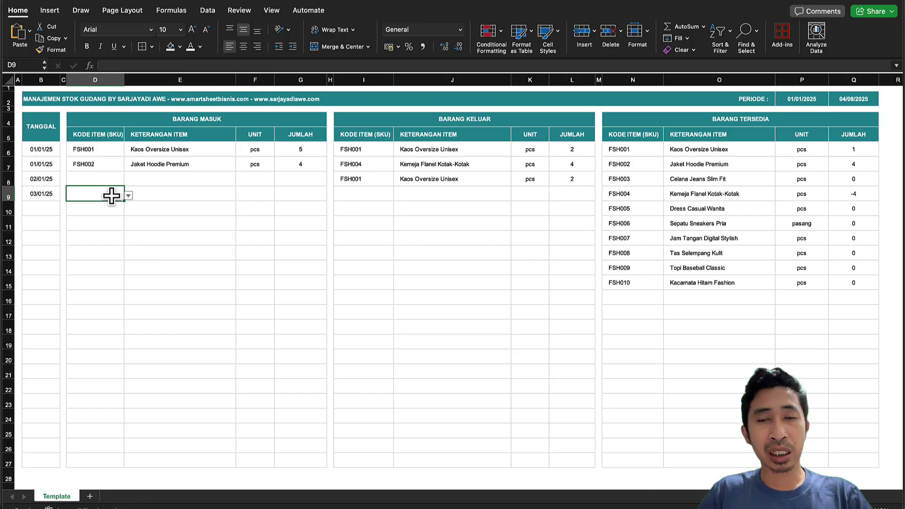
{"action": "left_click", "coordinate": [365, 195]}
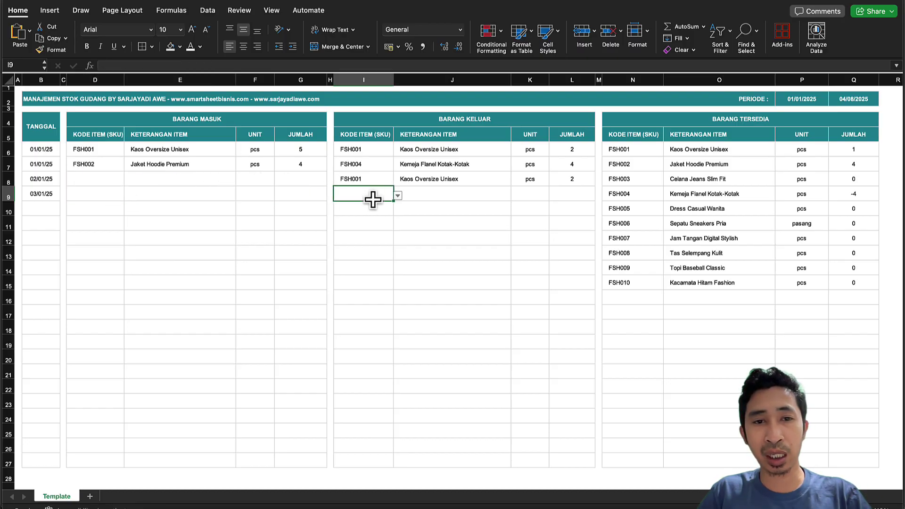
{"action": "left_click", "coordinate": [110, 190]}
{"action": "left_click", "coordinate": [128, 195]}
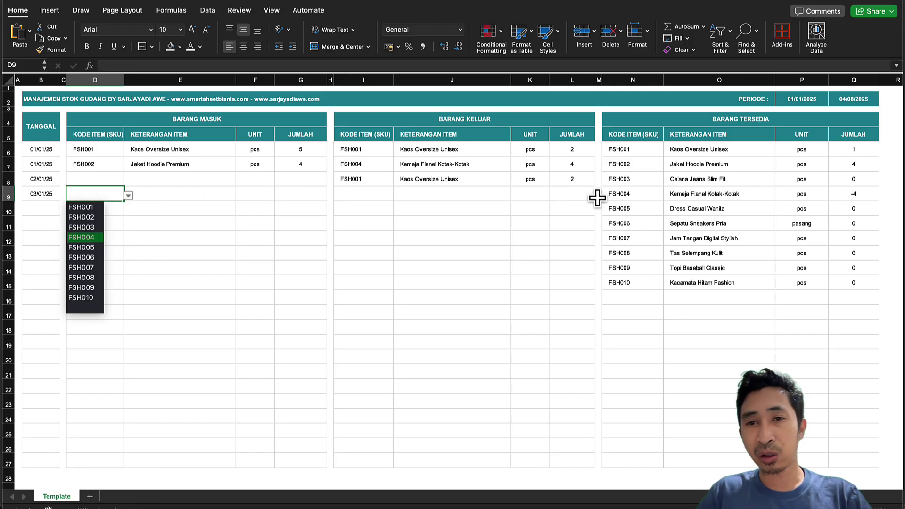
{"action": "left_click_drag", "start_coordinate": [632, 149], "coordinate": [840, 387]}
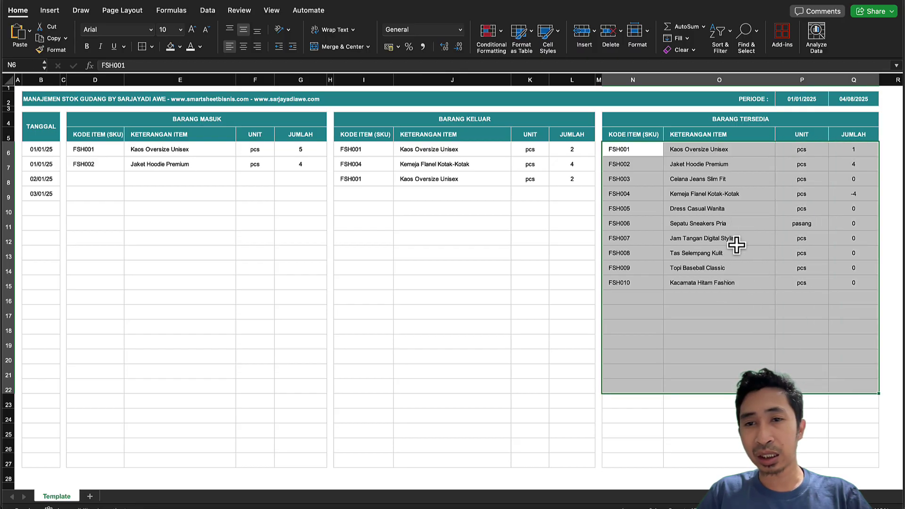
{"action": "left_click", "coordinate": [636, 181]}
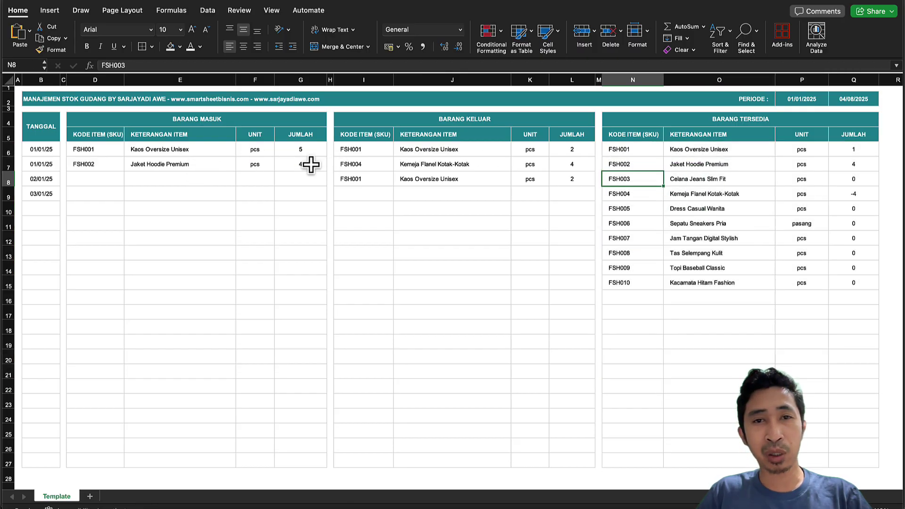
{"action": "left_click", "coordinate": [100, 192]}
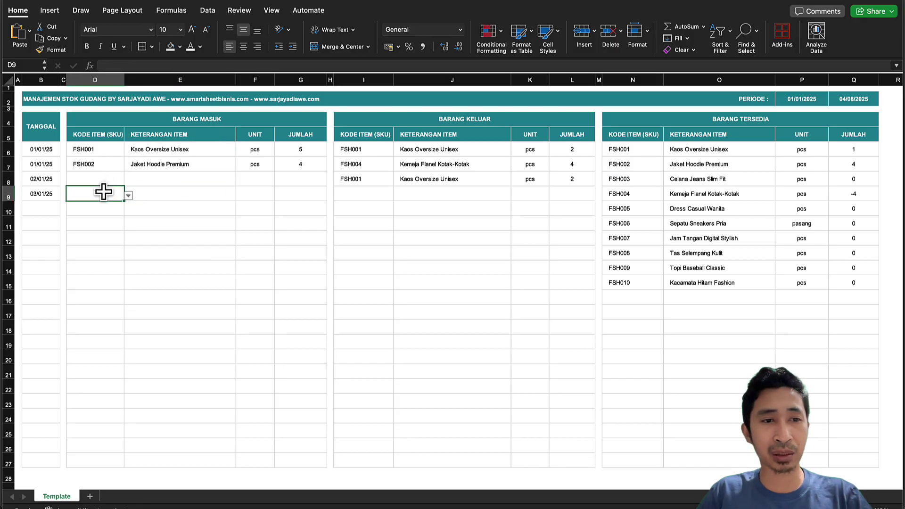
{"action": "left_click", "coordinate": [128, 195]}
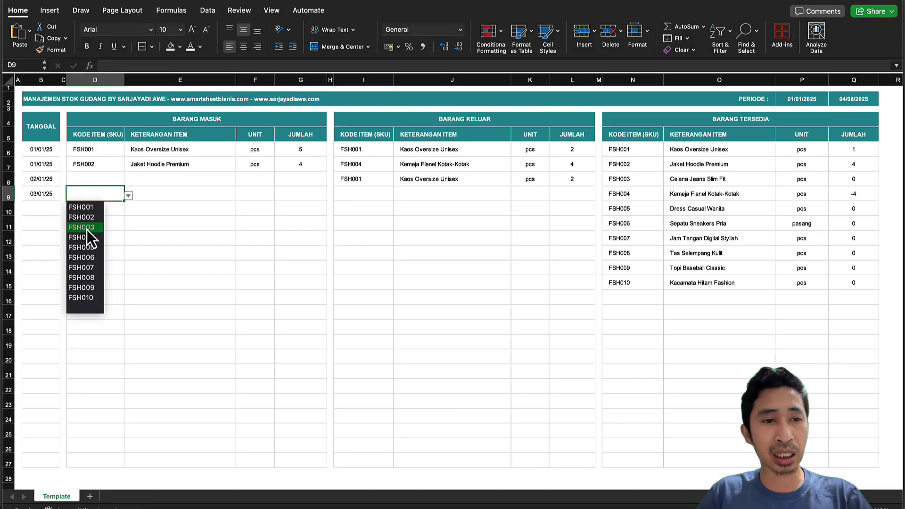
{"action": "left_click", "coordinate": [87, 228]}
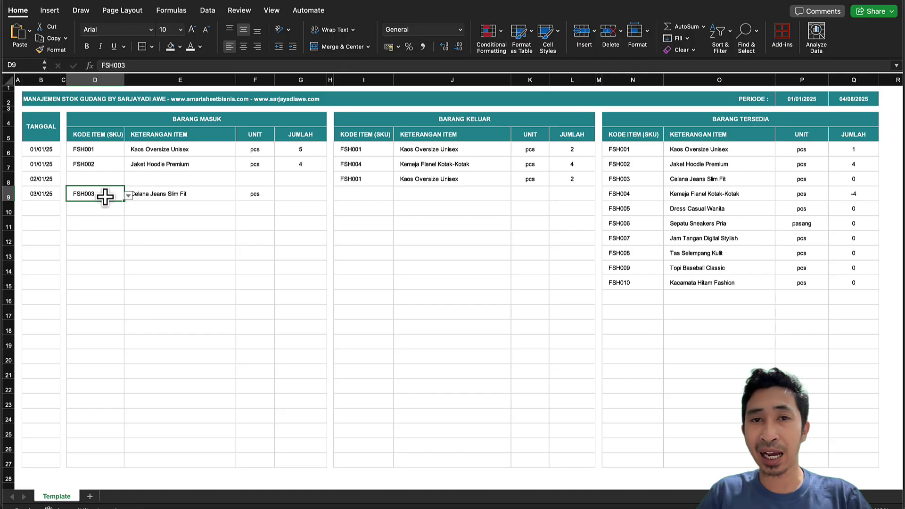
- Inspect the lookup formulas behind the description and unit in row 9 and their source columns in BARANG TERSEDIA
{"action": "left_click", "coordinate": [211, 196]}
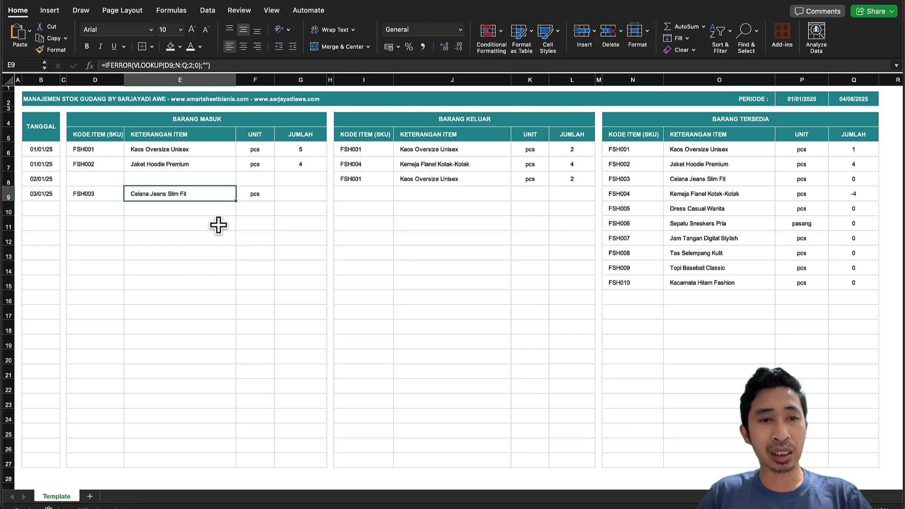
{"action": "left_click", "coordinate": [250, 196]}
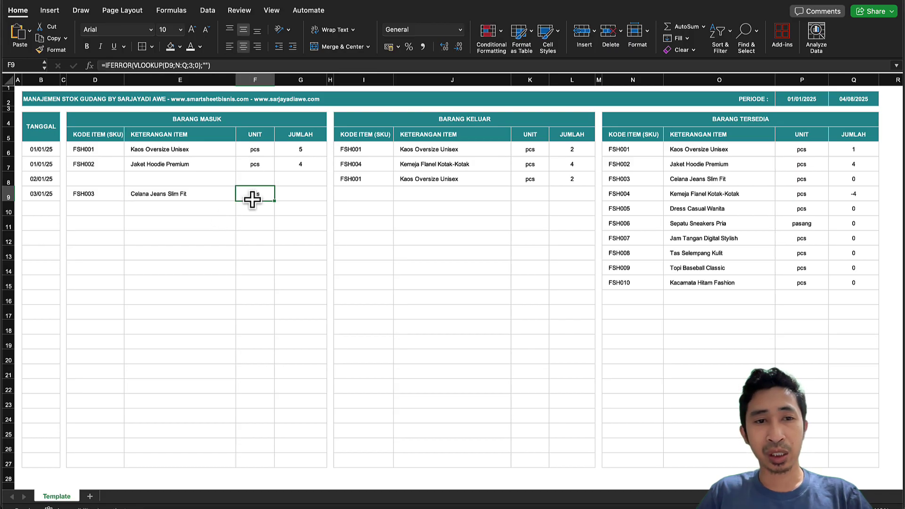
{"action": "left_click", "coordinate": [201, 194]}
{"action": "left_click", "coordinate": [259, 194]}
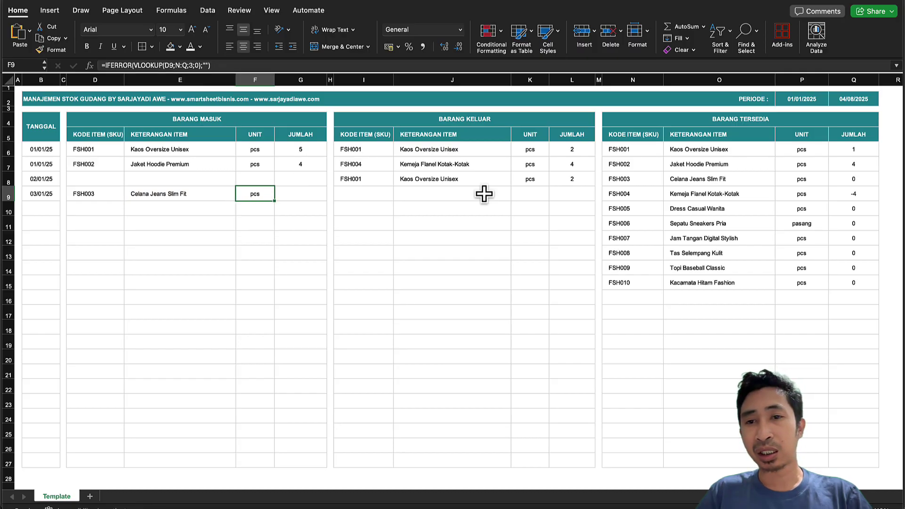
{"action": "left_click", "coordinate": [705, 137]}
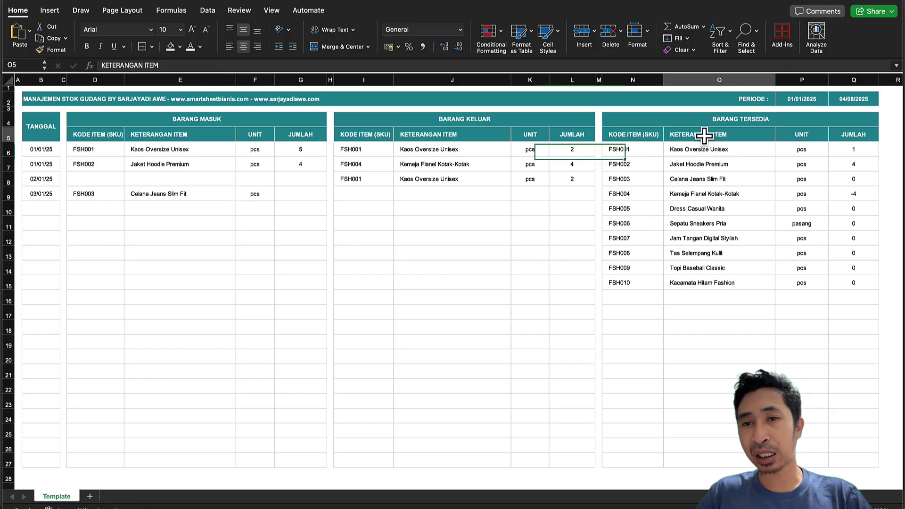
{"action": "left_click", "coordinate": [711, 194]}
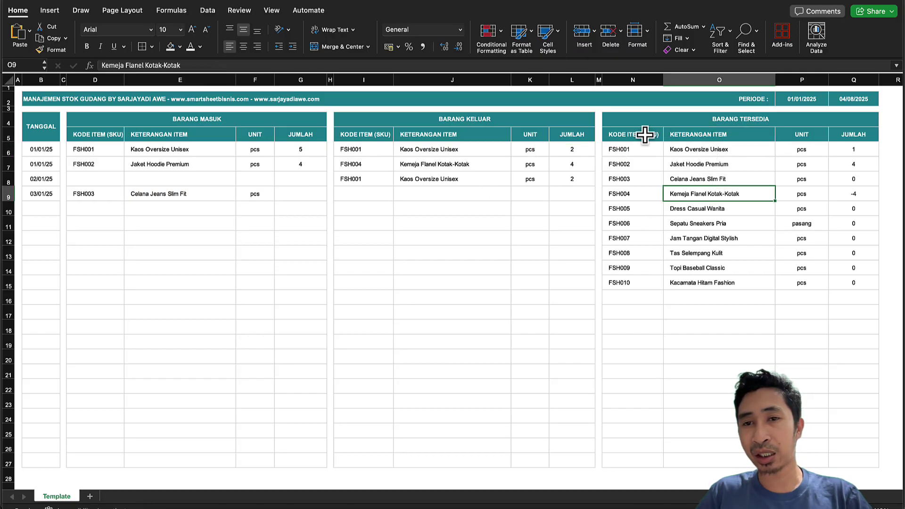
- Enter an incoming quantity of 12 for FSH003 in cell G9 and check its available stock in BARANG TERSEDIA
{"action": "left_click", "coordinate": [293, 197]}
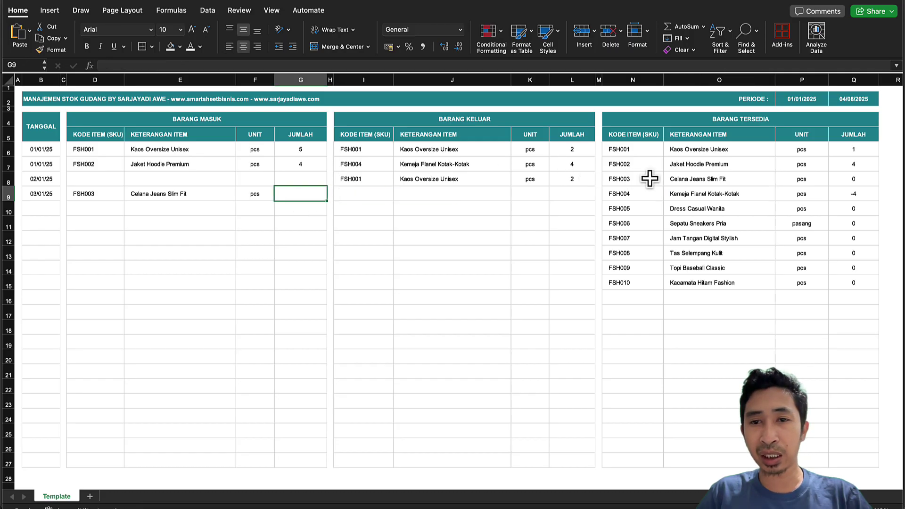
{"action": "left_click_drag", "start_coordinate": [620, 179], "coordinate": [844, 180]}
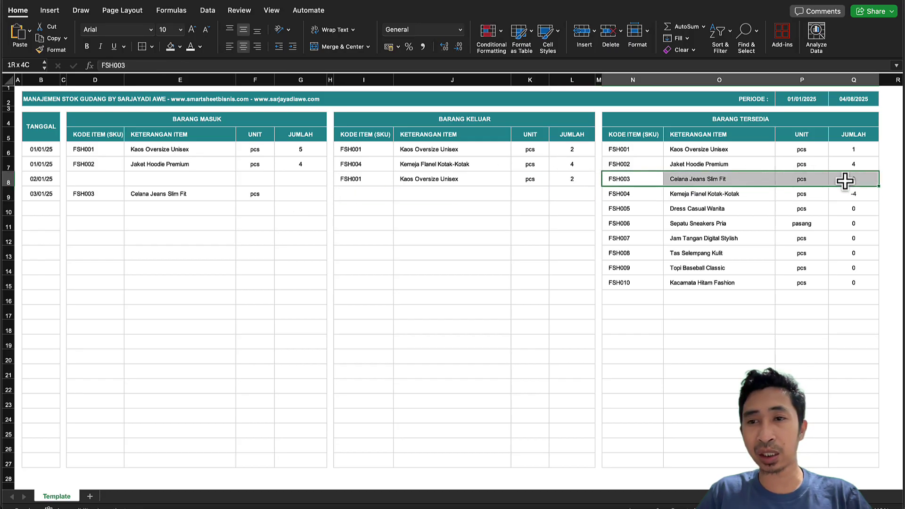
{"action": "left_click", "coordinate": [295, 192]}
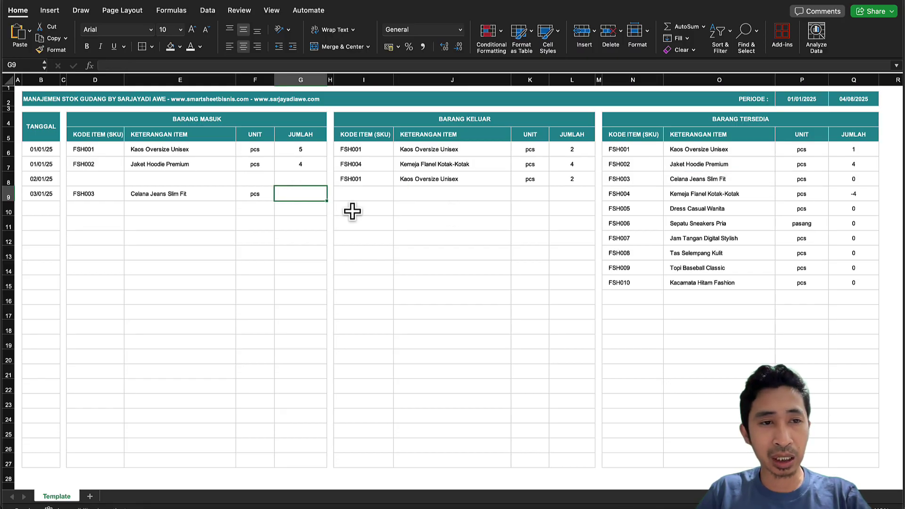
{"action": "type", "text": "4/08/"}
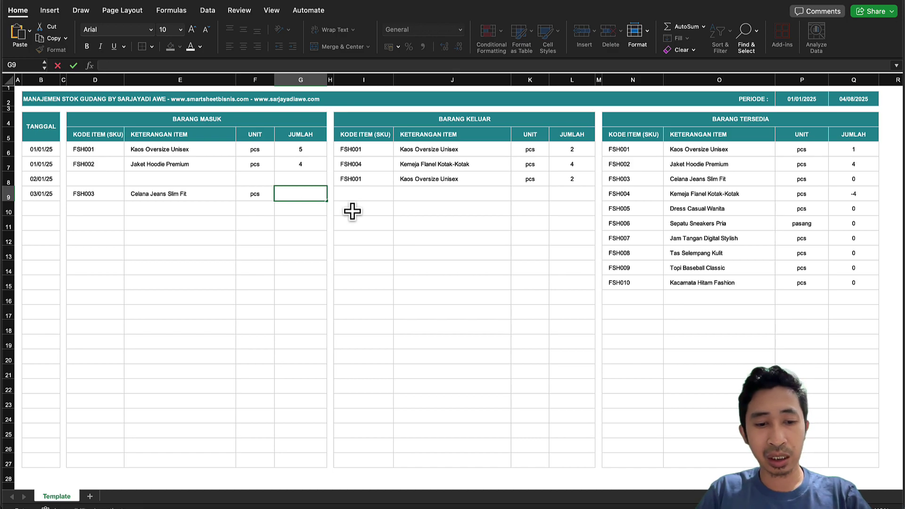
{"action": "type", "text": "2"}
{"action": "key", "text": "Return"}
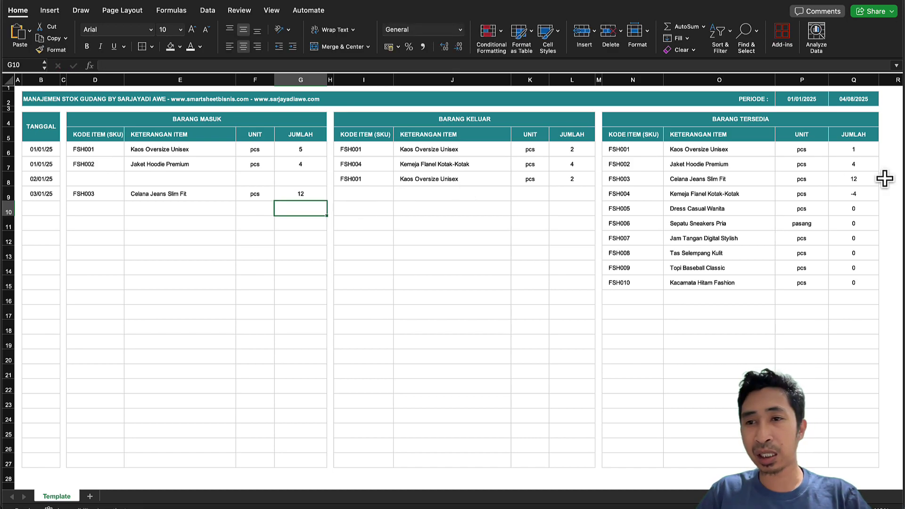
{"action": "left_click", "coordinate": [856, 179]}
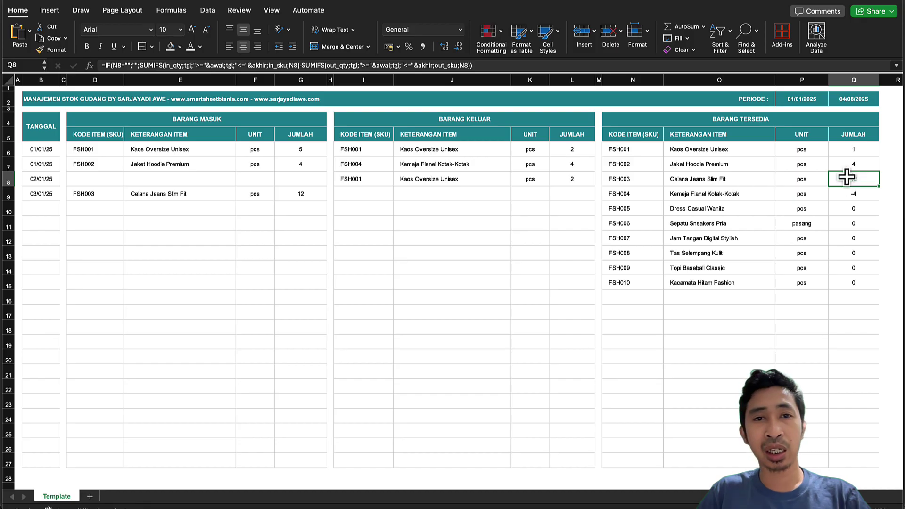
{"action": "left_click", "coordinate": [375, 194]}
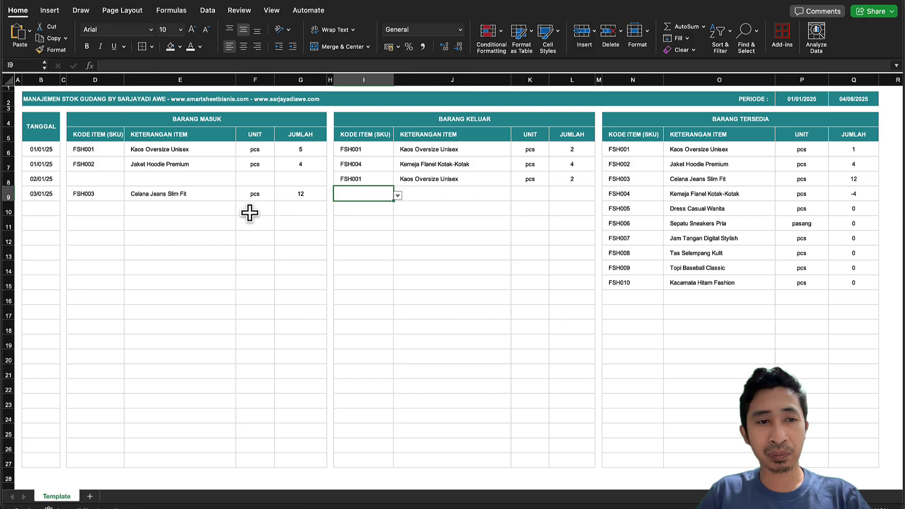
{"action": "left_click", "coordinate": [44, 206]}
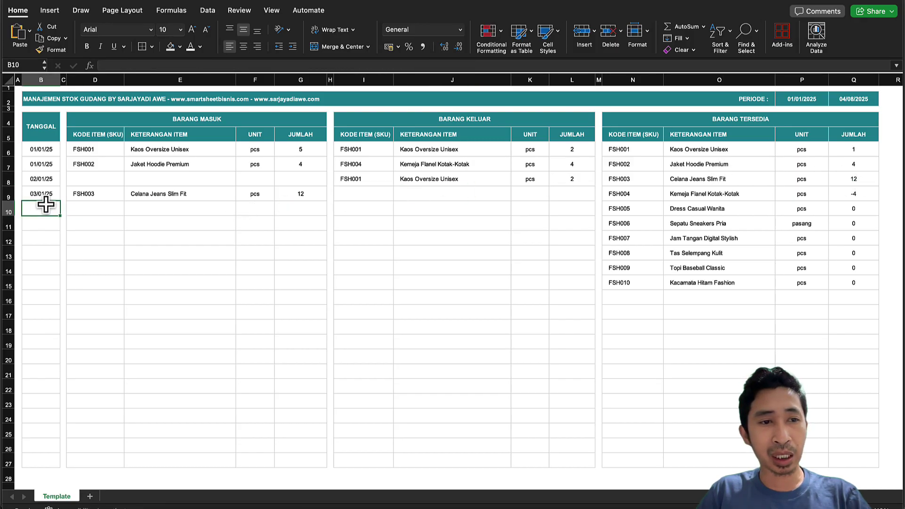
{"action": "left_click", "coordinate": [370, 194]}
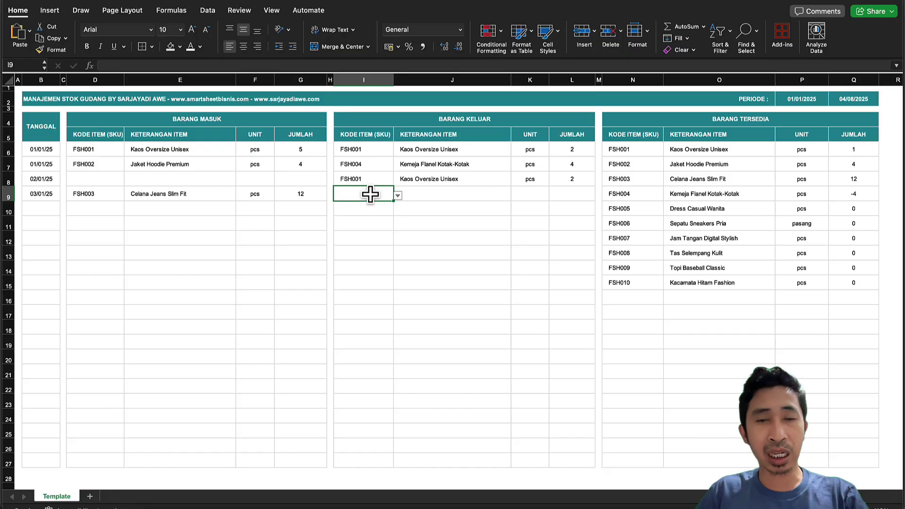
{"action": "left_click", "coordinate": [399, 196]}
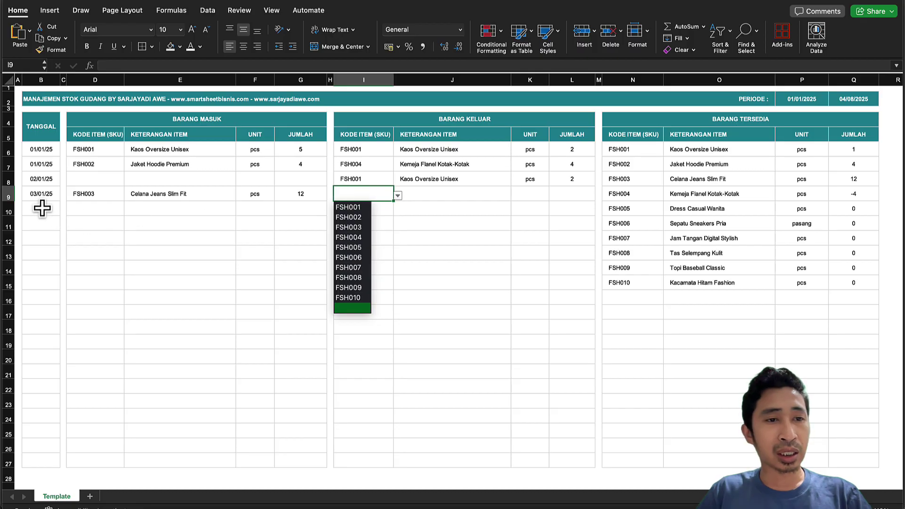
{"action": "key", "text": "Escape"}
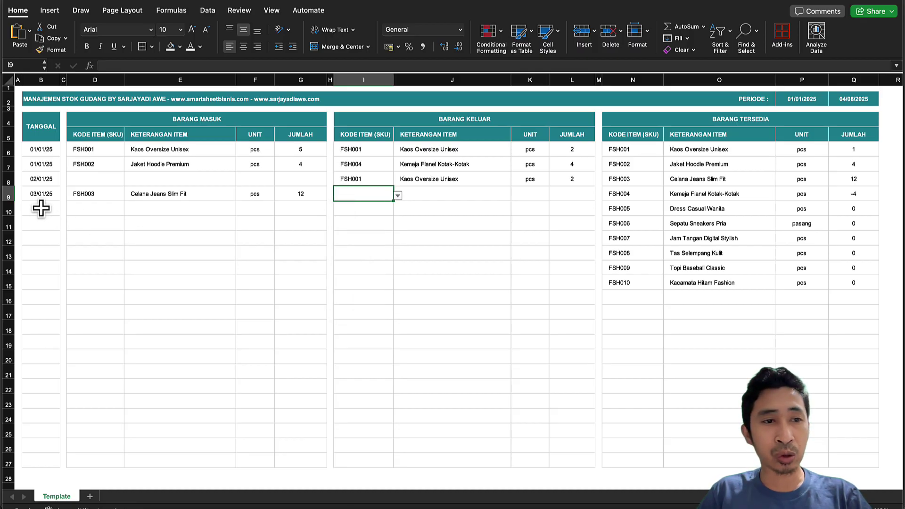
- Enter the date 4/1/25 in cell B10, the first empty row of the TANGGAL column
{"action": "left_click", "coordinate": [42, 197]}
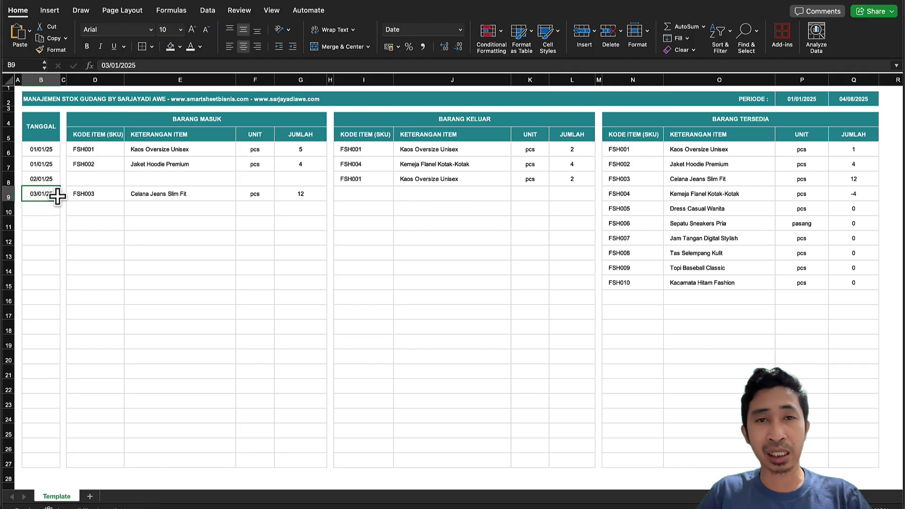
{"action": "left_click", "coordinate": [50, 212]}
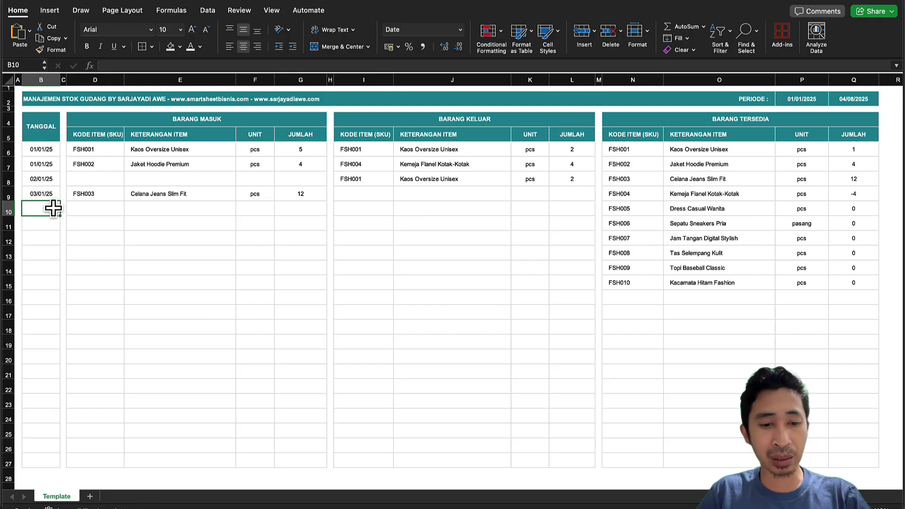
{"action": "type", "text": "4/1/25"}
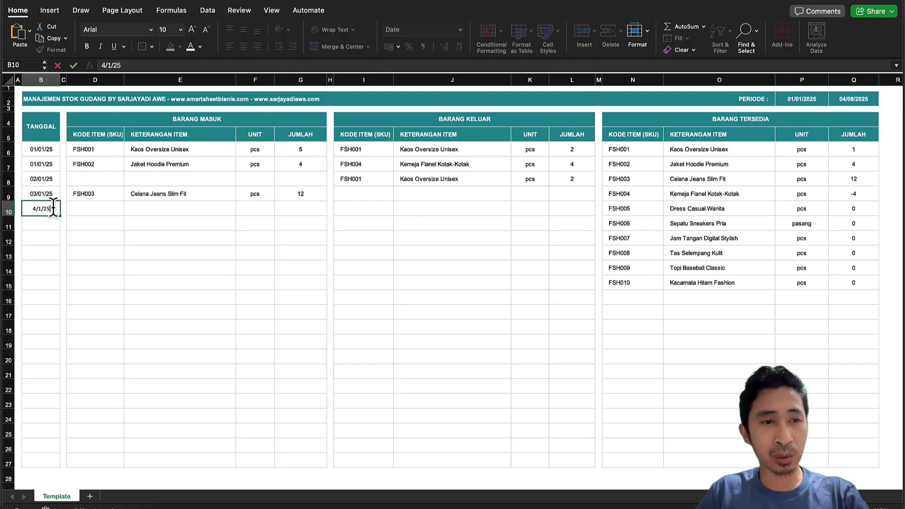
{"action": "type", "text": "/01/25"}
{"action": "key", "text": "Return"}
- Choose item code FSH003 for BARANG KELUAR in the 04/01/25 row
{"action": "left_click", "coordinate": [95, 206]}
{"action": "left_click", "coordinate": [375, 207]}
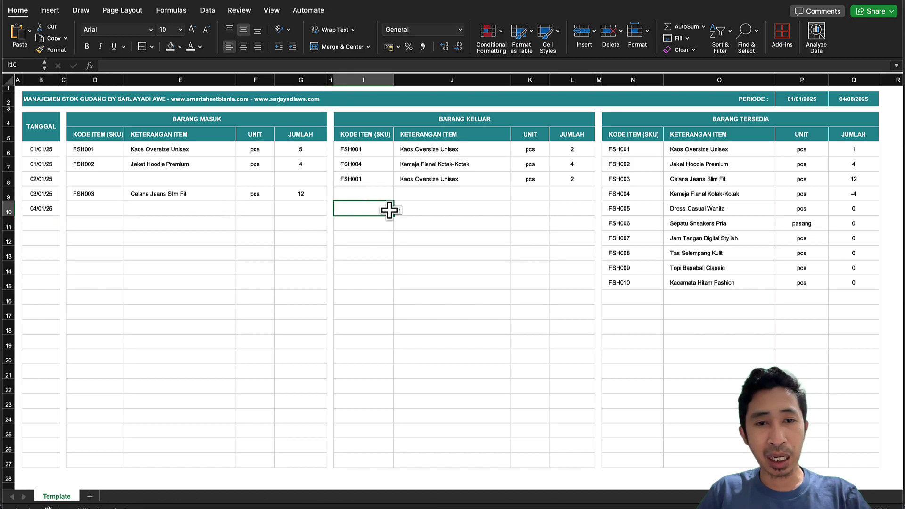
{"action": "left_click", "coordinate": [397, 210]}
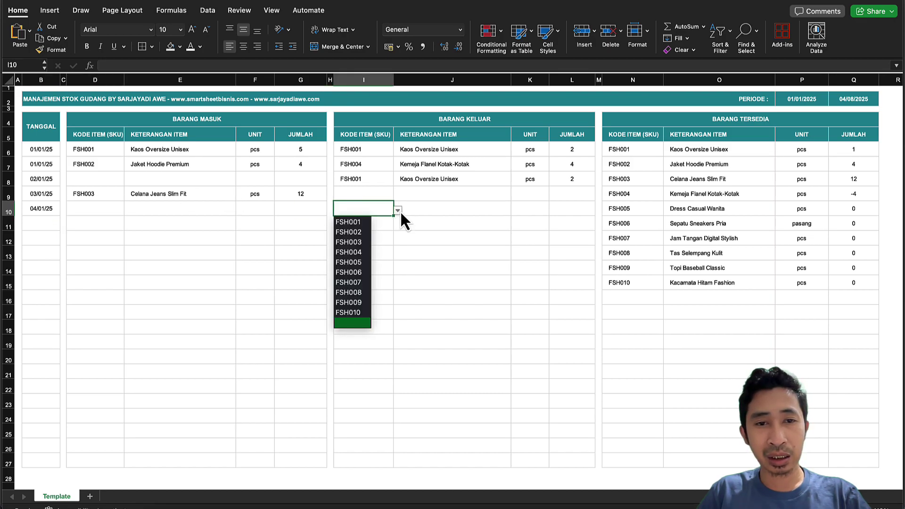
{"action": "left_click", "coordinate": [348, 242]}
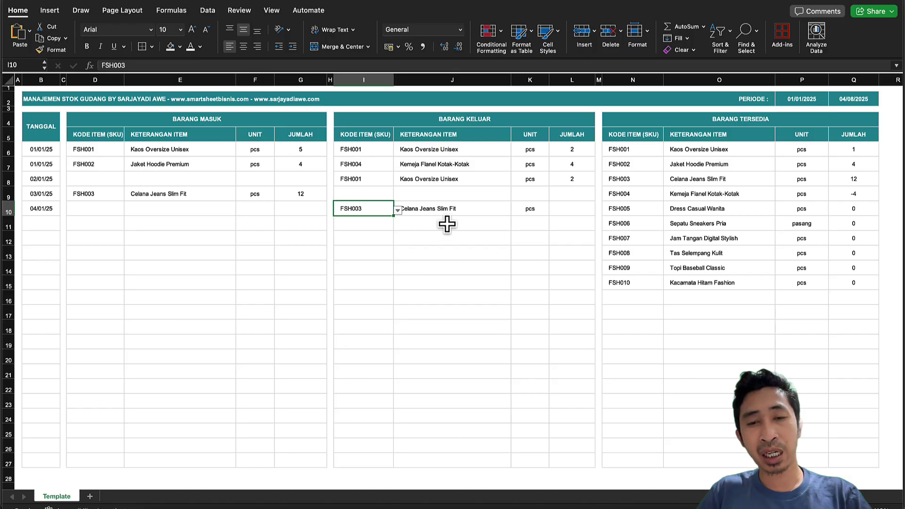
- Enter an outgoing quantity of 2 for FSH003 in cell L10 and compare its incoming quantity with its available stock in BARANG TERSEDIA
{"action": "left_click", "coordinate": [559, 209]}
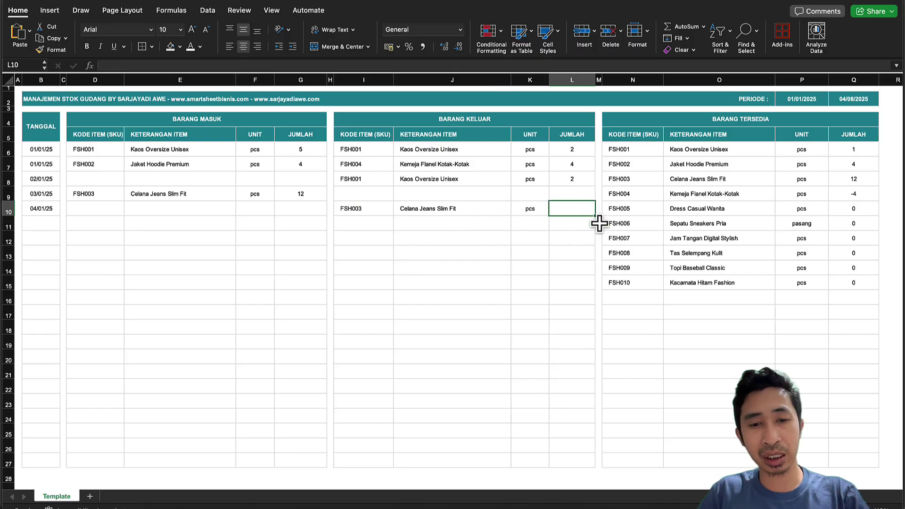
{"action": "key", "text": "Return"}
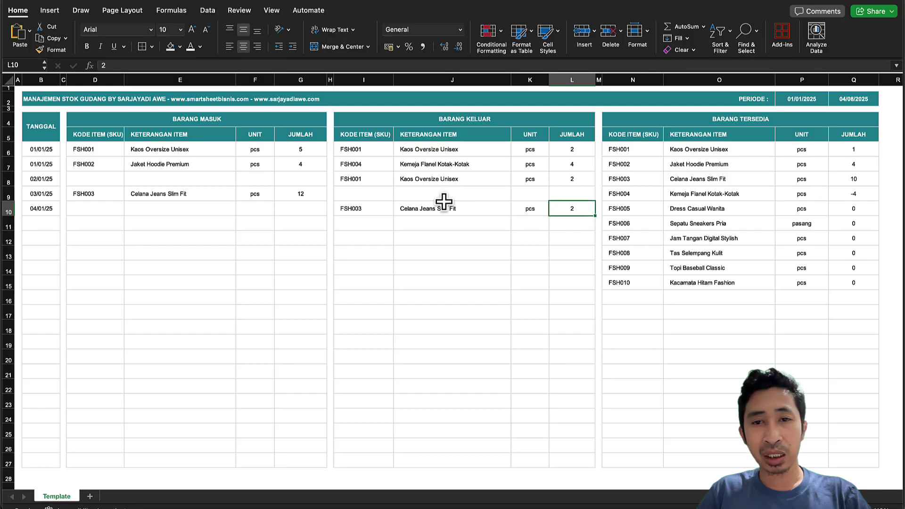
{"action": "left_click", "coordinate": [307, 192]}
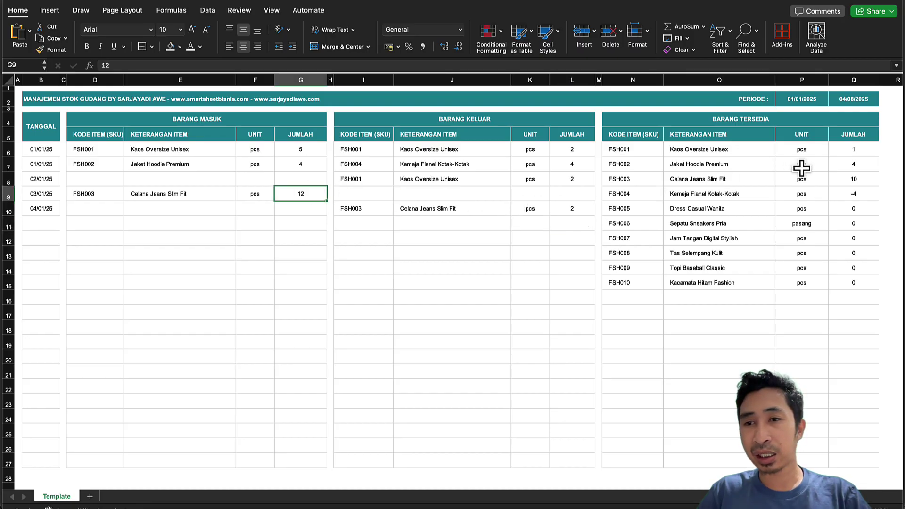
{"action": "left_click", "coordinate": [838, 178]}
{"action": "left_click", "coordinate": [637, 178]}
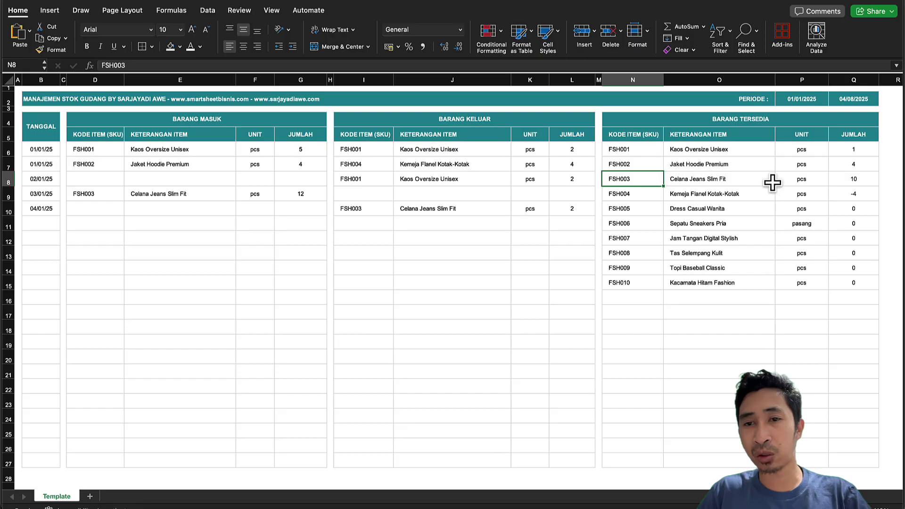
{"action": "left_click", "coordinate": [856, 178], "text": "shift"}
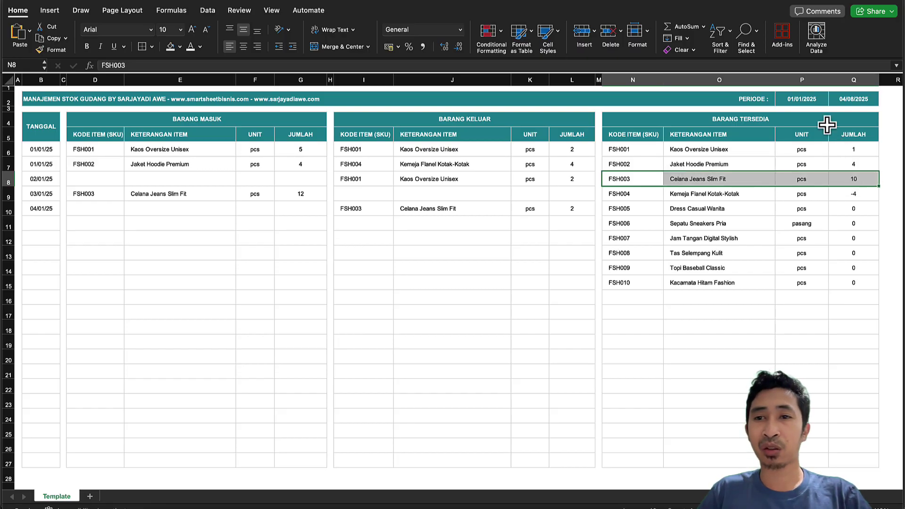
- Set the PERIODE end date to 03/01/25 and check the available stock of FSH003 for that period
{"action": "left_click", "coordinate": [819, 98]}
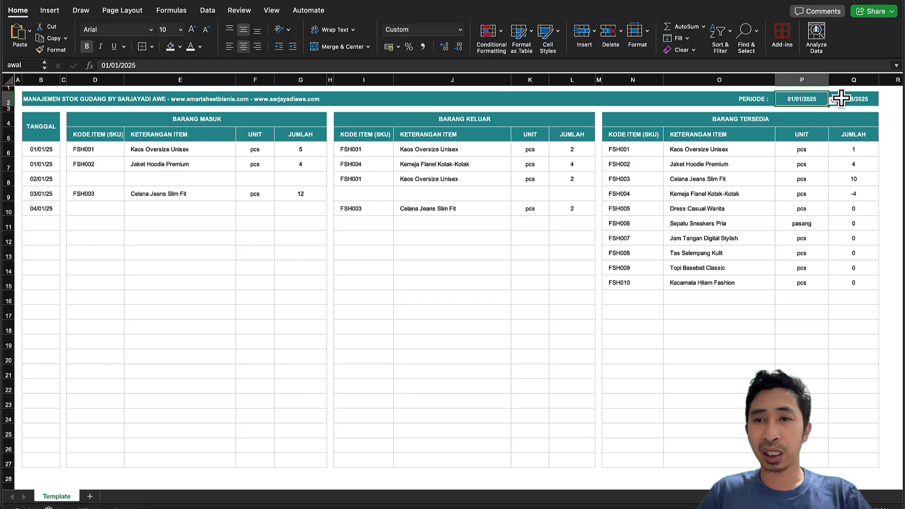
{"action": "left_click", "coordinate": [848, 99]}
{"action": "left_click", "coordinate": [882, 101]}
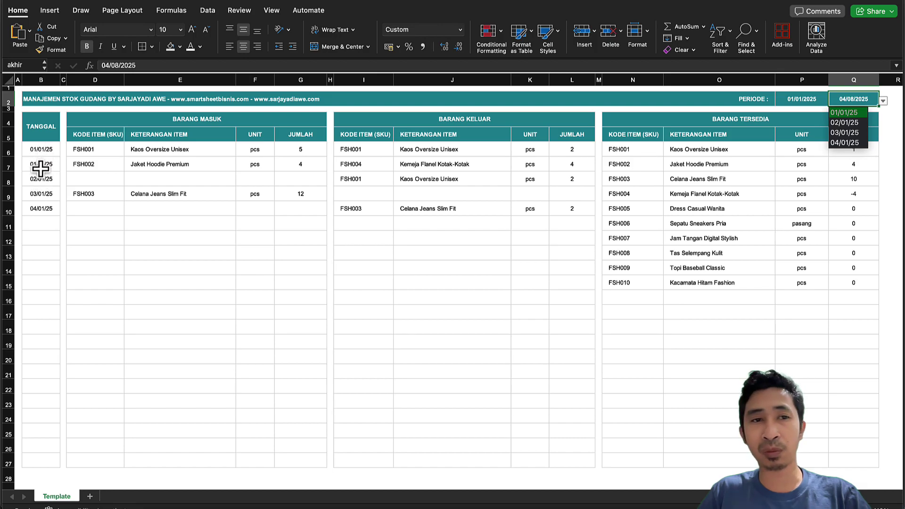
{"action": "left_click", "coordinate": [844, 134]}
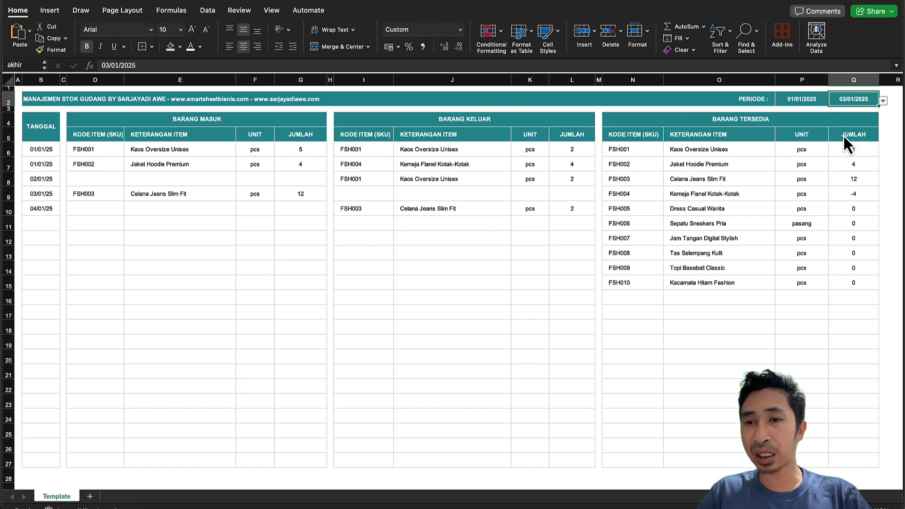
{"action": "left_click", "coordinate": [857, 179]}
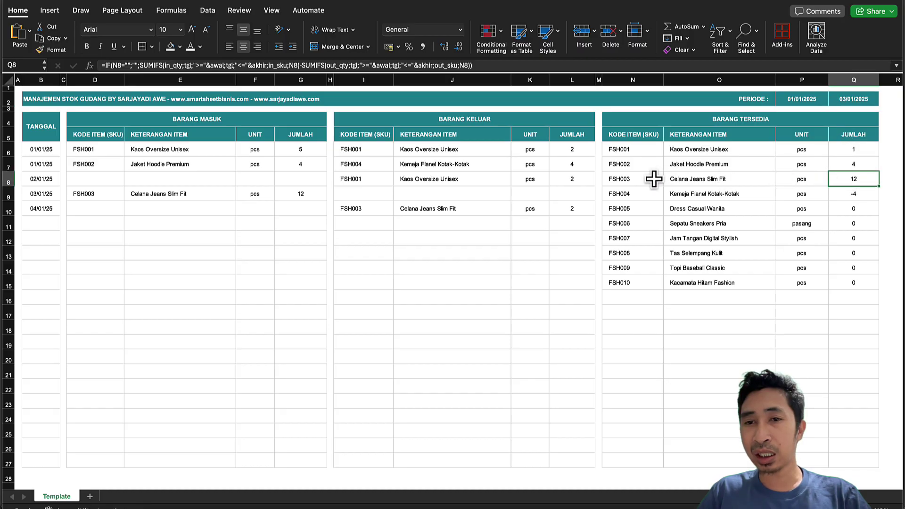
{"action": "left_click_drag", "start_coordinate": [624, 179], "coordinate": [856, 180]}
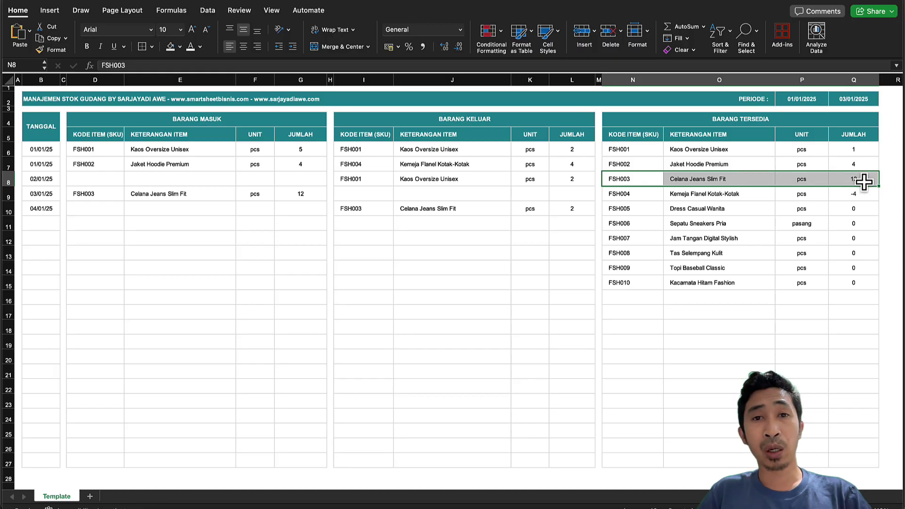
{"action": "left_click", "coordinate": [45, 208]}
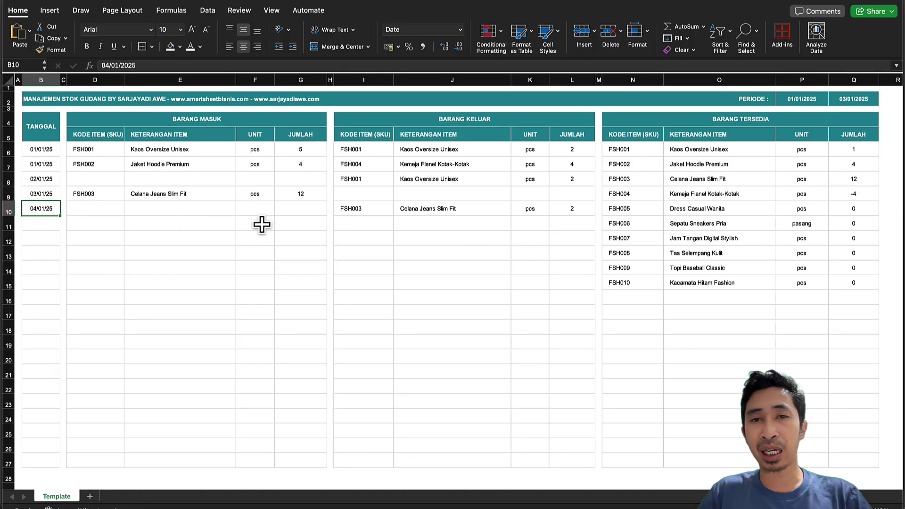
{"action": "left_click", "coordinate": [866, 179]}
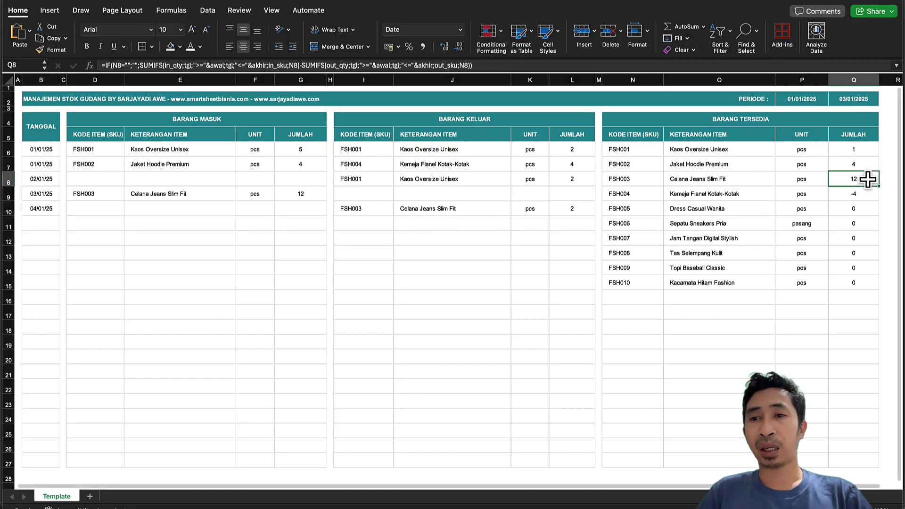
- Set the PERIODE end date to 04/01/25 and check FSH003's available stock again
{"action": "left_click", "coordinate": [862, 99]}
{"action": "left_click", "coordinate": [883, 101]}
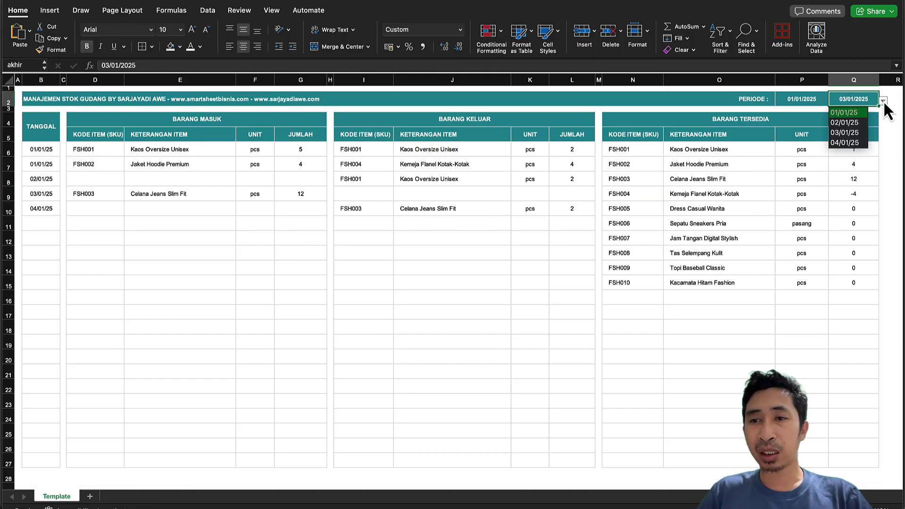
{"action": "left_click", "coordinate": [846, 142]}
{"action": "left_click", "coordinate": [862, 180]}
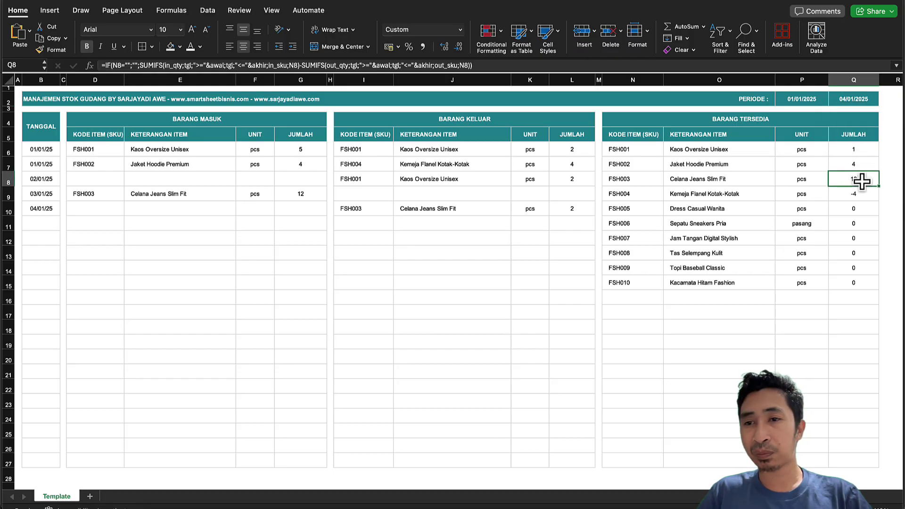
{"action": "left_click", "coordinate": [820, 177]}
{"action": "left_click", "coordinate": [863, 179]}
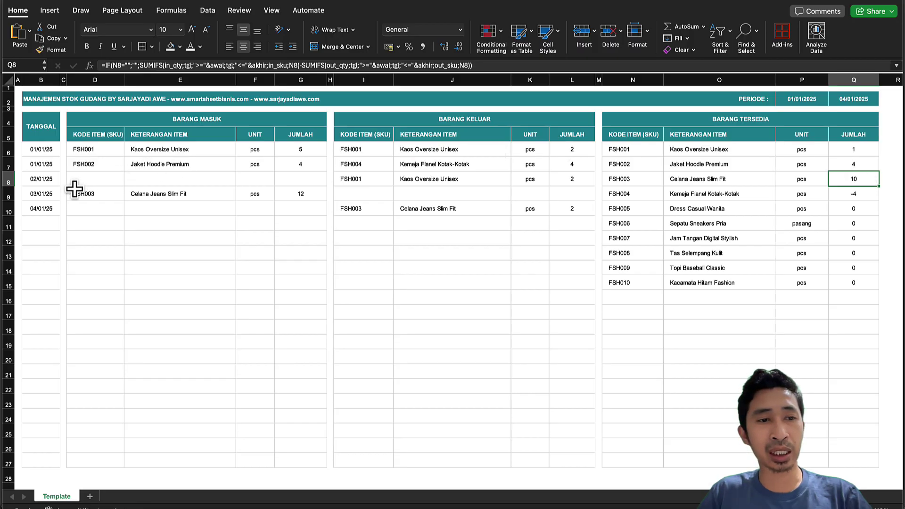
{"action": "left_click", "coordinate": [45, 211]}
{"action": "left_click", "coordinate": [64, 222]}
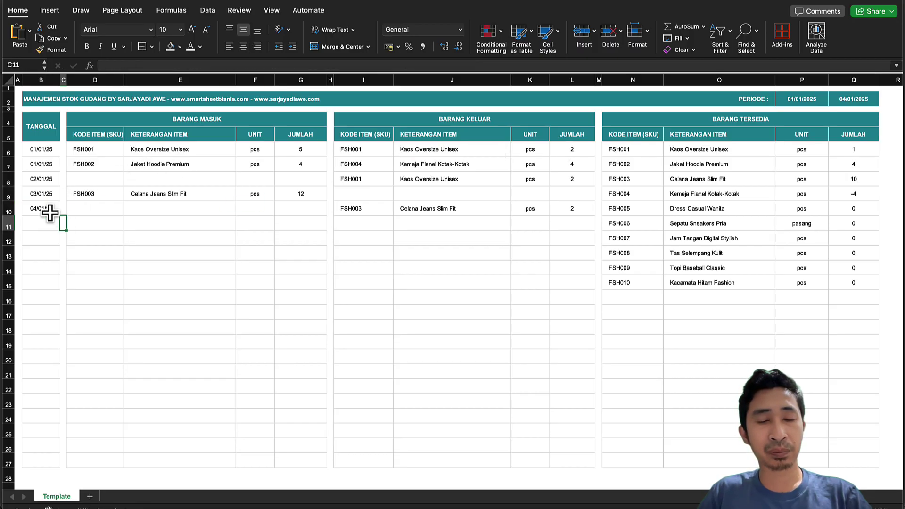
{"action": "left_click", "coordinate": [50, 213]}
{"action": "left_click", "coordinate": [197, 211]}
{"action": "left_click", "coordinate": [208, 182]}
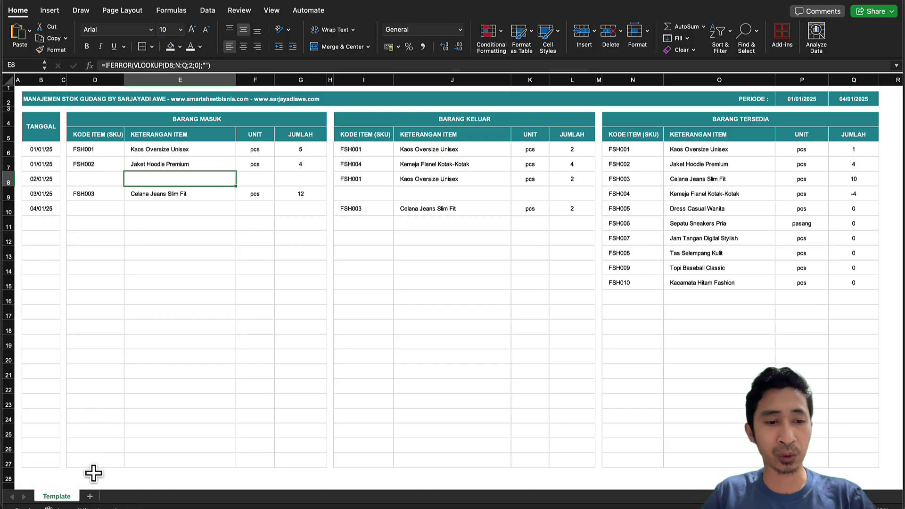
- Add a new blank worksheet and increase the height of all its rows to roughly double
{"action": "left_click", "coordinate": [89, 497]}
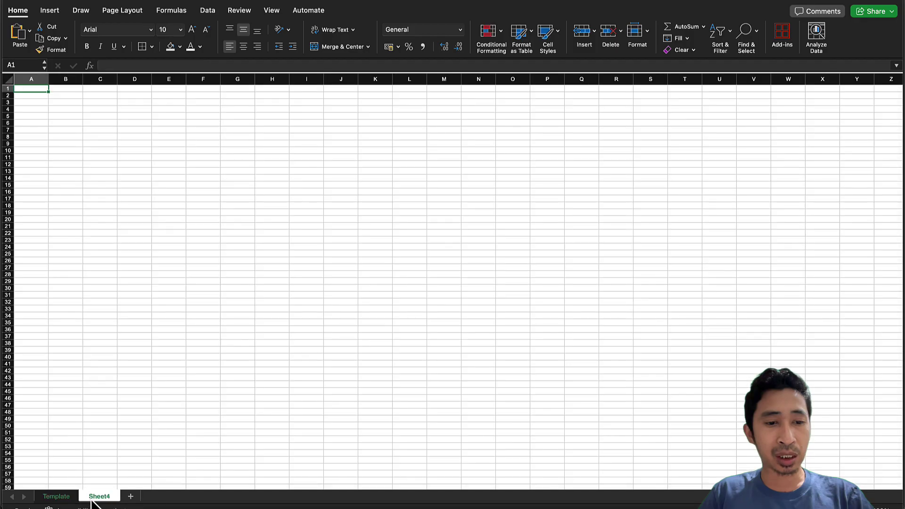
{"action": "left_click", "coordinate": [100, 130]}
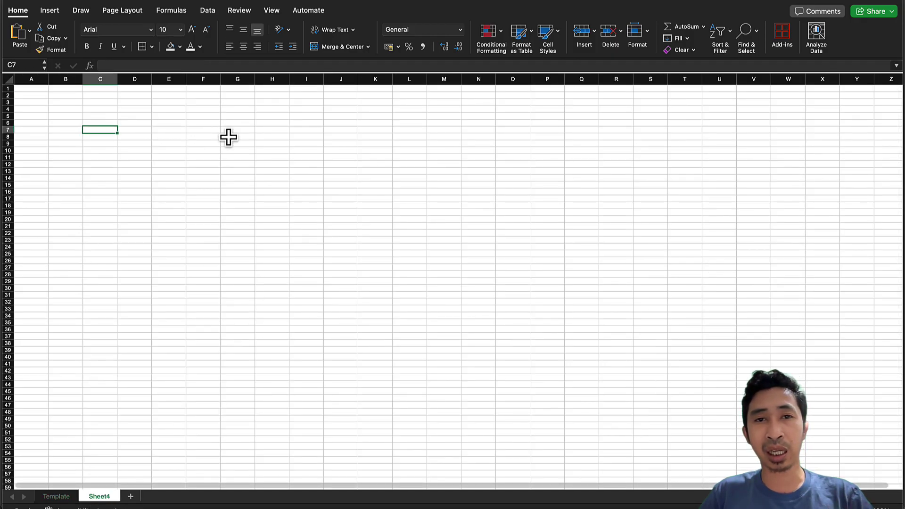
{"action": "left_click", "coordinate": [8, 78]}
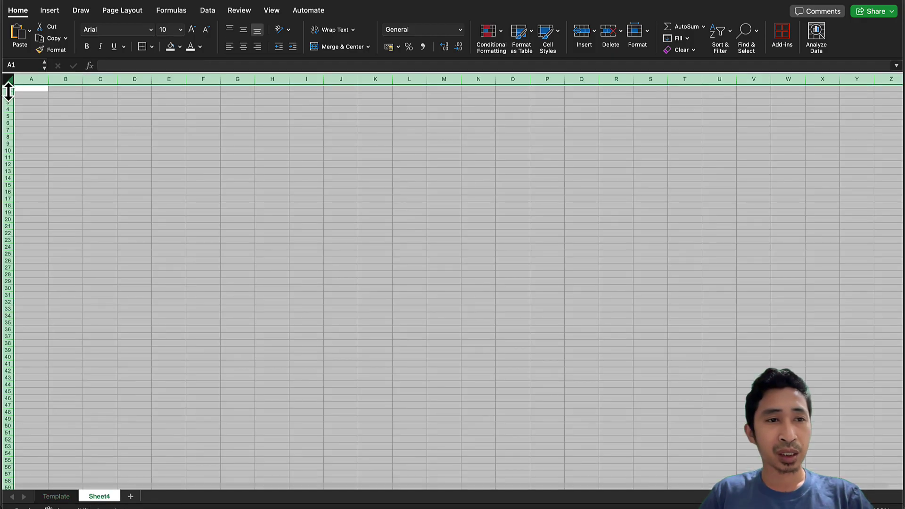
{"action": "left_click_drag", "start_coordinate": [8, 90], "coordinate": [8, 99]}
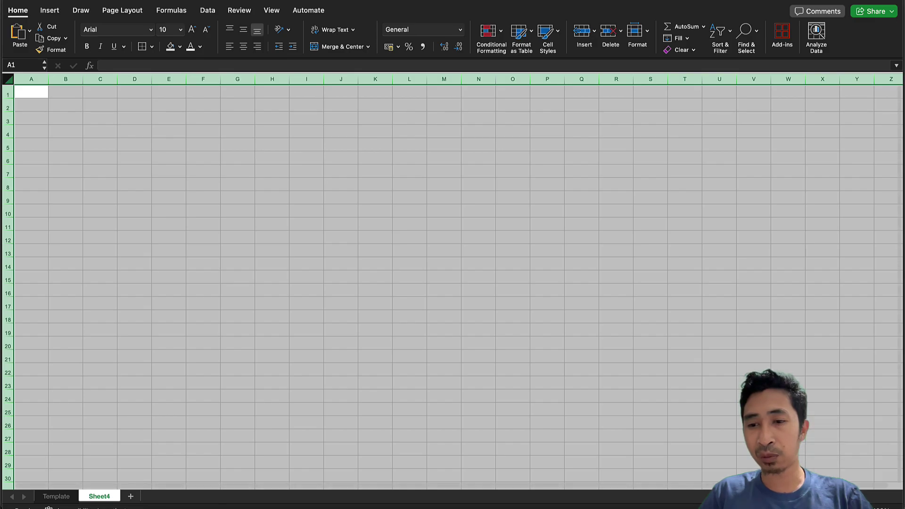
- Return to cell A1 and hide the gridlines on the new worksheet
{"action": "left_click", "coordinate": [723, 367]}
{"action": "left_click", "coordinate": [864, 508]}
{"action": "left_click", "coordinate": [865, 508]}
{"action": "left_click", "coordinate": [864, 508]}
{"action": "key", "text": "ctrl+Home"}
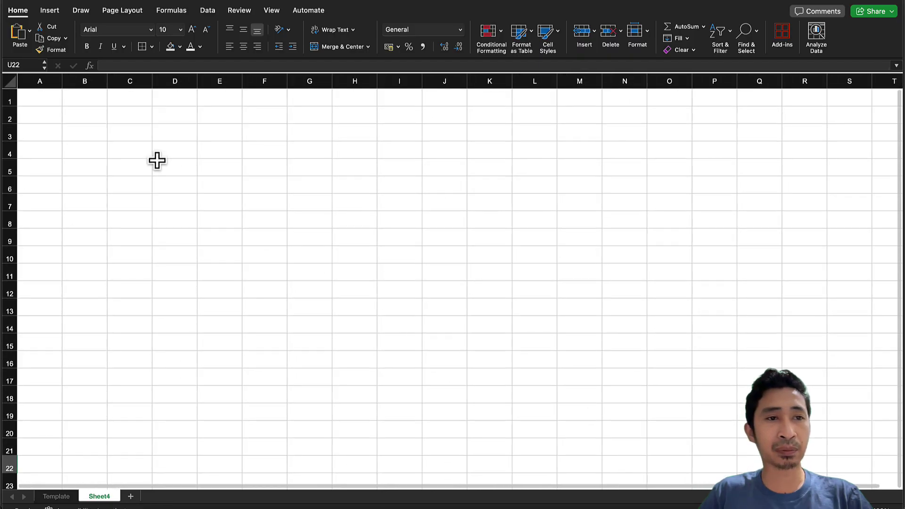
{"action": "left_click", "coordinate": [273, 12]}
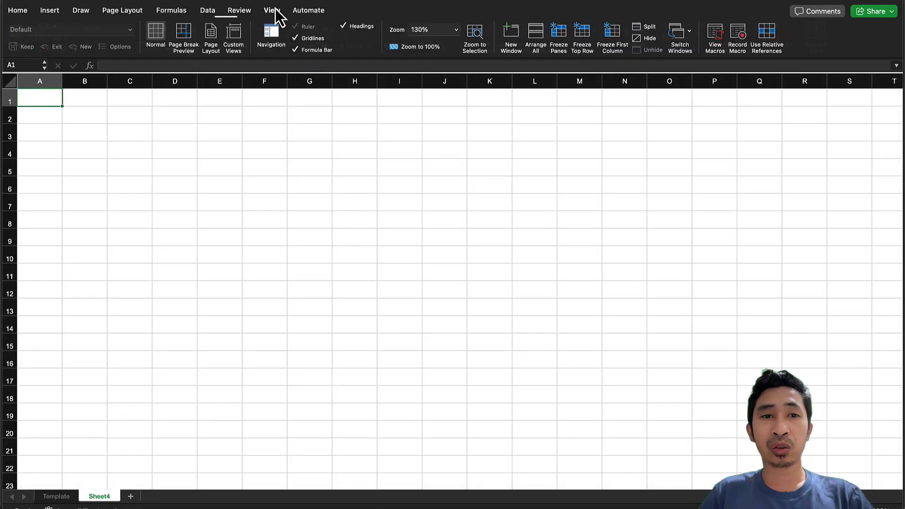
{"action": "left_click", "coordinate": [311, 41]}
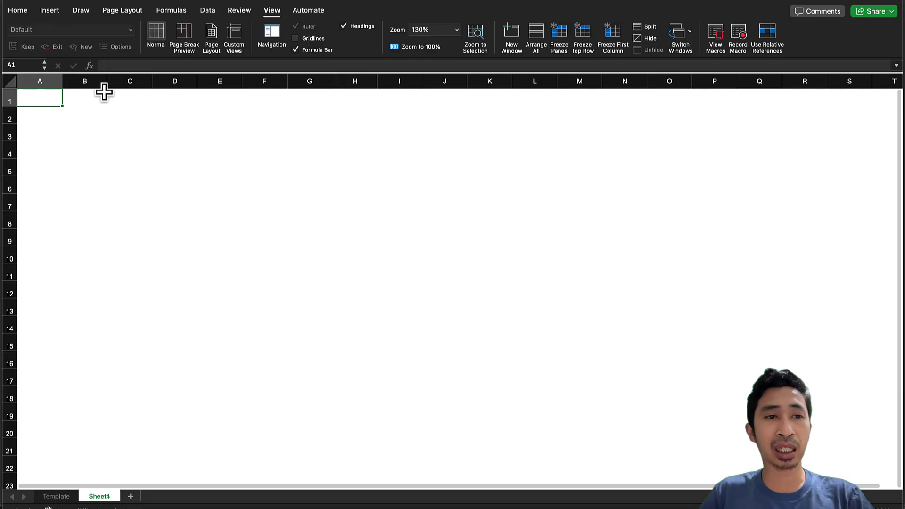
- Vertically middle-align all cells of the new worksheet
{"action": "left_click", "coordinate": [9, 79]}
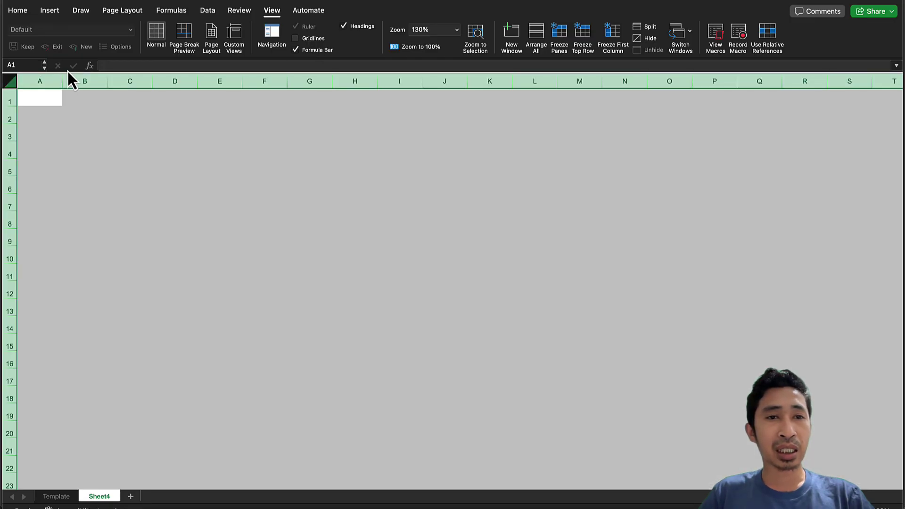
{"action": "left_click", "coordinate": [19, 12]}
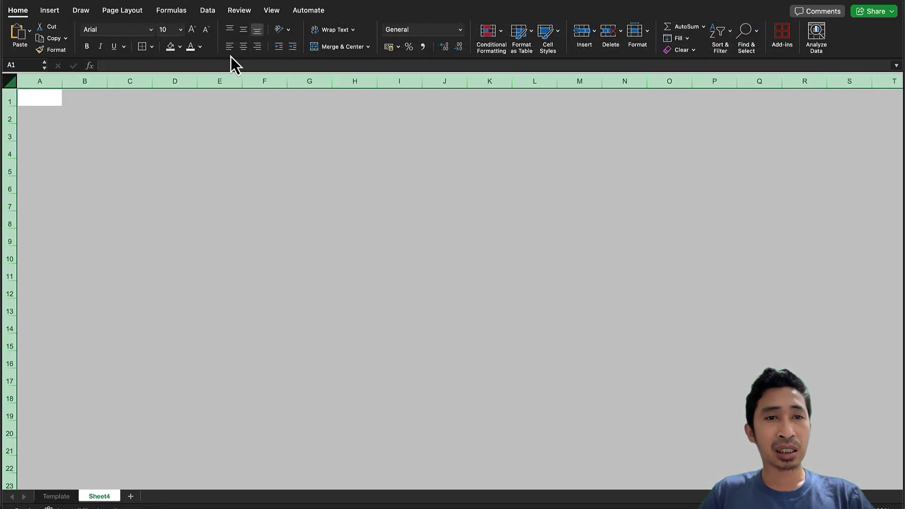
{"action": "left_click", "coordinate": [246, 29]}
{"action": "left_click", "coordinate": [82, 115]}
{"action": "left_click", "coordinate": [77, 100]}
{"action": "left_click", "coordinate": [77, 116]}
{"action": "left_click", "coordinate": [22, 116]}
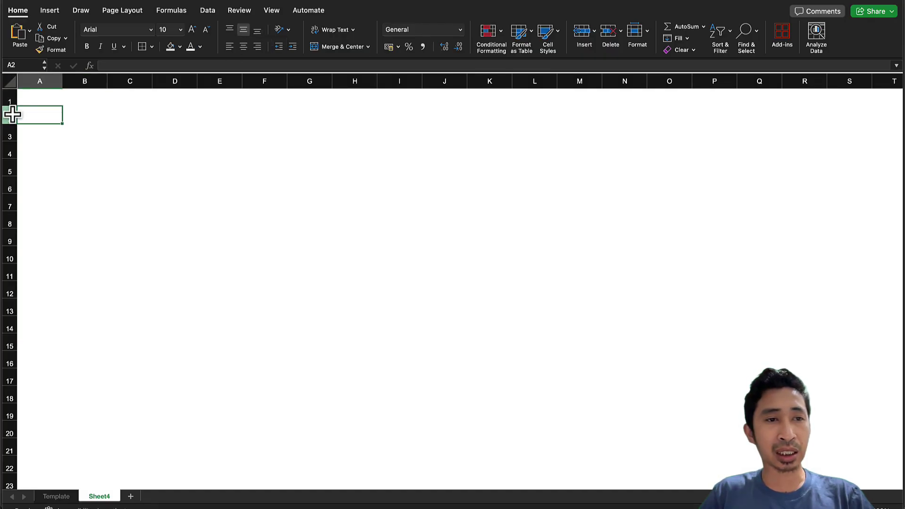
- Narrow column A to a slim margin and reduce the height of row 1 to about two thirds
{"action": "left_click", "coordinate": [6, 114]}
{"action": "left_click", "coordinate": [81, 113]}
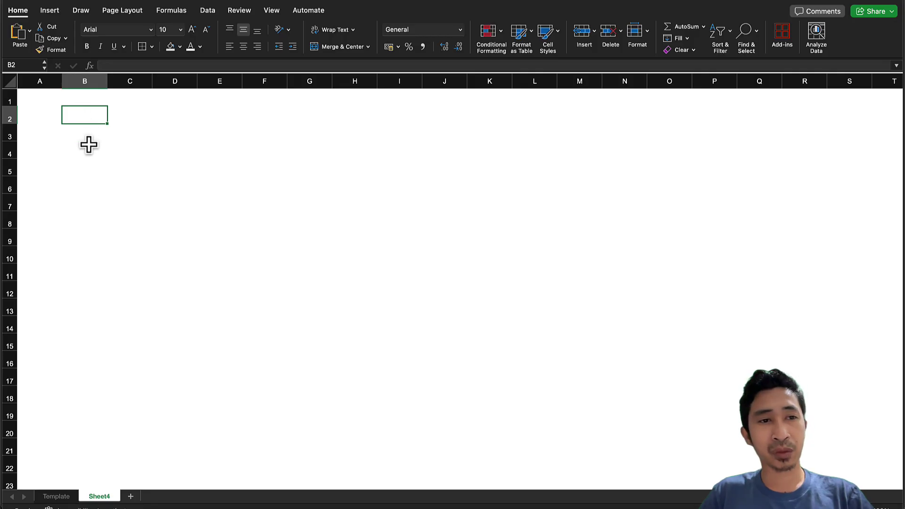
{"action": "left_click_drag", "start_coordinate": [62, 77], "coordinate": [31, 79]}
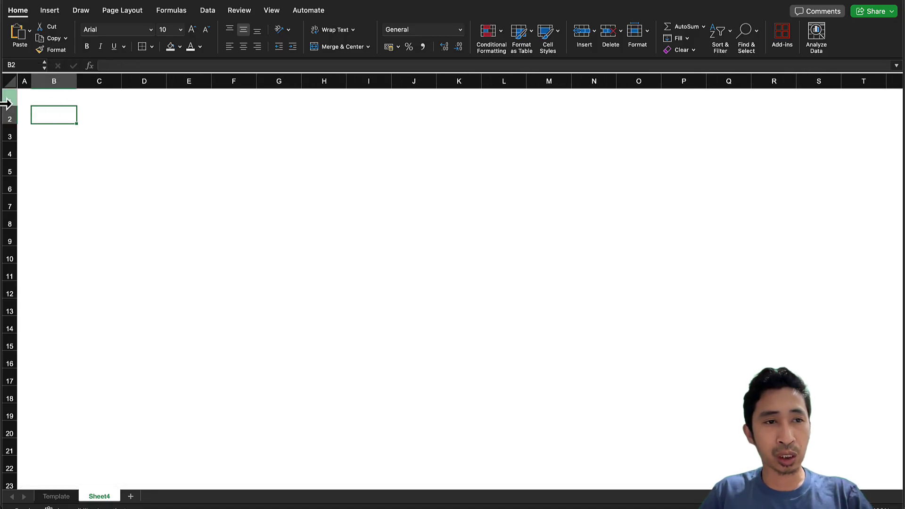
{"action": "mouse_move", "coordinate": [10, 109]}
{"action": "left_mouse_down"}
{"action": "mouse_move", "coordinate": [10, 94]}
{"action": "mouse_move", "coordinate": [11, 105]}
{"action": "left_mouse_up"}
- Enter the title MANAJEMEN STOK GUDANG in cell B2 and make it bold
{"action": "type", "text": "m"}
{"action": "key", "text": "BackSpace"}
{"action": "type", "text": "MANA"}
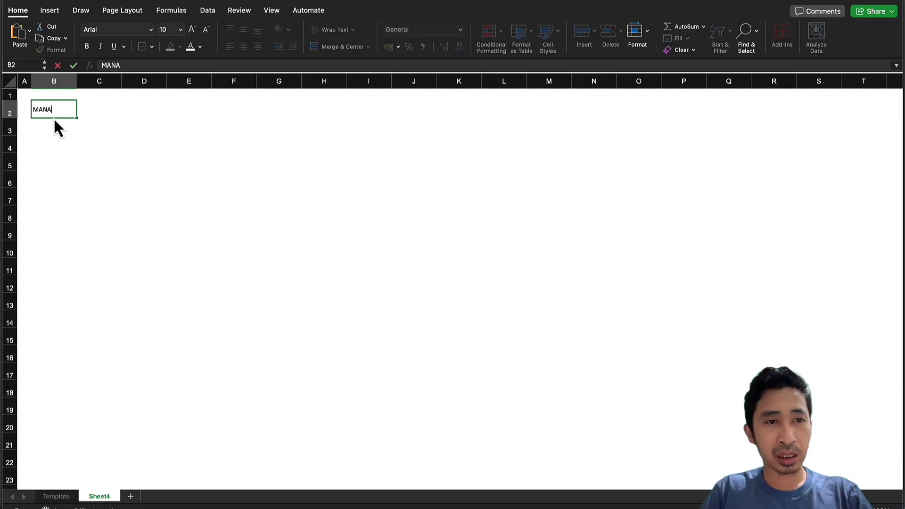
{"action": "type", "text": "JEMEN STOK "}
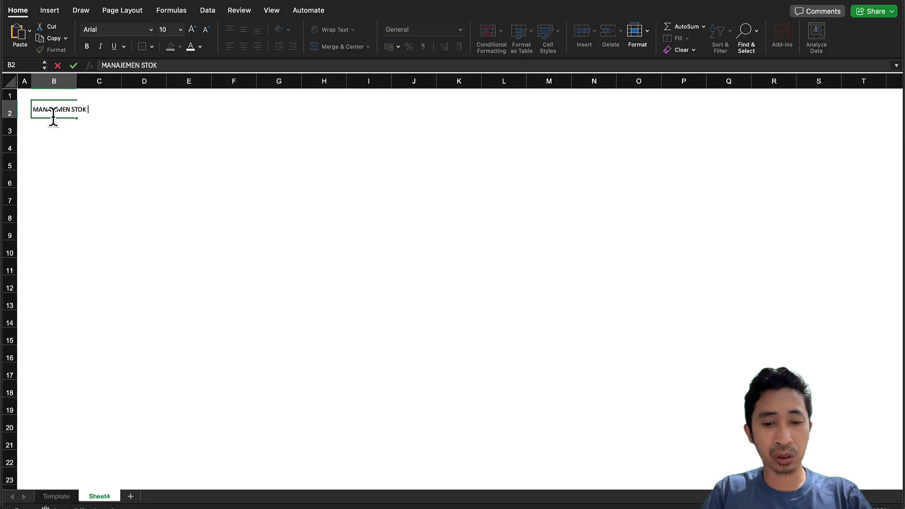
{"action": "type", "text": "GUDANG"}
{"action": "key", "text": "Return"}
{"action": "left_click", "coordinate": [54, 116]}
{"action": "key", "text": "super+b"}
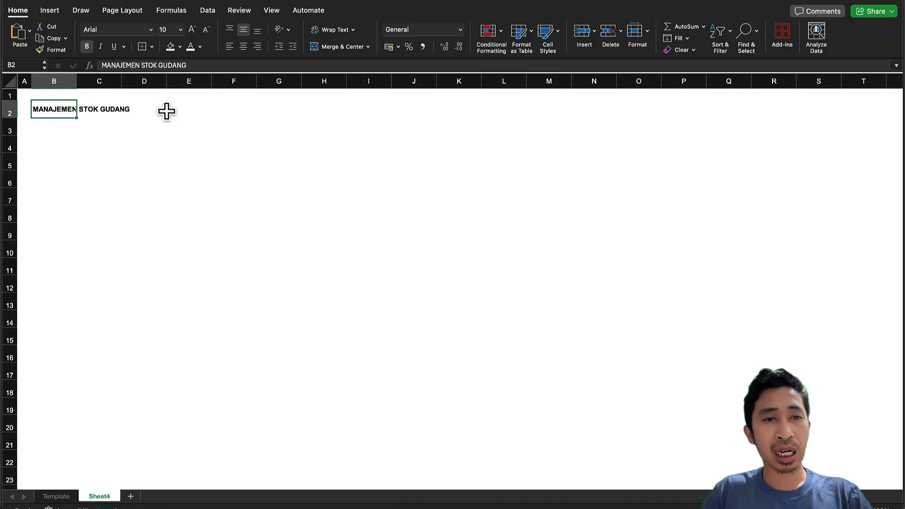
{"action": "left_click", "coordinate": [126, 113]}
{"action": "left_click", "coordinate": [62, 111]}
- Add the bold column header TANGGAL in cell B4
{"action": "left_click", "coordinate": [53, 142]}
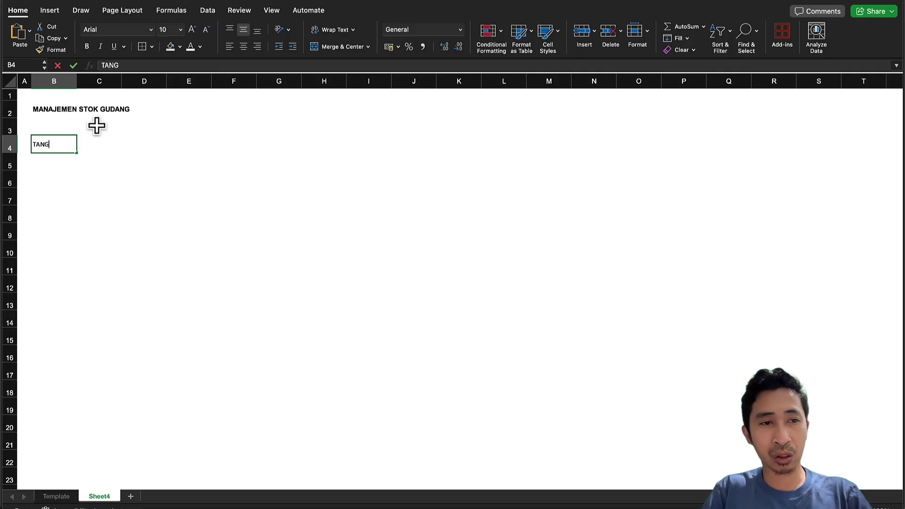
{"action": "key", "text": "Return"}
{"action": "key", "text": "Up"}
{"action": "key", "text": "super+b"}
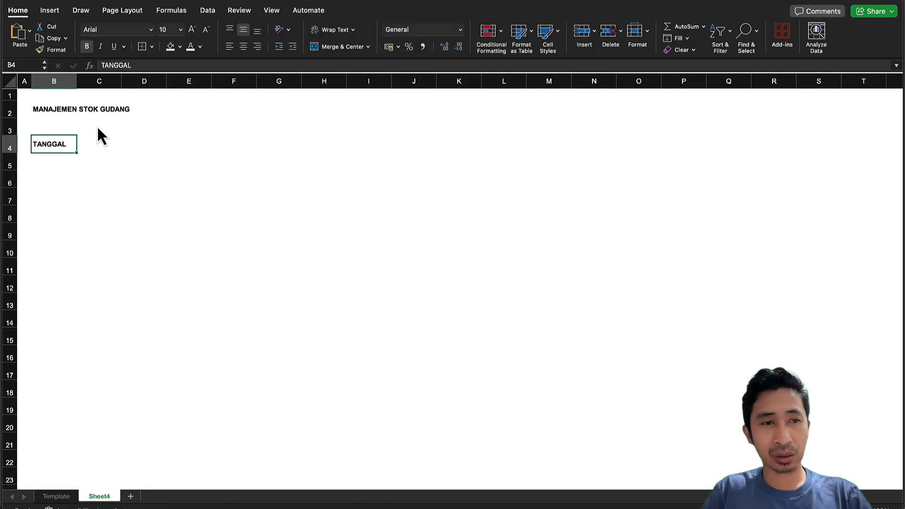
- Narrow column C to a slim spacer between the date column and column D
{"action": "left_click", "coordinate": [100, 146]}
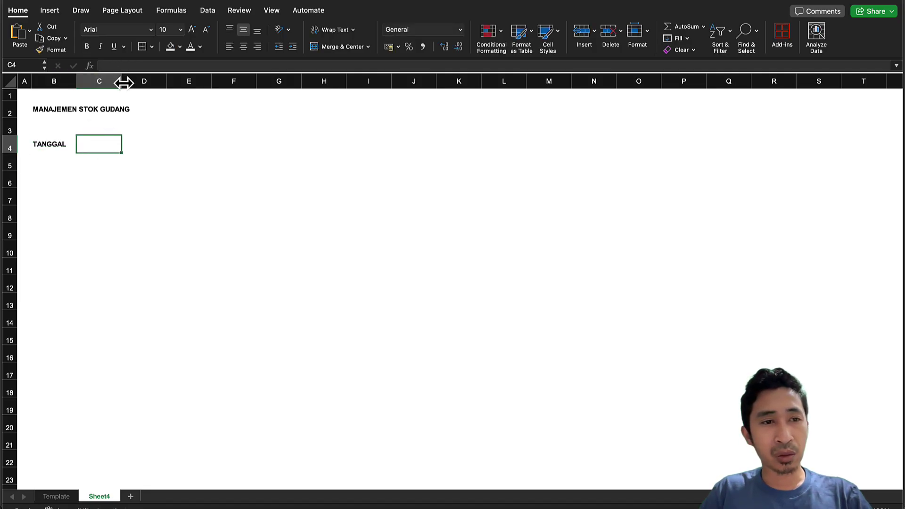
{"action": "left_click", "coordinate": [145, 141]}
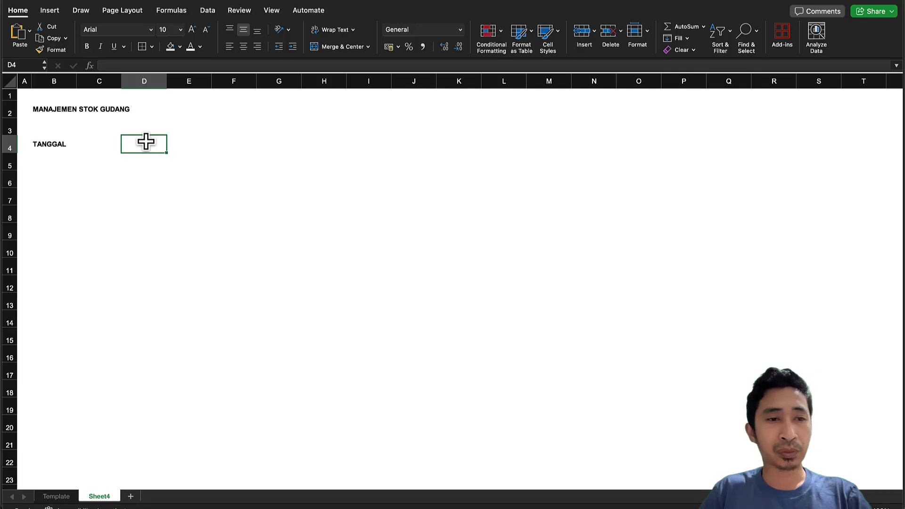
{"action": "left_click_drag", "start_coordinate": [120, 81], "coordinate": [88, 85]}
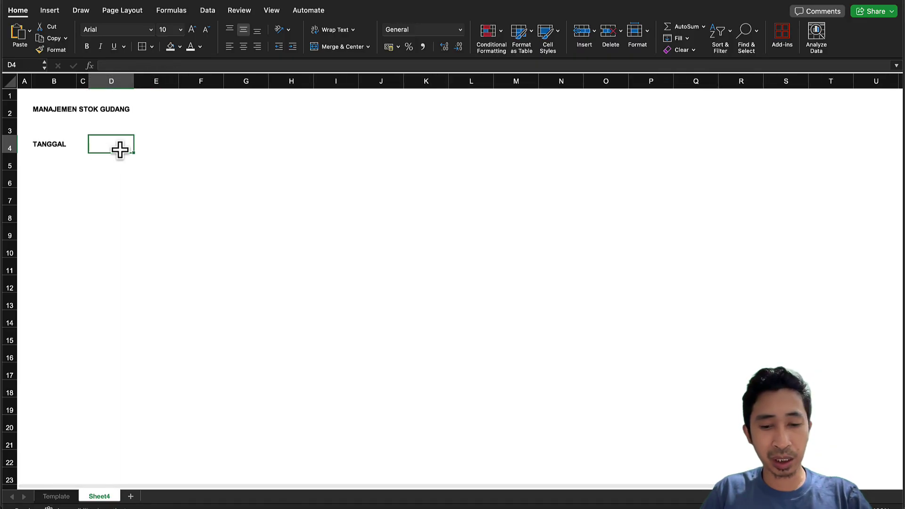
- Add the bold header KODE ITEM (SKU) in cell D4 and fit column D to its text
{"action": "type", "text": "KODE"}
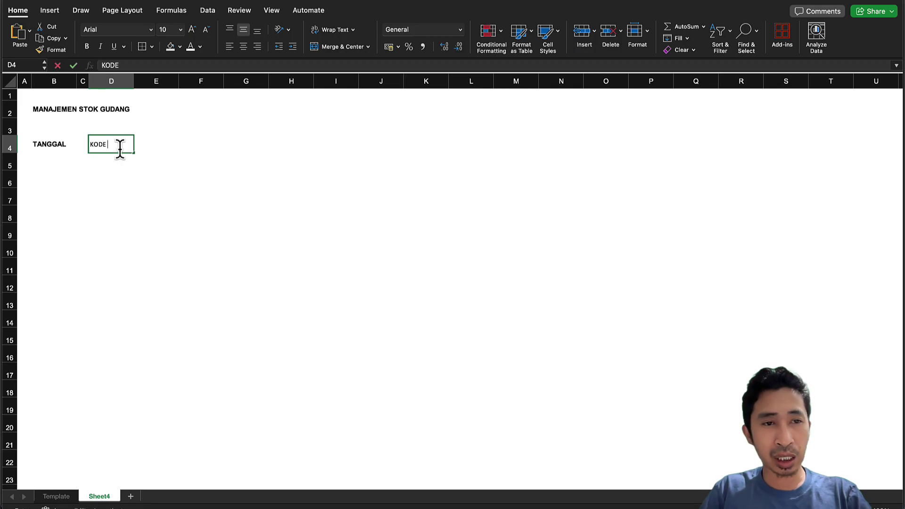
{"action": "type", "text": " ITEM"}
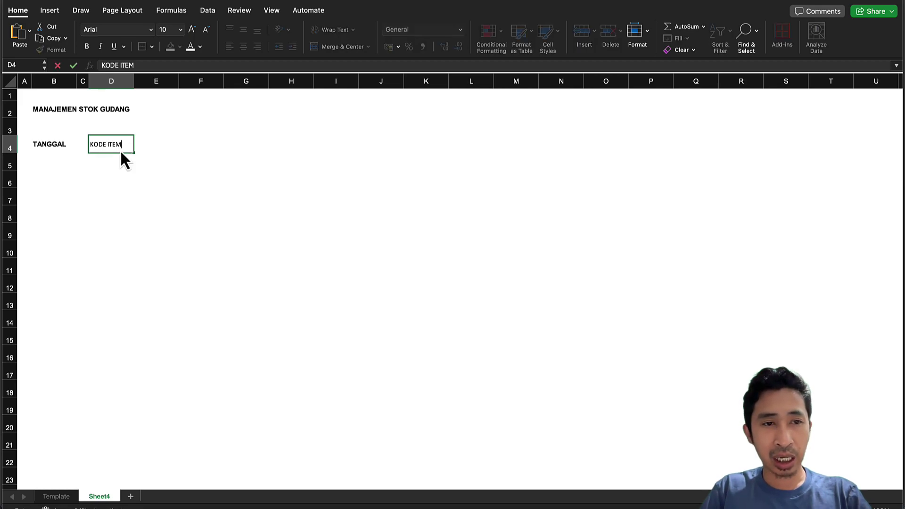
{"action": "type", "text": " (SKU)"}
{"action": "key", "text": "Return"}
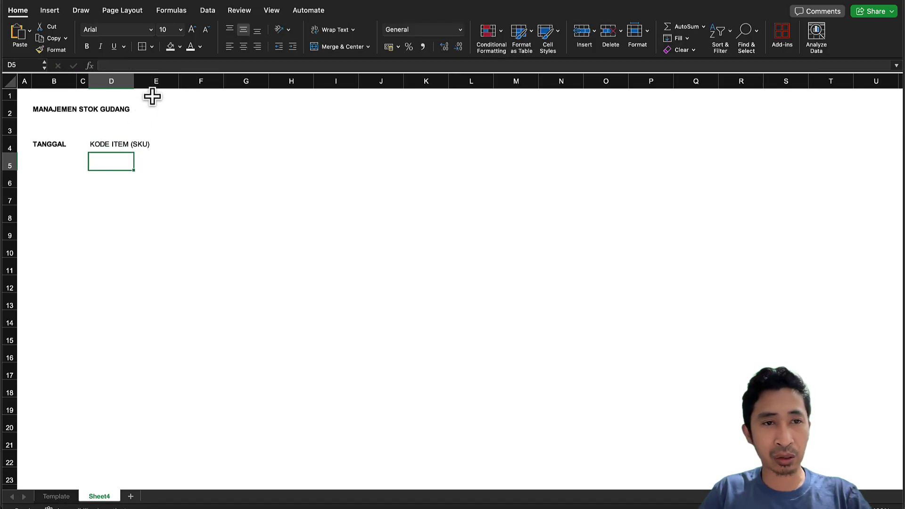
{"action": "double_click", "coordinate": [133, 81]}
{"action": "left_click", "coordinate": [142, 141]}
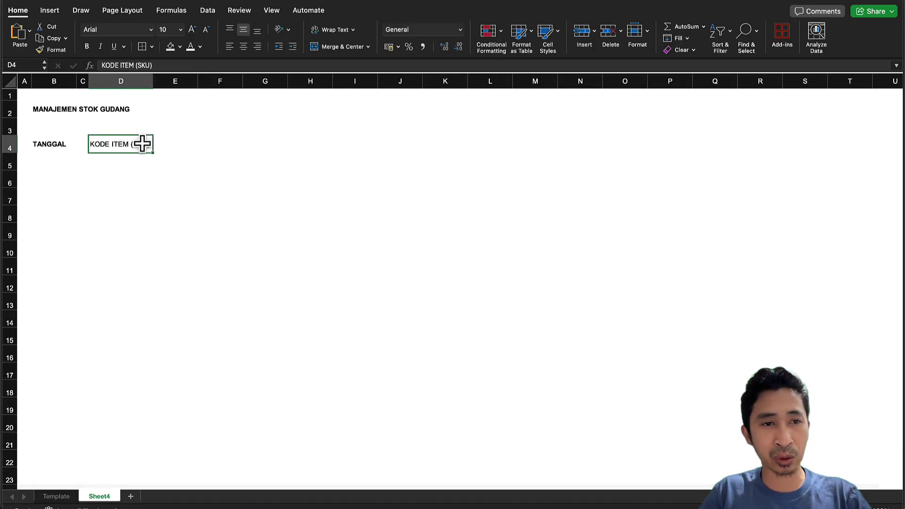
{"action": "key", "text": "super+b"}
- Add the bold header NAMA ITEM in cell E4 and widen column E to more than double
{"action": "left_click", "coordinate": [190, 137]}
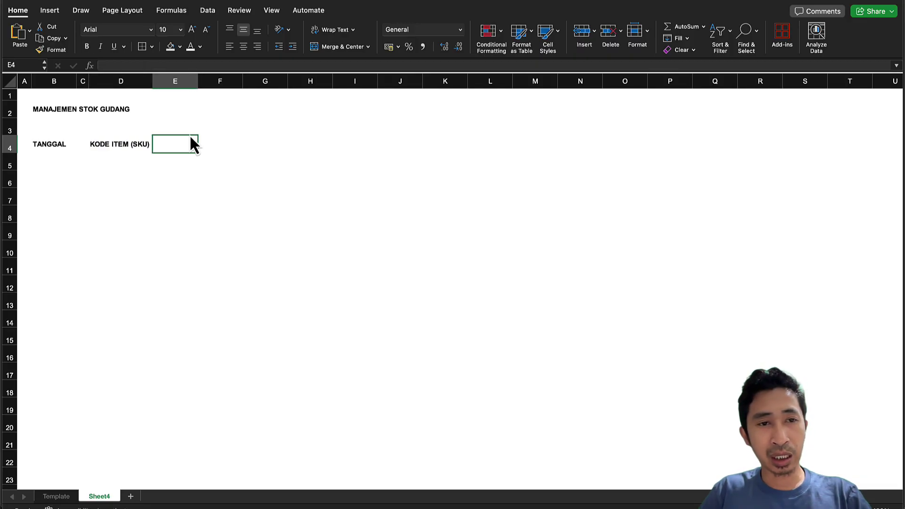
{"action": "type", "text": "NAMA ITEM"}
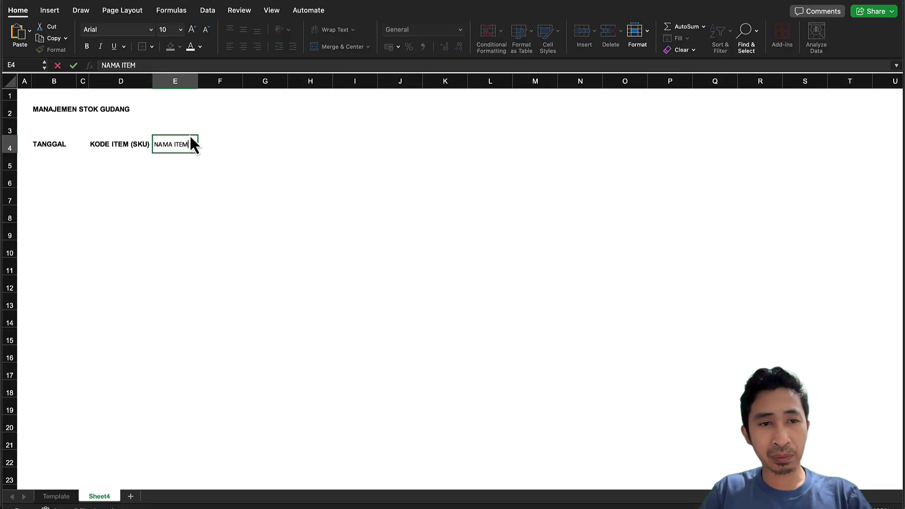
{"action": "key", "text": "Return"}
{"action": "left_click", "coordinate": [199, 139]}
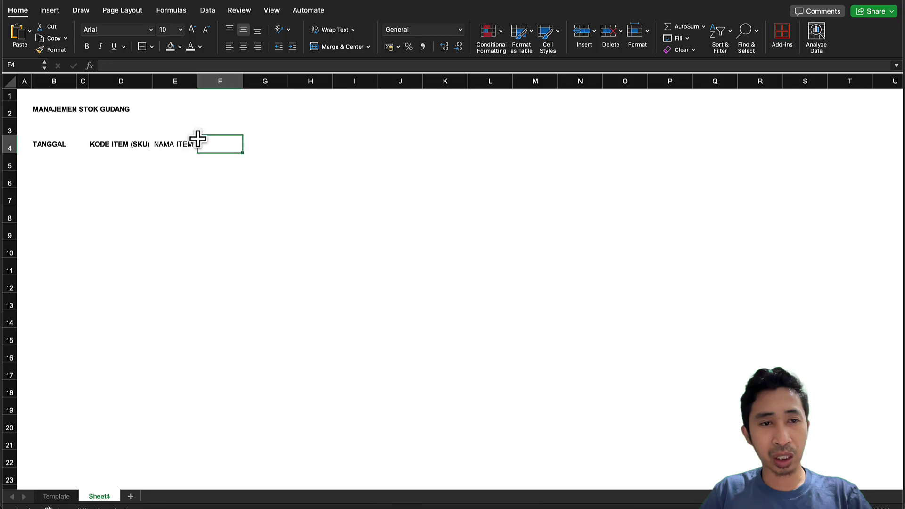
{"action": "left_click", "coordinate": [196, 139]}
{"action": "key", "text": "super+b"}
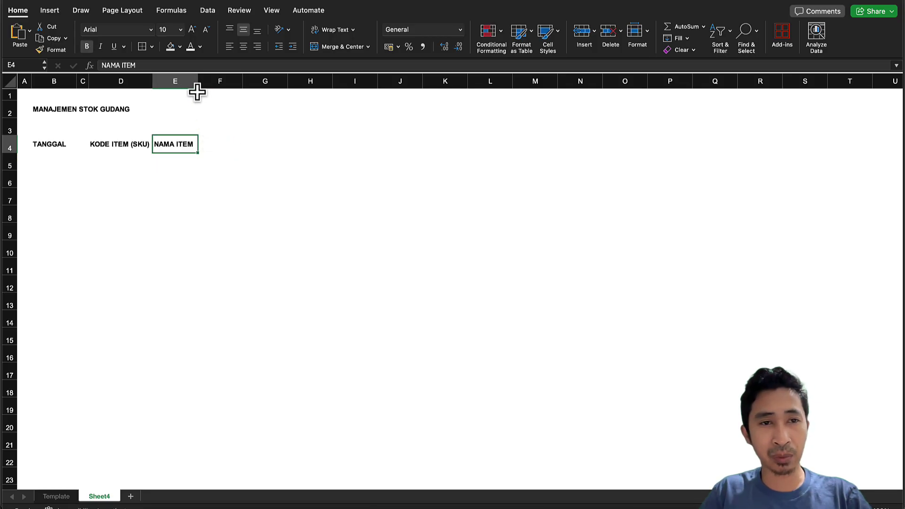
{"action": "left_click_drag", "start_coordinate": [197, 82], "coordinate": [261, 93]}
- Add the headers UNIT in F4 and JUMLAH in G4 and make both bold
{"action": "left_click", "coordinate": [281, 141]}
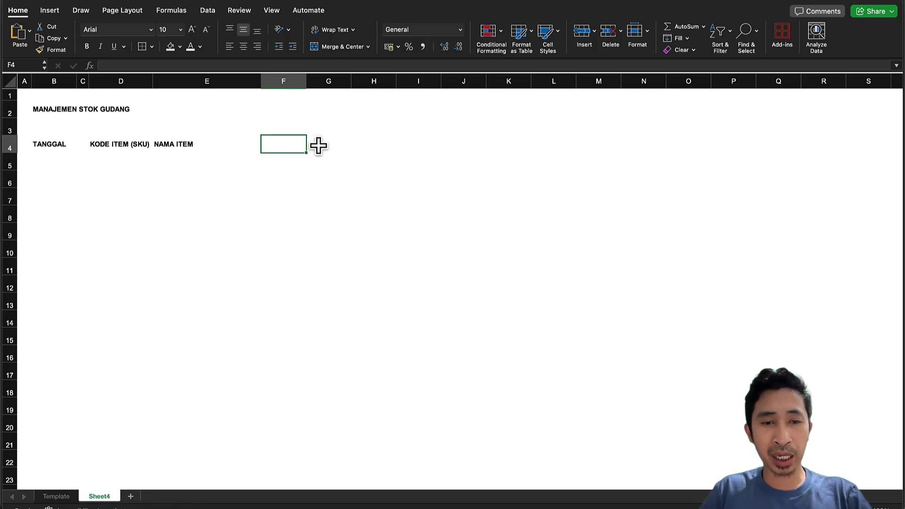
{"action": "type", "text": "UNIT"}
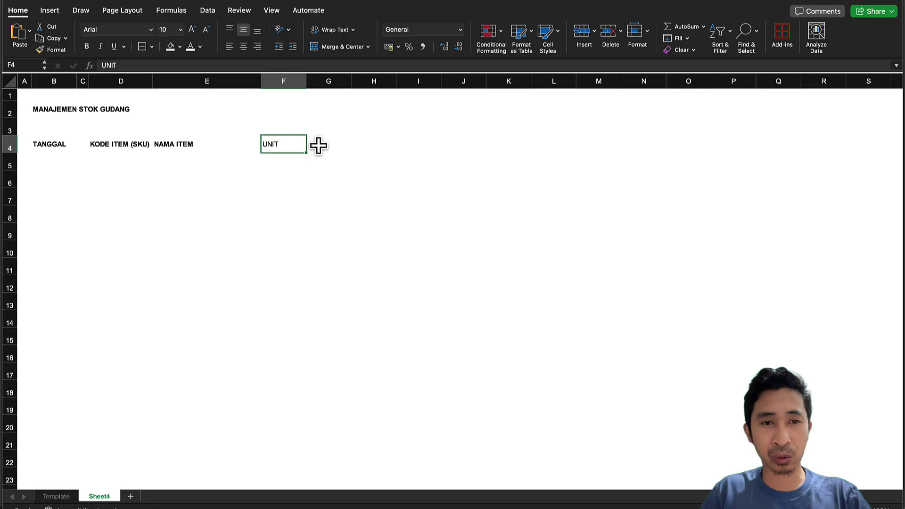
{"action": "key", "text": "Tab"}
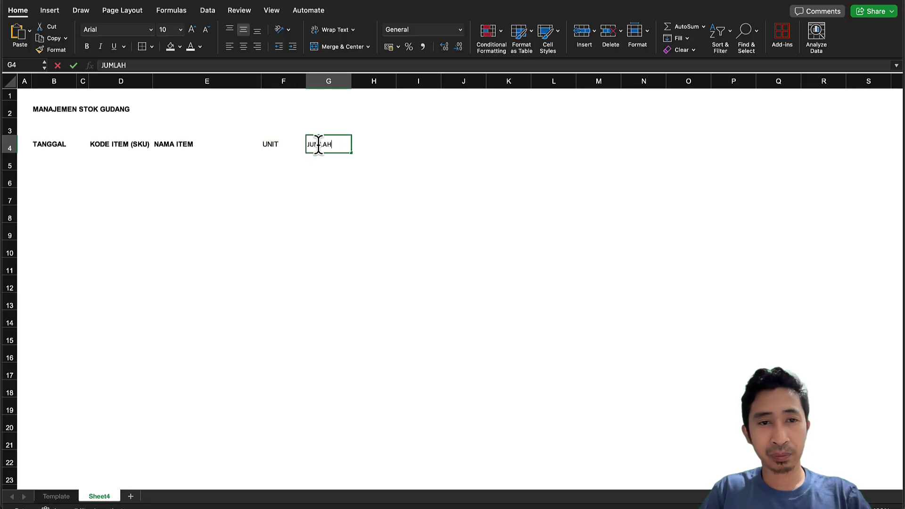
{"action": "key", "text": "ctrl+Return"}
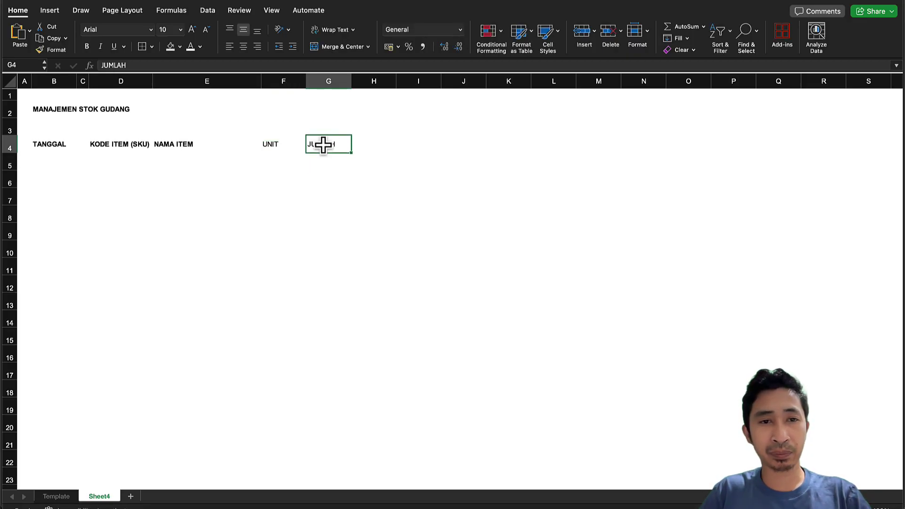
{"action": "key", "text": "shift+Left"}
{"action": "key", "text": "super+b"}
{"action": "left_click", "coordinate": [115, 183]}
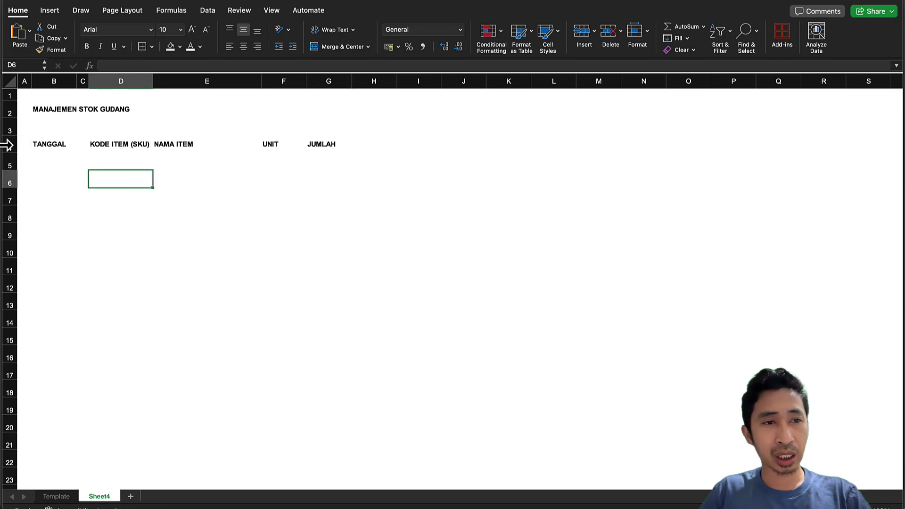
- Insert an empty row above the header row 4
{"action": "left_click", "coordinate": [10, 144]}
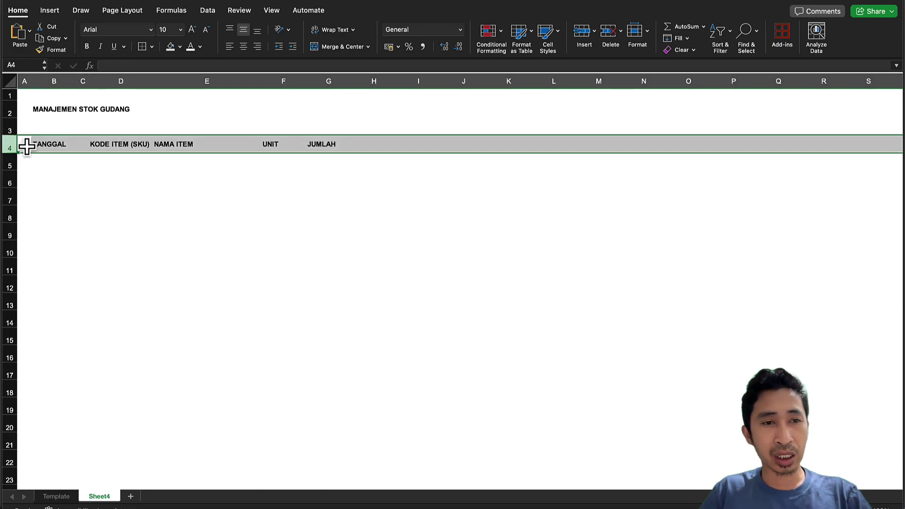
{"action": "left_click", "coordinate": [135, 210]}
{"action": "right_click", "coordinate": [9, 143]}
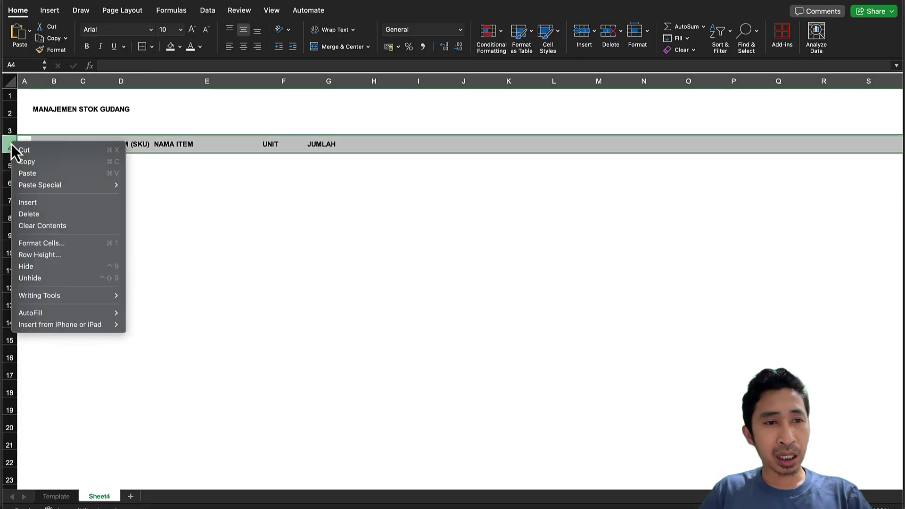
{"action": "left_click", "coordinate": [41, 204]}
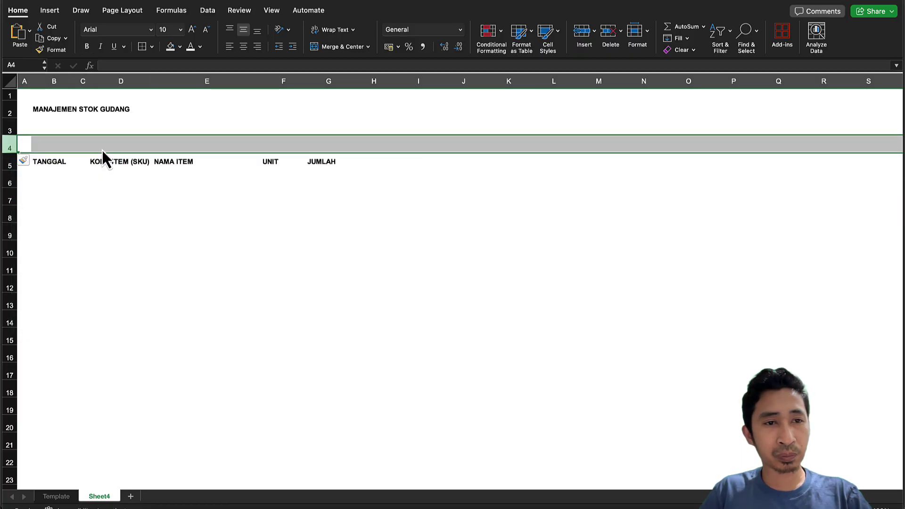
- Merge and center cells D4:G4 above the item headers
{"action": "left_click", "coordinate": [112, 144]}
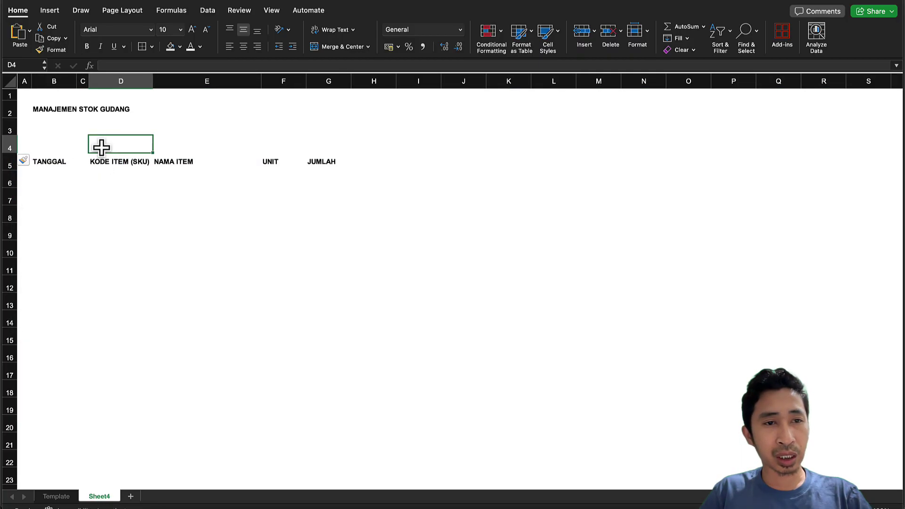
{"action": "left_click", "coordinate": [325, 146], "text": "shift"}
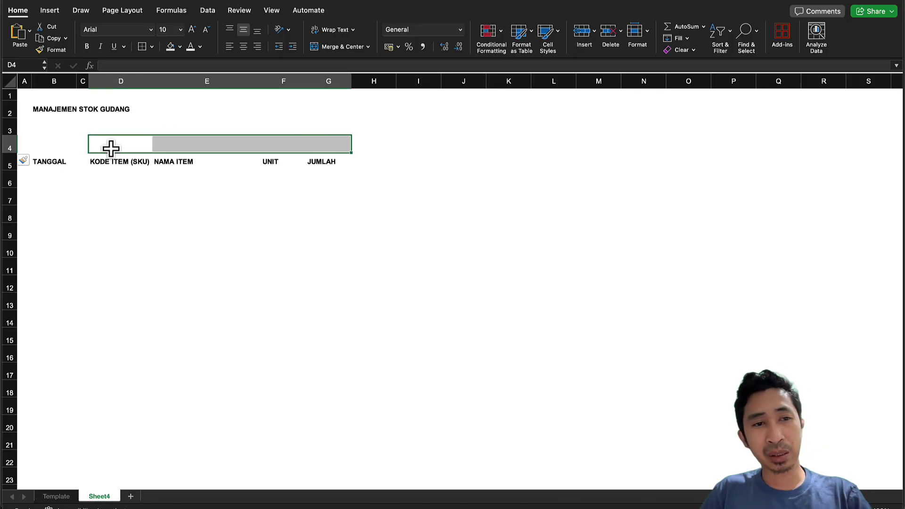
{"action": "left_click", "coordinate": [126, 173]}
{"action": "left_click", "coordinate": [103, 145]}
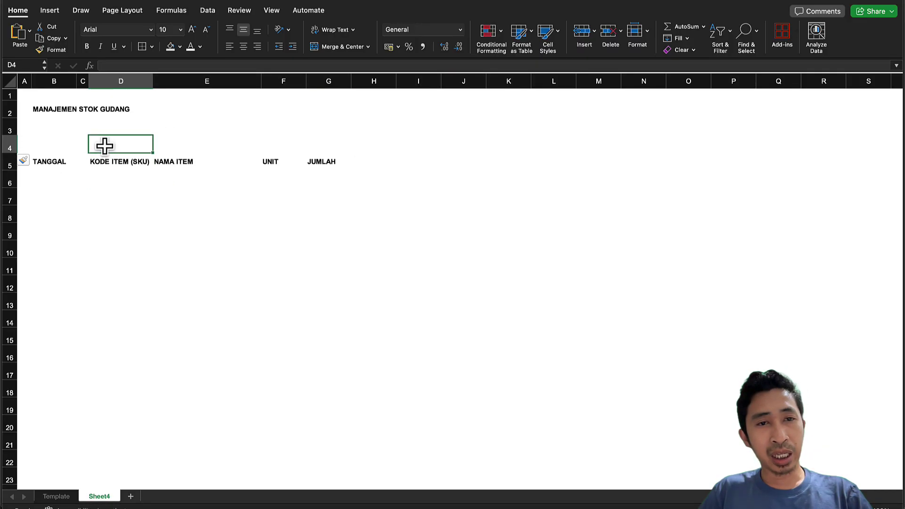
{"action": "left_click", "coordinate": [332, 148], "text": "shift"}
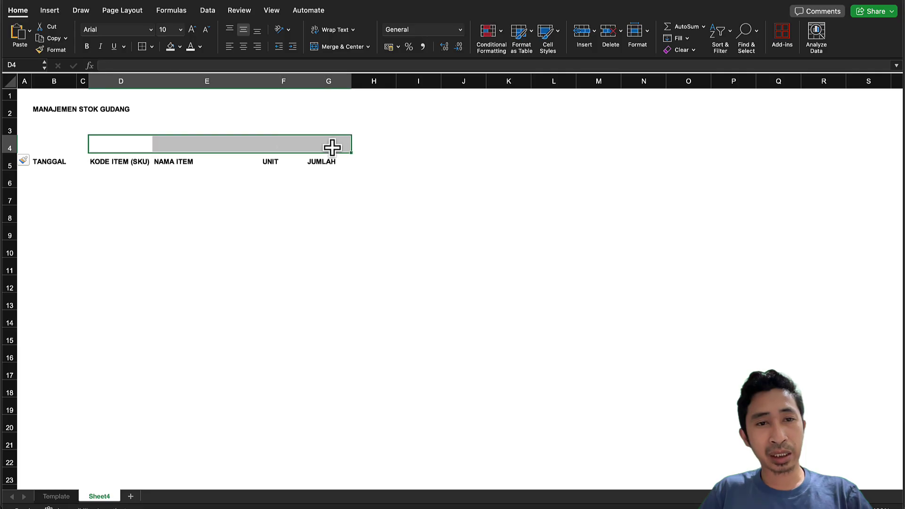
{"action": "left_click", "coordinate": [333, 50]}
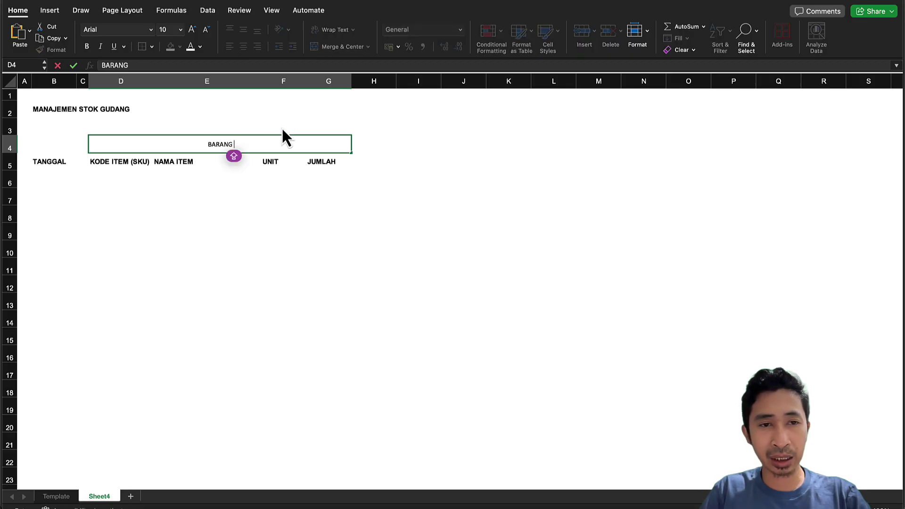
- Enter the group heading BARANG MASUK in the merged cell D4:G4 and make it bold
{"action": "type", "text": "MASUK"}
{"action": "key", "text": "Return"}
{"action": "left_click", "coordinate": [282, 134]}
{"action": "key", "text": "super+b"}
{"action": "left_click", "coordinate": [66, 147]}
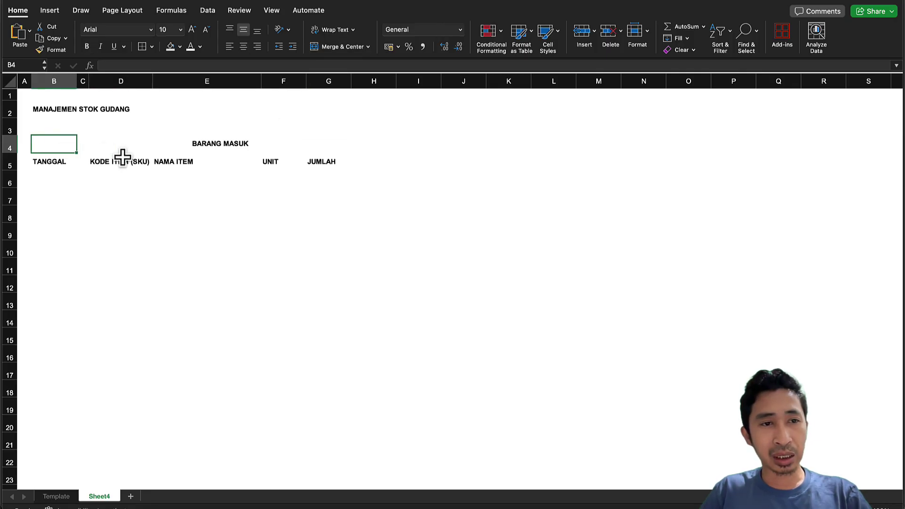
- Merge and center cells B4:B5 so the TANGGAL header spans both header rows
{"action": "left_click_drag", "start_coordinate": [59, 146], "coordinate": [66, 161]}
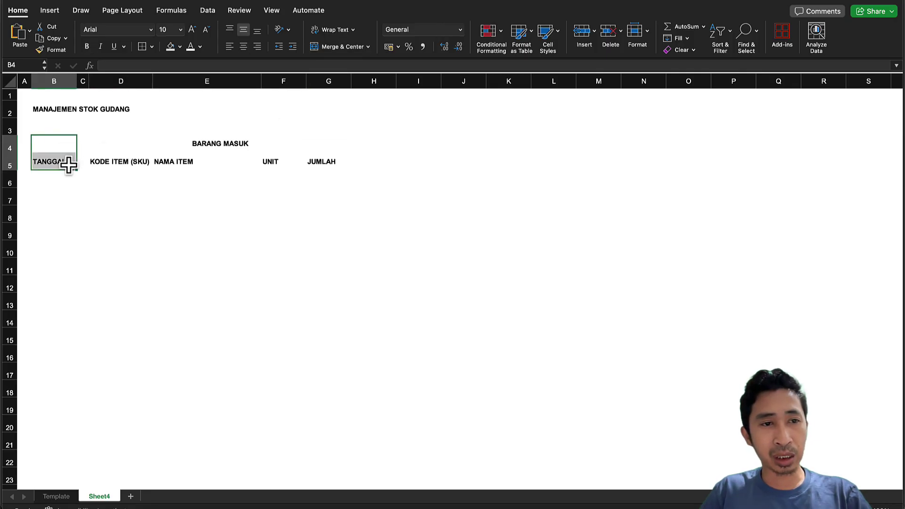
{"action": "left_click", "coordinate": [335, 48]}
{"action": "left_click", "coordinate": [339, 165], "text": "shift"}
- Add cell borders around the merged TANGGAL header
{"action": "left_click", "coordinate": [68, 150]}
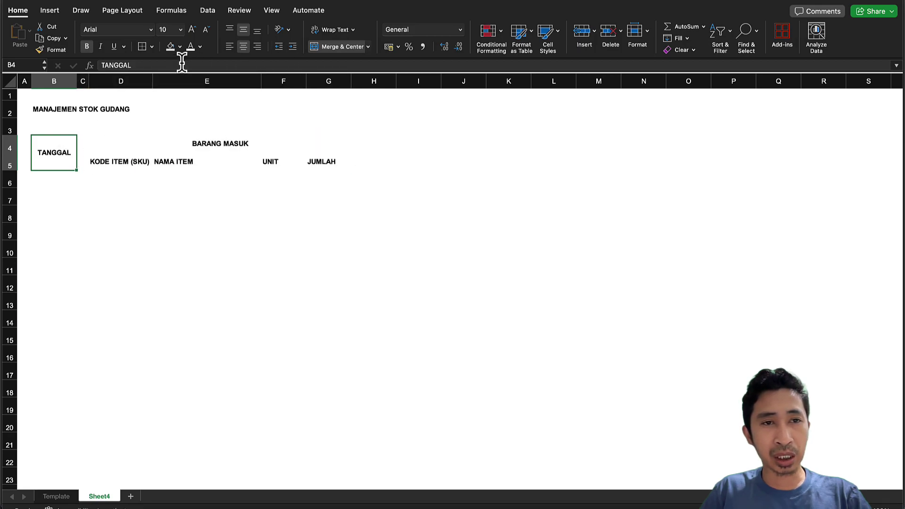
{"action": "left_click", "coordinate": [181, 48]}
{"action": "left_click", "coordinate": [152, 48]}
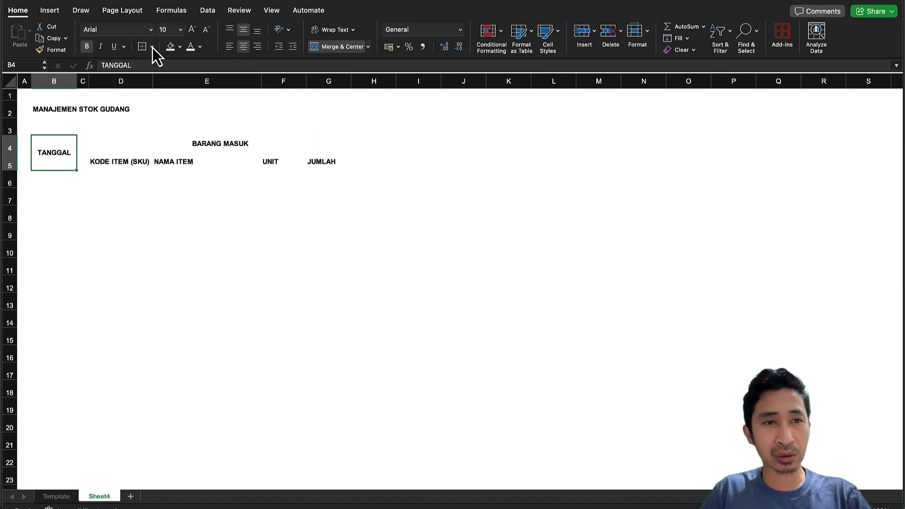
{"action": "left_click", "coordinate": [125, 160]}
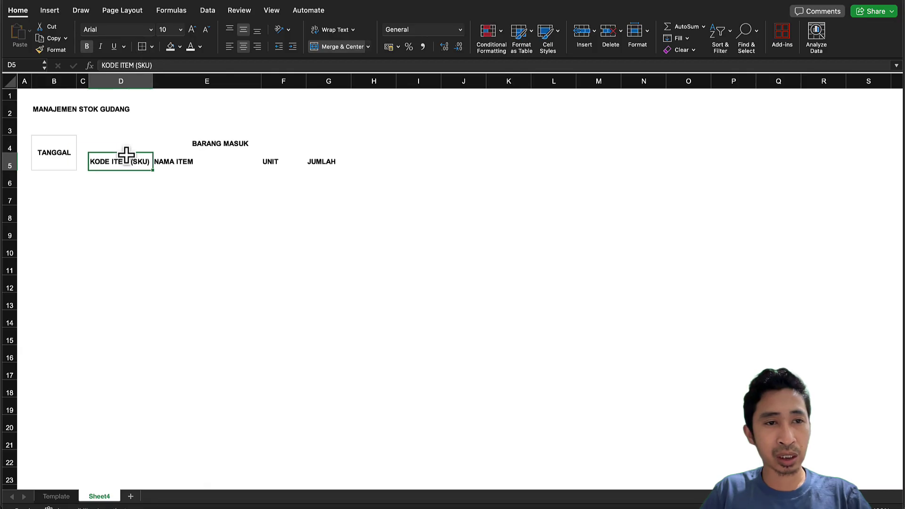
- Apply inner and outer borders to the BARANG MASUK header block D4:G5
{"action": "left_click", "coordinate": [115, 143]}
{"action": "left_click", "coordinate": [332, 166], "text": "shift"}
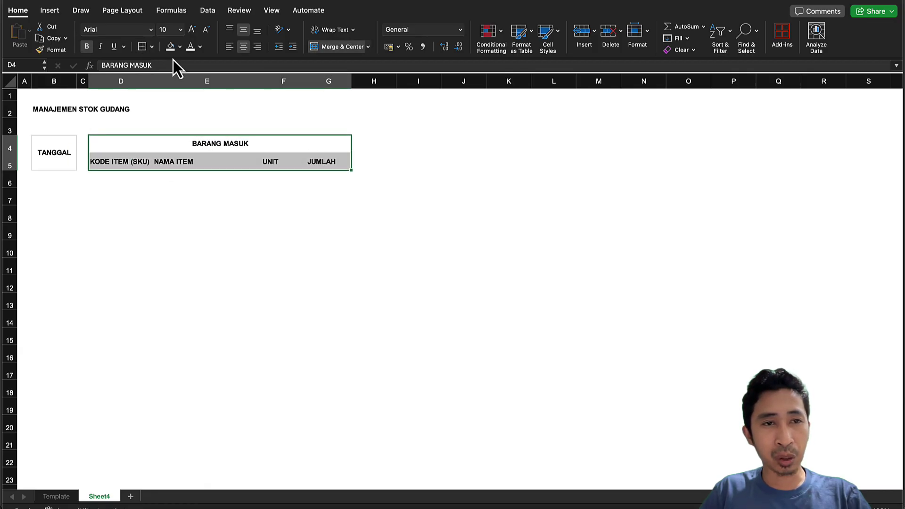
{"action": "left_click", "coordinate": [151, 47]}
{"action": "left_click", "coordinate": [166, 143]}
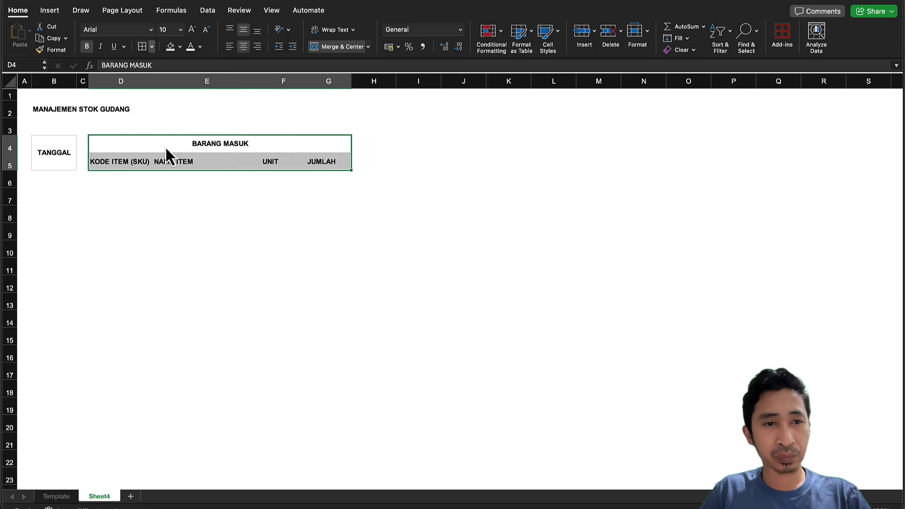
{"action": "left_click", "coordinate": [154, 211]}
{"action": "left_click", "coordinate": [121, 196]}
{"action": "left_click", "coordinate": [118, 233]}
{"action": "left_click", "coordinate": [113, 157]}
- Fill the TANGGAL header with the recently used teal color and make its text white
{"action": "left_click", "coordinate": [58, 144]}
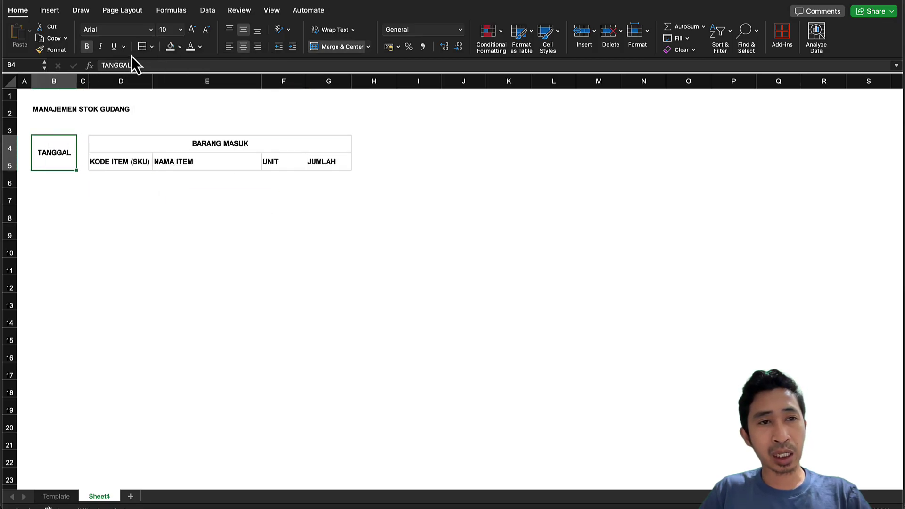
{"action": "left_click", "coordinate": [180, 46]}
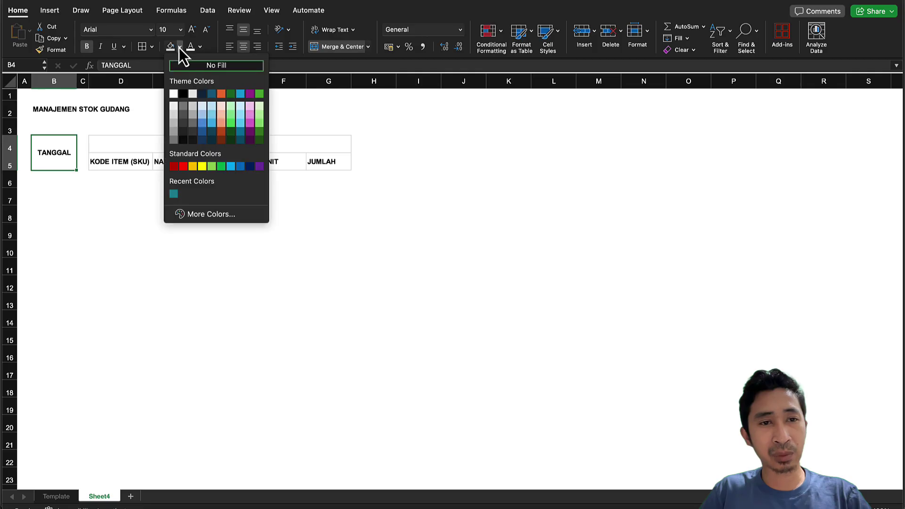
{"action": "left_click", "coordinate": [175, 194]}
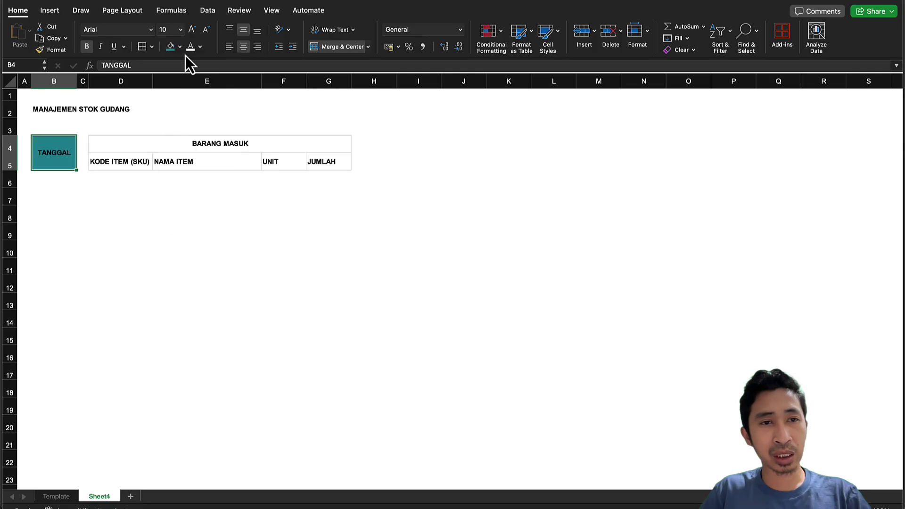
- Fill the header block D4:G5 with the same teal and make its text white
{"action": "left_click", "coordinate": [156, 149]}
{"action": "left_click", "coordinate": [311, 163], "text": "shift"}
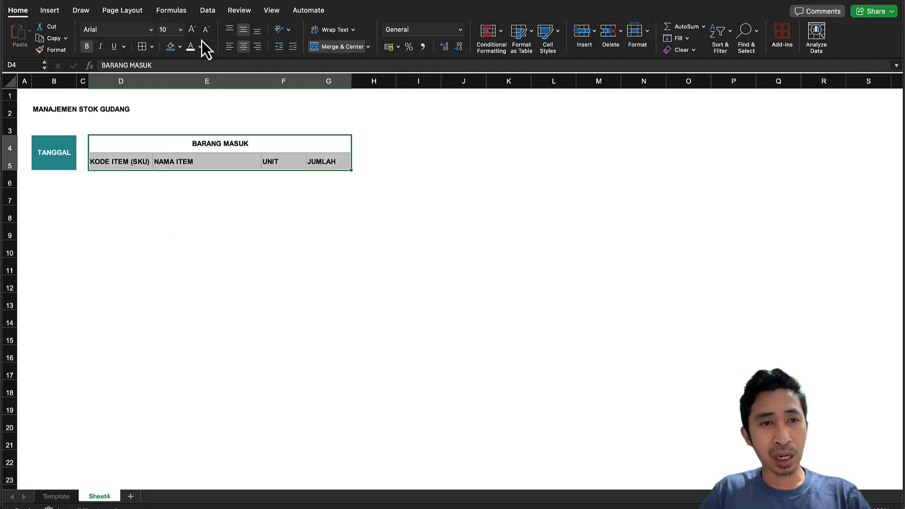
{"action": "left_click", "coordinate": [173, 50]}
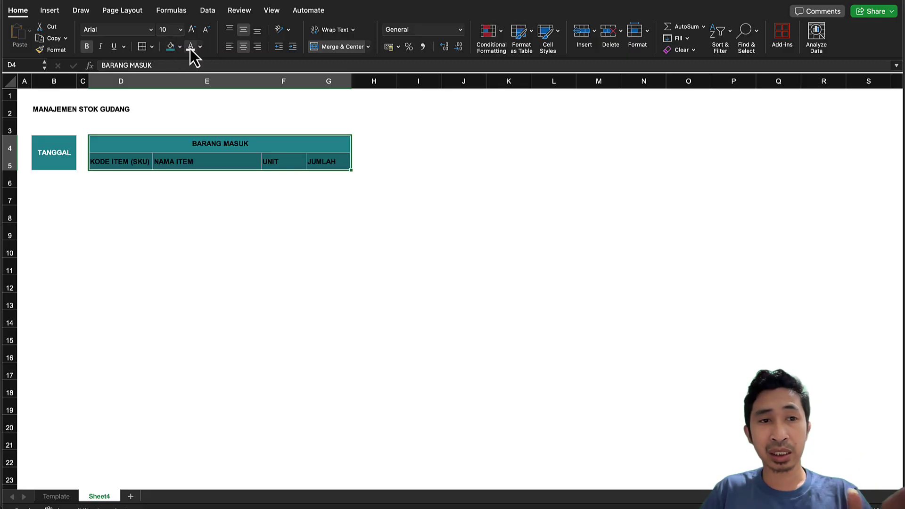
{"action": "left_click", "coordinate": [190, 49]}
{"action": "left_click", "coordinate": [192, 178]}
- Narrow the spacer columns A and C
{"action": "left_click", "coordinate": [180, 208]}
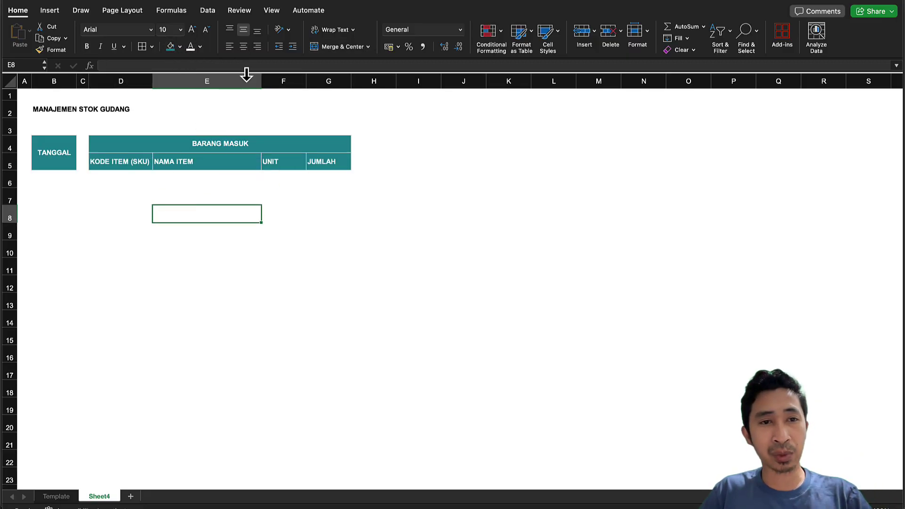
{"action": "left_click_drag", "start_coordinate": [89, 78], "coordinate": [21, 79]}
- Copy the BARANG MASUK header block D4:G5 and paste it at I4 and at N4
{"action": "left_click", "coordinate": [135, 146]}
{"action": "left_click_drag", "start_coordinate": [282, 160], "coordinate": [311, 161]}
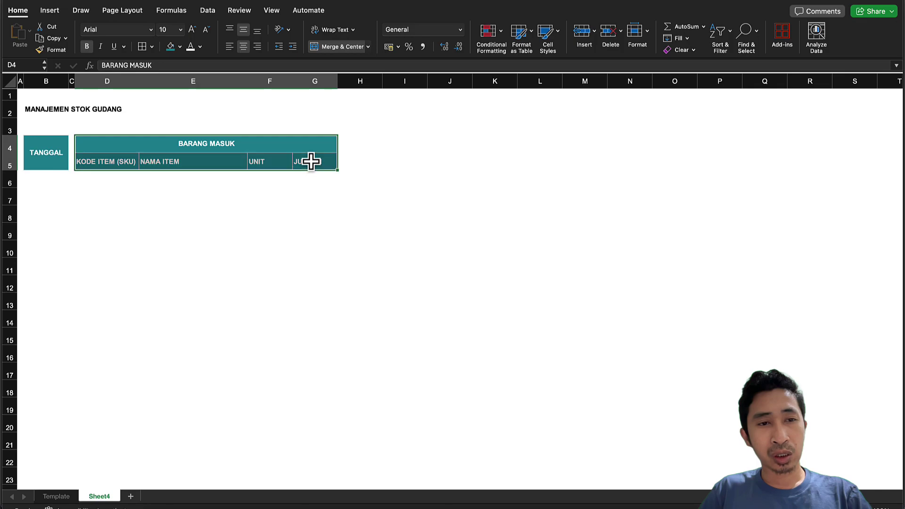
{"action": "key", "text": "super+c"}
{"action": "left_click", "coordinate": [398, 138]}
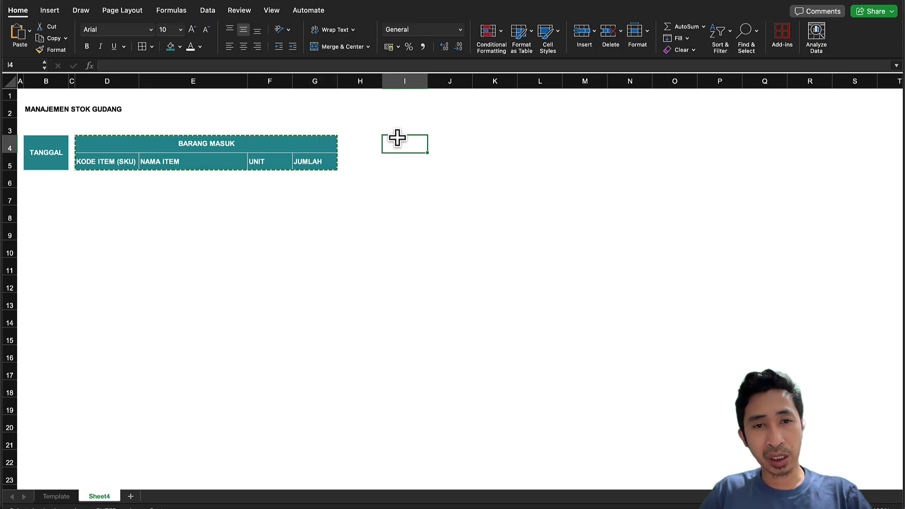
{"action": "key", "text": "super+v"}
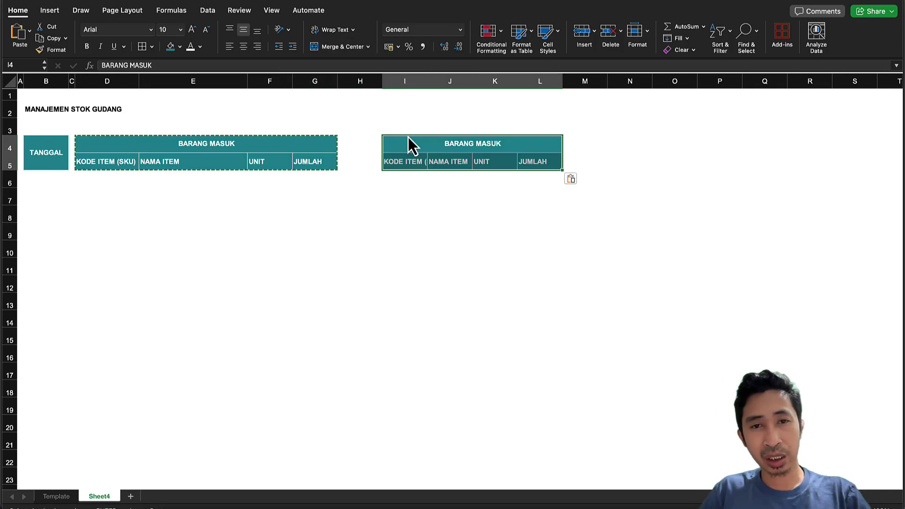
{"action": "left_click", "coordinate": [626, 144]}
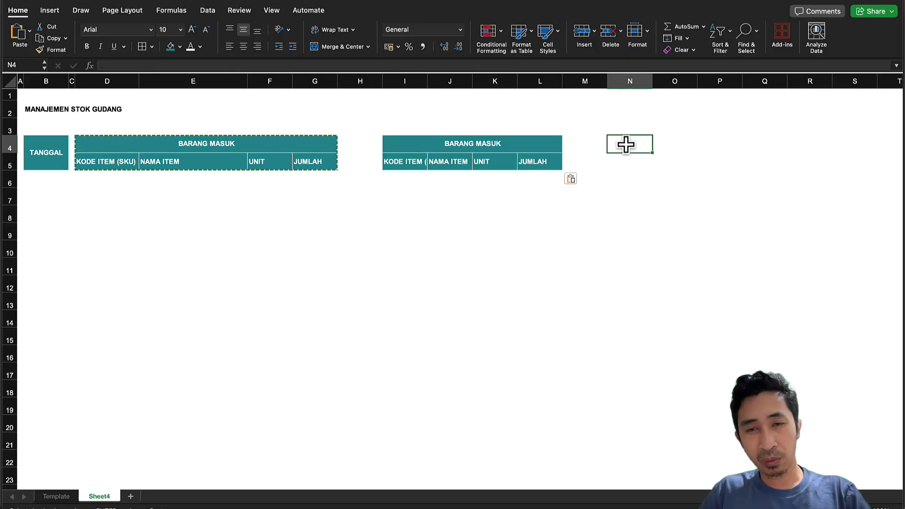
{"action": "key", "text": "super+v"}
{"action": "left_click", "coordinate": [642, 186]}
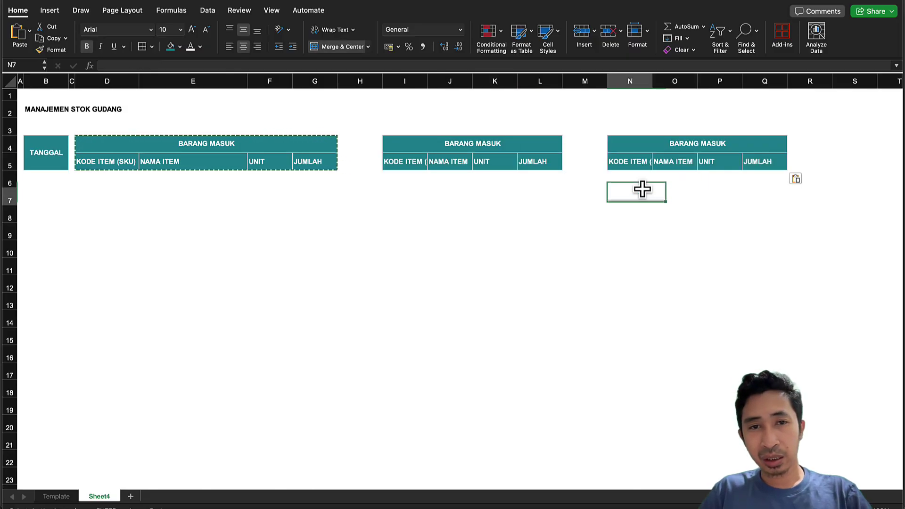
{"action": "left_click", "coordinate": [387, 112]}
{"action": "key", "text": "Escape"}
- Narrow the spacer columns H and M between the three header blocks
{"action": "left_click", "coordinate": [396, 161]}
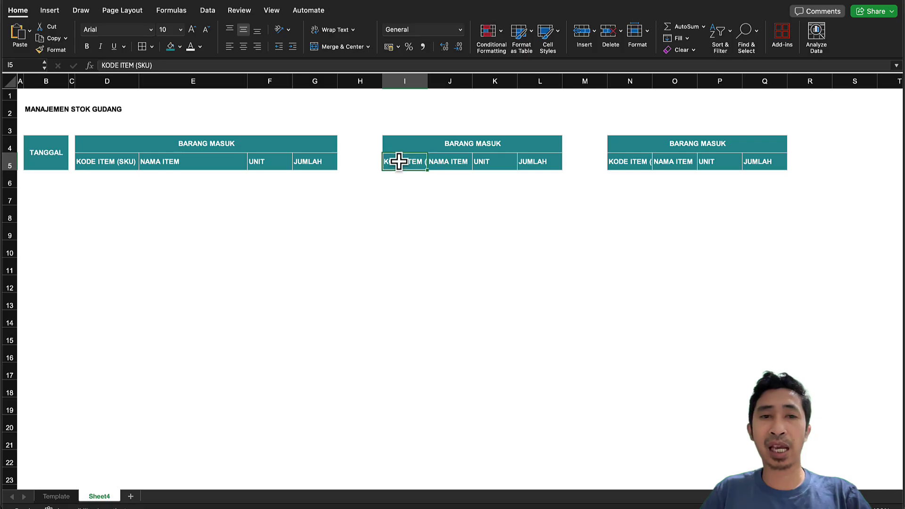
{"action": "left_click_drag", "start_coordinate": [381, 81], "coordinate": [341, 83]}
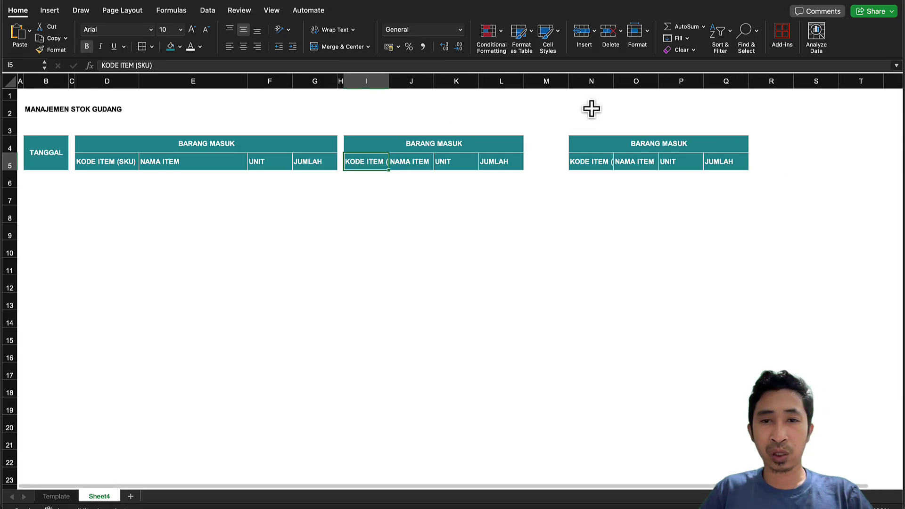
{"action": "left_click_drag", "start_coordinate": [569, 82], "coordinate": [529, 84]}
{"action": "left_click", "coordinate": [545, 196]}
- Change the group heading of the second block in I4 to BARANG KELUAR
{"action": "left_click", "coordinate": [460, 149]}
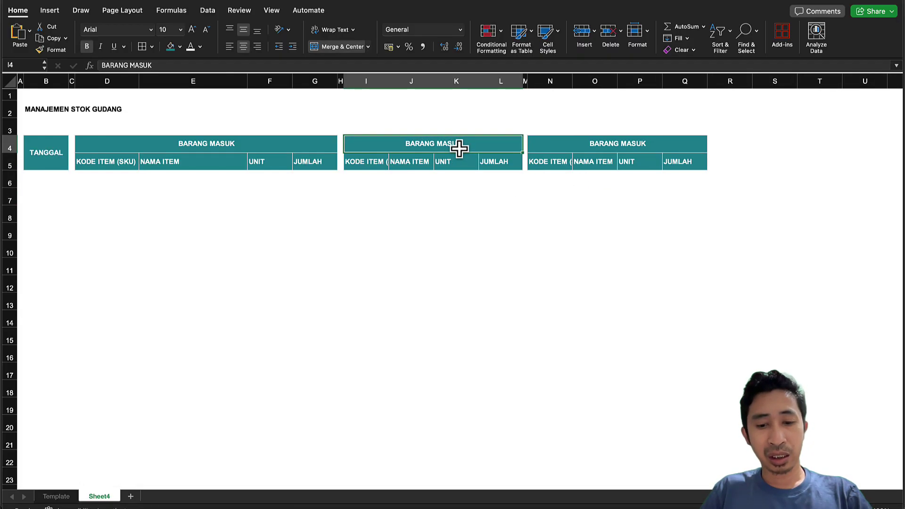
{"action": "type", "text": "BAA"}
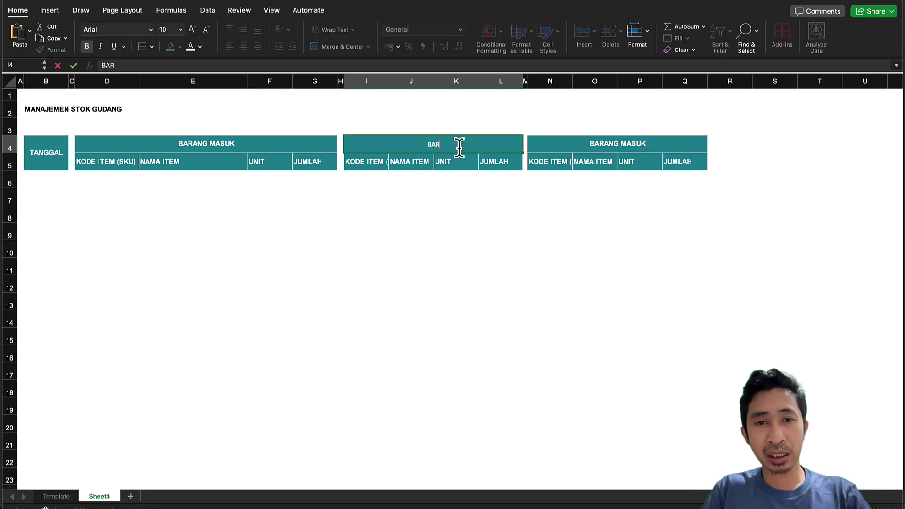
{"action": "type", "text": "ANG KELUAR"}
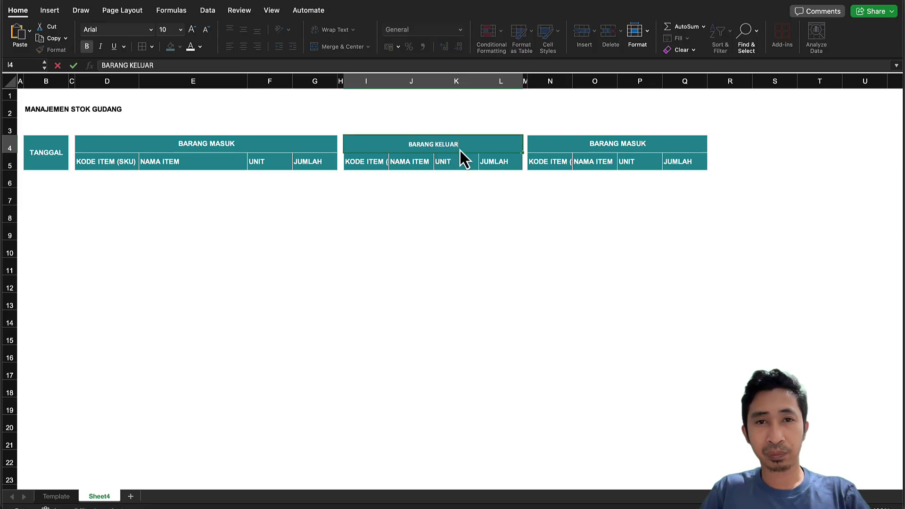
{"action": "key", "text": "Return"}
- Change the group heading of the third block in N4 to BARANG TERSEDIA
{"action": "left_click", "coordinate": [612, 140]}
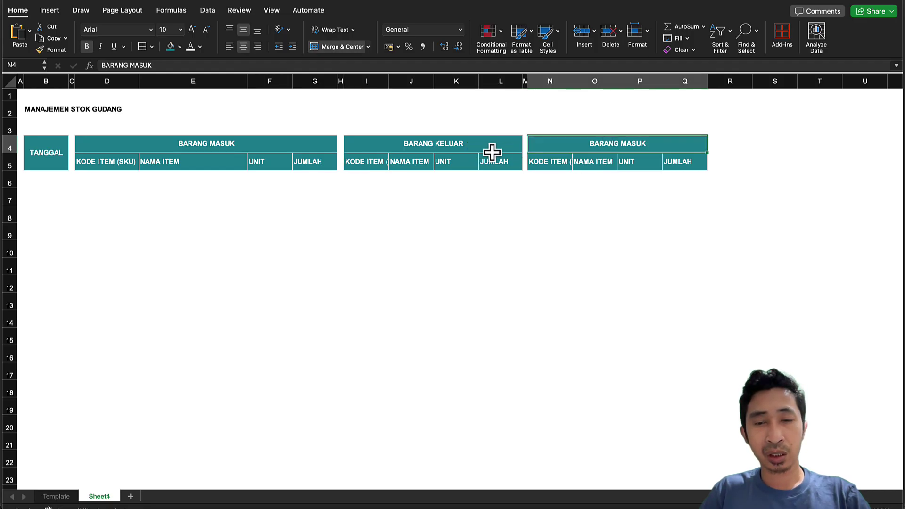
{"action": "left_click", "coordinate": [587, 164]}
{"action": "left_click", "coordinate": [593, 149]}
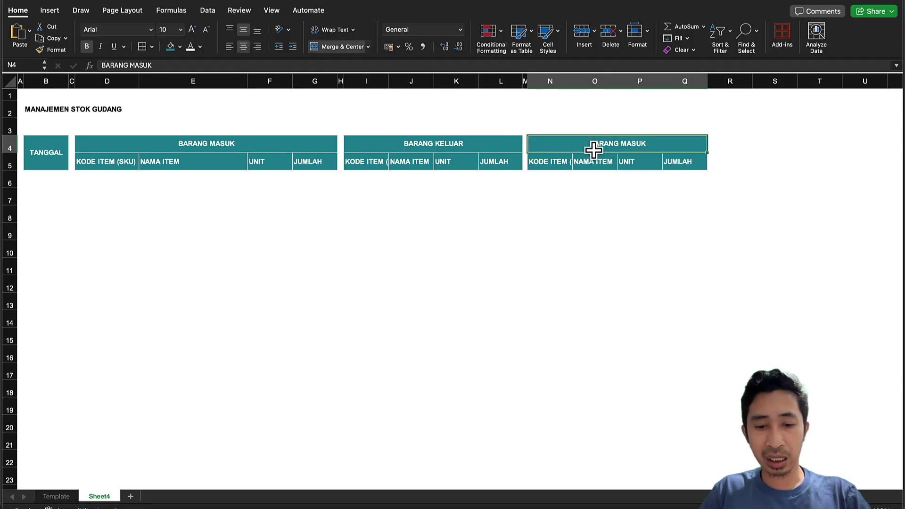
{"action": "type", "text": "BA"}
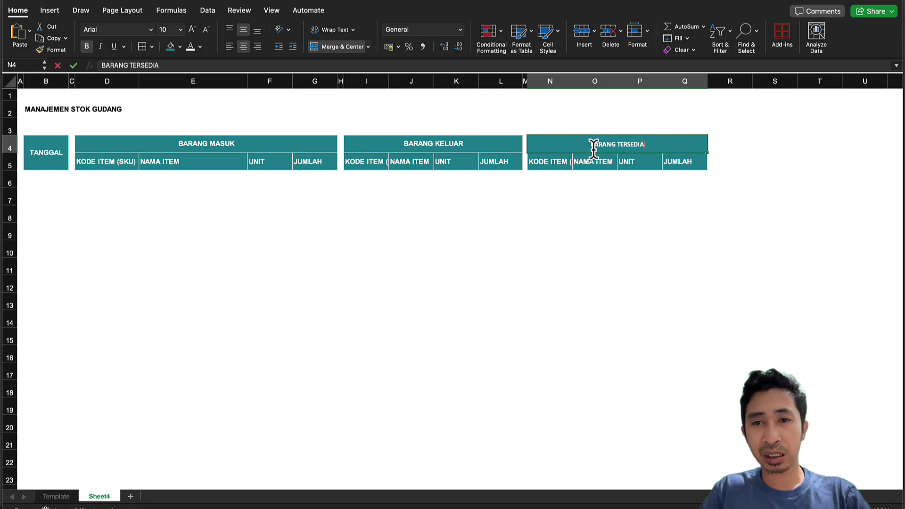
{"action": "type", "text": "RANG TERSEDIA"}
{"action": "key", "text": "Return"}
- Widen the KODE ITEM (SKU) columns I and N to fit their headers, and widen the NAMA ITEM columns J and O
{"action": "left_click", "coordinate": [434, 165]}
{"action": "left_click", "coordinate": [367, 163]}
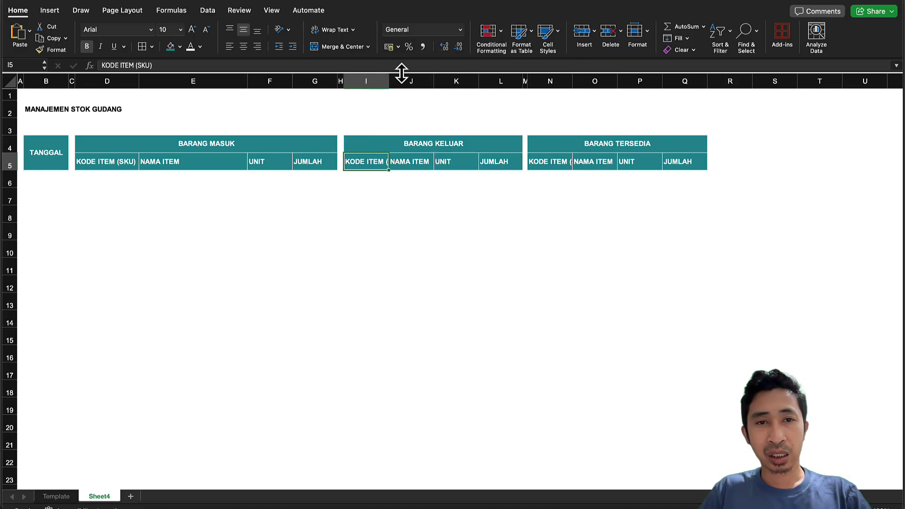
{"action": "left_click_drag", "start_coordinate": [388, 80], "coordinate": [524, 72]}
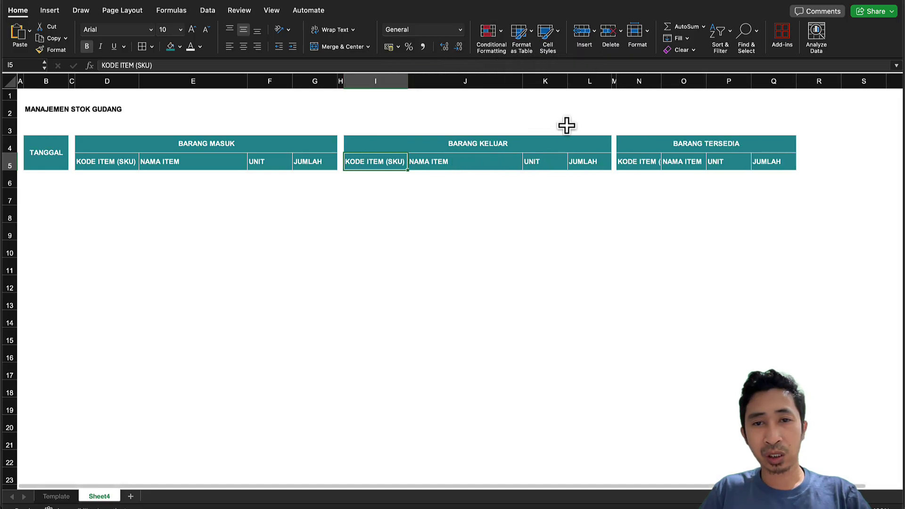
{"action": "double_click", "coordinate": [661, 79]}
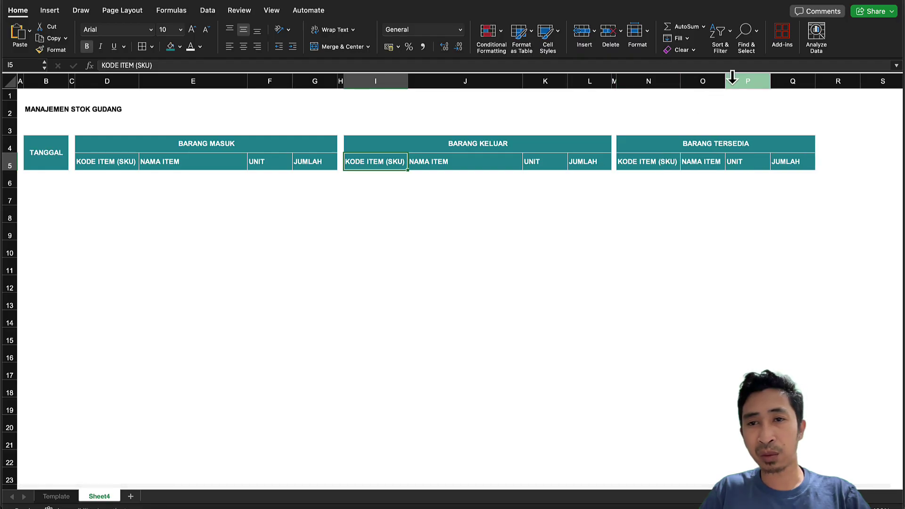
{"action": "left_click_drag", "start_coordinate": [725, 80], "coordinate": [786, 81]}
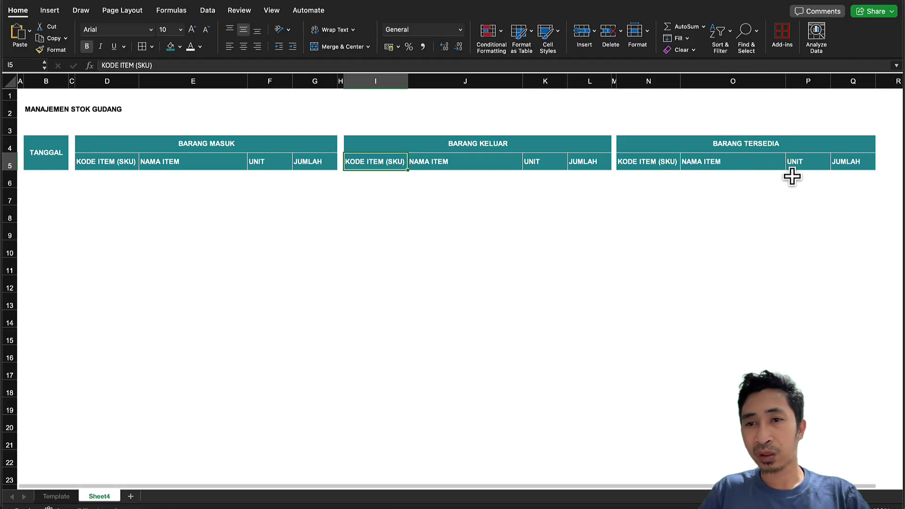
{"action": "left_click", "coordinate": [752, 165]}
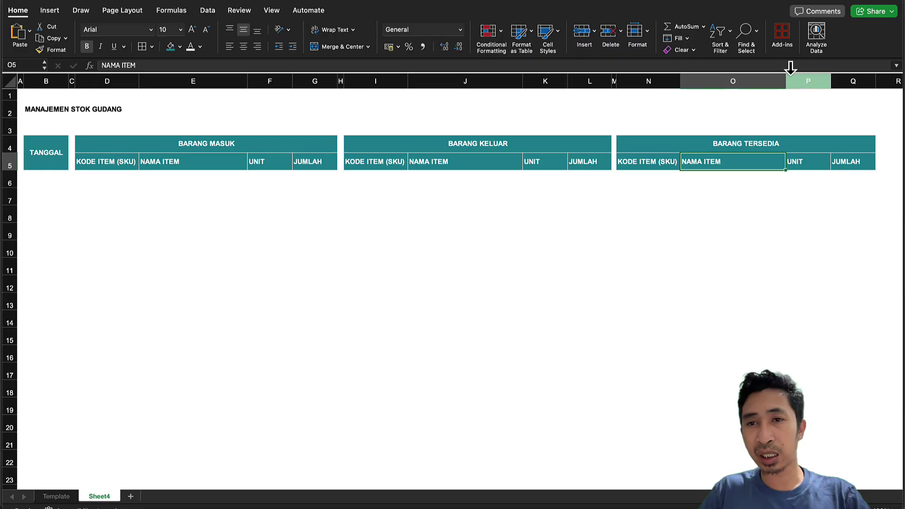
{"action": "left_click_drag", "start_coordinate": [785, 80], "coordinate": [799, 80]}
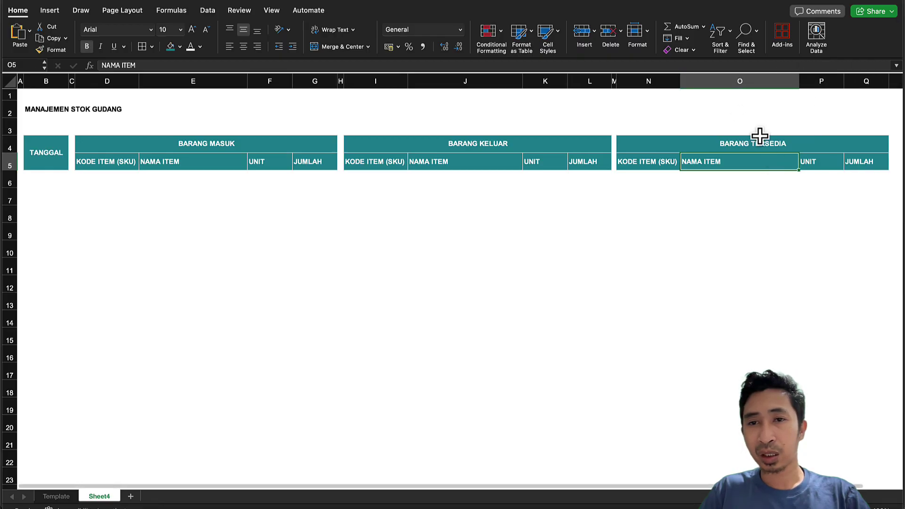
- Fill the title row range B2:Q2 with teal and make the MANAJEMEN STOK GUDANG title white
{"action": "left_click", "coordinate": [42, 108]}
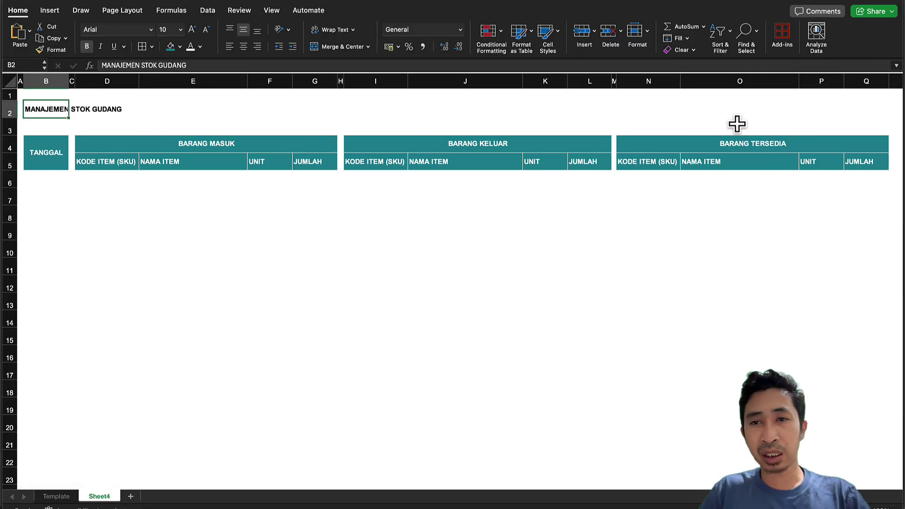
{"action": "left_click", "coordinate": [853, 115], "text": "shift"}
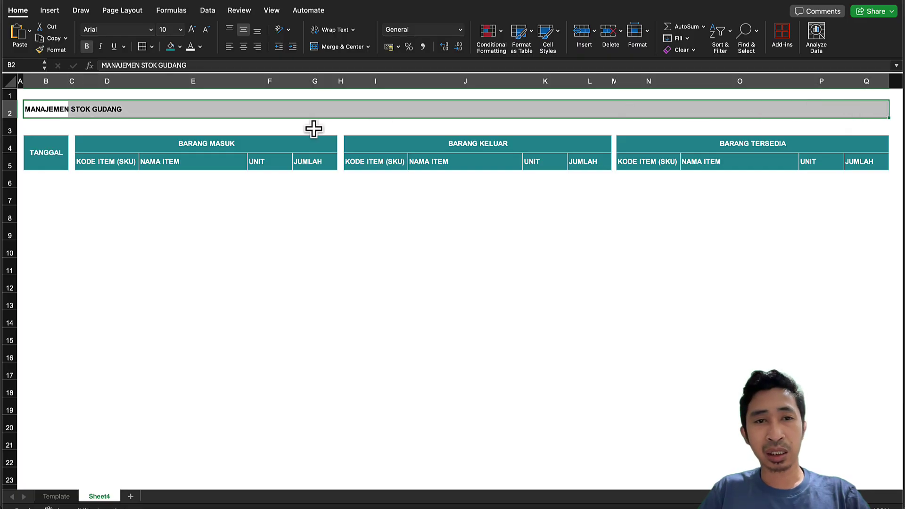
{"action": "left_click", "coordinate": [170, 50]}
{"action": "left_click", "coordinate": [194, 49]}
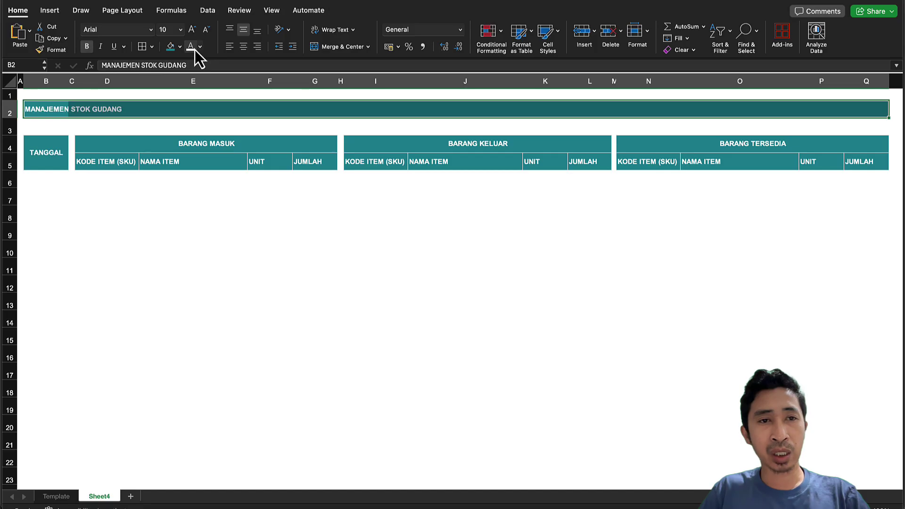
{"action": "left_click", "coordinate": [205, 112]}
- Reduce the height of the blank row 3 between the title bar and the headers
{"action": "left_click", "coordinate": [76, 132]}
{"action": "left_click_drag", "start_coordinate": [10, 137], "coordinate": [10, 124]}
{"action": "left_click", "coordinate": [129, 191]}
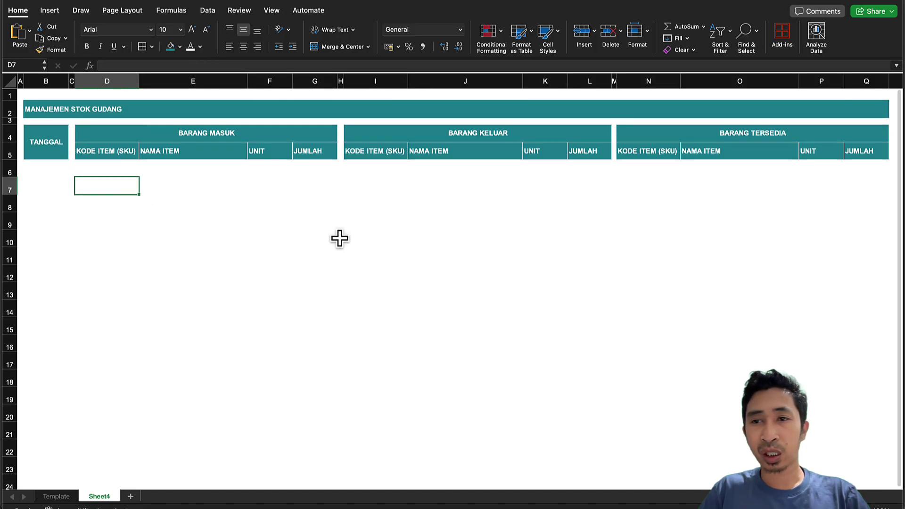
- Add white cell borders to P2:Q2 in the teal title row
{"action": "left_click", "coordinate": [561, 244]}
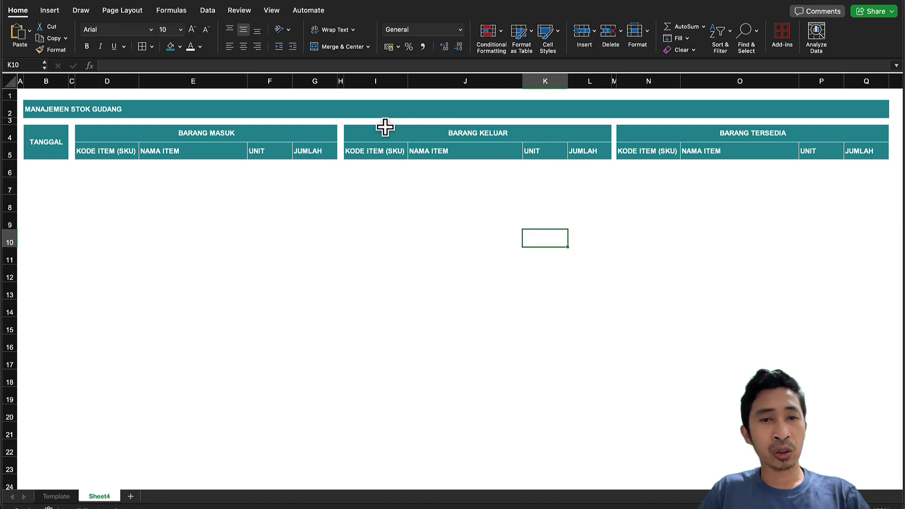
{"action": "left_click_drag", "start_coordinate": [864, 110], "coordinate": [828, 109]}
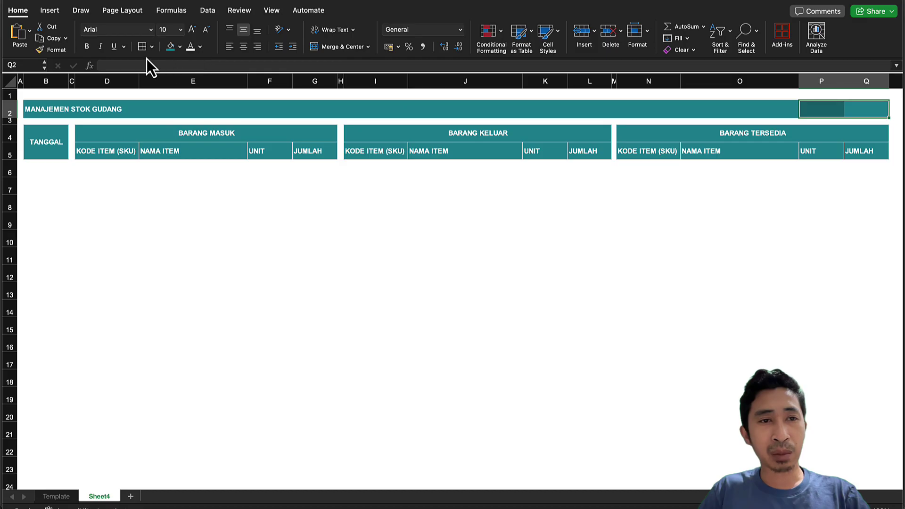
{"action": "left_click", "coordinate": [440, 147]}
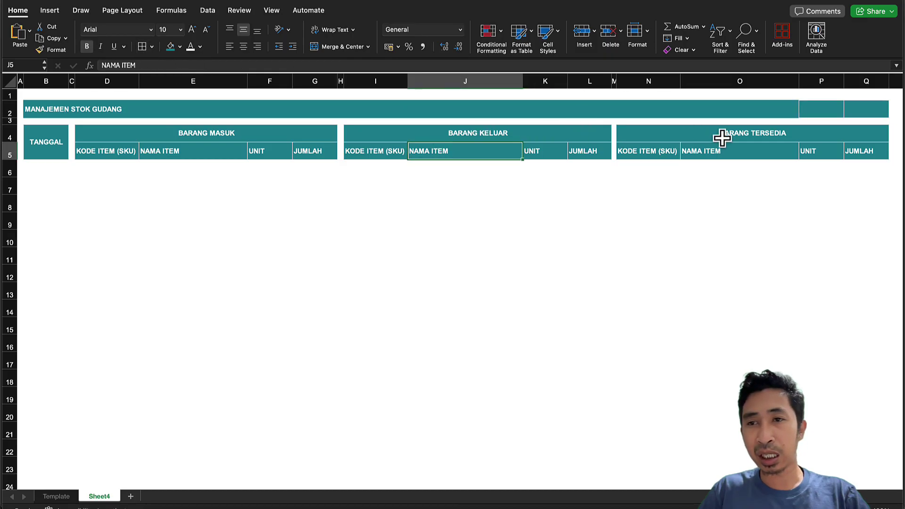
- Widen the UNIT column P of the BARANG TERSEDIA block
{"action": "left_click", "coordinate": [823, 110]}
{"action": "left_click", "coordinate": [853, 114]}
{"action": "left_click", "coordinate": [824, 113]}
{"action": "left_click", "coordinate": [875, 112]}
{"action": "left_click_drag", "start_coordinate": [843, 81], "coordinate": [852, 81]}
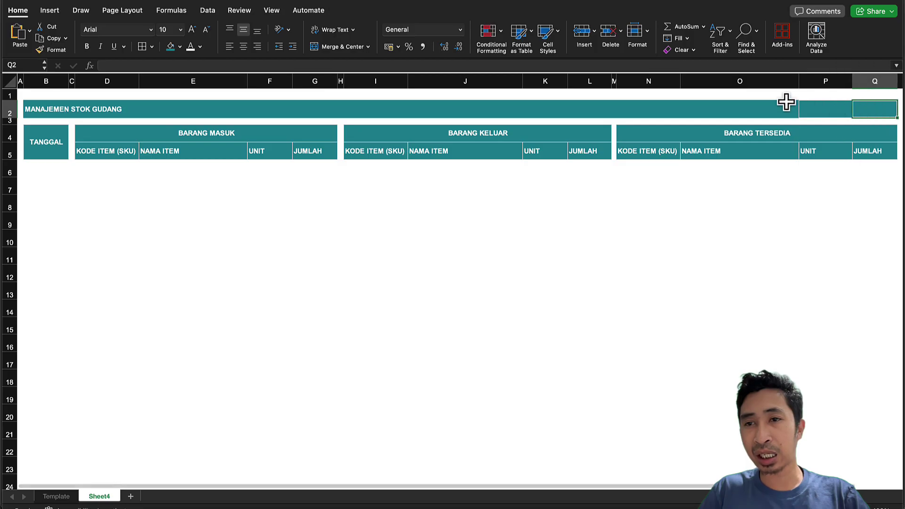
{"action": "scroll", "coordinate": [679, 193], "scroll_direction": "right", "scroll_amount": 3}
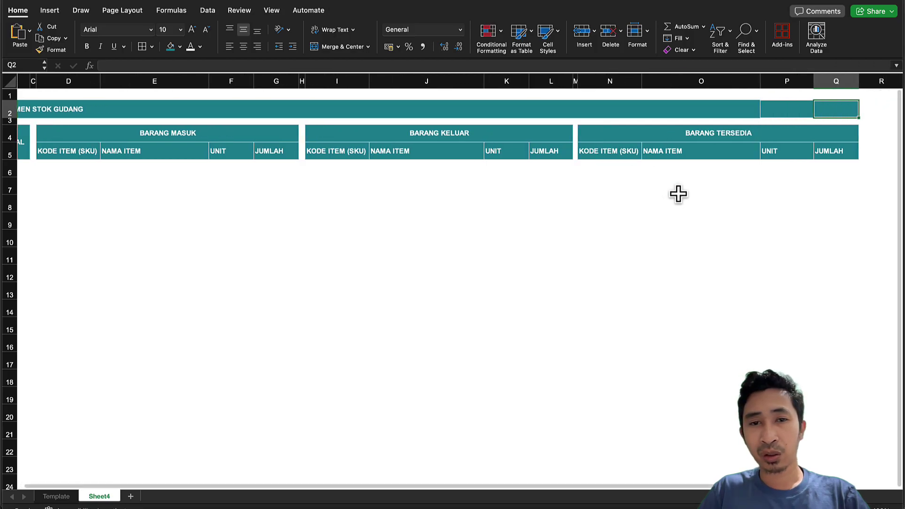
- Narrow the NAMA ITEM columns J and E, and widen columns P and Q to one equal width
{"action": "left_click_drag", "start_coordinate": [448, 81], "coordinate": [418, 81]}
{"action": "scroll", "coordinate": [437, 170], "scroll_direction": "left", "scroll_amount": 2}
{"action": "scroll", "coordinate": [437, 169], "scroll_direction": "left", "scroll_amount": 1}
{"action": "left_click_drag", "start_coordinate": [246, 81], "coordinate": [235, 82]}
{"action": "left_click_drag", "start_coordinate": [795, 81], "coordinate": [820, 80]}
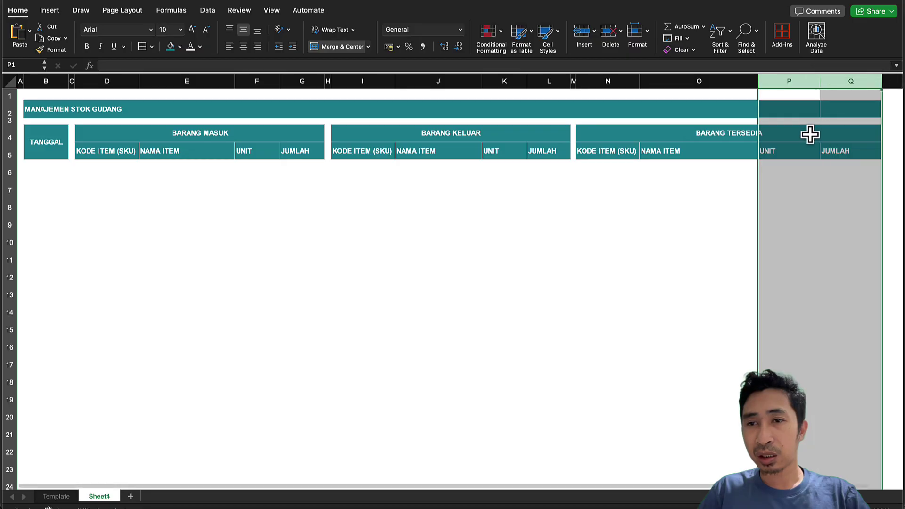
{"action": "left_click", "coordinate": [810, 133]}
- Enter the label "Periode :" in O2 and align it right with an indent
{"action": "left_click", "coordinate": [793, 115]}
{"action": "left_click", "coordinate": [728, 112]}
{"action": "type", "text": "Periode :"}
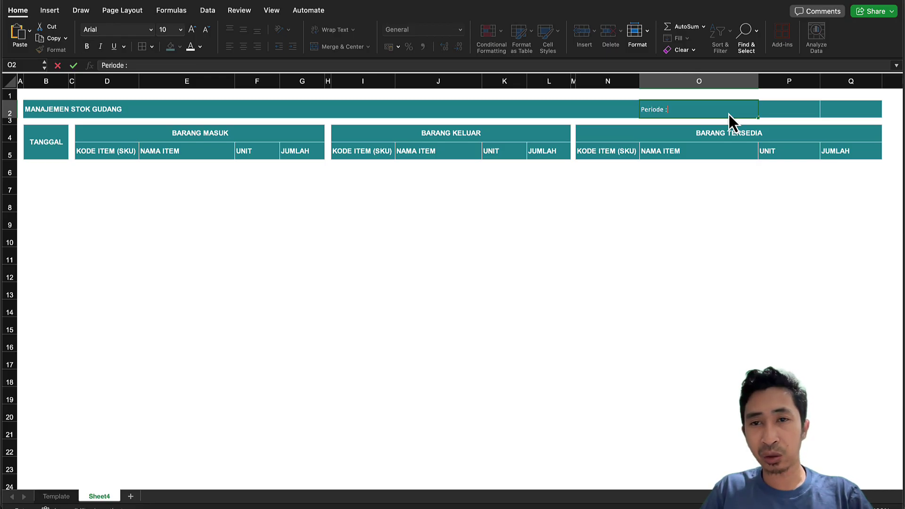
{"action": "key", "text": "Return"}
{"action": "left_click", "coordinate": [728, 114]}
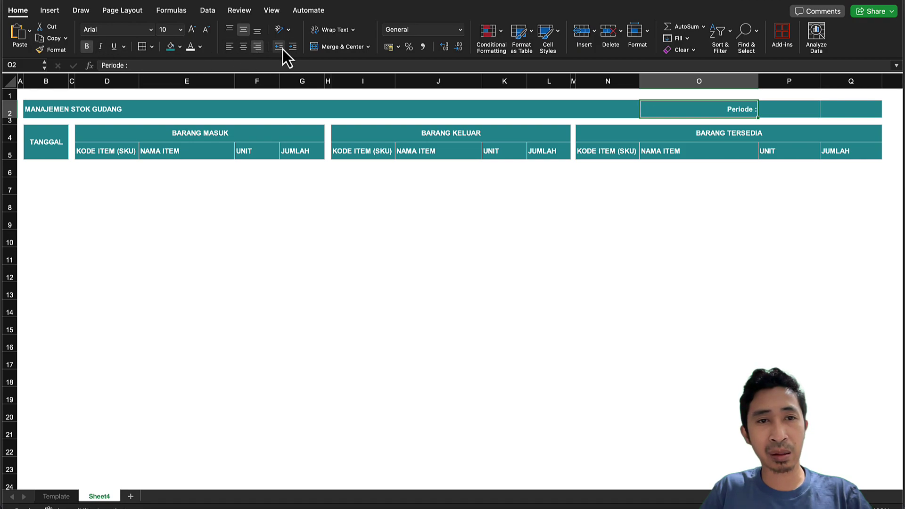
{"action": "left_click", "coordinate": [362, 185]}
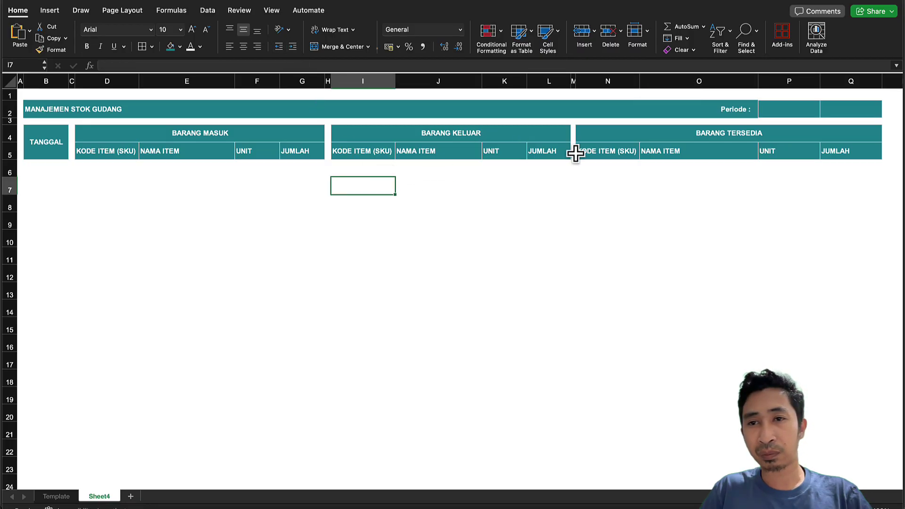
{"action": "left_click", "coordinate": [691, 116]}
{"action": "left_click", "coordinate": [385, 252]}
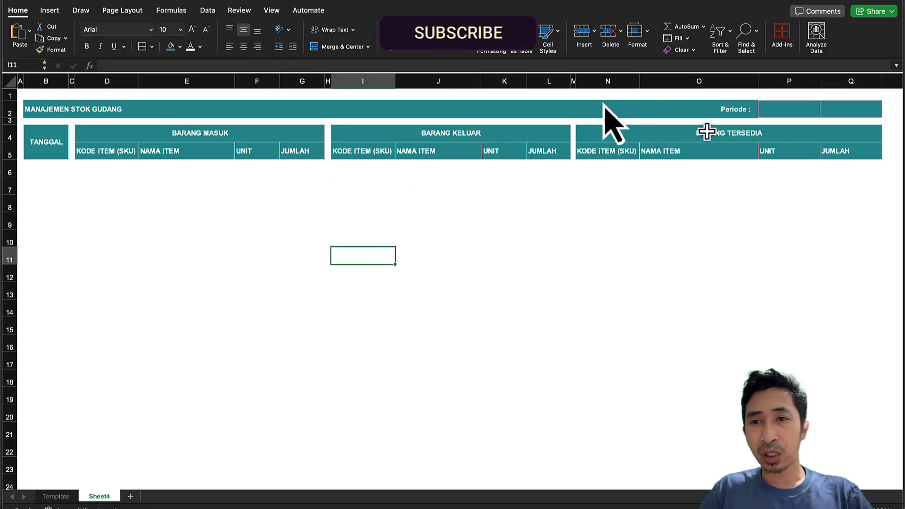
{"action": "left_click", "coordinate": [780, 110]}
{"action": "left_click", "coordinate": [195, 232]}
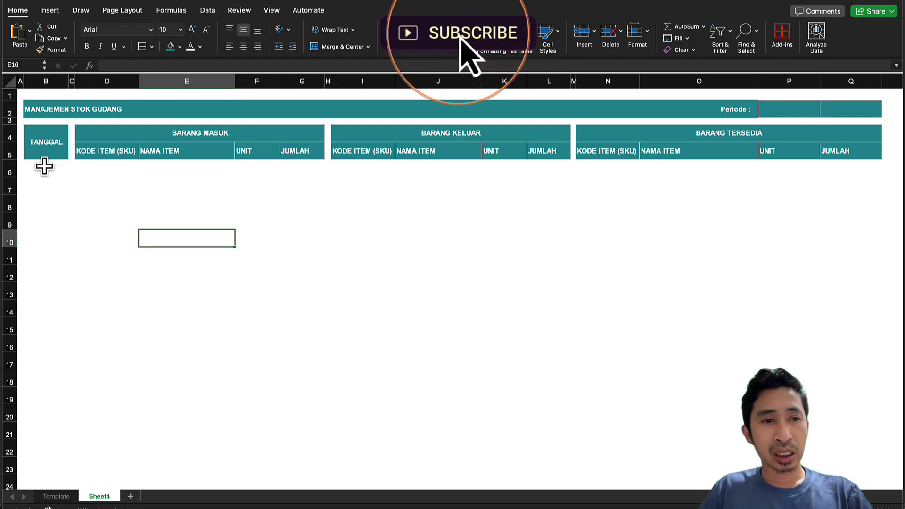
{"action": "left_click", "coordinate": [45, 167]}
{"action": "left_click", "coordinate": [45, 147]}
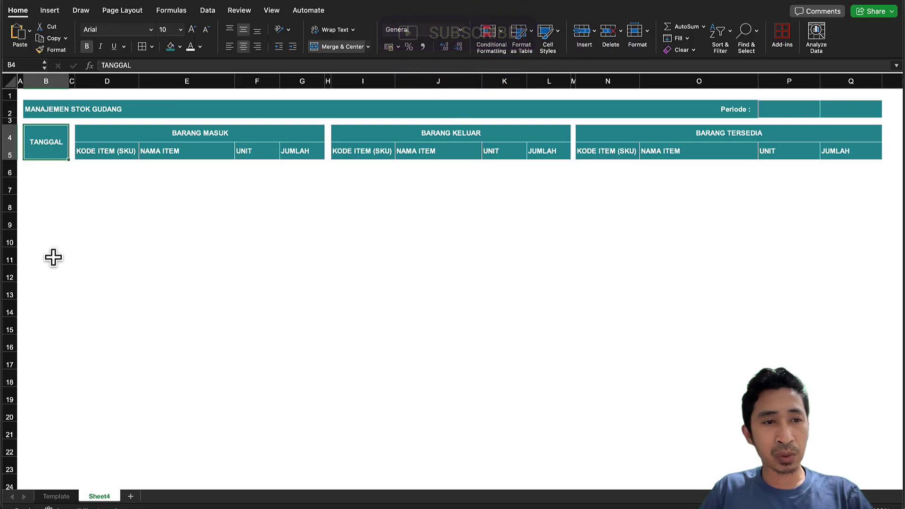
- Add light grey cell borders to the TANGGAL entry cells B6:B20
{"action": "left_click", "coordinate": [50, 172]}
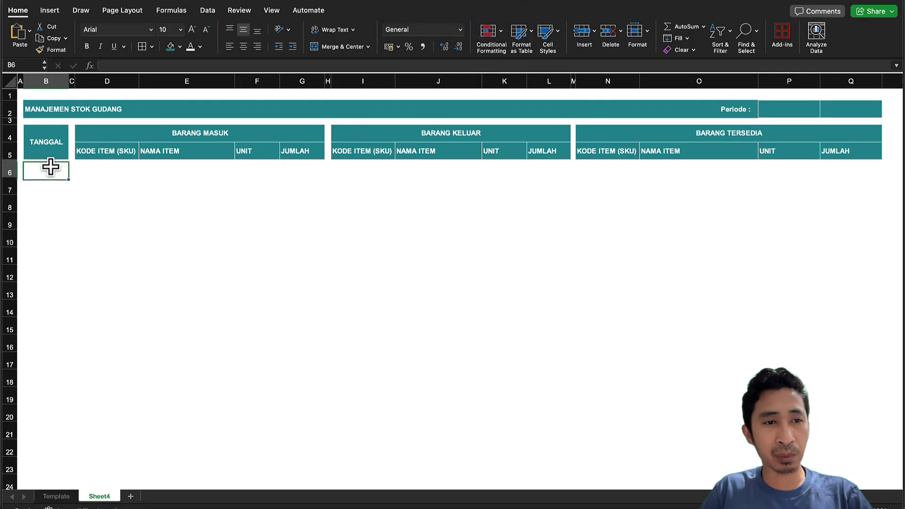
{"action": "left_click", "coordinate": [54, 384], "text": "shift"}
{"action": "left_click", "coordinate": [44, 414], "text": "shift"}
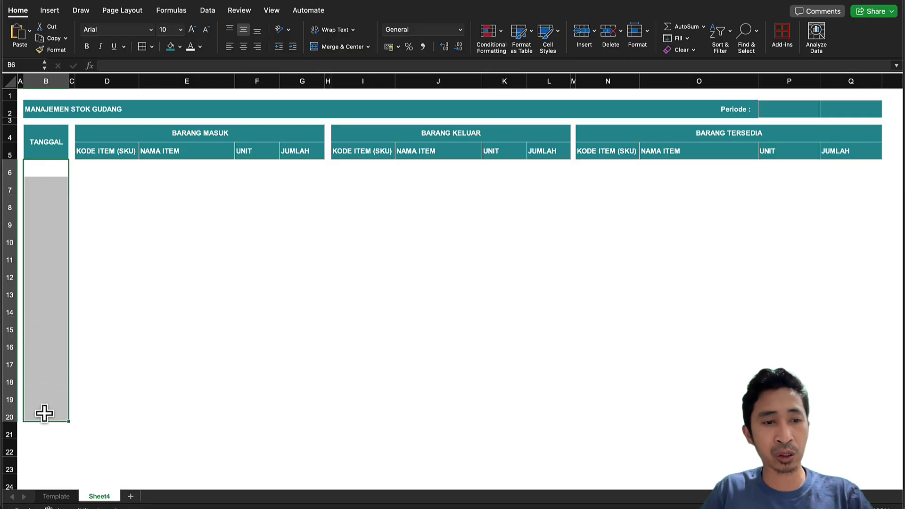
{"action": "left_click", "coordinate": [140, 47]}
- Add the same cell borders to the BARANG MASUK block D5:G20
{"action": "left_click", "coordinate": [89, 155]}
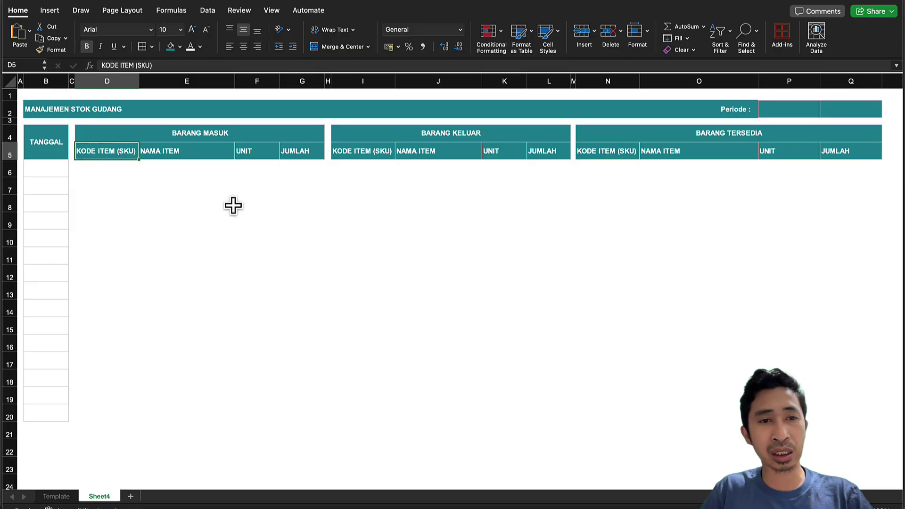
{"action": "left_click", "coordinate": [283, 397], "text": "shift"}
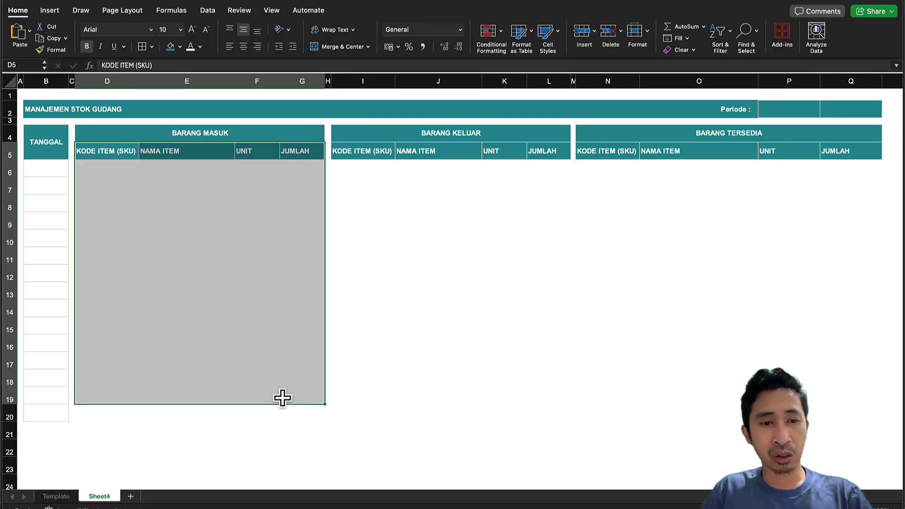
{"action": "left_click", "coordinate": [265, 421], "text": "shift"}
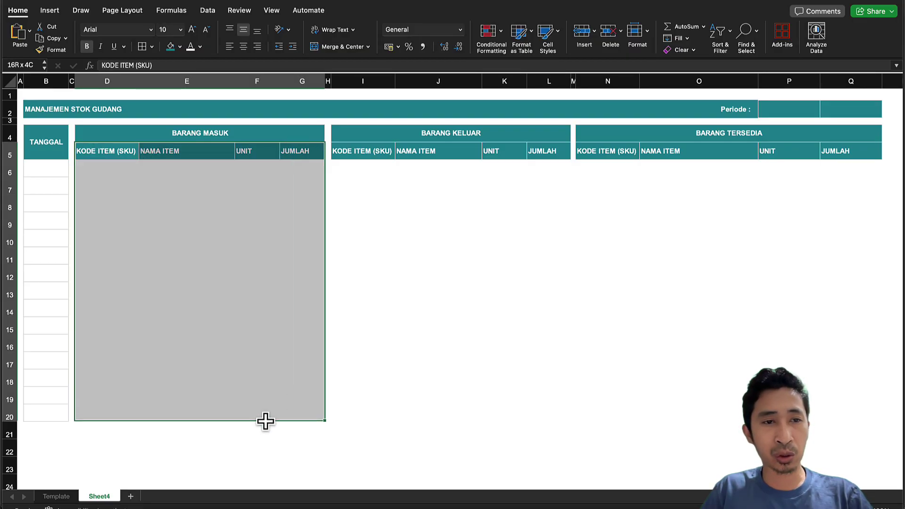
{"action": "left_click", "coordinate": [141, 46]}
- Copy the bordered block D5:G20 to I5 under BARANG KELUAR and N5 under BARANG TERSEDIA
{"action": "key", "text": "super+c"}
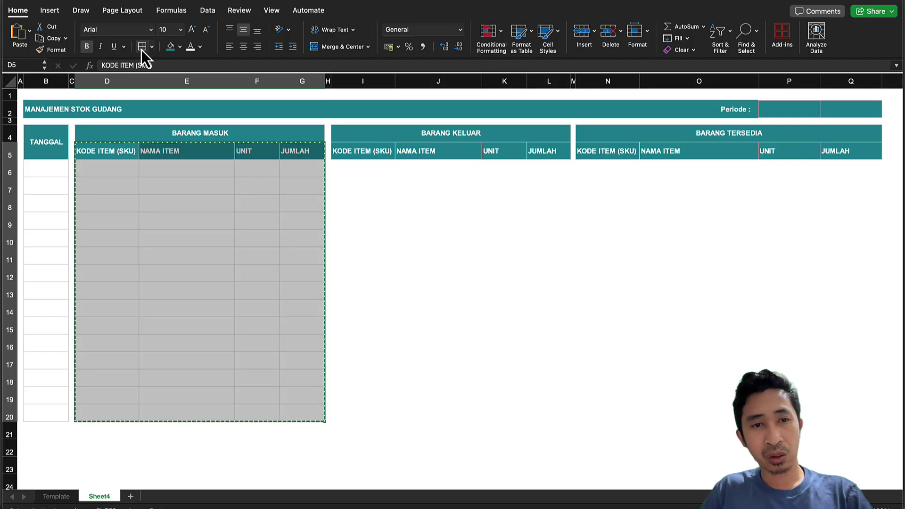
{"action": "left_click", "coordinate": [362, 153]}
{"action": "key", "text": "super+v"}
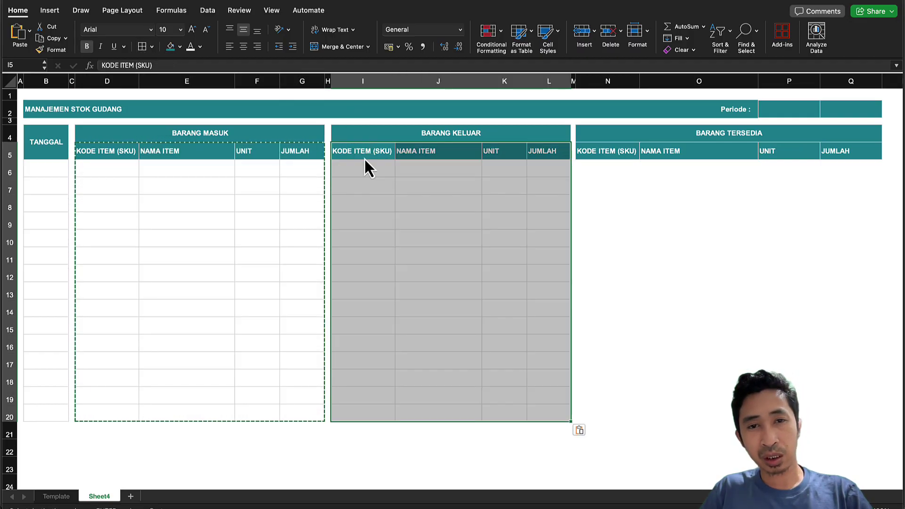
{"action": "left_click", "coordinate": [612, 152]}
{"action": "key", "text": "super+v"}
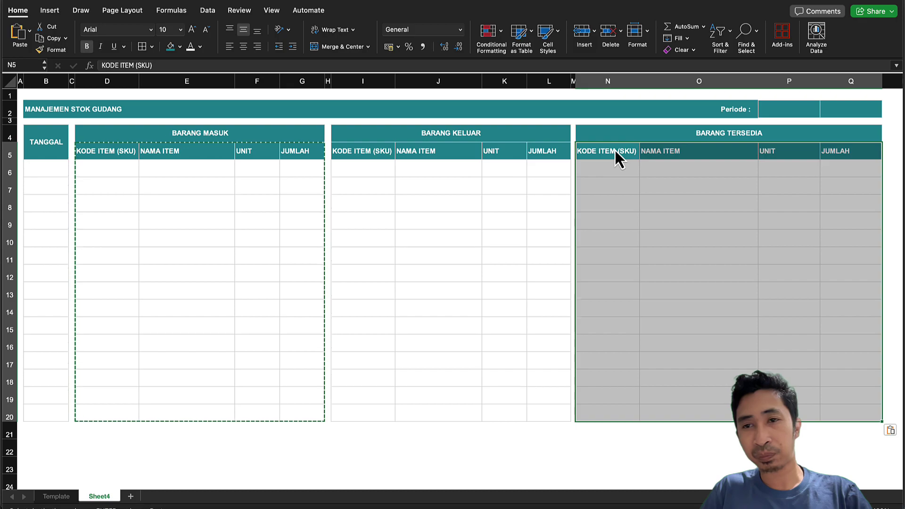
{"action": "left_click", "coordinate": [632, 195]}
{"action": "key", "text": "Escape"}
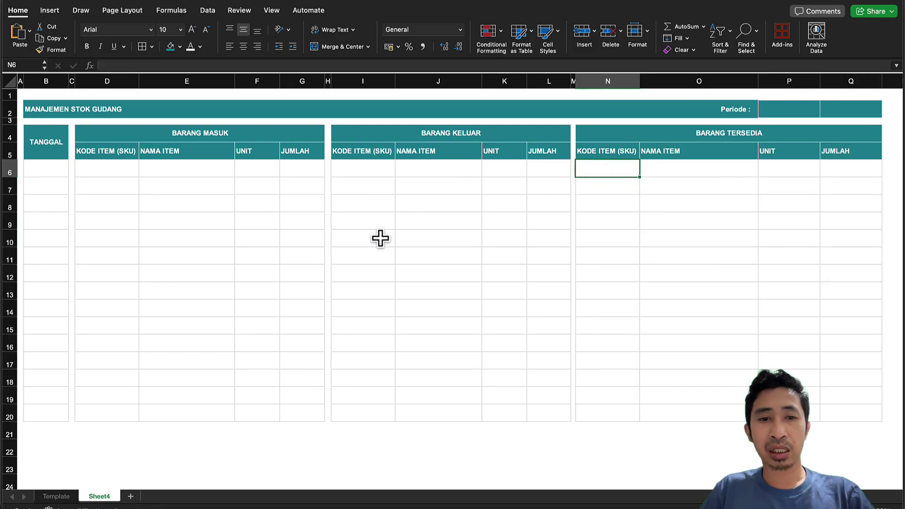
- Compare the filled Template sheet with the empty bordered blocks on Sheet4, including the BARANG TERSEDIA headers
{"action": "left_click", "coordinate": [380, 239]}
{"action": "left_click", "coordinate": [236, 276]}
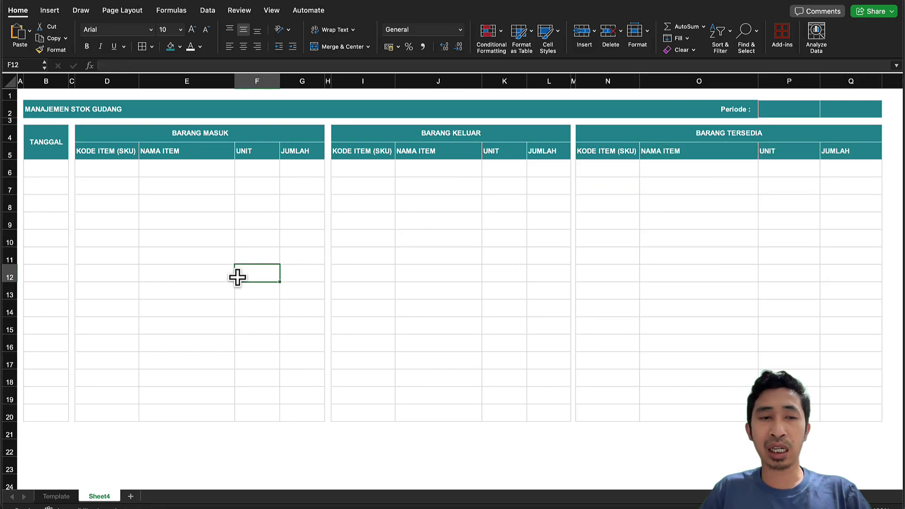
{"action": "left_click", "coordinate": [53, 496]}
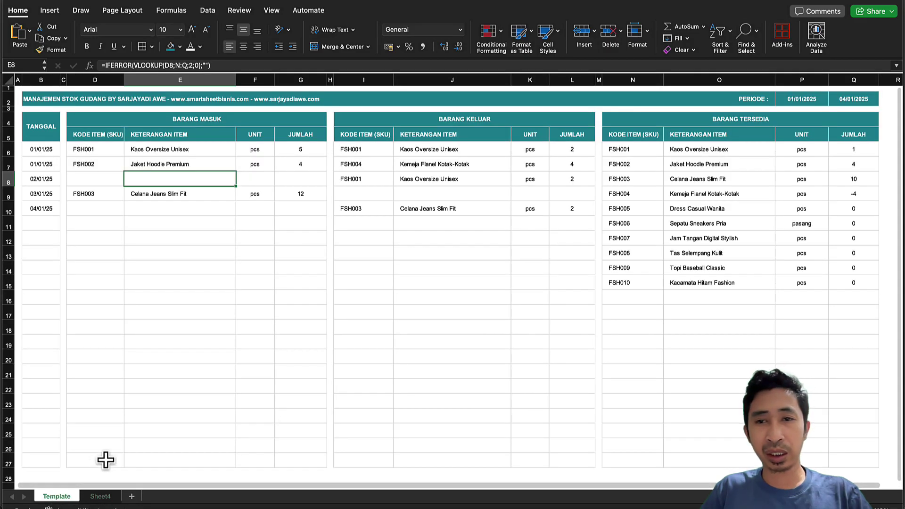
{"action": "left_click", "coordinate": [100, 499]}
{"action": "left_click", "coordinate": [215, 314]}
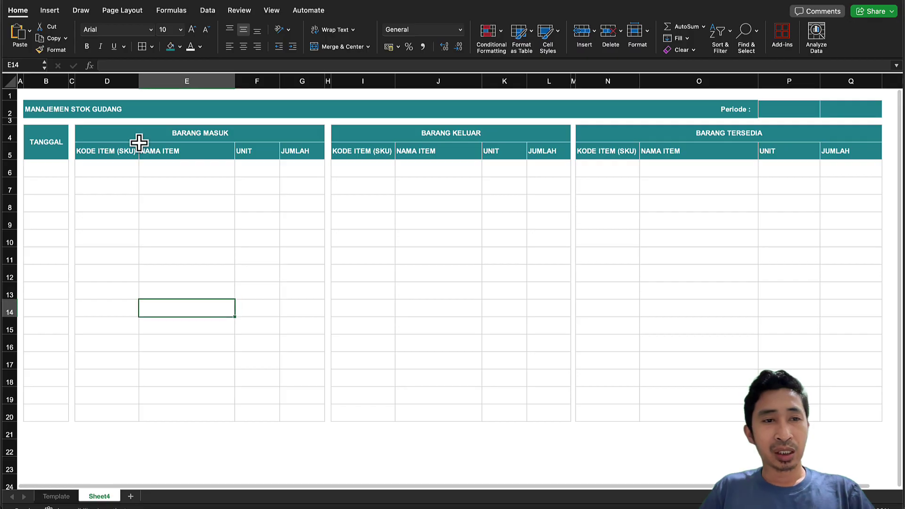
{"action": "left_click", "coordinate": [618, 165]}
{"action": "left_click", "coordinate": [615, 150]}
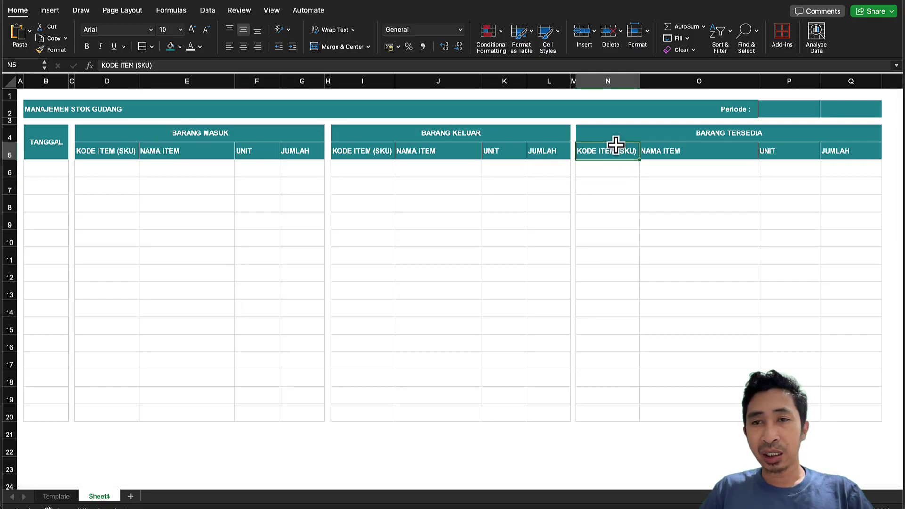
{"action": "left_click", "coordinate": [691, 134]}
{"action": "left_click", "coordinate": [610, 159]}
{"action": "left_click", "coordinate": [608, 172]}
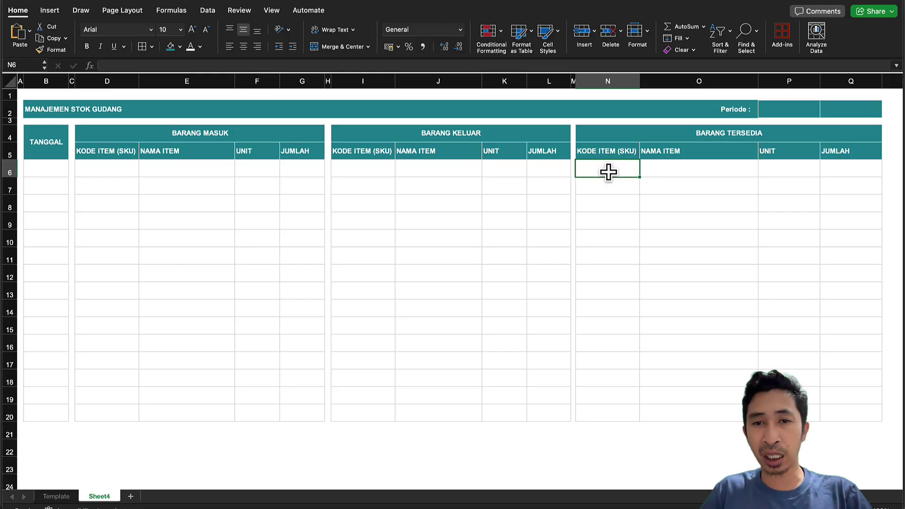
- Copy the item codes, descriptions and units in N6:P15 of the Template sheet
{"action": "left_click", "coordinate": [57, 497]}
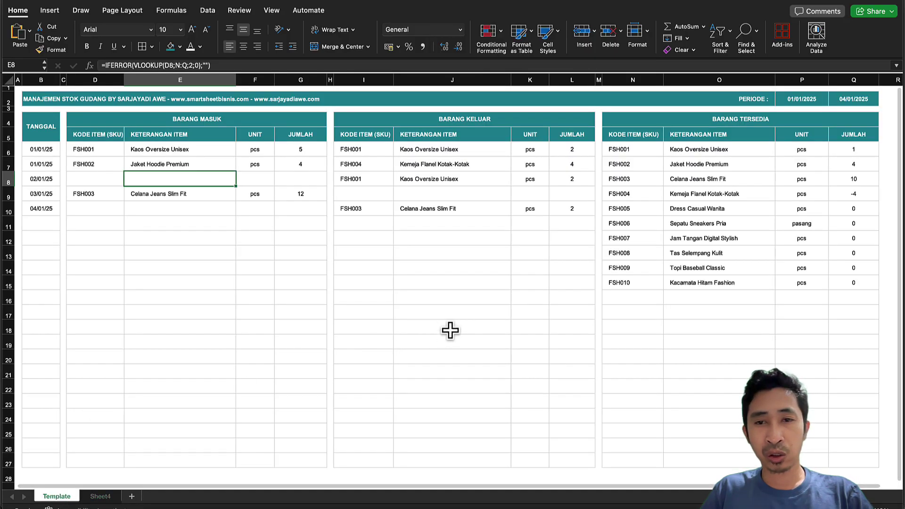
{"action": "left_click", "coordinate": [616, 150]}
{"action": "left_click", "coordinate": [619, 280], "text": "shift"}
{"action": "key", "text": "super+c"}
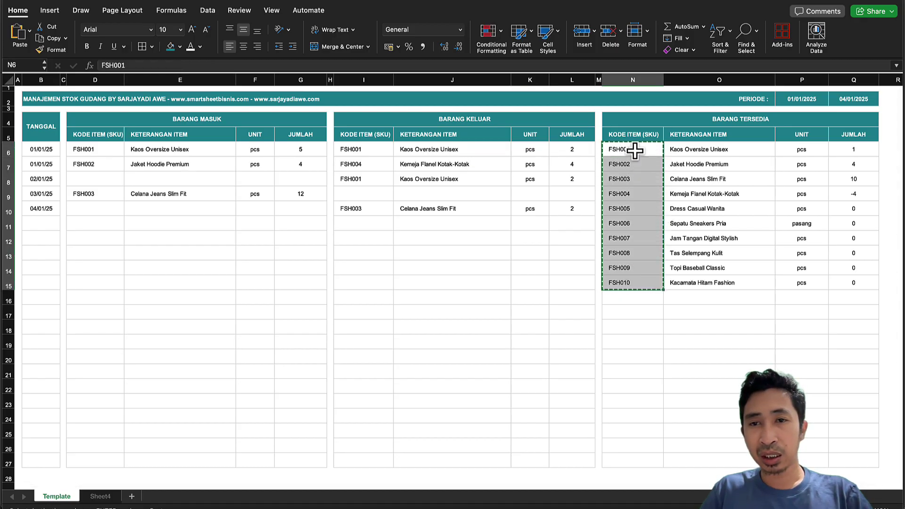
{"action": "left_click", "coordinate": [728, 282], "text": "shift"}
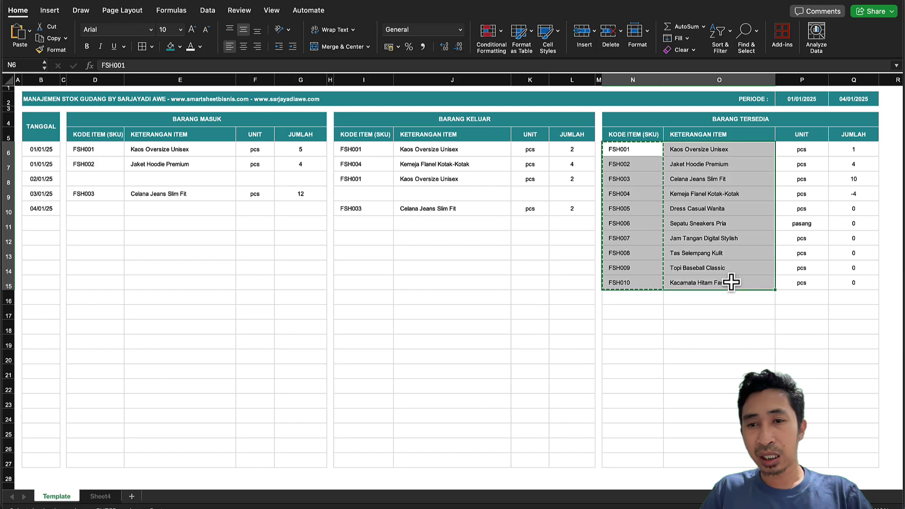
{"action": "left_click", "coordinate": [795, 281], "text": "shift"}
{"action": "key", "text": "super+c"}
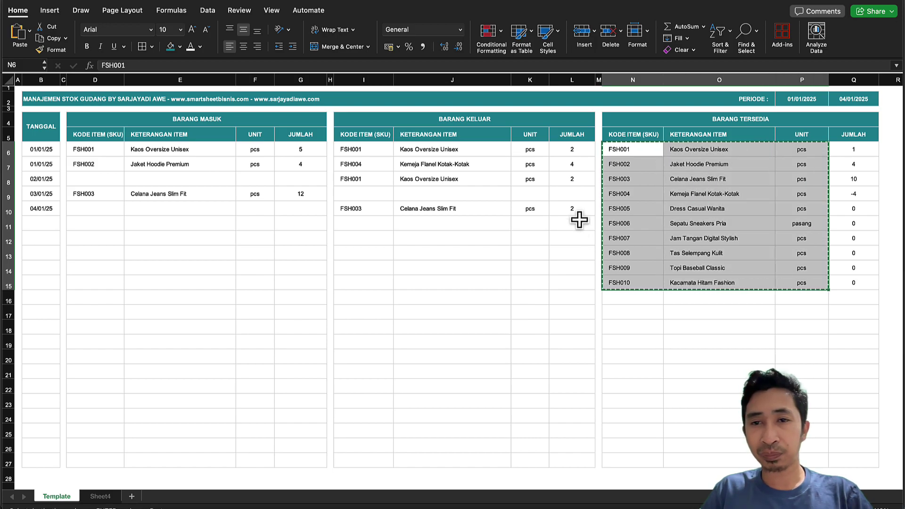
- Try pasting the copied item list as values only at N6 of Sheet4, inspect it, and undo the paste
{"action": "left_click", "coordinate": [103, 499]}
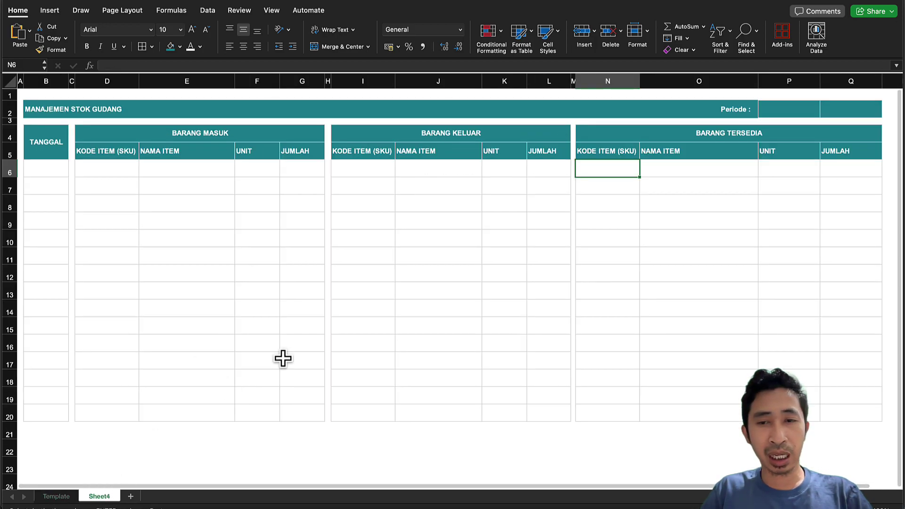
{"action": "right_click", "coordinate": [611, 170]}
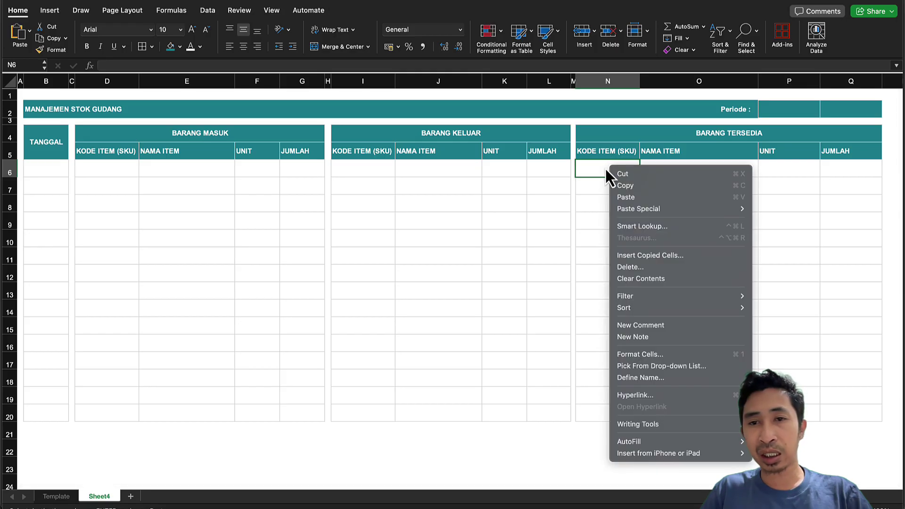
{"action": "left_click", "coordinate": [594, 172]}
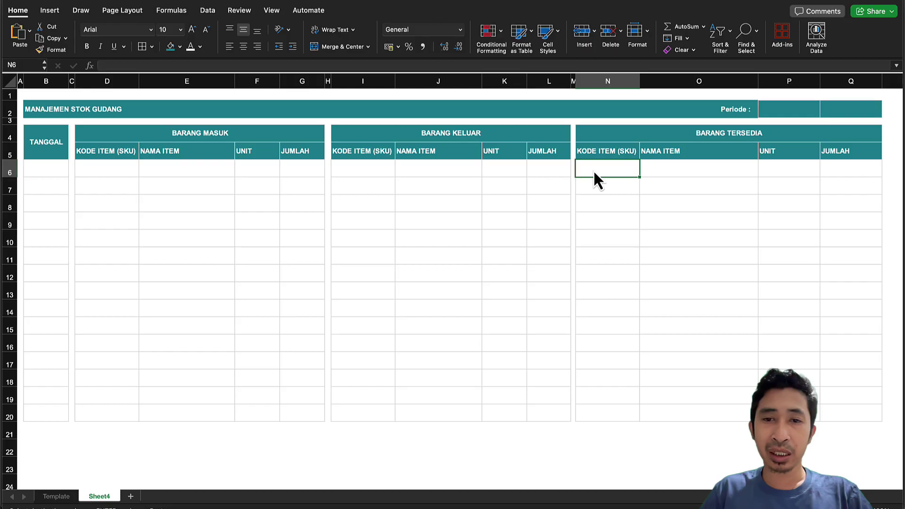
{"action": "right_click", "coordinate": [602, 172]}
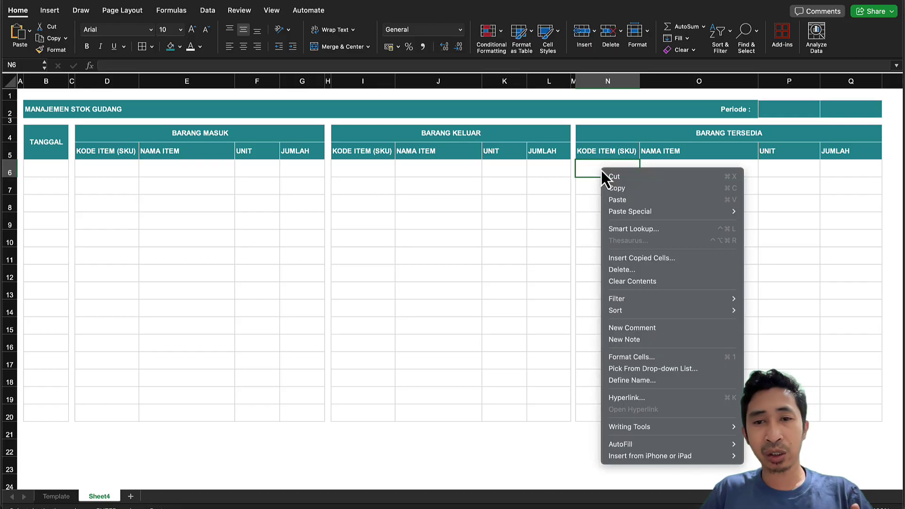
{"action": "mouse_move", "coordinate": [647, 211]}
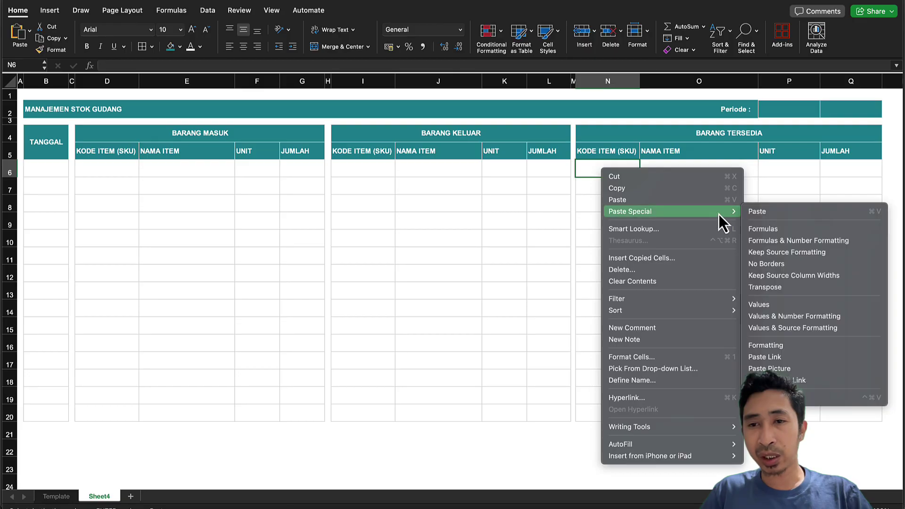
{"action": "left_click", "coordinate": [781, 305]}
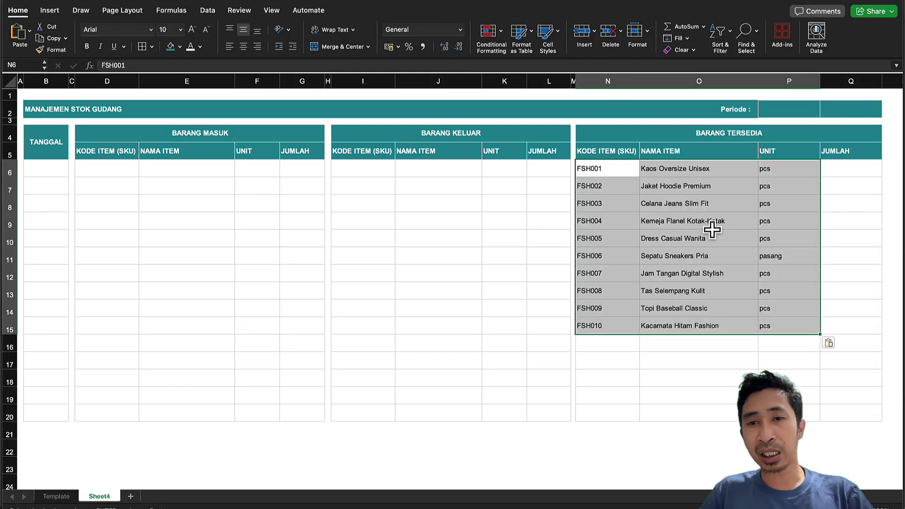
{"action": "left_click", "coordinate": [660, 171]}
{"action": "left_click_drag", "start_coordinate": [600, 168], "coordinate": [610, 413]}
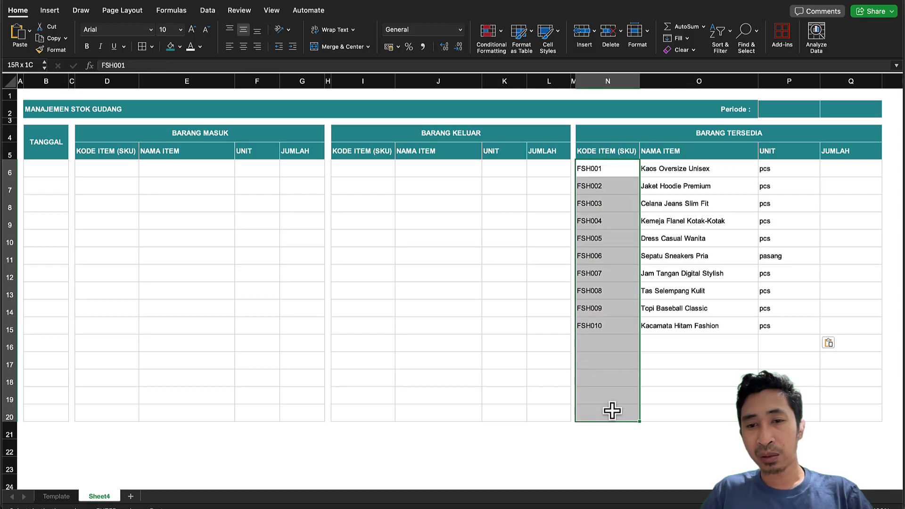
{"action": "left_click", "coordinate": [619, 233]}
{"action": "left_click", "coordinate": [616, 154]}
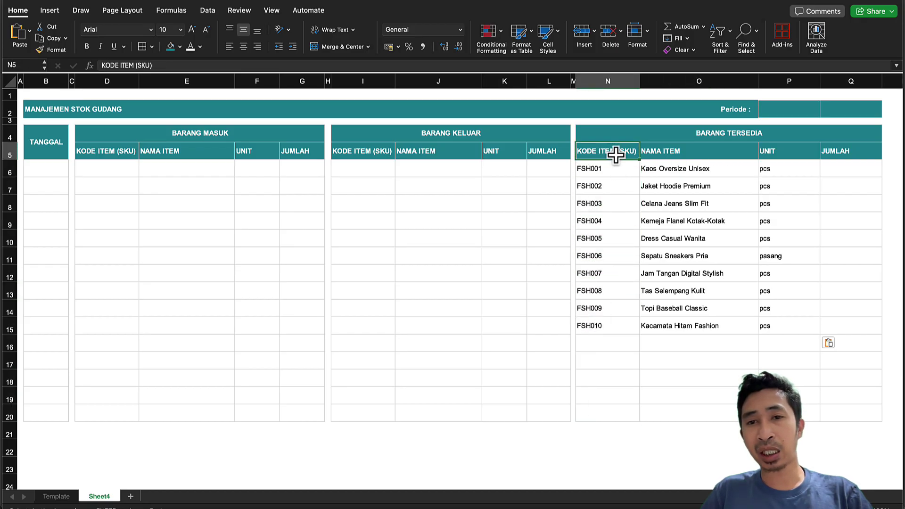
{"action": "left_click", "coordinate": [621, 184]}
{"action": "key", "text": "super+z"}
- Try pasting the item list with its source formatting at N6, inspect the cells, and undo that paste
{"action": "left_click", "coordinate": [609, 166]}
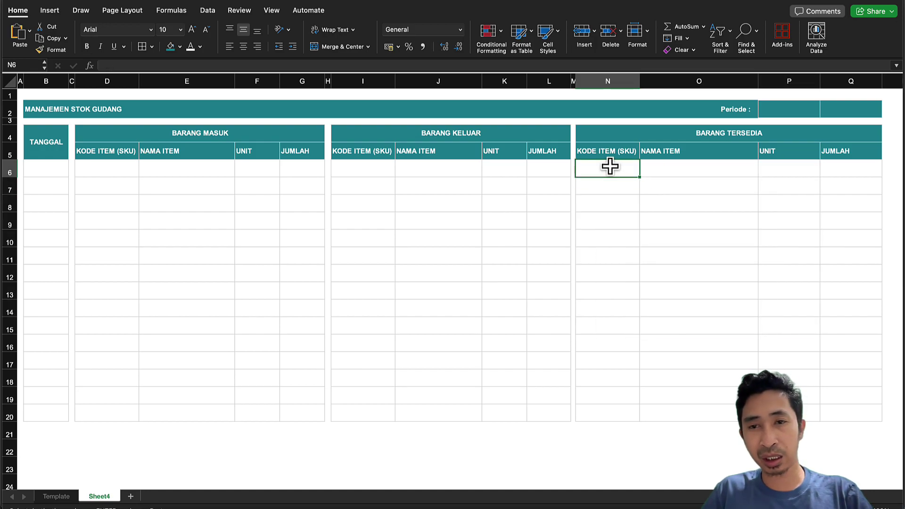
{"action": "key", "text": "super+v"}
{"action": "left_click", "coordinate": [637, 228]}
{"action": "left_click", "coordinate": [597, 257]}
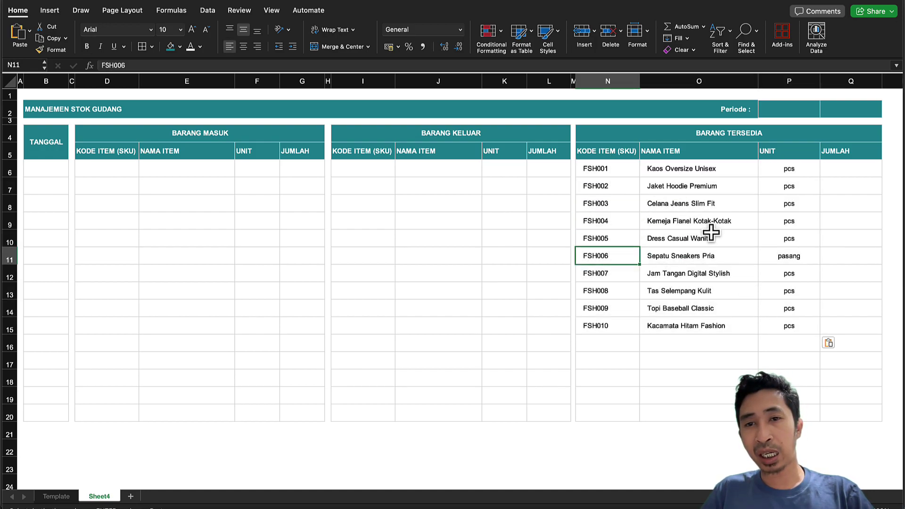
{"action": "left_click", "coordinate": [605, 238]}
{"action": "left_click", "coordinate": [611, 163]}
{"action": "key", "text": "super+z"}
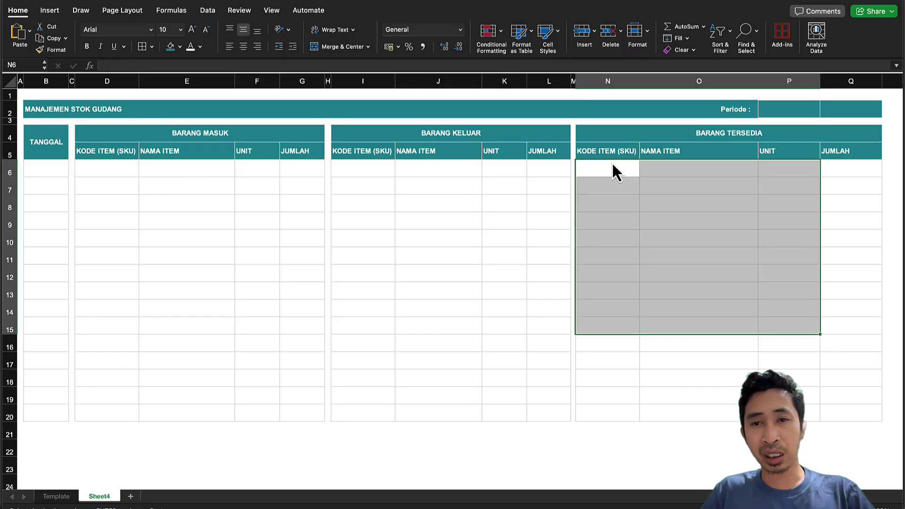
- Paste the copied item codes, names and units as values only at N6 under BARANG TERSEDIA
{"action": "left_click", "coordinate": [610, 166]}
{"action": "right_click", "coordinate": [609, 168]}
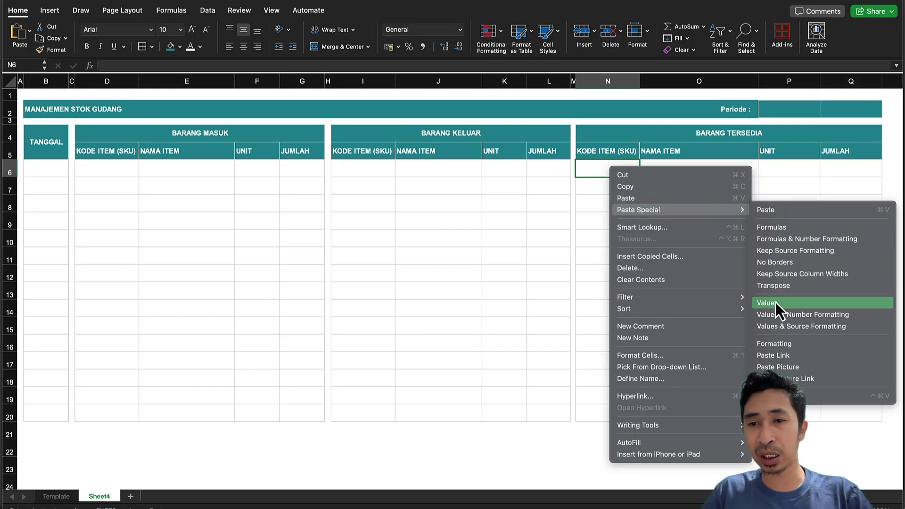
{"action": "left_click", "coordinate": [779, 304]}
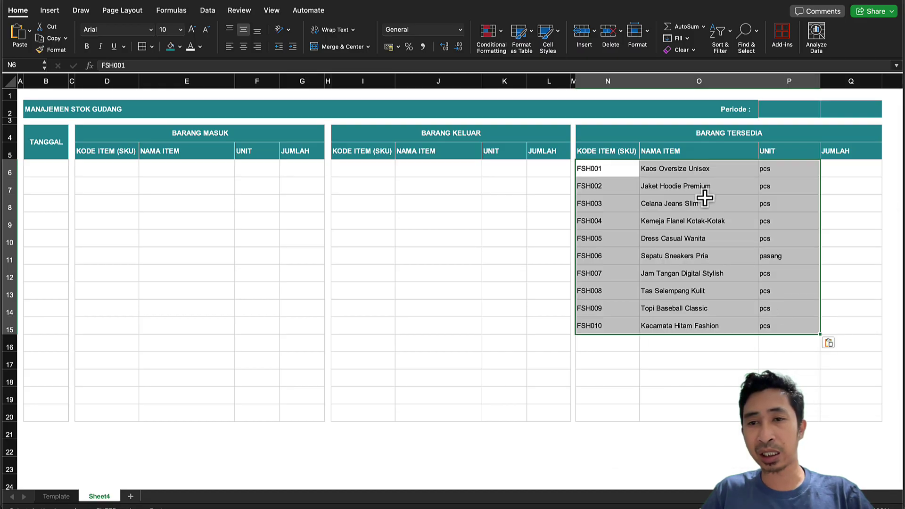
{"action": "left_click", "coordinate": [704, 198]}
{"action": "left_click", "coordinate": [620, 163]}
{"action": "left_click", "coordinate": [612, 137]}
{"action": "left_click", "coordinate": [730, 190]}
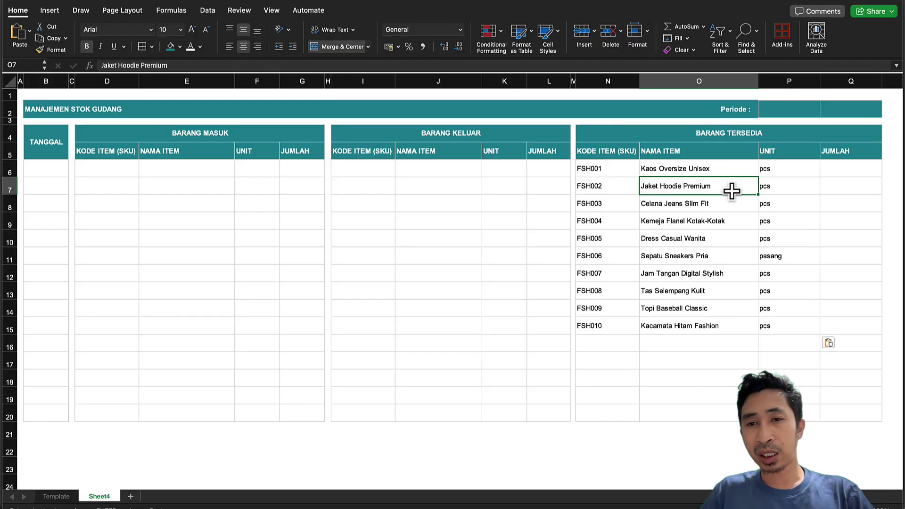
{"action": "left_click", "coordinate": [646, 169]}
{"action": "left_click", "coordinate": [602, 169]}
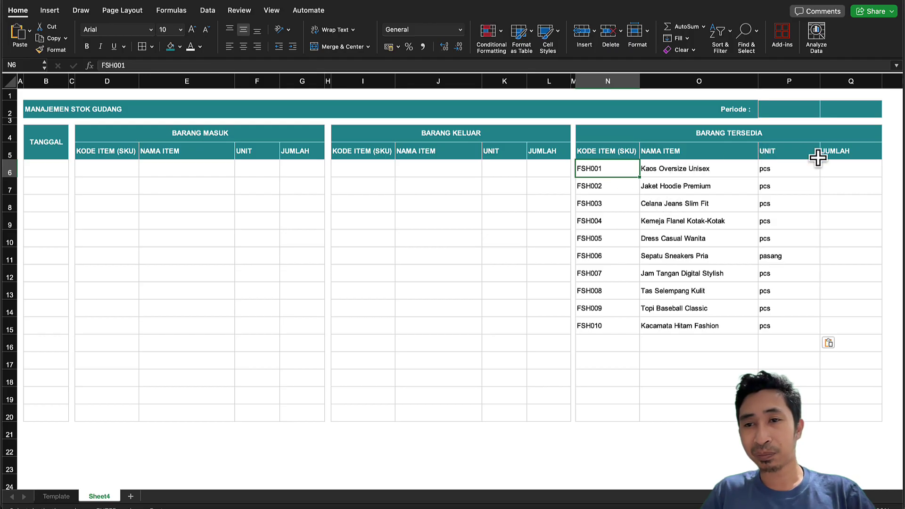
- Examine the empty JUMLAH cell Q6, the period cell P2 and the first entry rows of BARANG KELUAR and BARANG MASUK
{"action": "left_click", "coordinate": [844, 171]}
{"action": "left_click", "coordinate": [814, 174]}
{"action": "left_click", "coordinate": [841, 170]}
{"action": "left_click", "coordinate": [800, 173]}
{"action": "left_click", "coordinate": [849, 170]}
{"action": "left_click", "coordinate": [814, 187]}
{"action": "left_click", "coordinate": [844, 175]}
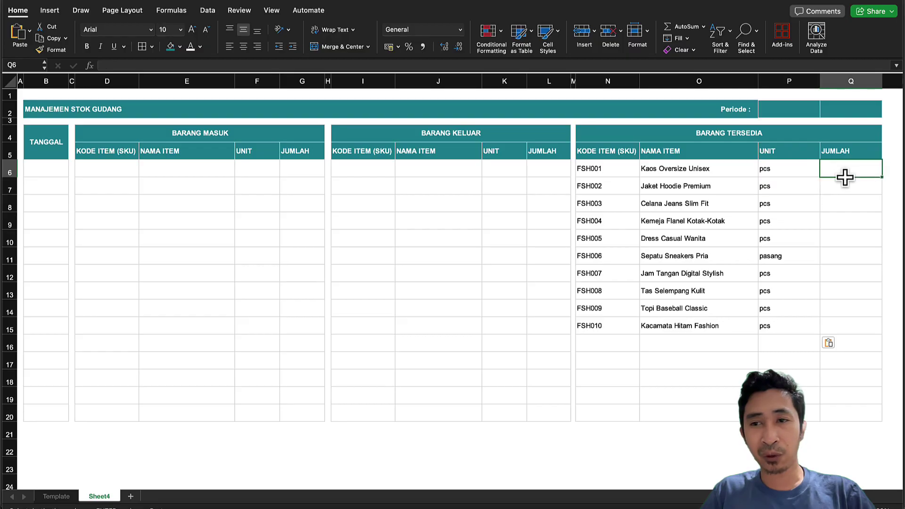
{"action": "left_click", "coordinate": [779, 107]}
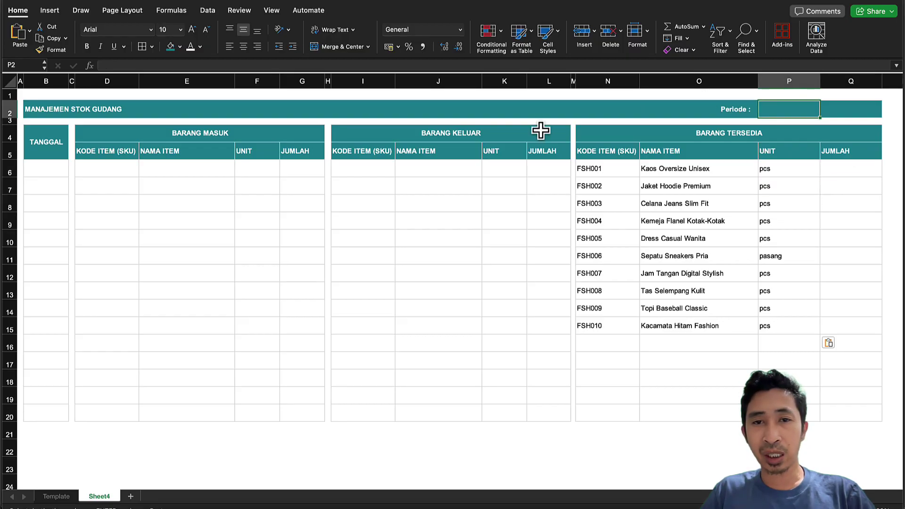
{"action": "left_click", "coordinate": [405, 168]}
{"action": "left_click", "coordinate": [109, 170]}
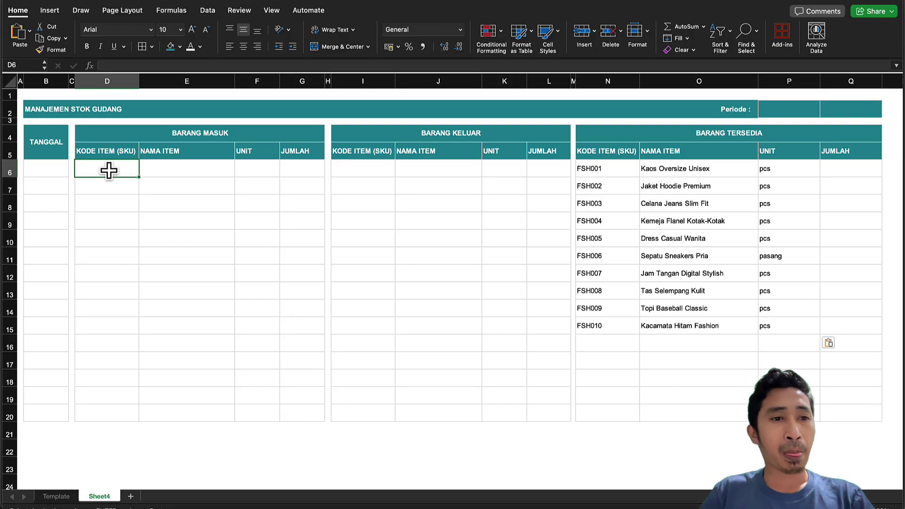
- Format the whole TANGGAL column B with the custom number format dd/mm/yy
{"action": "left_click", "coordinate": [44, 168]}
{"action": "left_click", "coordinate": [44, 137]}
{"action": "left_click", "coordinate": [51, 185]}
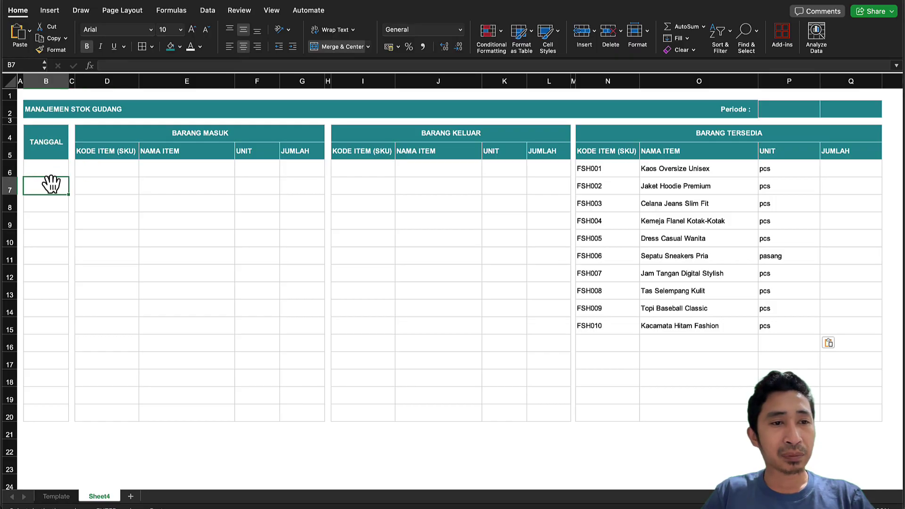
{"action": "left_click", "coordinate": [45, 81]}
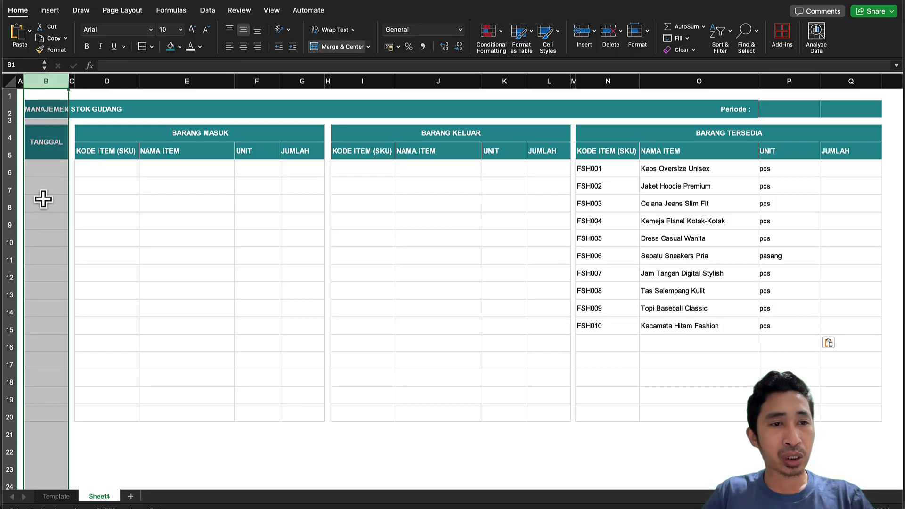
{"action": "left_click", "coordinate": [460, 30]}
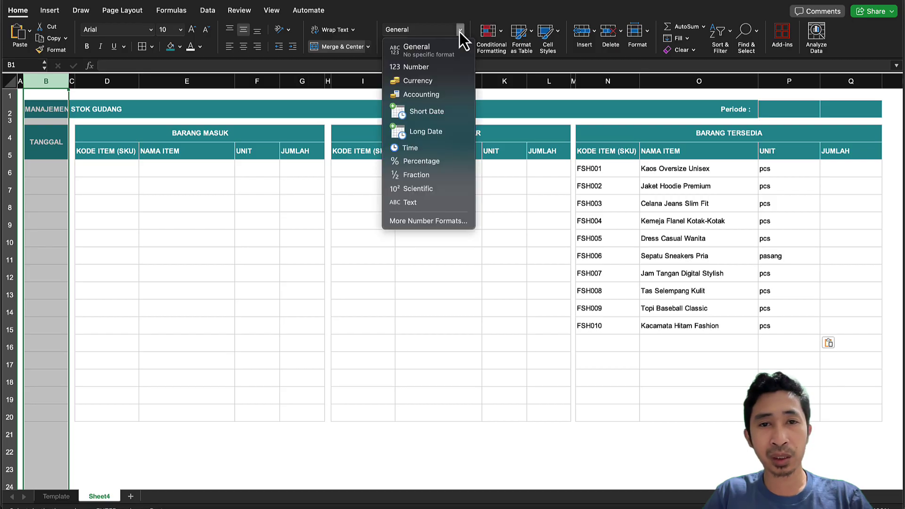
{"action": "left_click", "coordinate": [429, 225]}
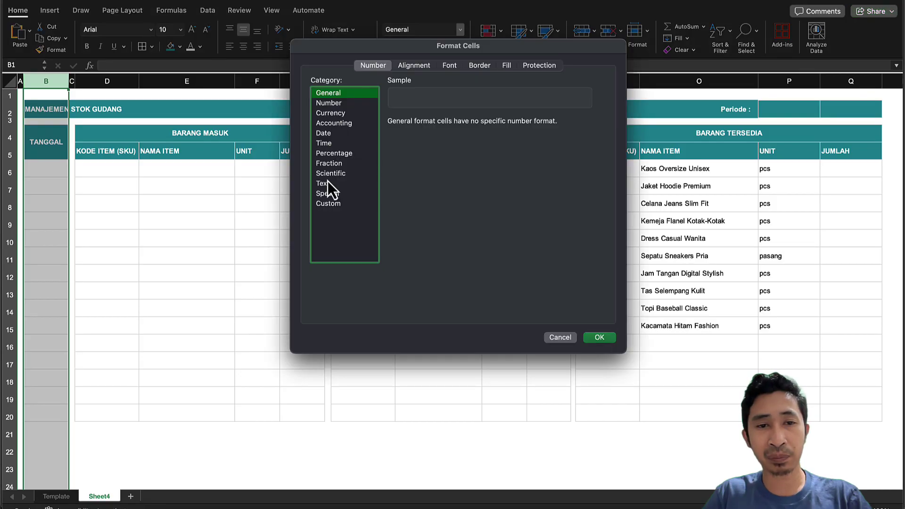
{"action": "left_click", "coordinate": [330, 207]}
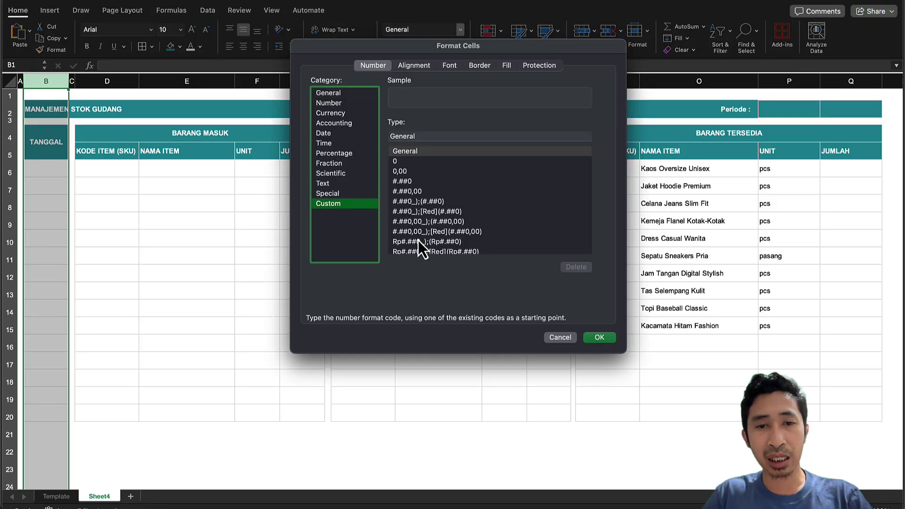
{"action": "scroll", "coordinate": [432, 222], "scroll_direction": "down", "scroll_amount": 10}
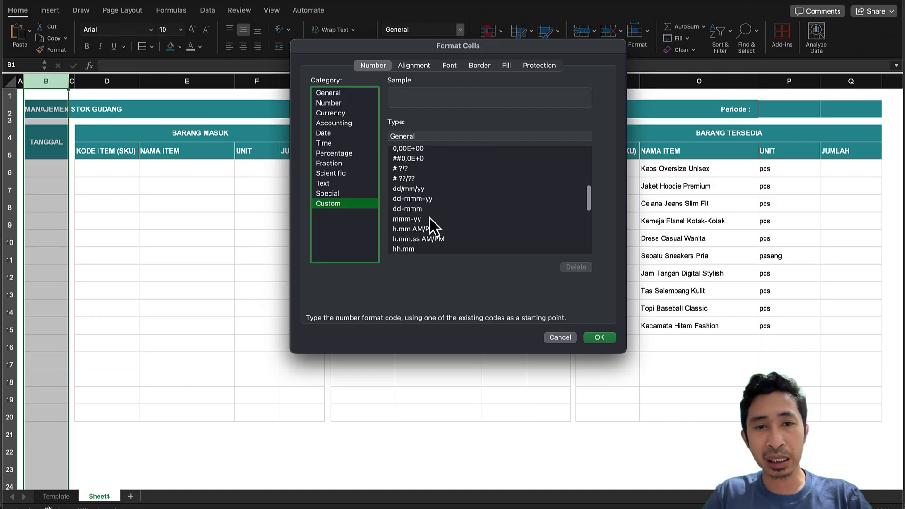
{"action": "left_click", "coordinate": [405, 190]}
{"action": "left_click", "coordinate": [433, 135]}
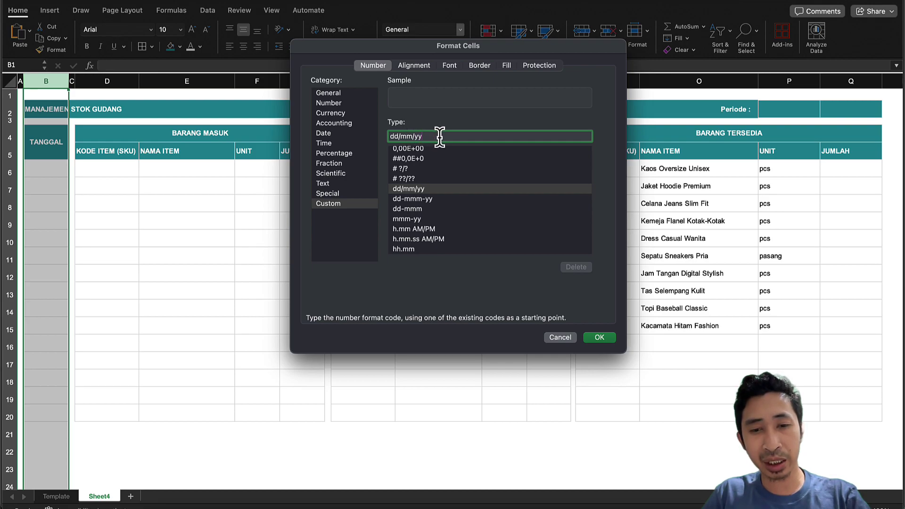
{"action": "type", "text": "y"}
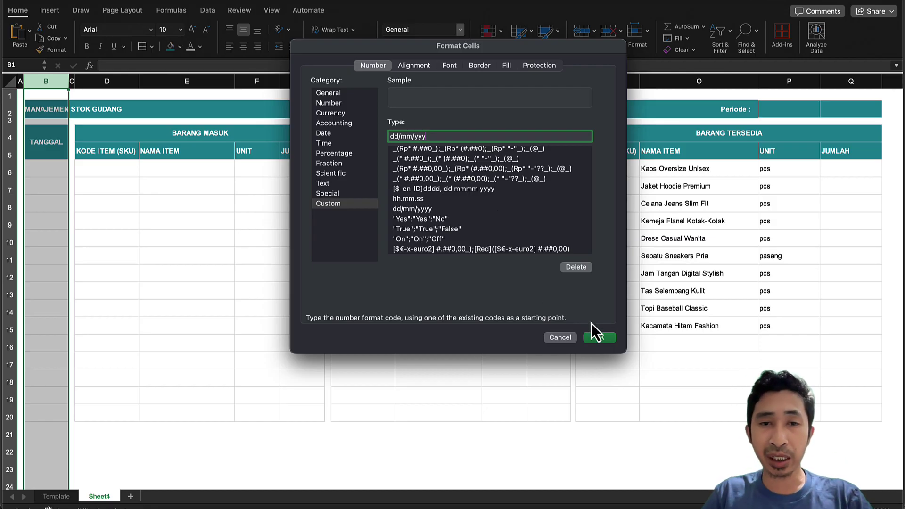
{"action": "key", "text": "BackSpace"}
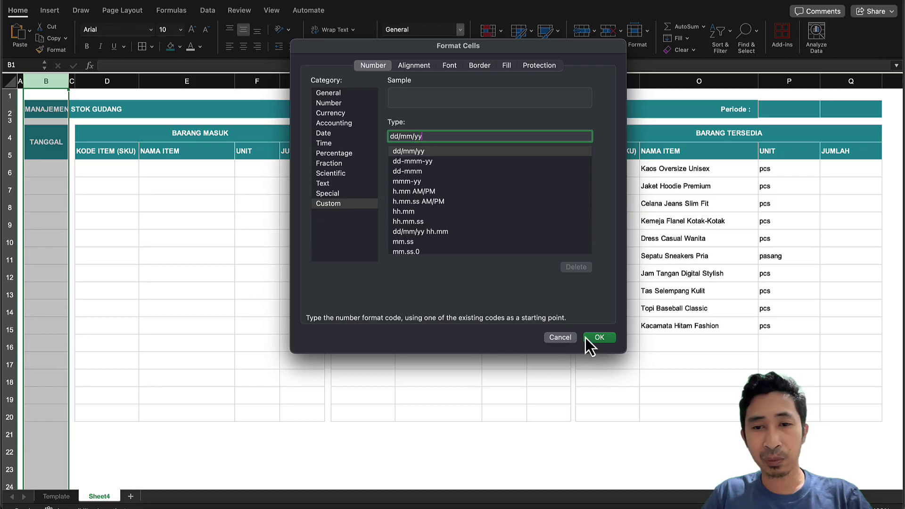
{"action": "left_click", "coordinate": [597, 337]}
- Enter the date 1/1/2025 in B6 under TANGGAL
{"action": "left_click", "coordinate": [48, 173]}
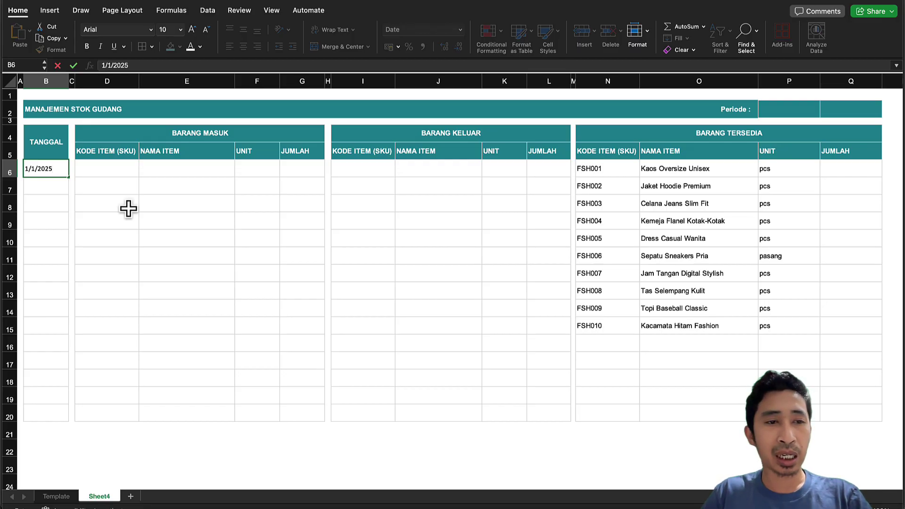
{"action": "key", "text": "Return"}
{"action": "left_click", "coordinate": [52, 172]}
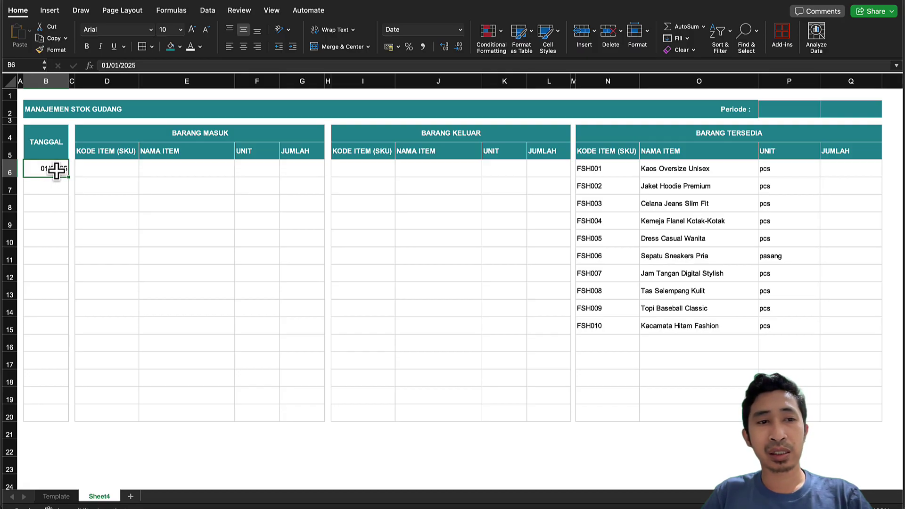
- Change the whole TANGGAL column B to the custom date format dd/mm/yyy so the year shows in full
{"action": "left_click", "coordinate": [47, 81]}
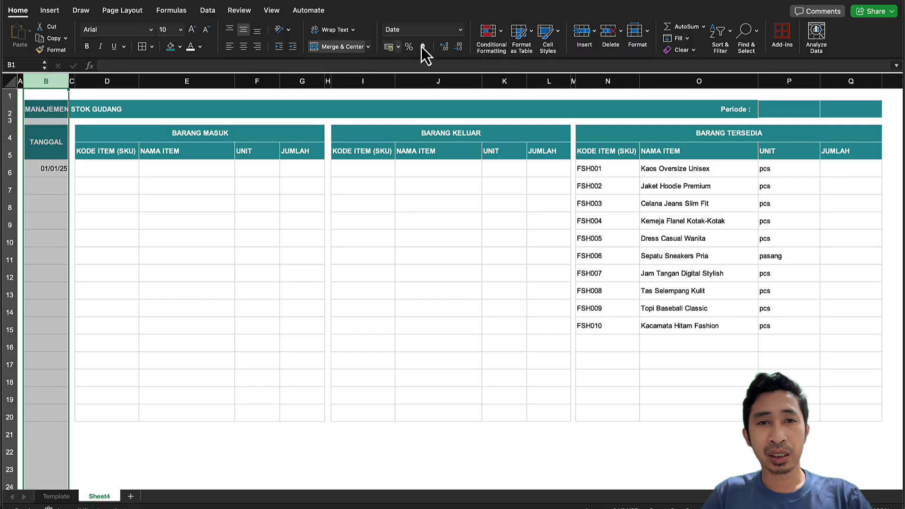
{"action": "left_click", "coordinate": [459, 31]}
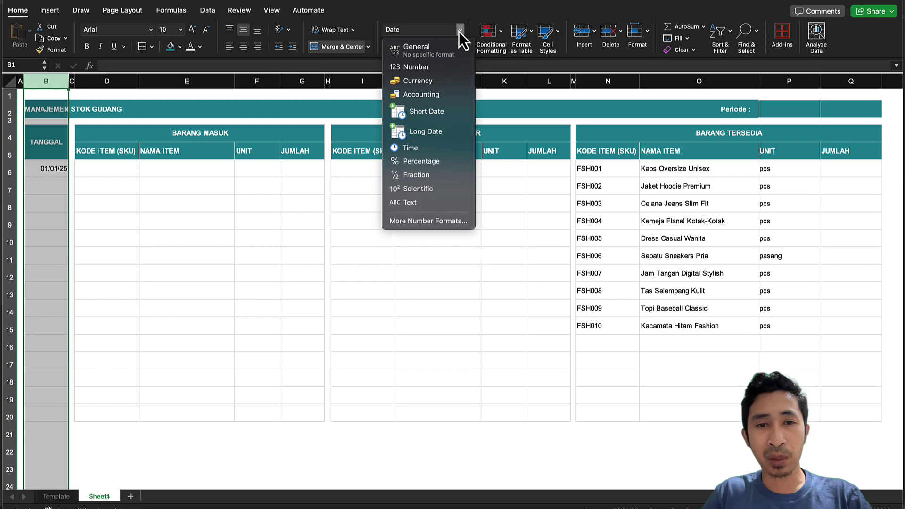
{"action": "left_click", "coordinate": [426, 221]}
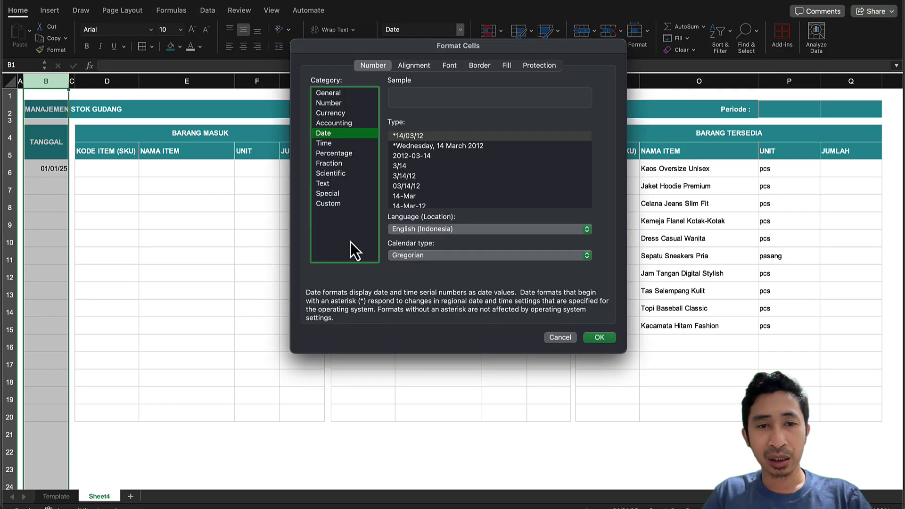
{"action": "left_click", "coordinate": [332, 206]}
{"action": "left_click", "coordinate": [423, 250]}
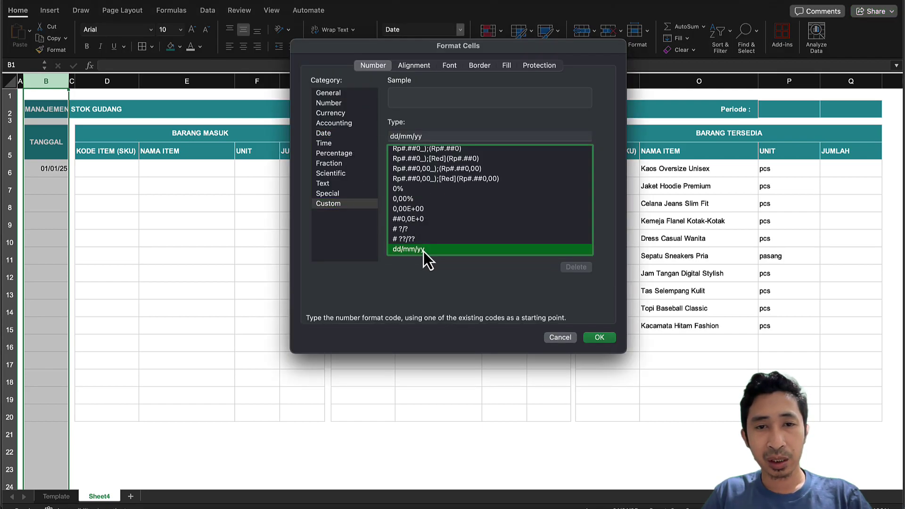
{"action": "left_click", "coordinate": [439, 136]}
{"action": "scroll", "coordinate": [437, 219], "scroll_direction": "down", "scroll_amount": 3}
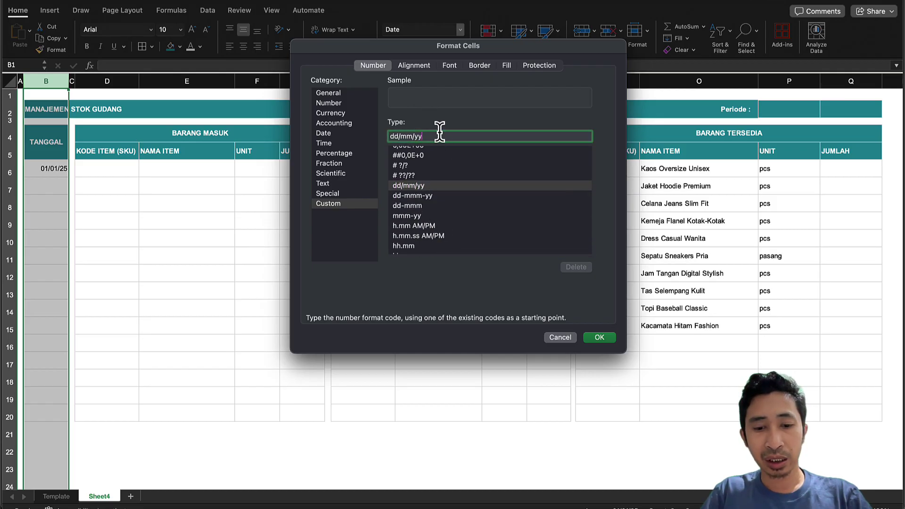
{"action": "type", "text": "y"}
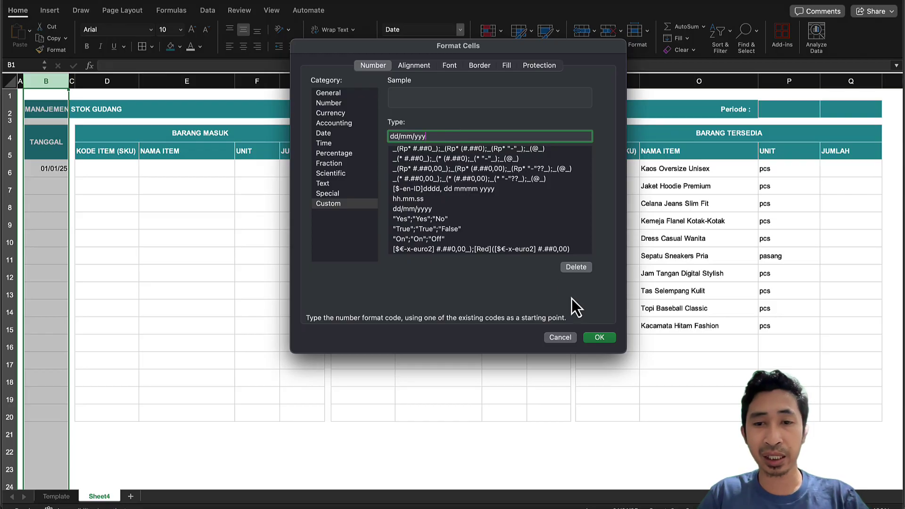
{"action": "left_click", "coordinate": [602, 341]}
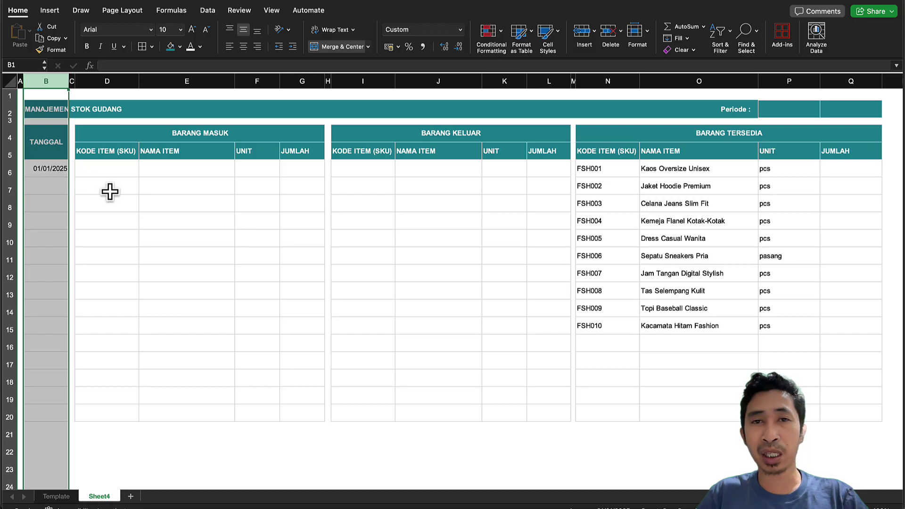
- Left-align the whole TANGGAL column B
{"action": "left_click", "coordinate": [229, 48]}
{"action": "left_click", "coordinate": [46, 173]}
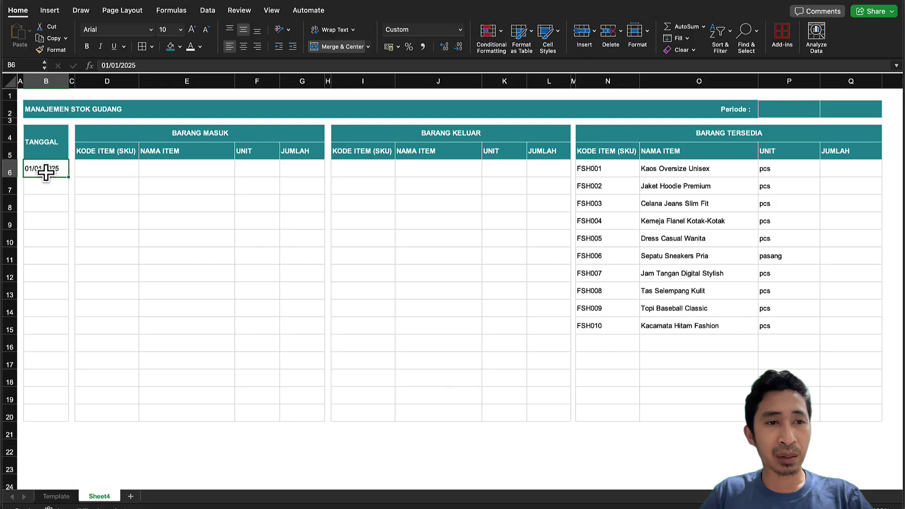
{"action": "left_click", "coordinate": [45, 207]}
{"action": "left_click", "coordinate": [45, 168]}
{"action": "left_click", "coordinate": [51, 202]}
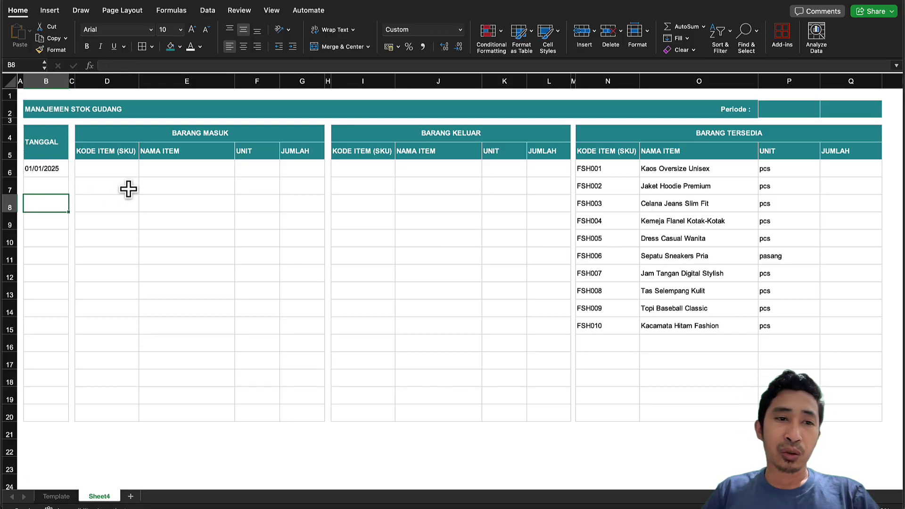
- Set up data validation of type List for D6, the first KODE ITEM (SKU) cell under BARANG MASUK
{"action": "left_click", "coordinate": [105, 156]}
{"action": "left_click", "coordinate": [109, 162]}
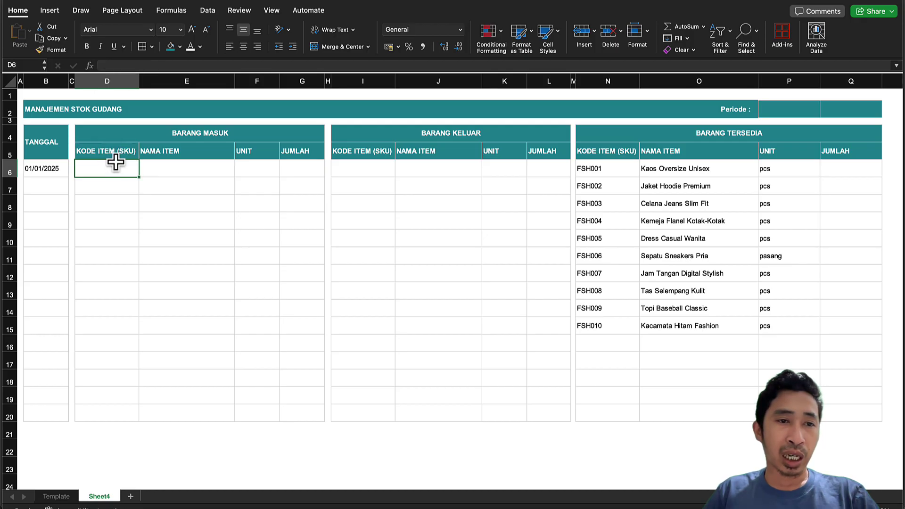
{"action": "left_click", "coordinate": [113, 406], "text": "shift"}
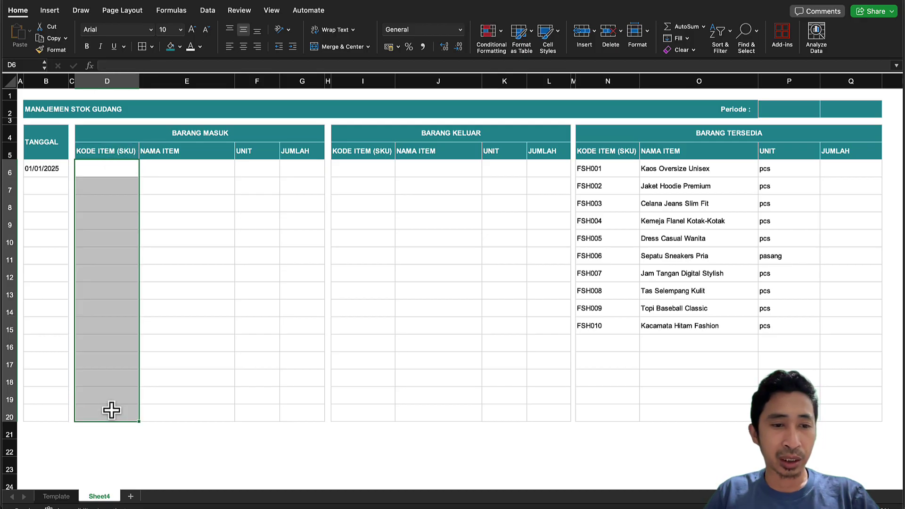
{"action": "left_click", "coordinate": [106, 165]}
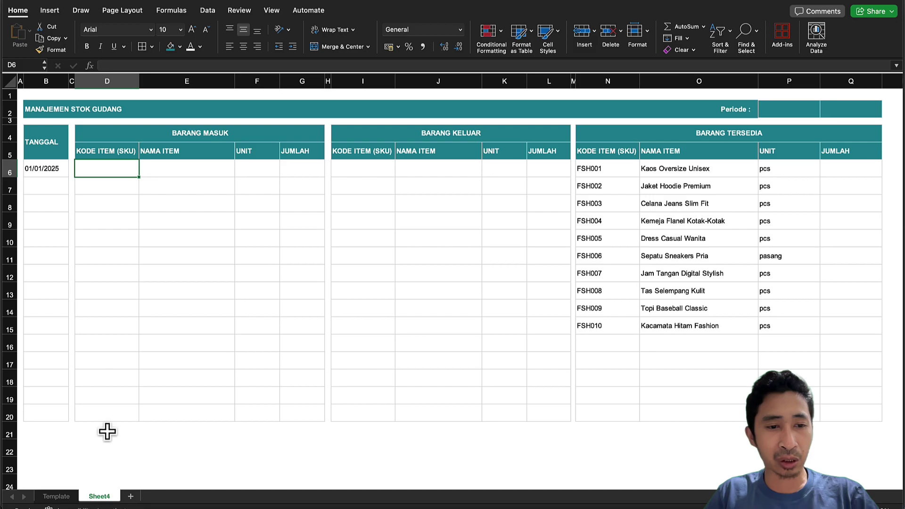
{"action": "left_click", "coordinate": [114, 187]}
{"action": "left_click", "coordinate": [113, 171]}
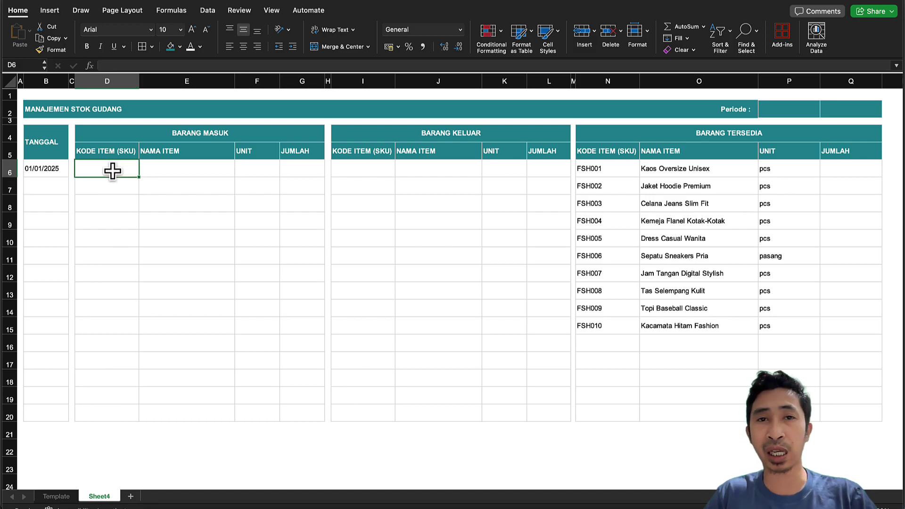
{"action": "left_click", "coordinate": [208, 12]}
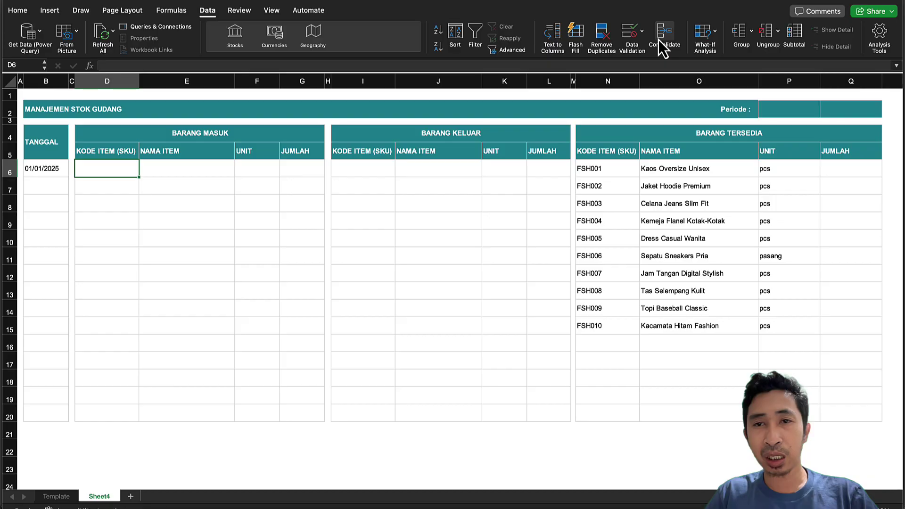
{"action": "left_click", "coordinate": [631, 32]}
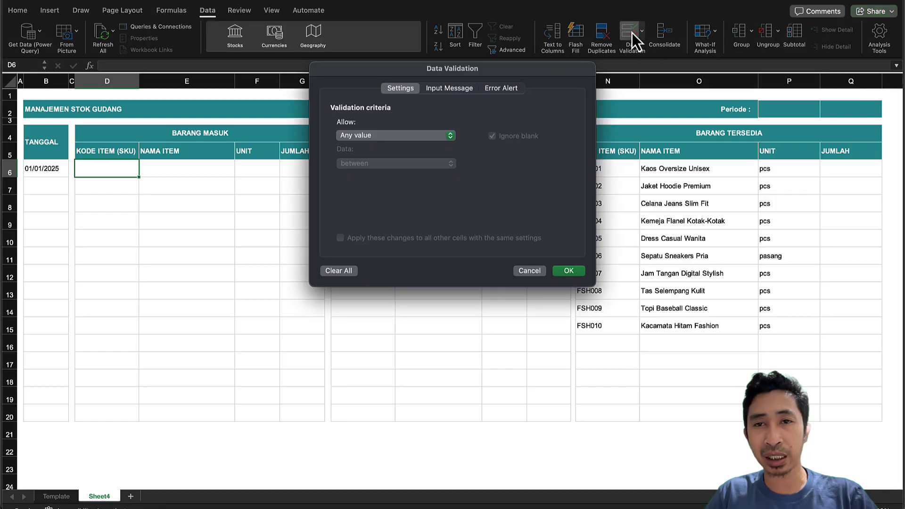
{"action": "left_click", "coordinate": [369, 137]}
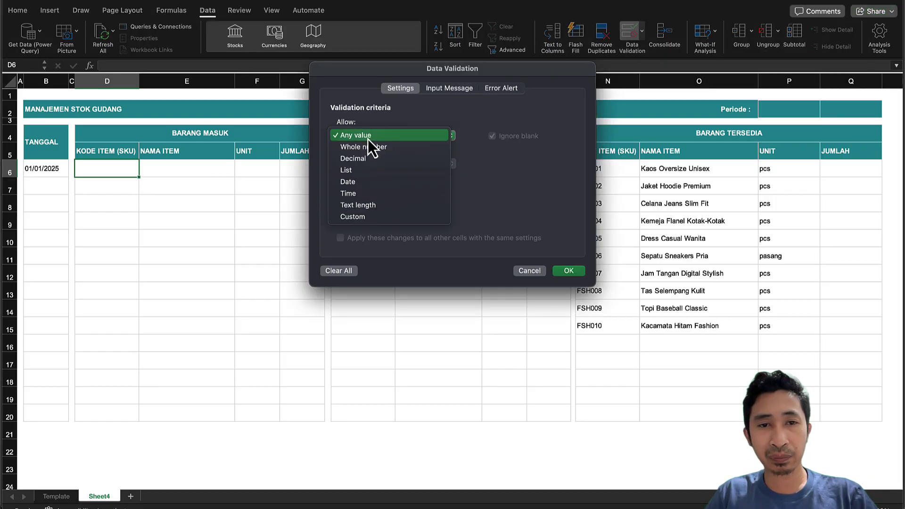
{"action": "left_click", "coordinate": [347, 173]}
{"action": "left_click", "coordinate": [414, 191]}
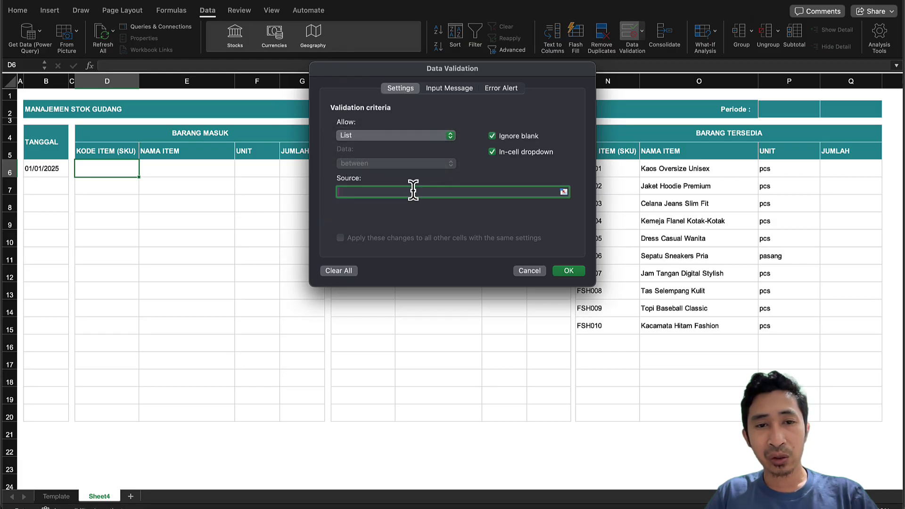
- Set the validation list's source to =$N$6:$N$100, the BARANG TERSEDIA item codes, and apply the rule
{"action": "left_click_drag", "start_coordinate": [428, 76], "coordinate": [397, 78]}
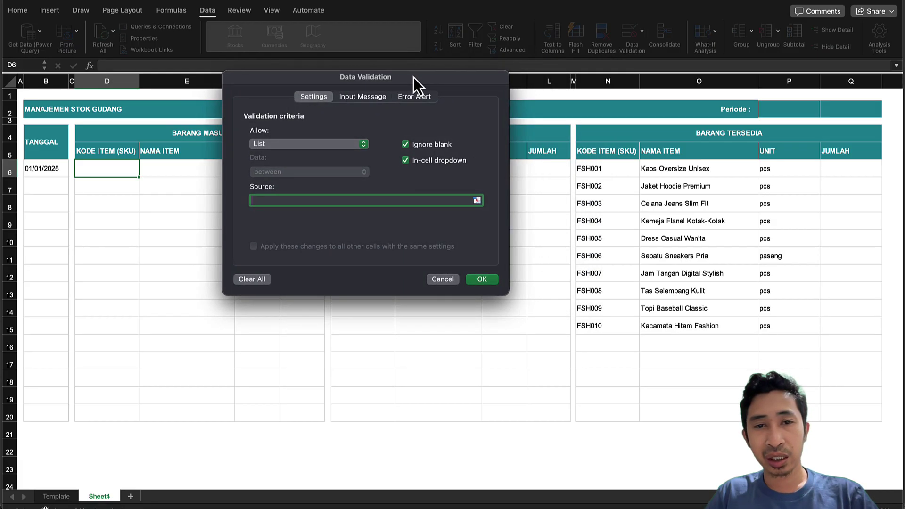
{"action": "left_click", "coordinate": [477, 200]}
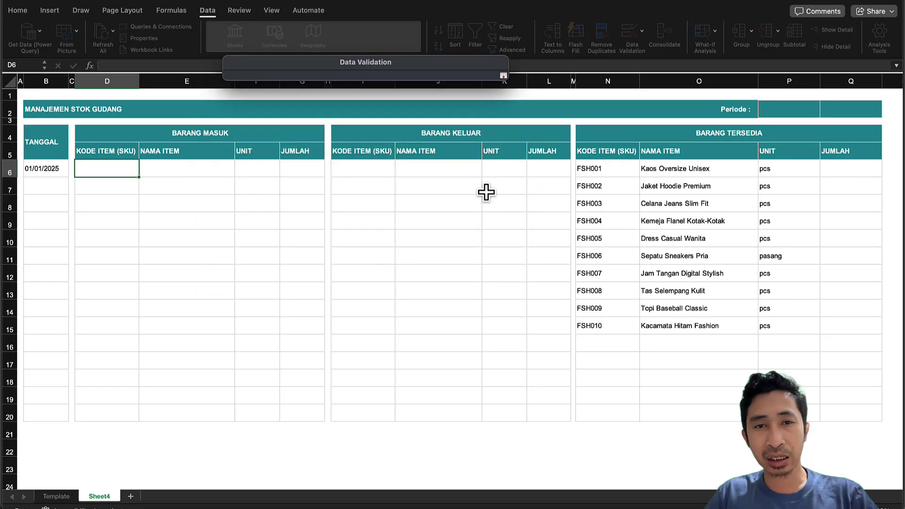
{"action": "left_click_drag", "start_coordinate": [591, 168], "coordinate": [589, 417]}
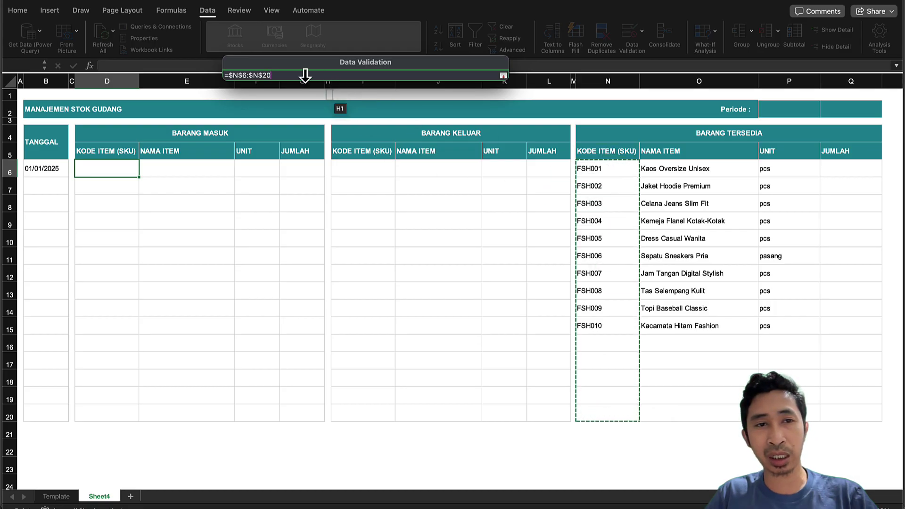
{"action": "left_click", "coordinate": [279, 75]}
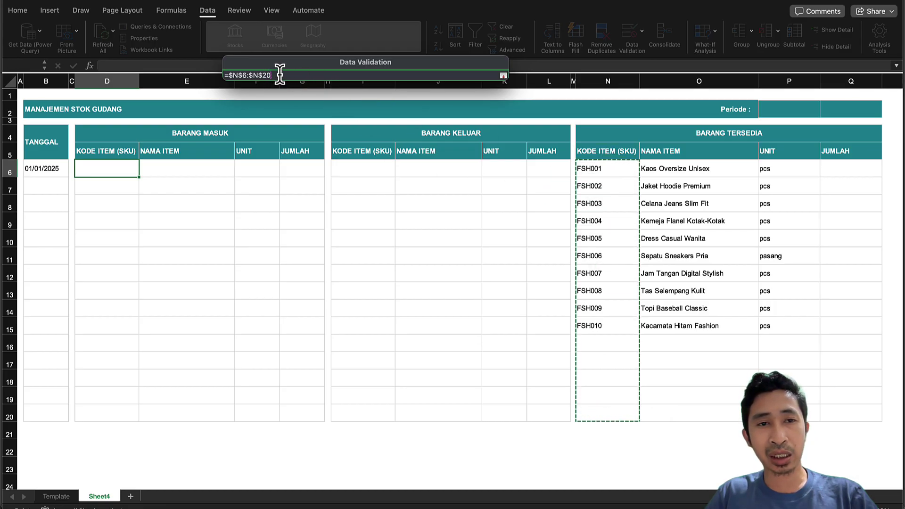
{"action": "key", "text": "BackSpace"}
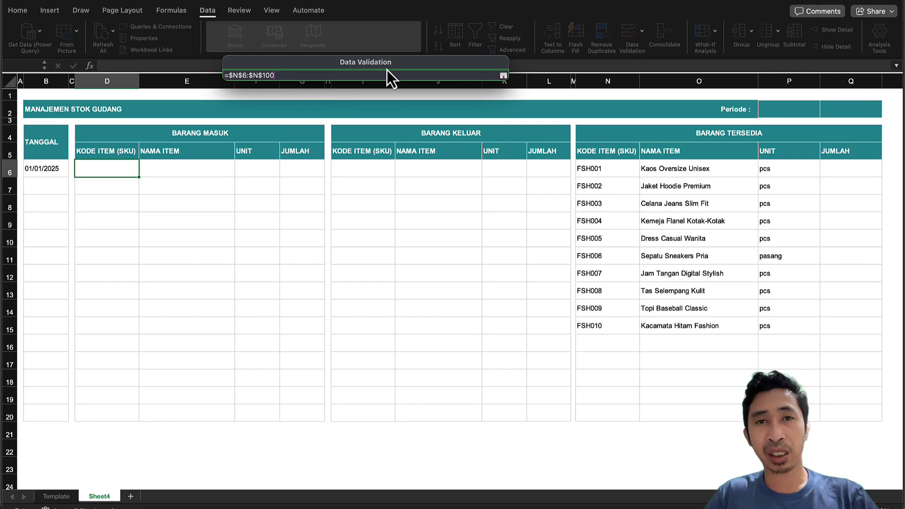
{"action": "left_click", "coordinate": [503, 76]}
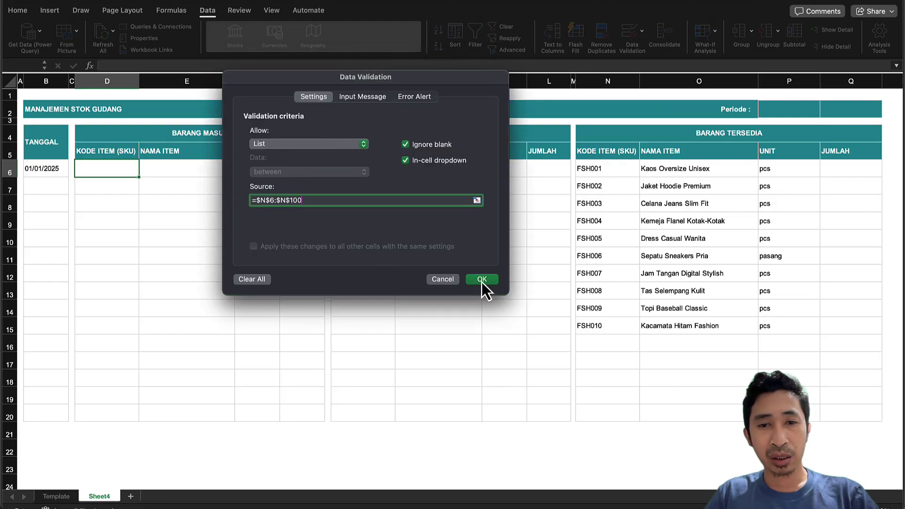
{"action": "left_click", "coordinate": [482, 280]}
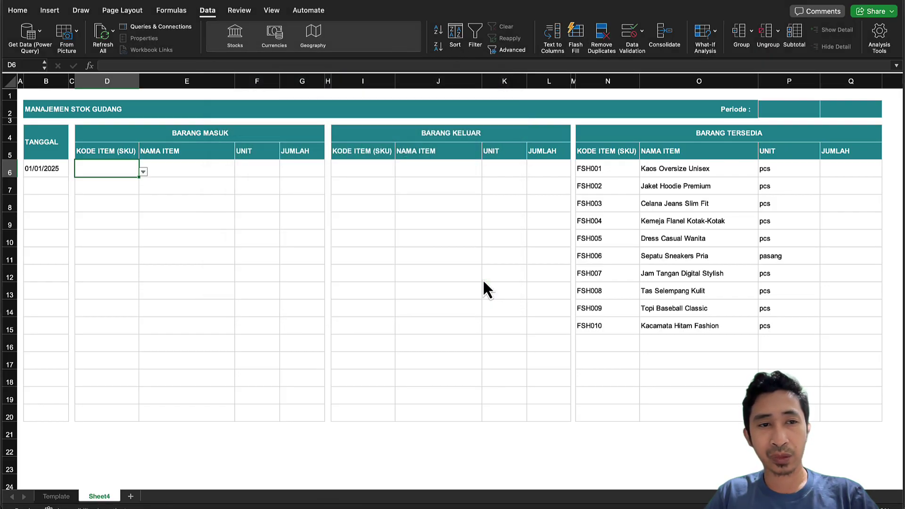
- Check the item codes offered by the drop-down list in D6
{"action": "left_click", "coordinate": [148, 189]}
{"action": "left_click", "coordinate": [124, 171]}
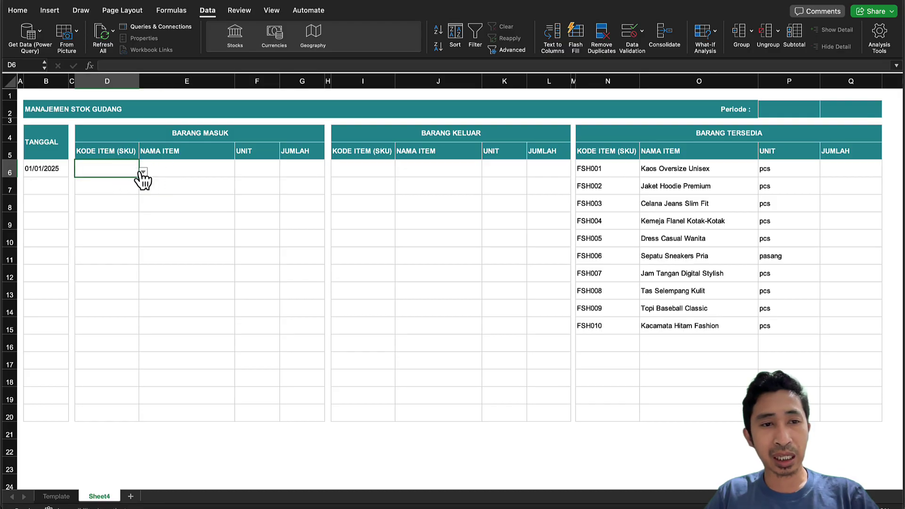
{"action": "left_click", "coordinate": [143, 172]}
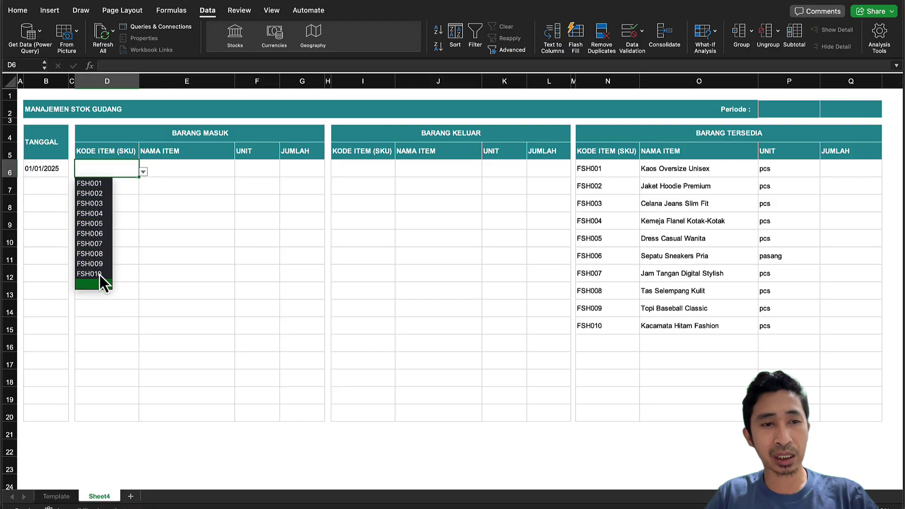
{"action": "left_click", "coordinate": [124, 170]}
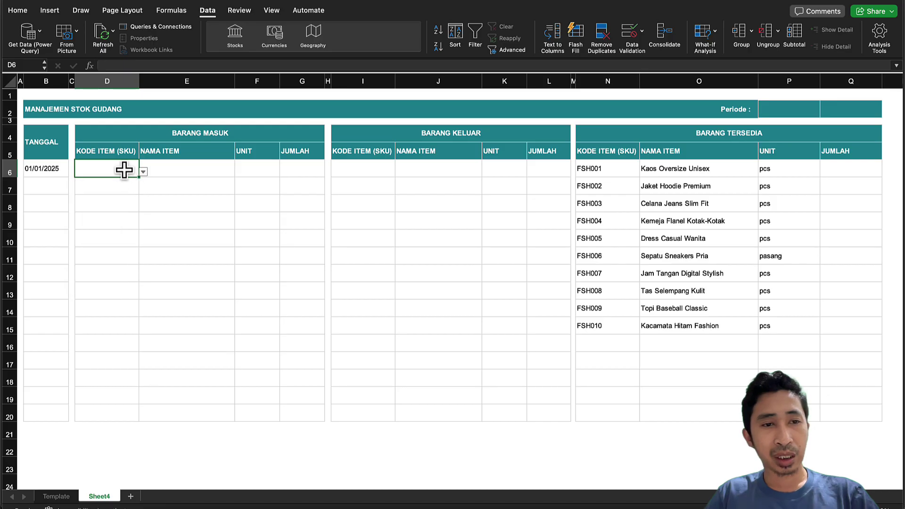
- Copy the validated cell D6 and paste it into D7:D20 below
{"action": "right_click", "coordinate": [123, 171]}
{"action": "left_click", "coordinate": [143, 188]}
{"action": "left_click", "coordinate": [118, 184]}
{"action": "left_click", "coordinate": [99, 418], "text": "shift"}
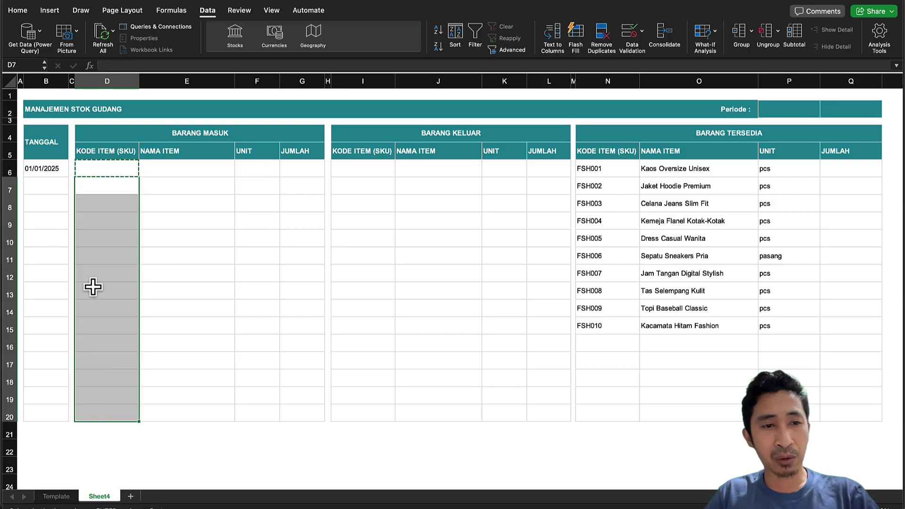
{"action": "right_click", "coordinate": [93, 276]}
{"action": "left_click", "coordinate": [114, 252]}
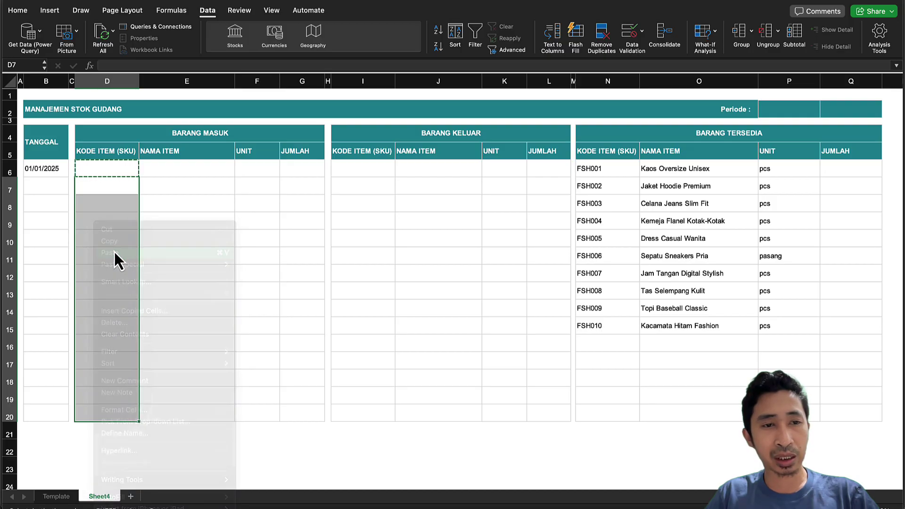
{"action": "left_click", "coordinate": [115, 206]}
{"action": "key", "text": "Escape"}
- Check the pasted drop-down list in D10 without choosing an item code
{"action": "left_click", "coordinate": [119, 233]}
{"action": "left_click", "coordinate": [123, 258]}
{"action": "left_click", "coordinate": [136, 239]}
{"action": "left_click", "coordinate": [142, 241]}
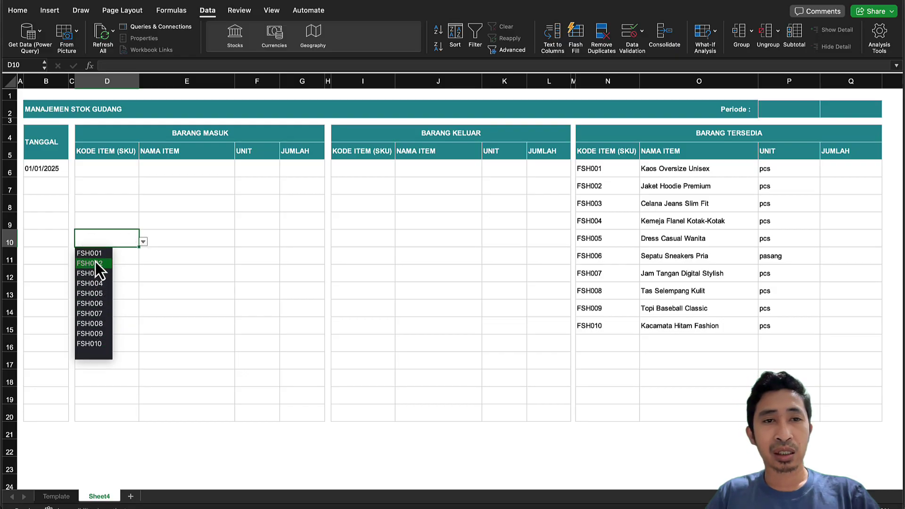
{"action": "left_click", "coordinate": [118, 174]}
- Examine the KODE ITEM cell D6 and the neighbouring NAMA ITEM cell E6 under BARANG MASUK
{"action": "left_click", "coordinate": [167, 171]}
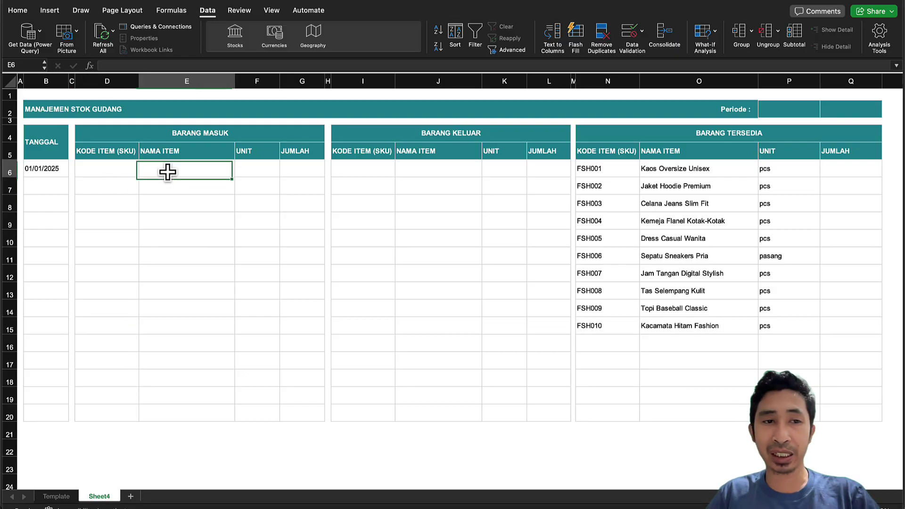
{"action": "left_click", "coordinate": [100, 169]}
{"action": "left_click", "coordinate": [160, 170]}
{"action": "left_click", "coordinate": [97, 168]}
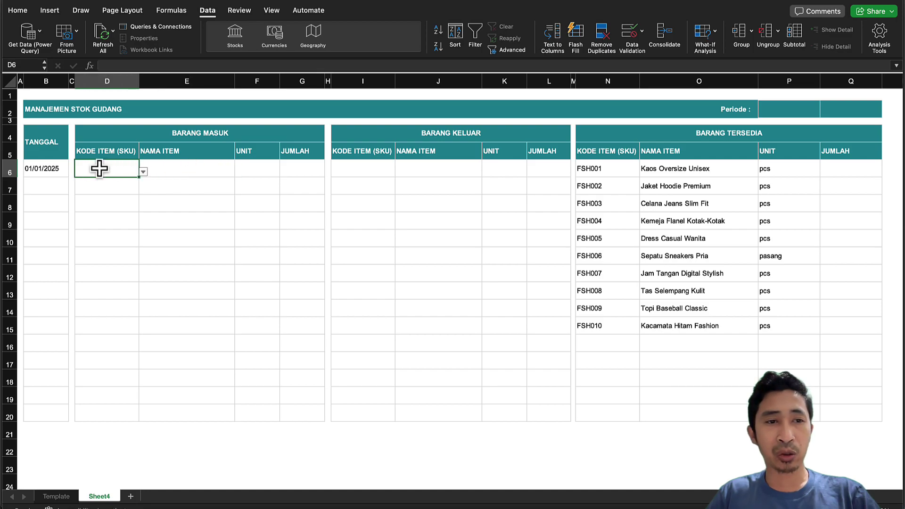
{"action": "left_click", "coordinate": [164, 170]}
{"action": "left_click", "coordinate": [163, 154]}
{"action": "left_click", "coordinate": [150, 171]}
{"action": "left_click", "coordinate": [115, 169]}
{"action": "left_click", "coordinate": [186, 174]}
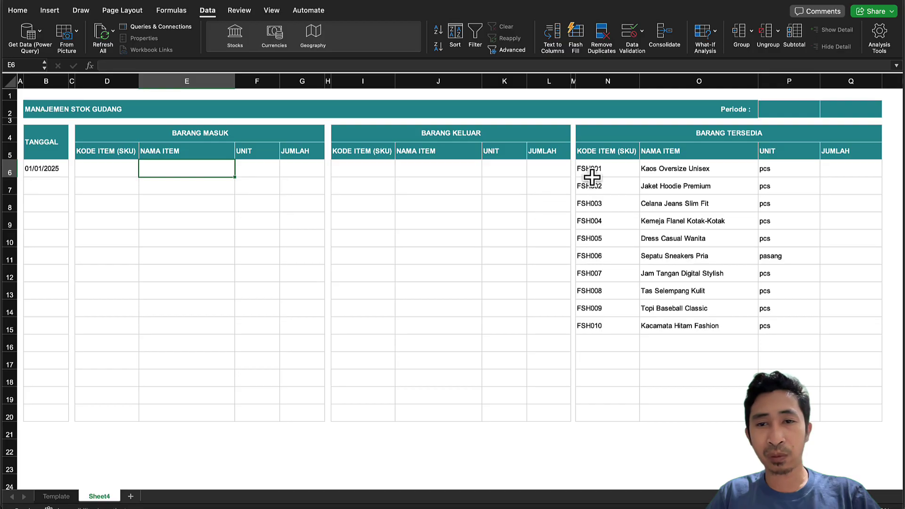
- Examine the BARANG TERSEDIA item codes with their matching NAMA ITEM and UNIT columns as lookup data
{"action": "left_click", "coordinate": [613, 168]}
{"action": "left_click", "coordinate": [672, 165]}
{"action": "left_click", "coordinate": [604, 168]}
{"action": "left_click", "coordinate": [663, 169]}
{"action": "left_click_drag", "start_coordinate": [666, 147], "coordinate": [673, 304]}
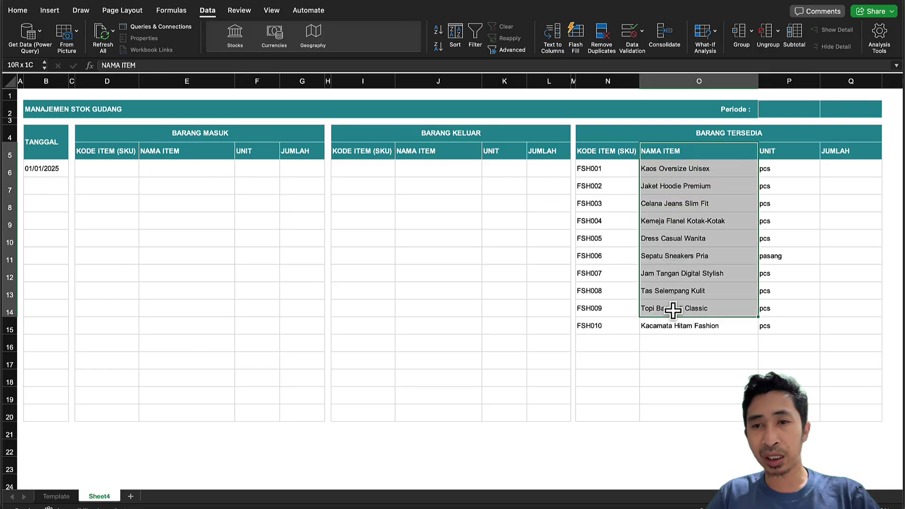
{"action": "left_click", "coordinate": [782, 160]}
{"action": "left_click_drag", "start_coordinate": [782, 162], "coordinate": [782, 277]}
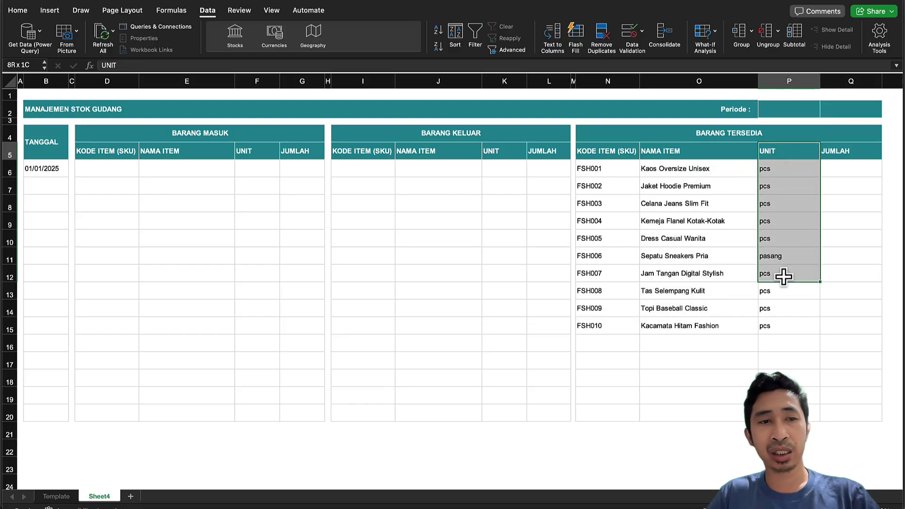
- Choose item code FSH001 from the drop-down list in D6 under BARANG MASUK
{"action": "left_click", "coordinate": [171, 165]}
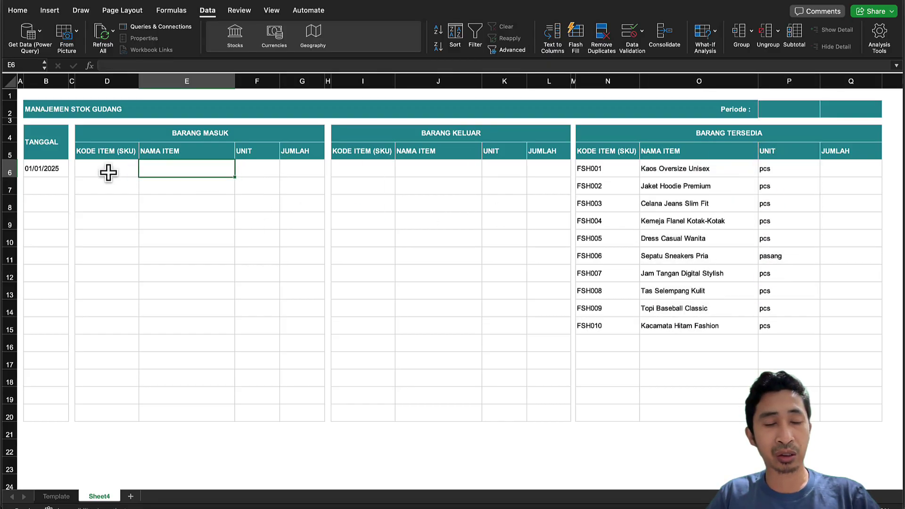
{"action": "left_click", "coordinate": [107, 170]}
{"action": "left_click", "coordinate": [143, 171]}
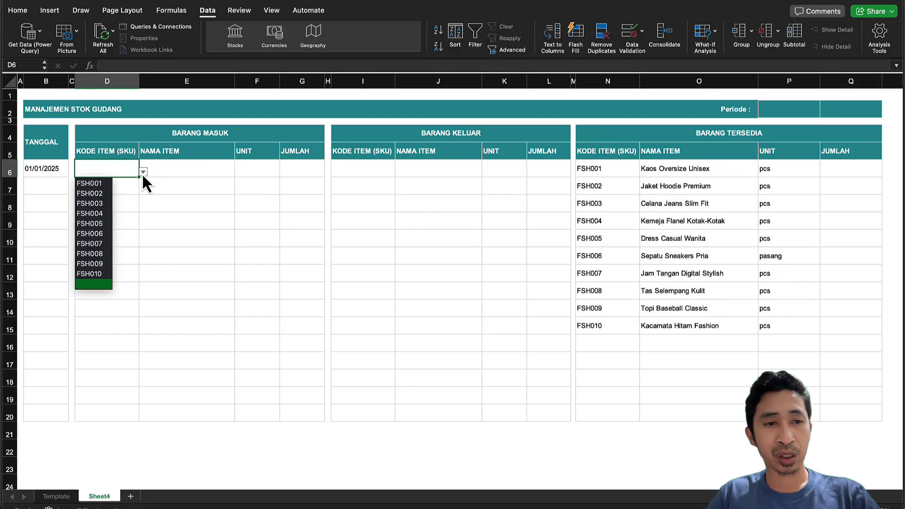
{"action": "left_click", "coordinate": [94, 183]}
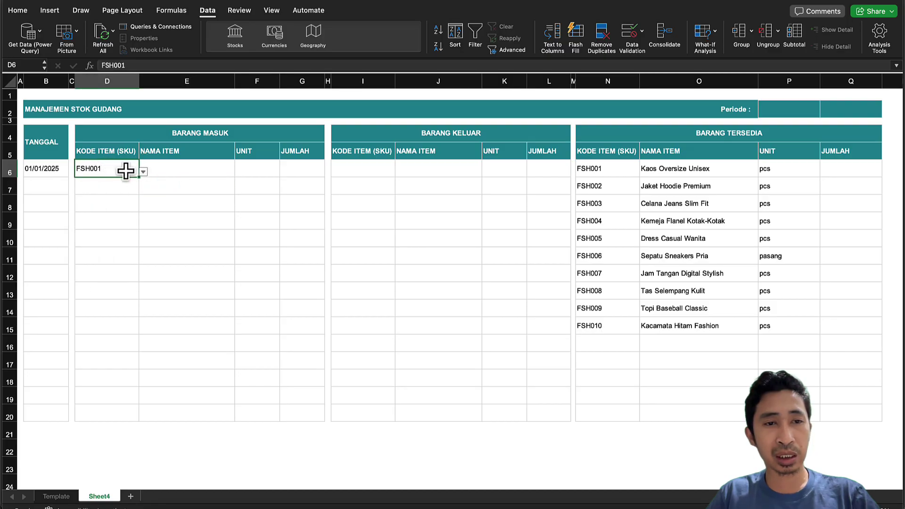
- Enter the formula =VLOOKUP(D6;N:Q;2;0) in the NAMA ITEM cell E6 under BARANG MASUK
{"action": "left_click", "coordinate": [174, 167]}
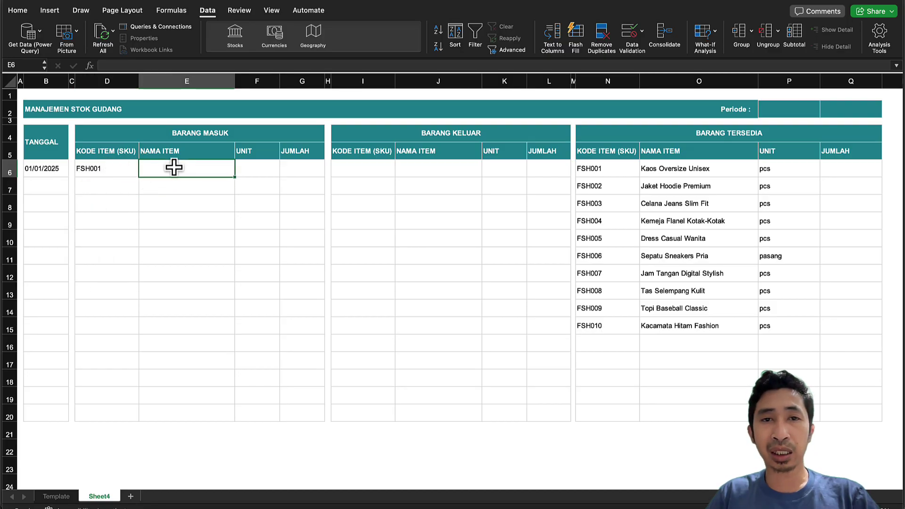
{"action": "type", "text": "="}
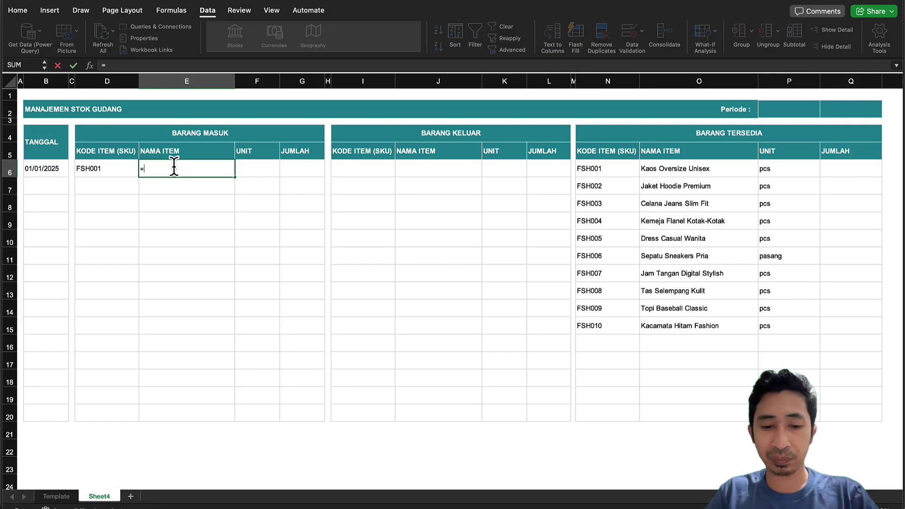
{"action": "type", "text": "vl"}
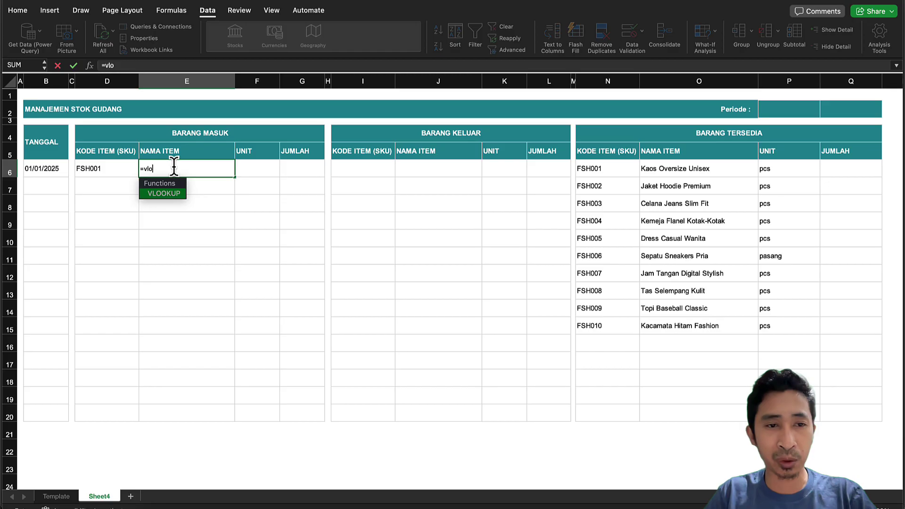
{"action": "type", "text": "o"}
{"action": "double_click", "coordinate": [162, 194]}
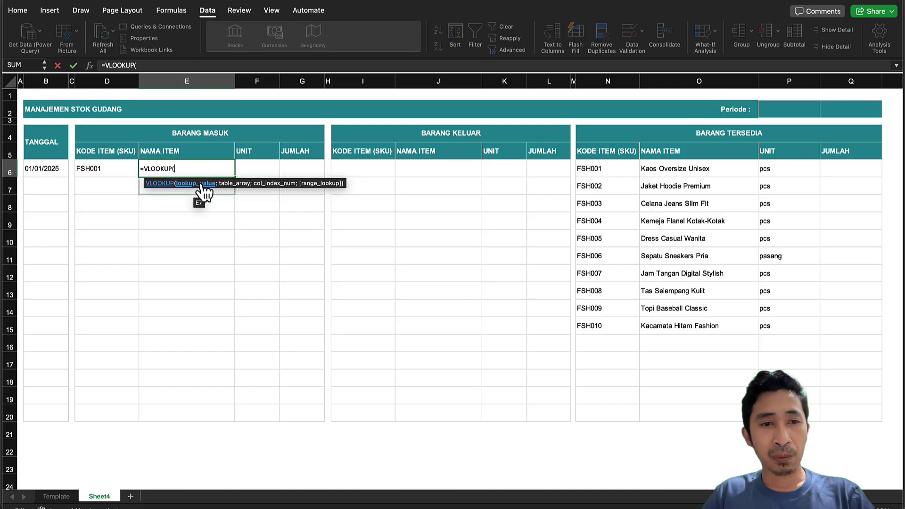
{"action": "left_click", "coordinate": [112, 168]}
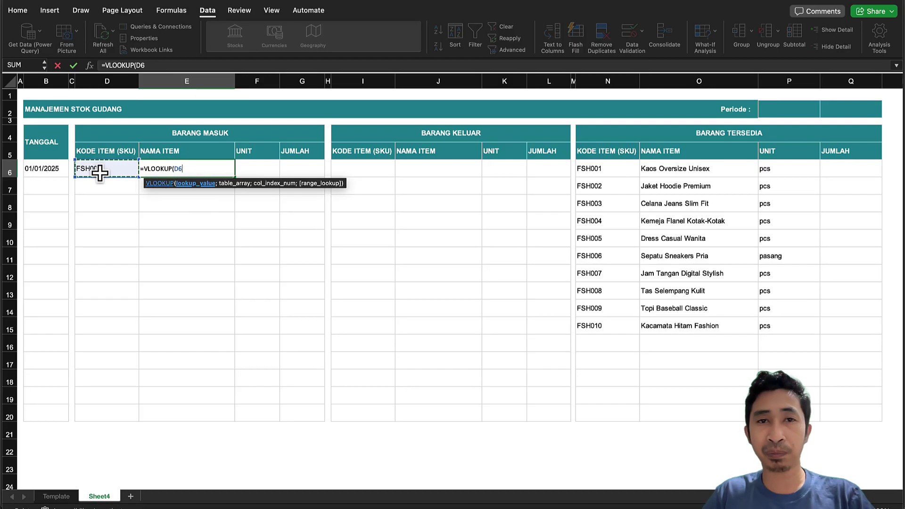
{"action": "type", "text": ";"}
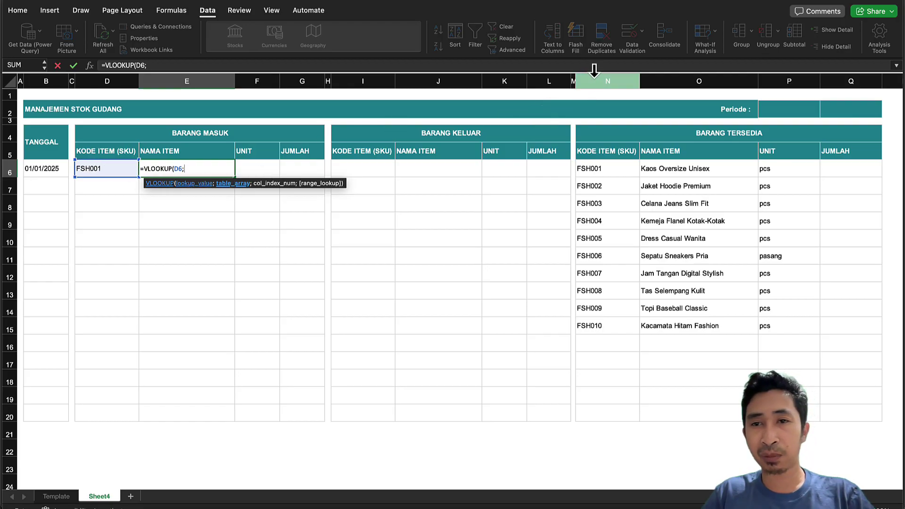
{"action": "left_click_drag", "start_coordinate": [594, 78], "coordinate": [850, 82]}
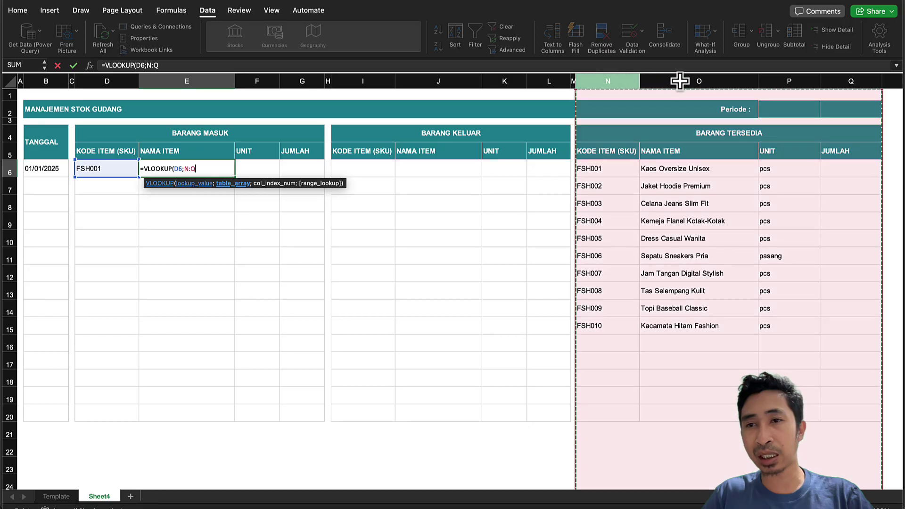
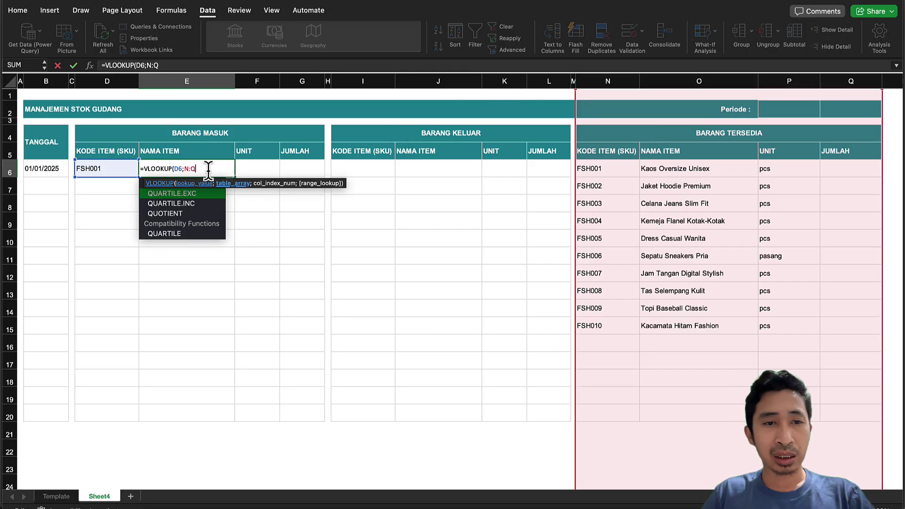
{"action": "type", "text": ";2"}
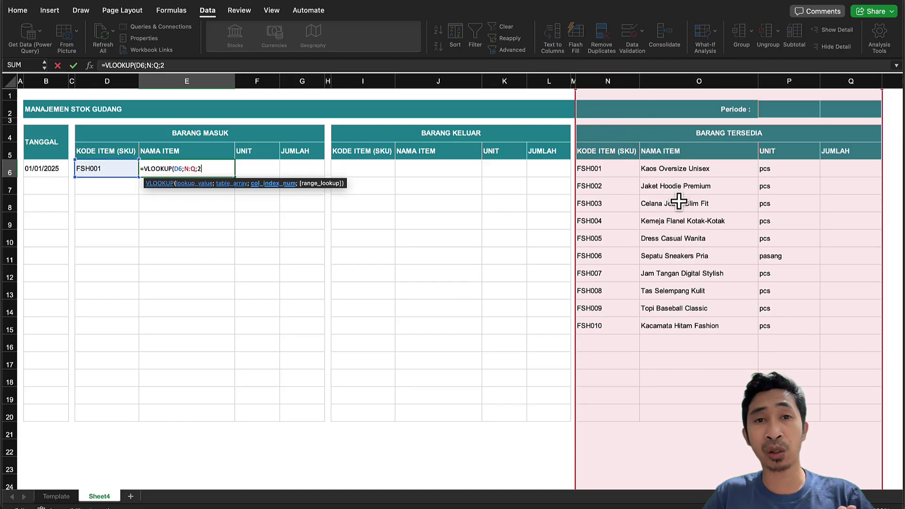
{"action": "type", "text": ";"}
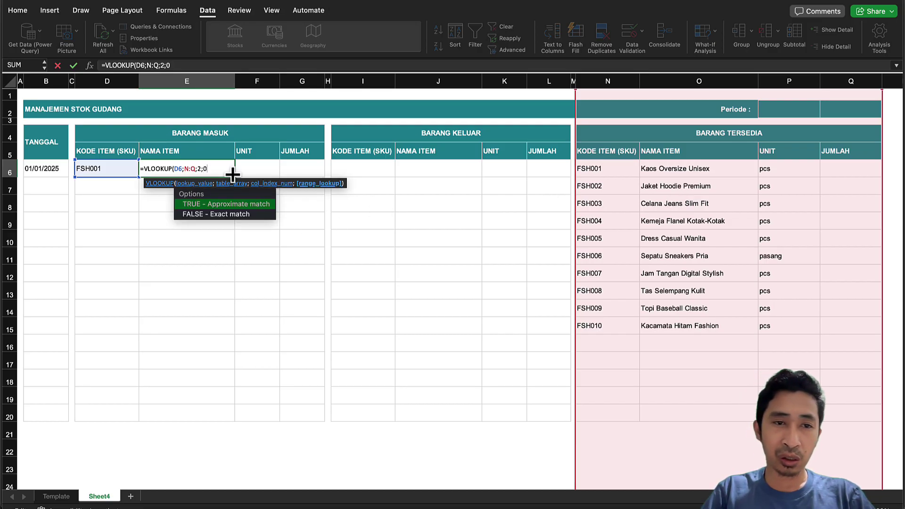
{"action": "type", "text": "0)"}
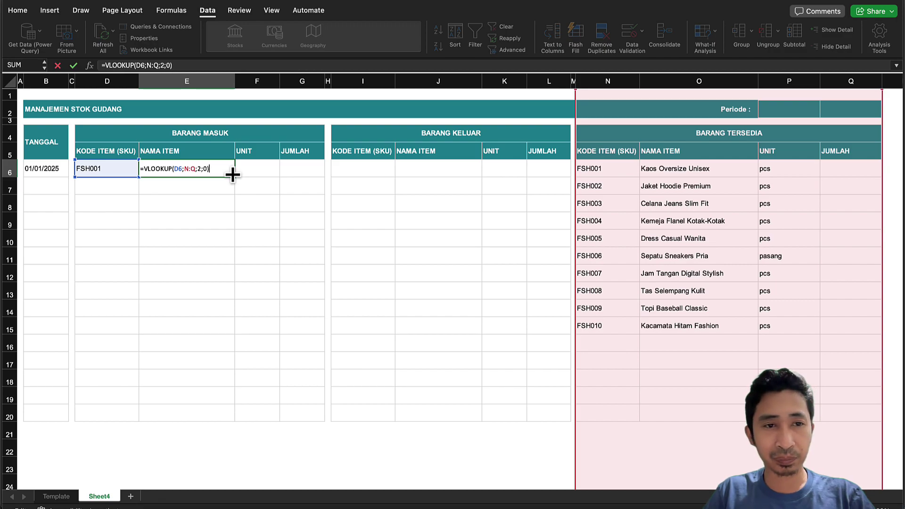
{"action": "key", "text": "Return"}
- Copy the VLOOKUP formula from E6 and paste it into E7:E20
{"action": "left_click", "coordinate": [230, 175]}
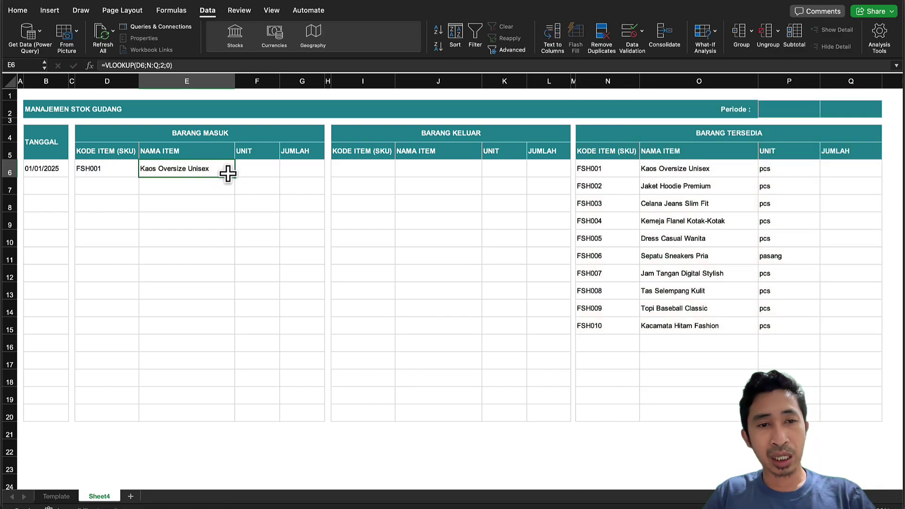
{"action": "right_click", "coordinate": [200, 171]}
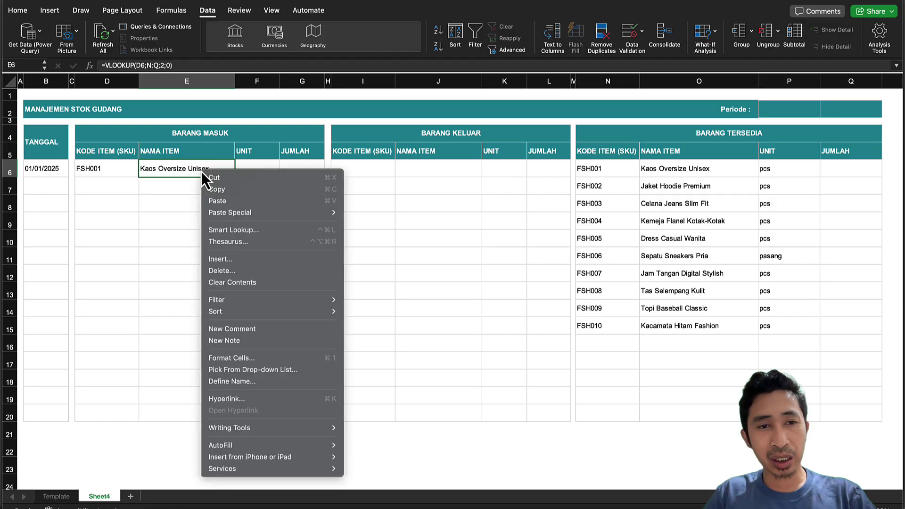
{"action": "left_click", "coordinate": [224, 189]}
{"action": "left_click", "coordinate": [181, 187]}
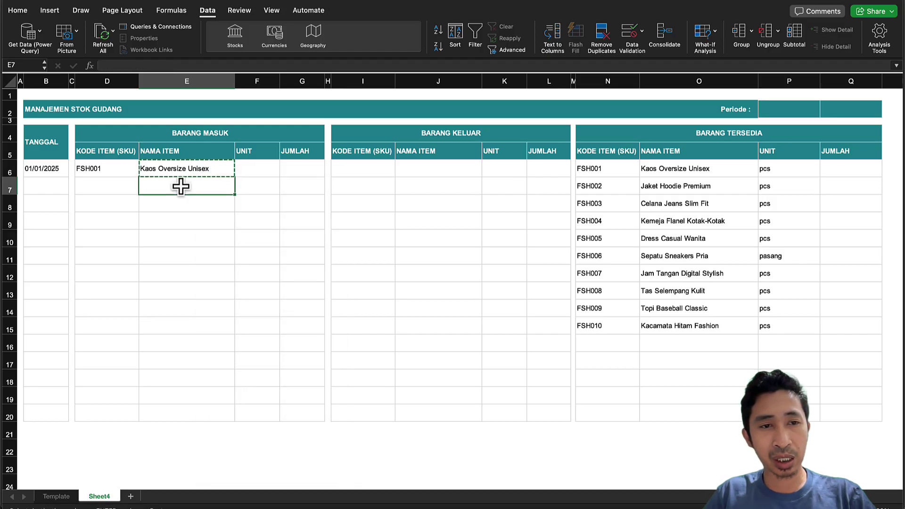
{"action": "left_click", "coordinate": [176, 411], "text": "shift"}
{"action": "right_click", "coordinate": [169, 258]}
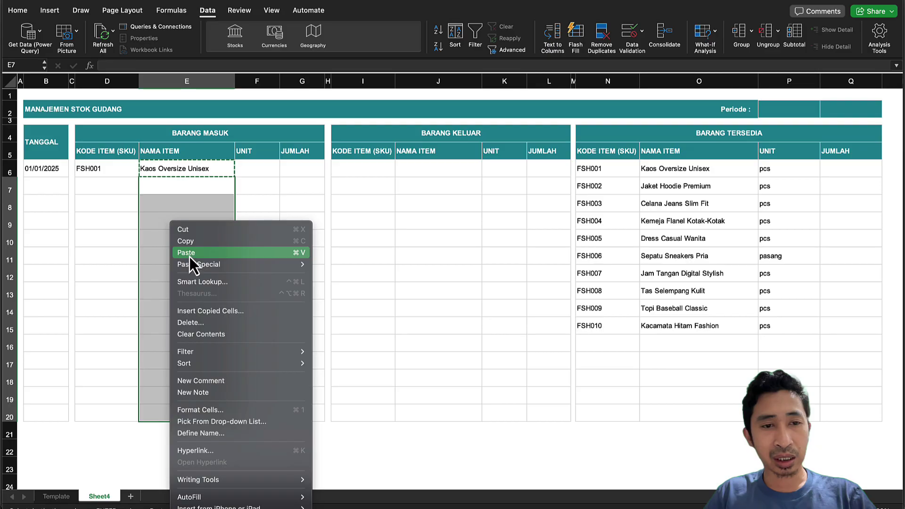
{"action": "left_click", "coordinate": [193, 254]}
{"action": "left_click", "coordinate": [174, 215]}
{"action": "left_click", "coordinate": [208, 179]}
{"action": "key", "text": "Escape"}
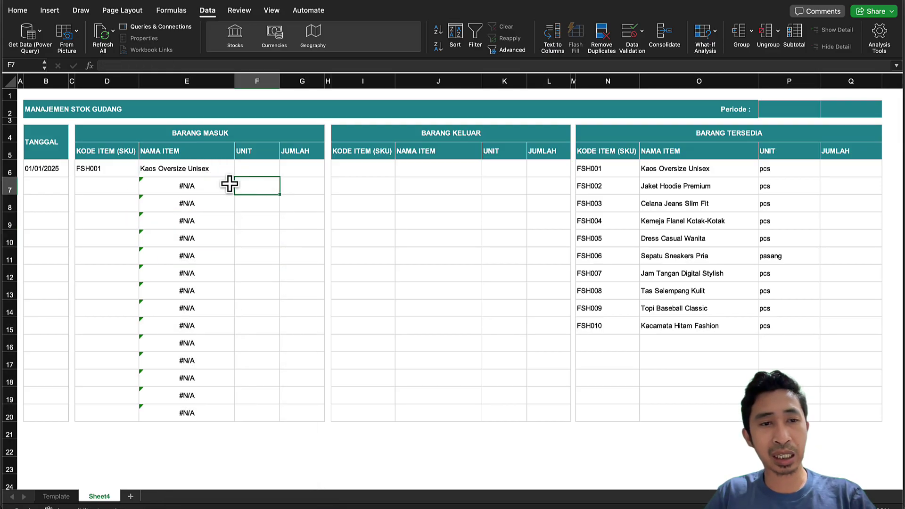
- Examine the code cell D7 and the pasted lookup formulas in E7:E20
{"action": "left_click", "coordinate": [84, 193]}
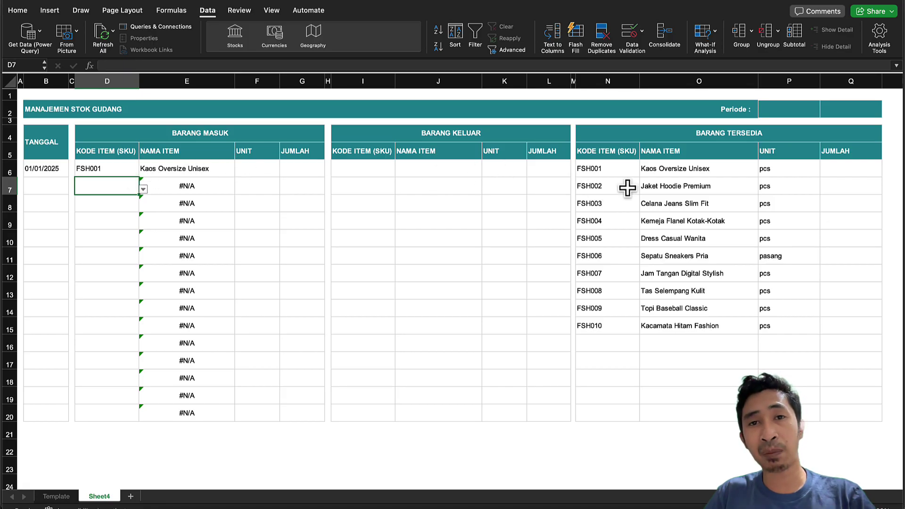
{"action": "left_click", "coordinate": [193, 163]}
{"action": "left_click", "coordinate": [189, 190]}
{"action": "left_click_drag", "start_coordinate": [165, 191], "coordinate": [210, 416]}
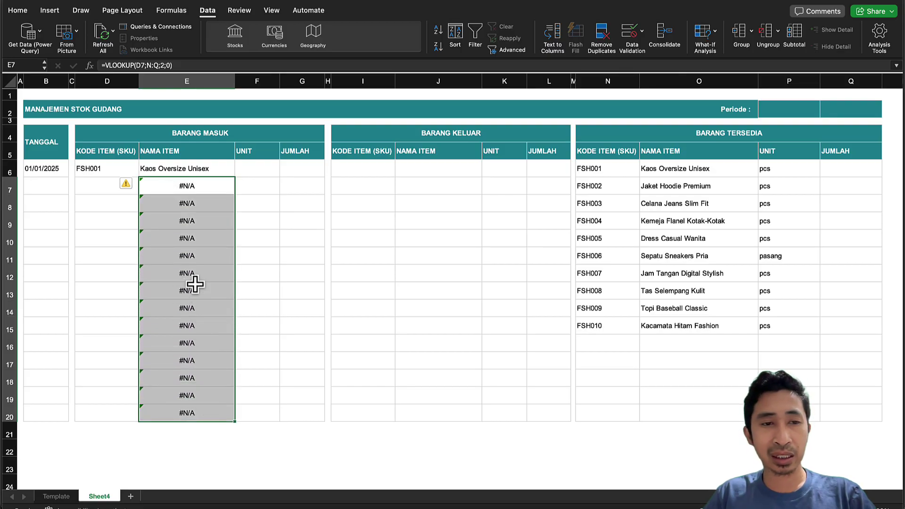
- Wrap the E6 lookup in IFERROR with an empty-text fallback, making it =IFERROR(VLOOKUP(D6;N:Q;2;0);"")
{"action": "left_click", "coordinate": [184, 169]}
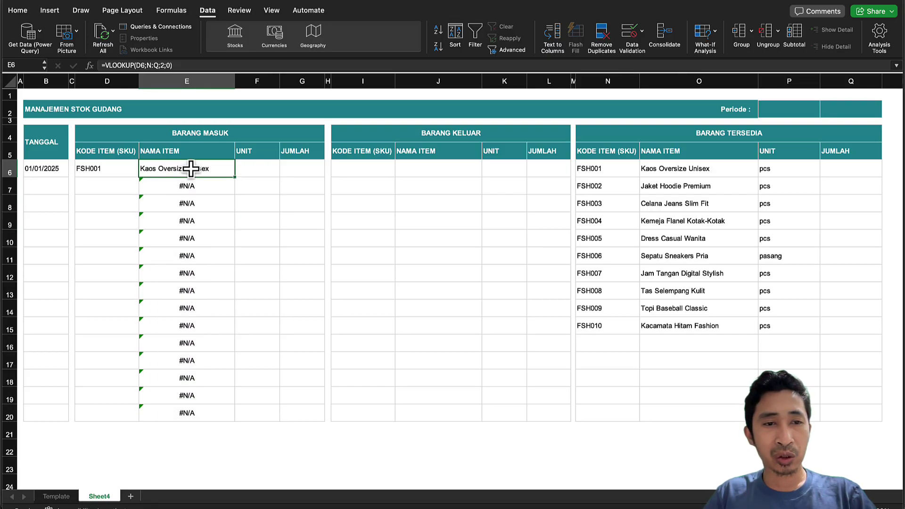
{"action": "double_click", "coordinate": [185, 169]}
{"action": "left_click", "coordinate": [143, 169]}
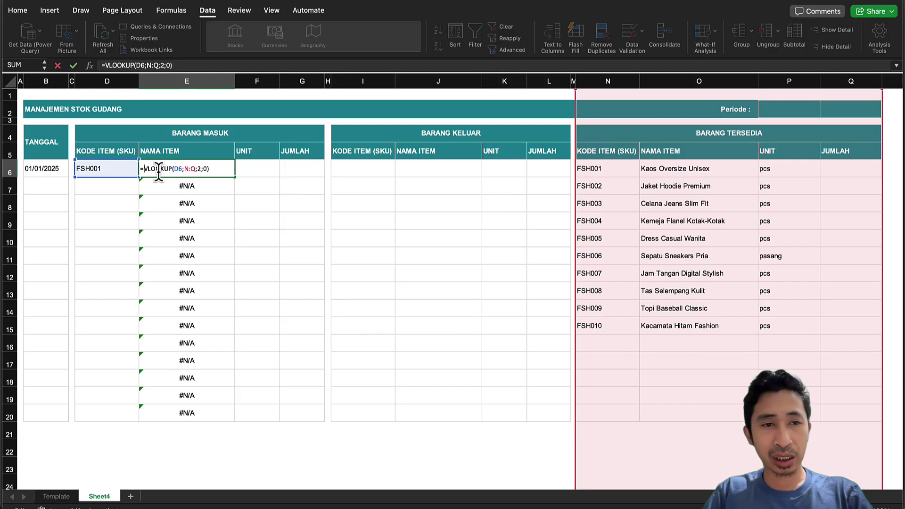
{"action": "type", "text": "IF"}
{"action": "double_click", "coordinate": [163, 222]}
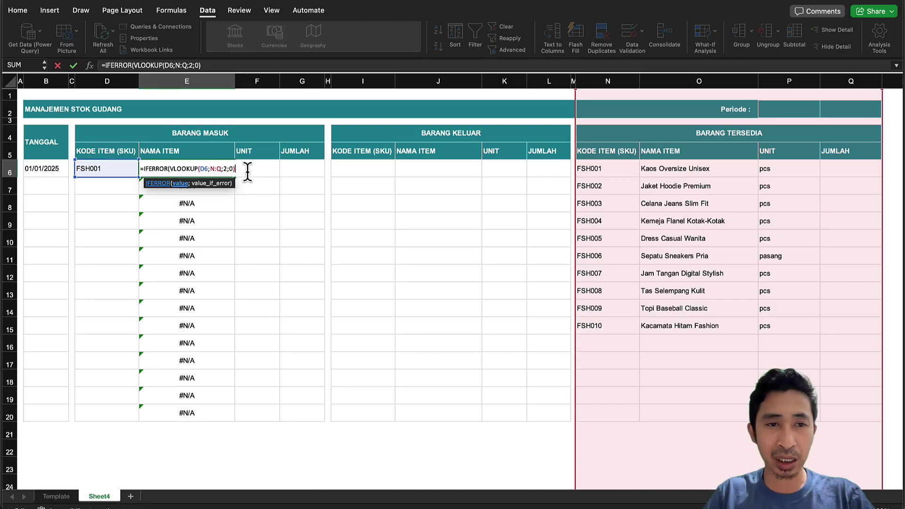
{"action": "type", "text": ";"}
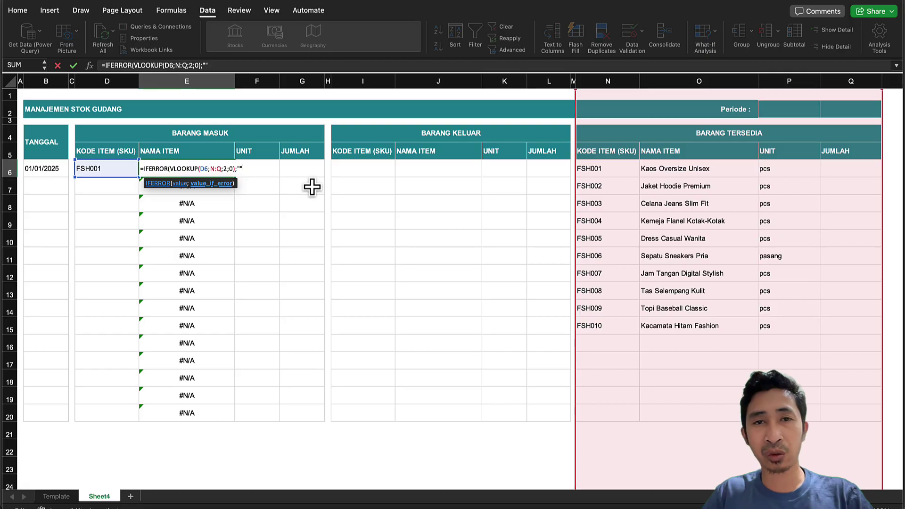
{"action": "type", "text": ")"}
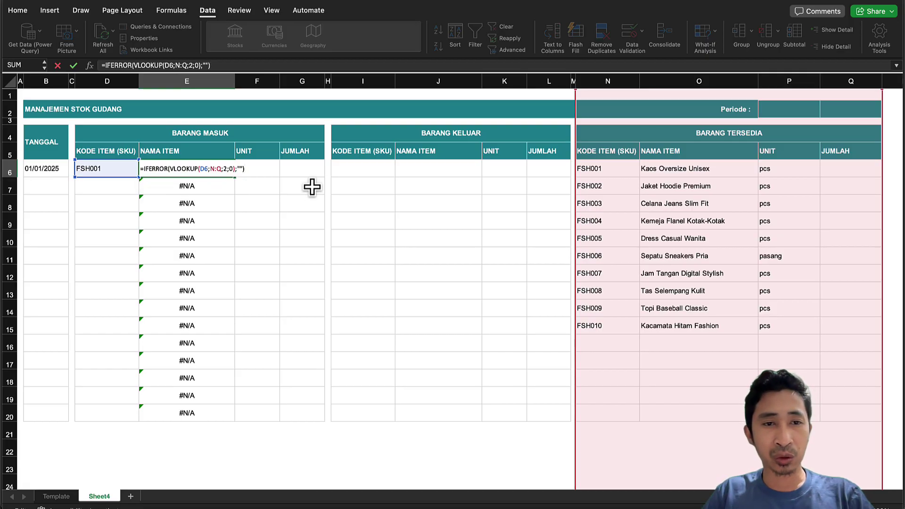
{"action": "key", "text": "Return"}
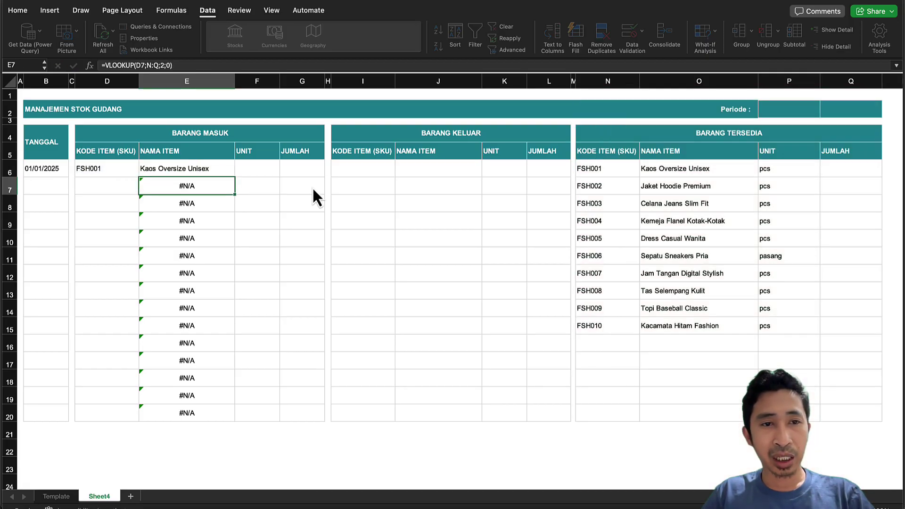
- Fill the IFERROR formula from E6 down through E20 in the NAMA ITEM column
{"action": "left_click", "coordinate": [219, 168]}
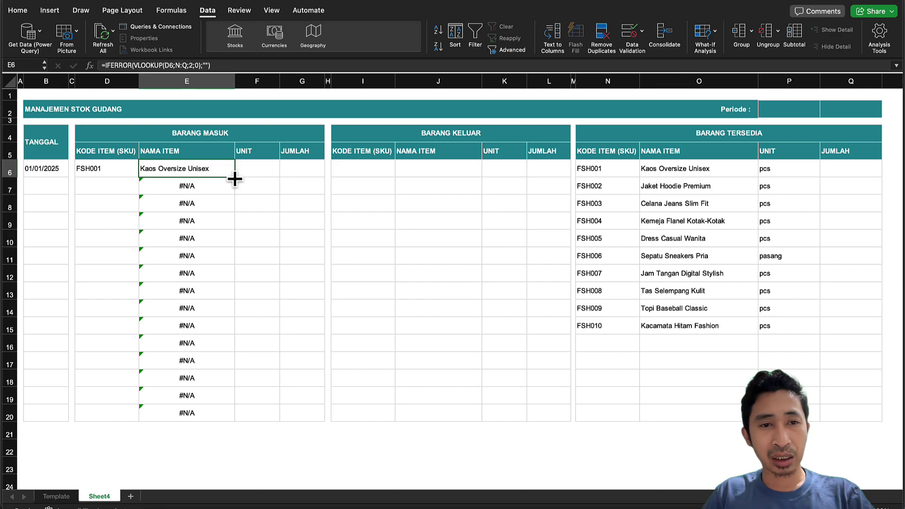
{"action": "left_click_drag", "start_coordinate": [235, 179], "coordinate": [232, 419]}
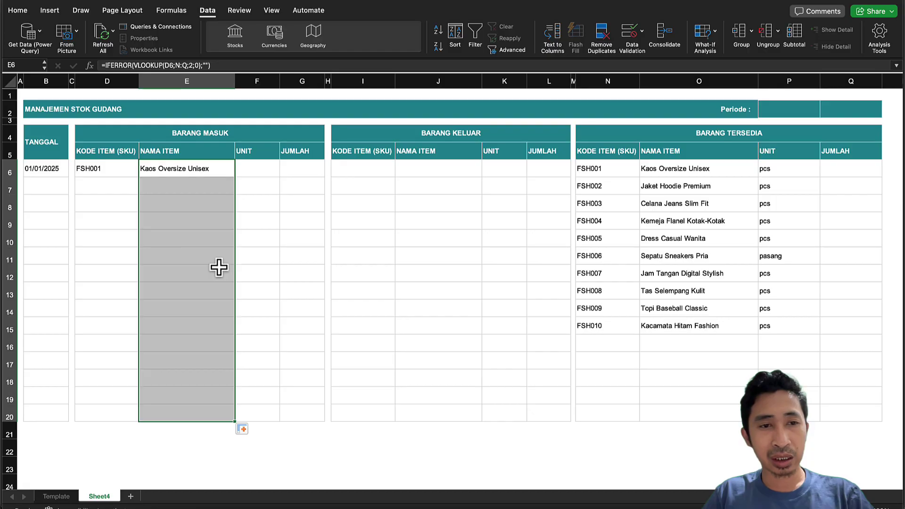
{"action": "key", "text": "super+c"}
{"action": "left_click", "coordinate": [211, 179]}
{"action": "key", "text": "super+shift+Down"}
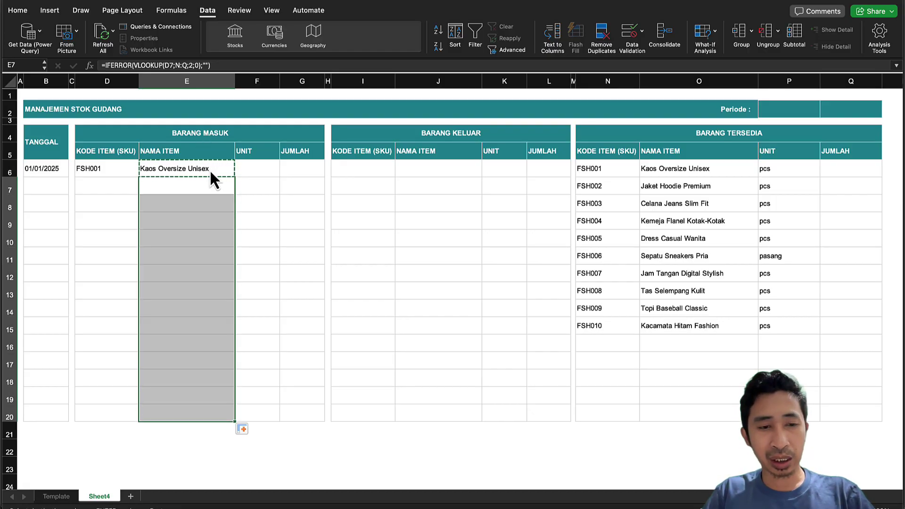
{"action": "key", "text": "Escape"}
- Check the NAMA ITEM formulas in E6 and E9 for their row references, leaving them unedited
{"action": "left_click", "coordinate": [259, 166]}
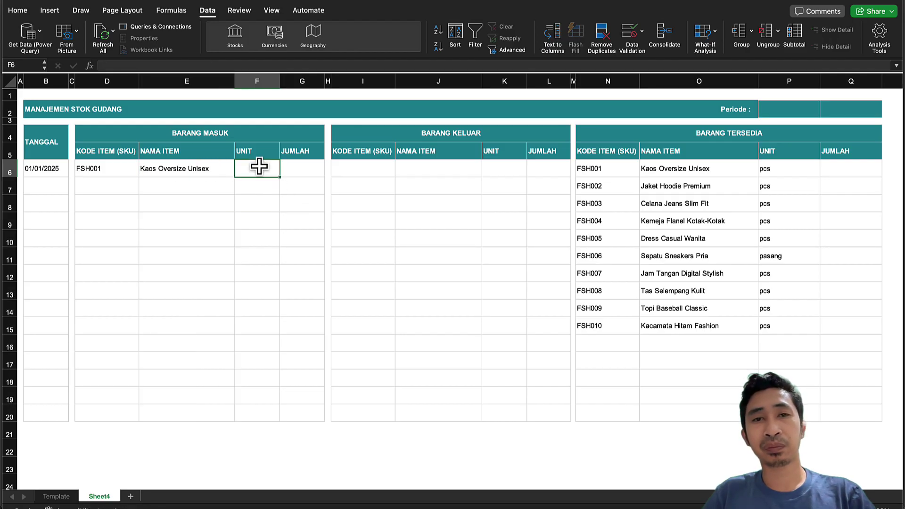
{"action": "left_click", "coordinate": [199, 169]}
{"action": "left_click", "coordinate": [197, 182]}
{"action": "double_click", "coordinate": [198, 165]}
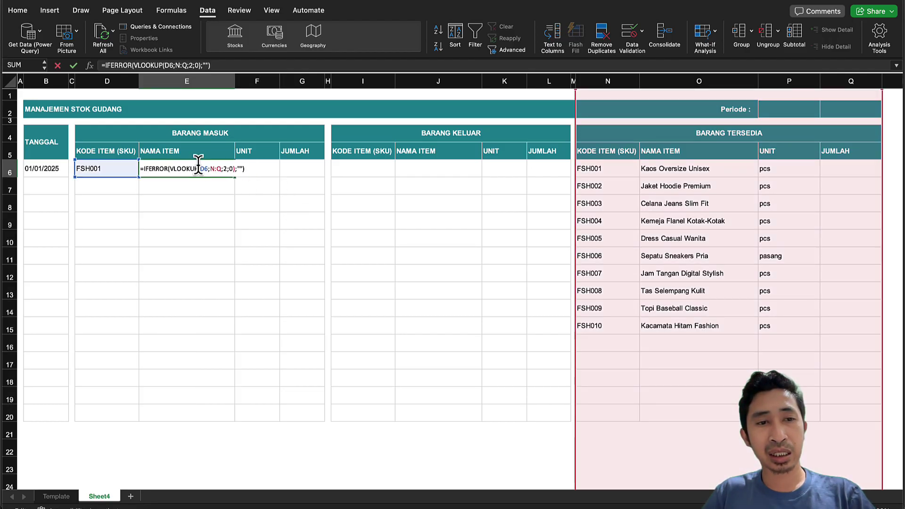
{"action": "key", "text": "Return"}
{"action": "left_click", "coordinate": [192, 224]}
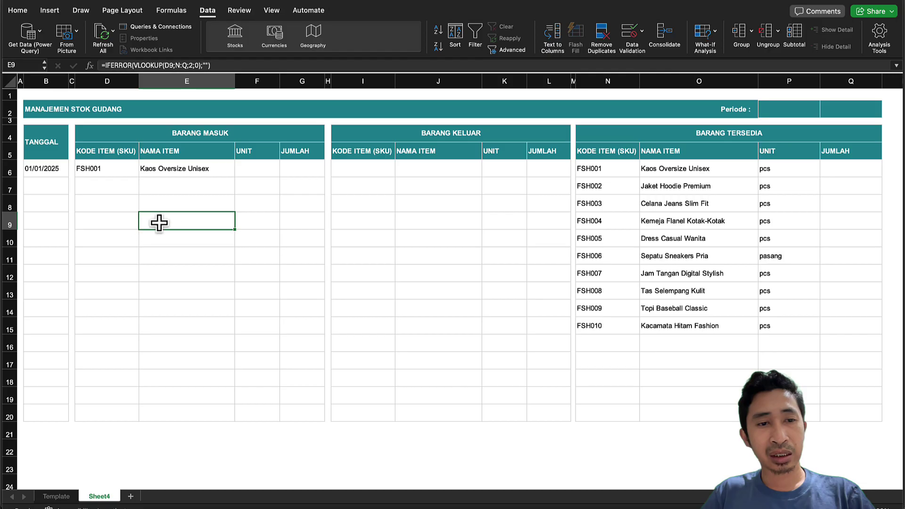
{"action": "double_click", "coordinate": [176, 225]}
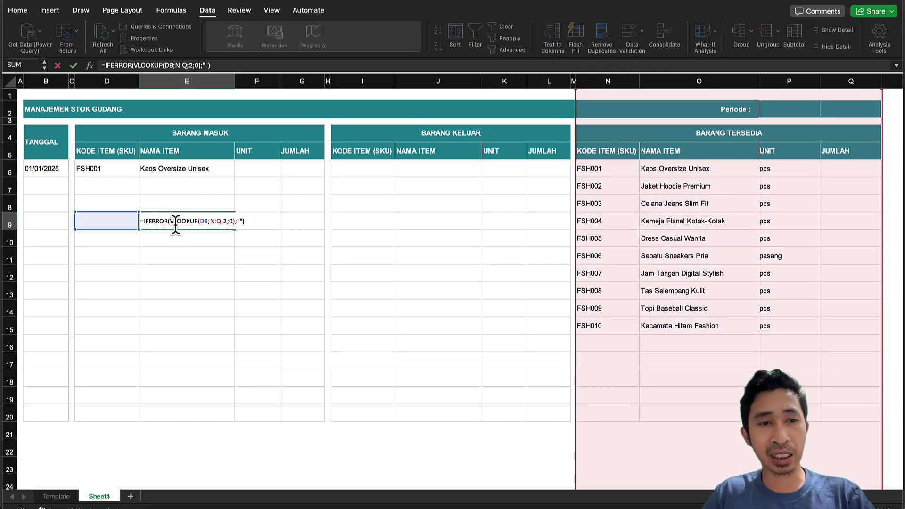
{"action": "key", "text": "Escape"}
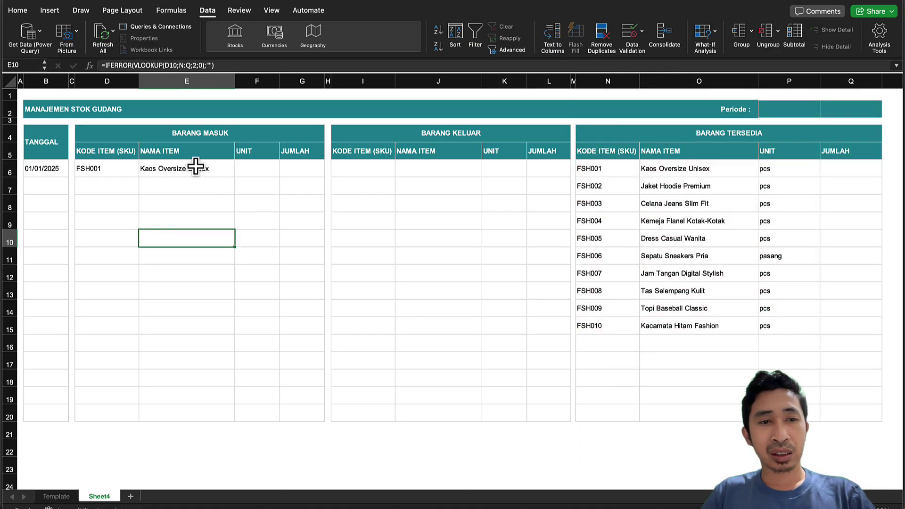
- Copy the full IFERROR lookup formula text from E6, leaving that cell unedited
{"action": "left_click", "coordinate": [205, 168]}
{"action": "double_click", "coordinate": [218, 168]}
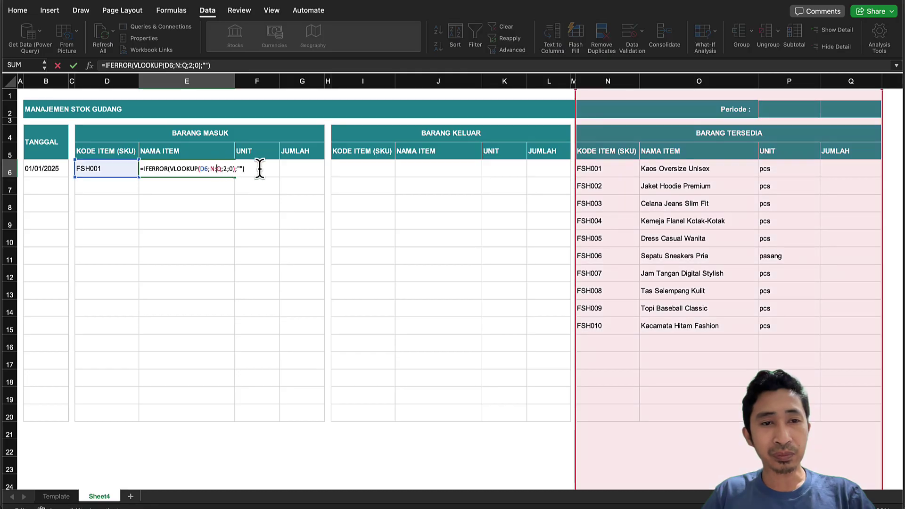
{"action": "left_click_drag", "start_coordinate": [259, 169], "coordinate": [119, 169]}
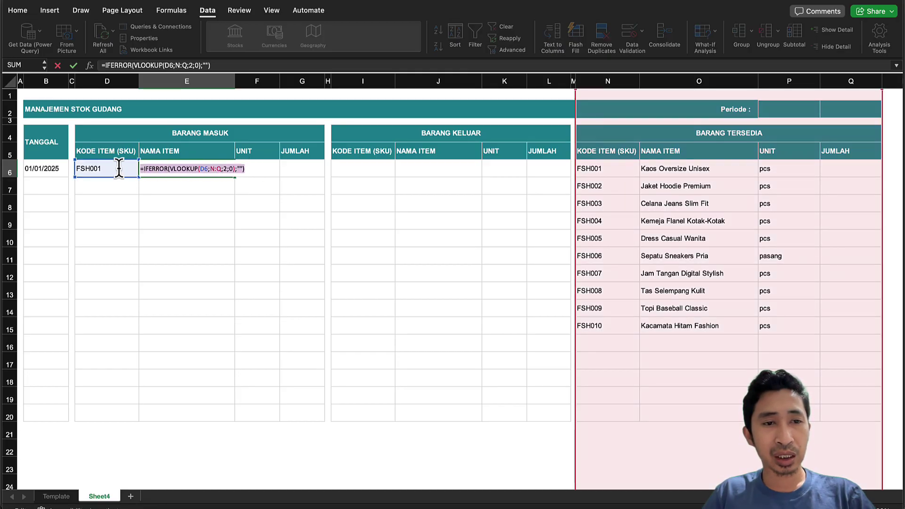
{"action": "right_click", "coordinate": [168, 170]}
{"action": "left_click", "coordinate": [188, 192]}
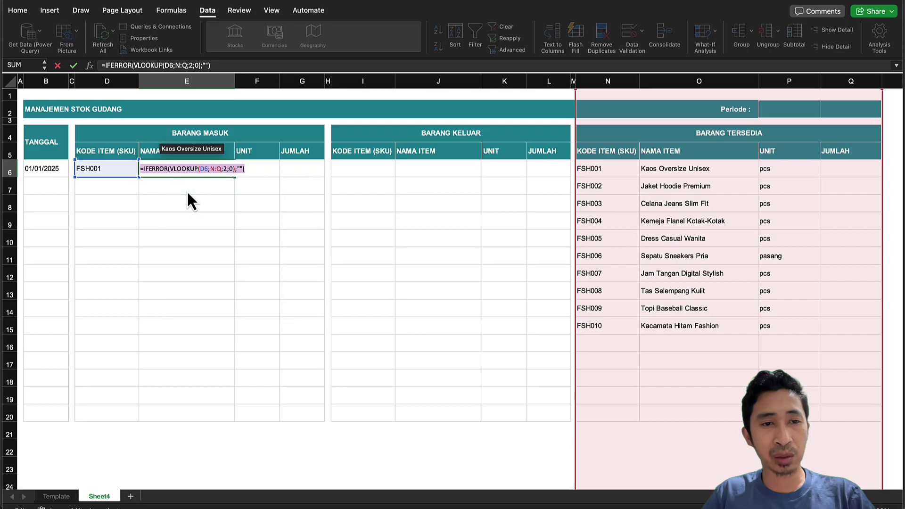
{"action": "key", "text": "Return"}
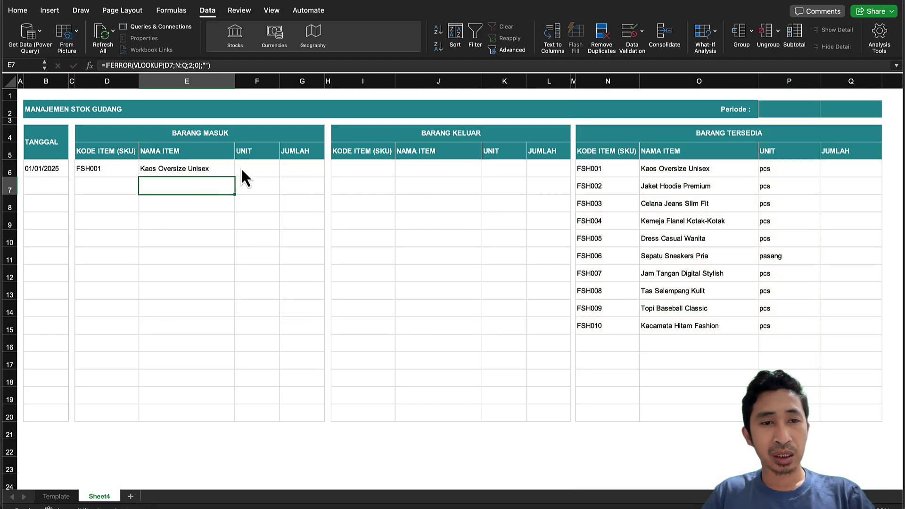
- Enter the copied formula in F6 with column index 3, making it =IFERROR(VLOOKUP(D6;N:Q;3;0);"")
{"action": "left_click", "coordinate": [245, 169]}
{"action": "double_click", "coordinate": [252, 169]}
{"action": "key", "text": "ctrl+v"}
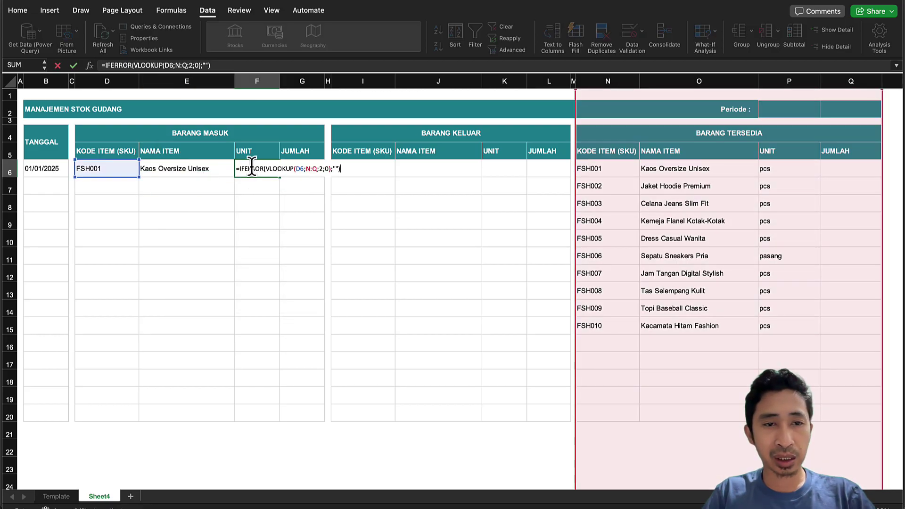
{"action": "left_click", "coordinate": [323, 168]}
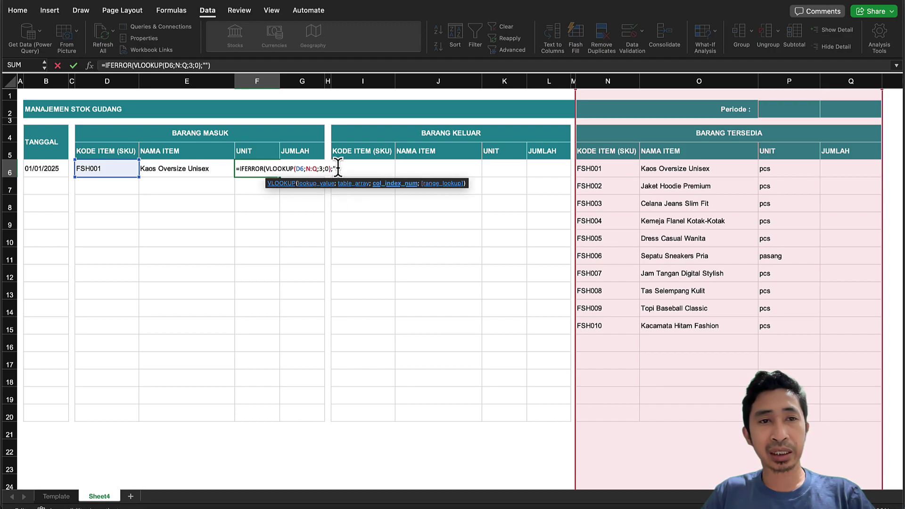
{"action": "key", "text": "Return"}
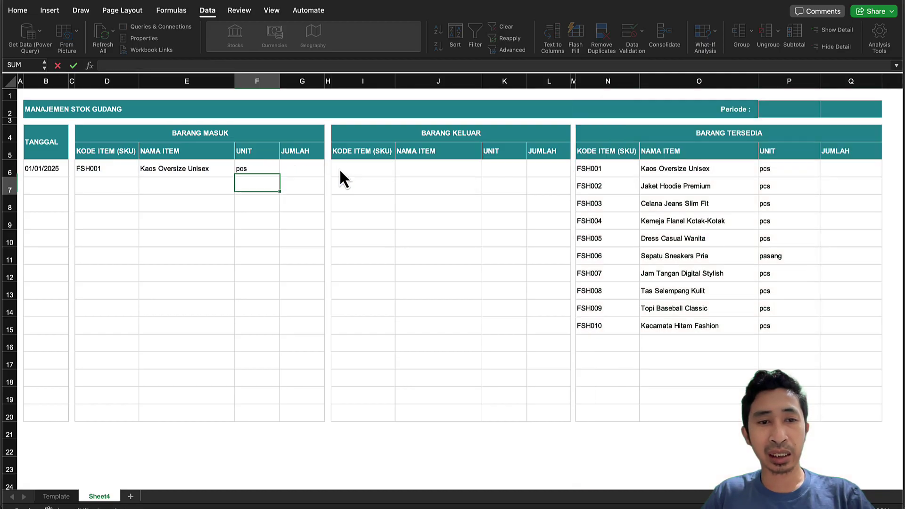
- Copy the unit lookup from F6 into F7:F20 of the BARANG MASUK table
{"action": "key", "text": "Up"}
{"action": "left_click", "coordinate": [174, 175]}
{"action": "left_click", "coordinate": [251, 175]}
{"action": "key", "text": "cmd+c"}
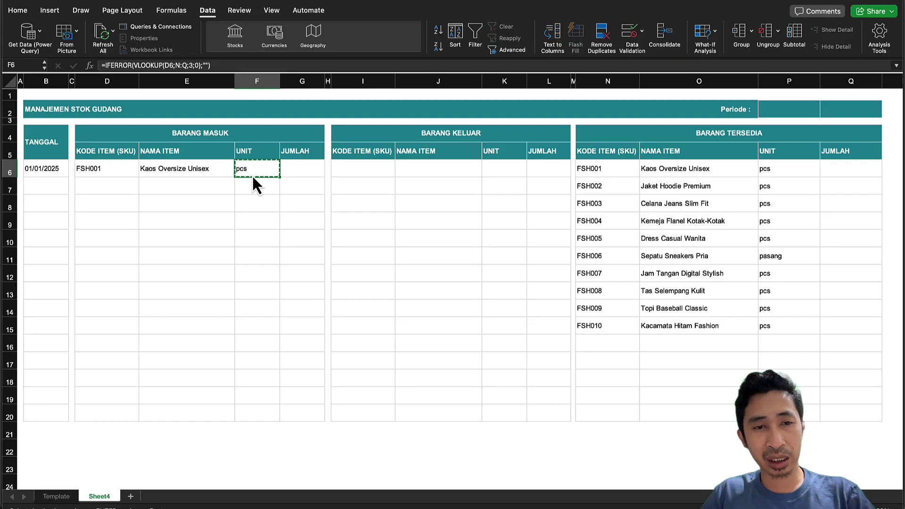
{"action": "left_click", "coordinate": [253, 185]}
{"action": "left_click", "coordinate": [258, 407], "text": "shift"}
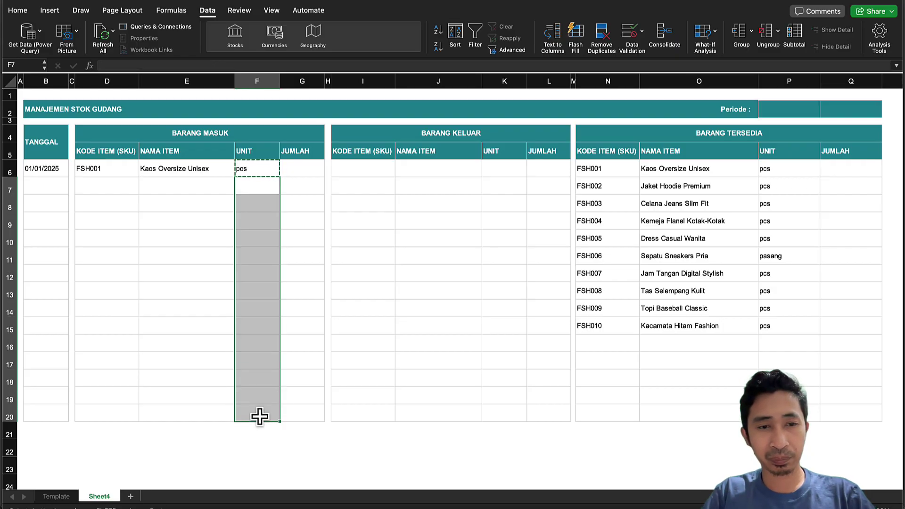
{"action": "key", "text": "cmd+v"}
{"action": "left_click", "coordinate": [239, 288]}
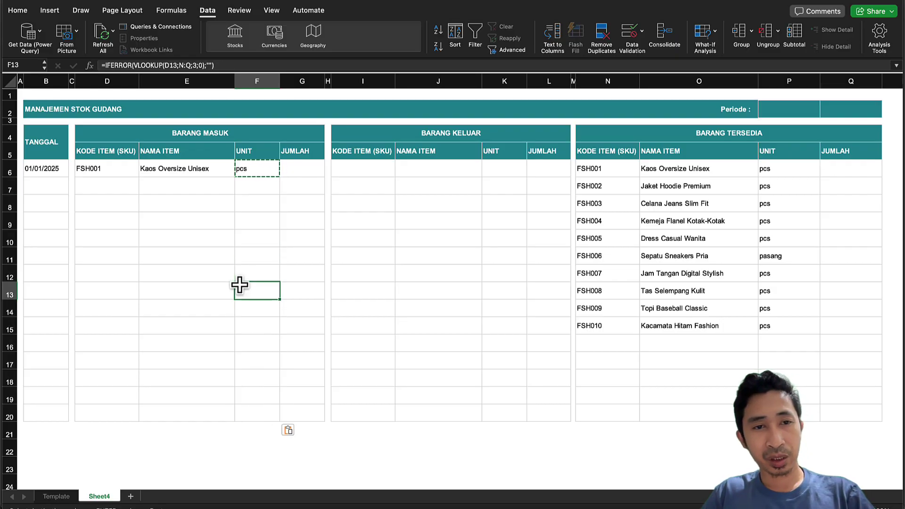
- Review the item code in D6 and the lookup formulas in E6:F20, leaving them unedited
{"action": "left_click", "coordinate": [152, 175]}
{"action": "left_click", "coordinate": [100, 170]}
{"action": "left_click", "coordinate": [146, 180]}
{"action": "left_click", "coordinate": [101, 169]}
{"action": "left_click", "coordinate": [160, 170]}
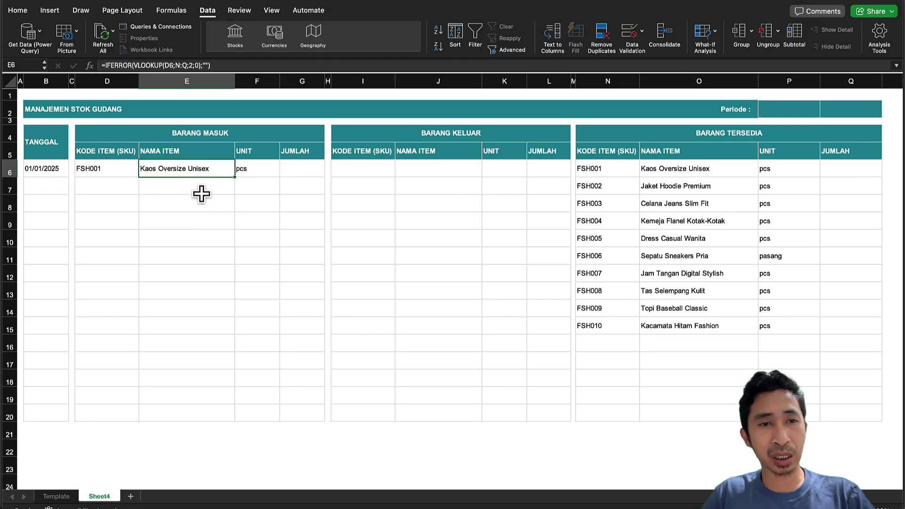
{"action": "left_click", "coordinate": [251, 415], "text": "shift"}
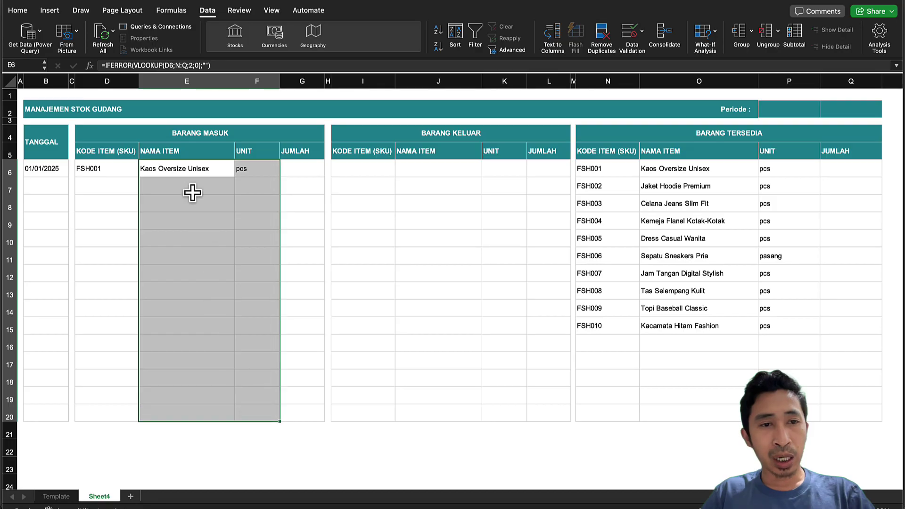
{"action": "left_click", "coordinate": [192, 170]}
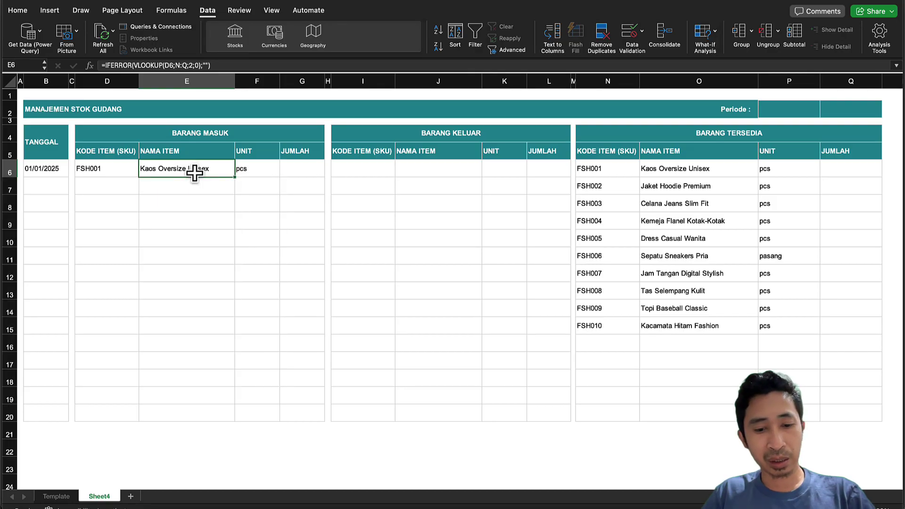
{"action": "double_click", "coordinate": [218, 170]}
{"action": "key", "text": "Return"}
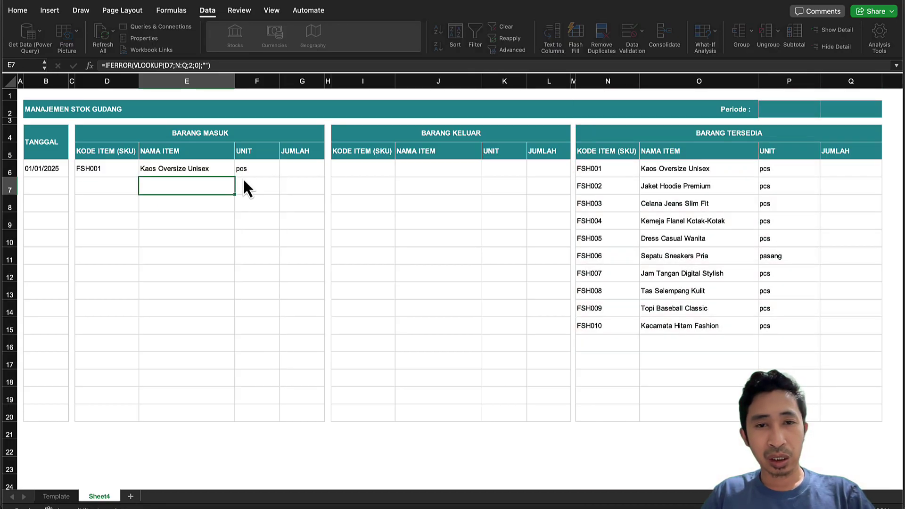
- Copy the code, item name and unit cells D6:F20 into the BARANG KELUAR table starting at I6
{"action": "left_click", "coordinate": [118, 172]}
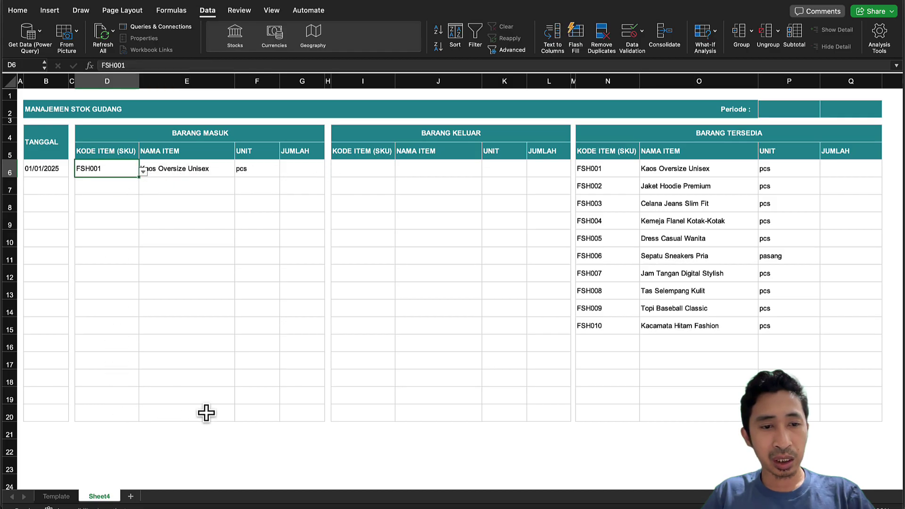
{"action": "left_click", "coordinate": [246, 413], "text": "shift"}
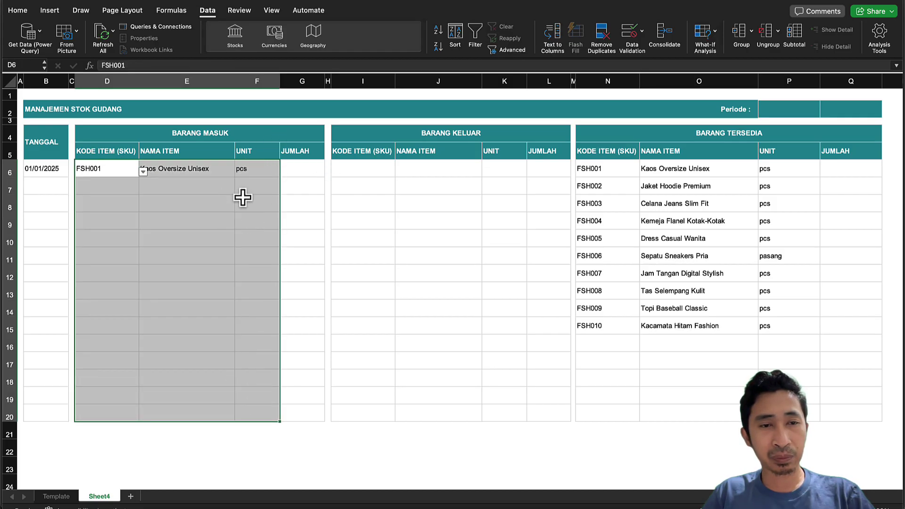
{"action": "right_click", "coordinate": [236, 176]}
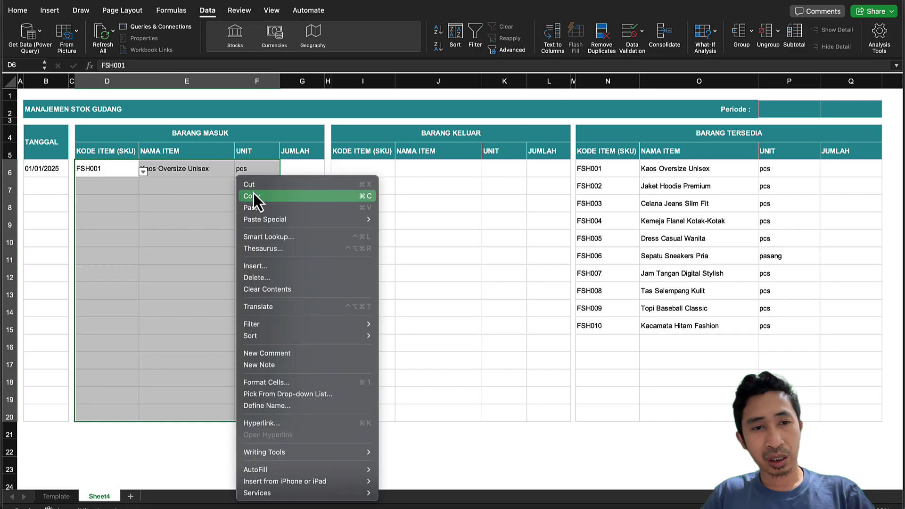
{"action": "left_click", "coordinate": [258, 198]}
{"action": "left_click", "coordinate": [347, 163]}
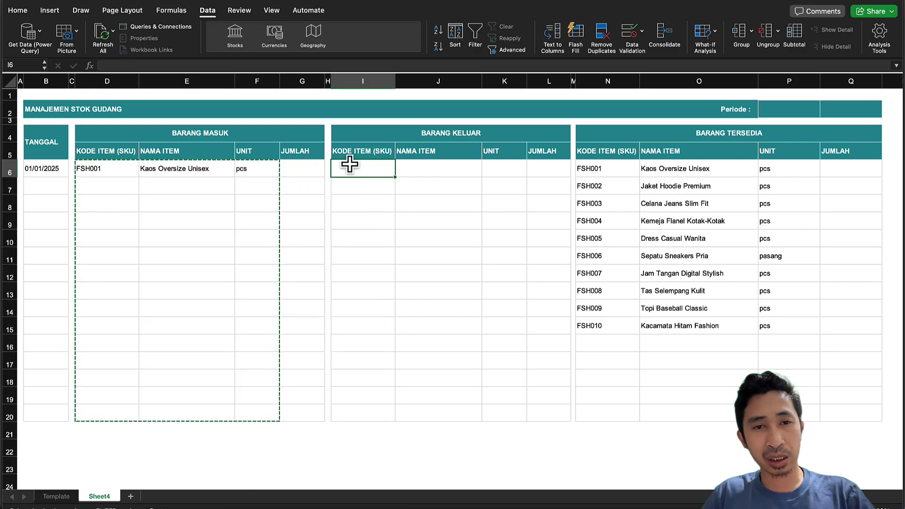
{"action": "right_click", "coordinate": [349, 167]}
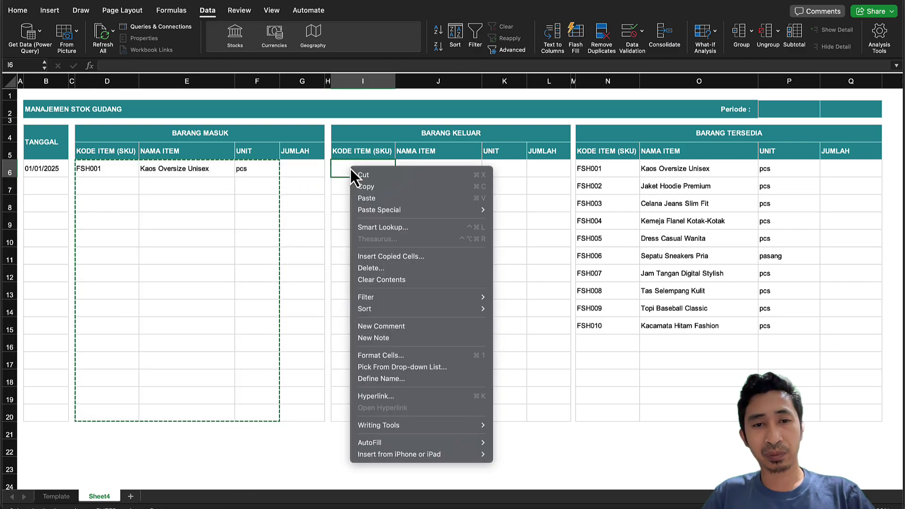
{"action": "mouse_move", "coordinate": [371, 213]}
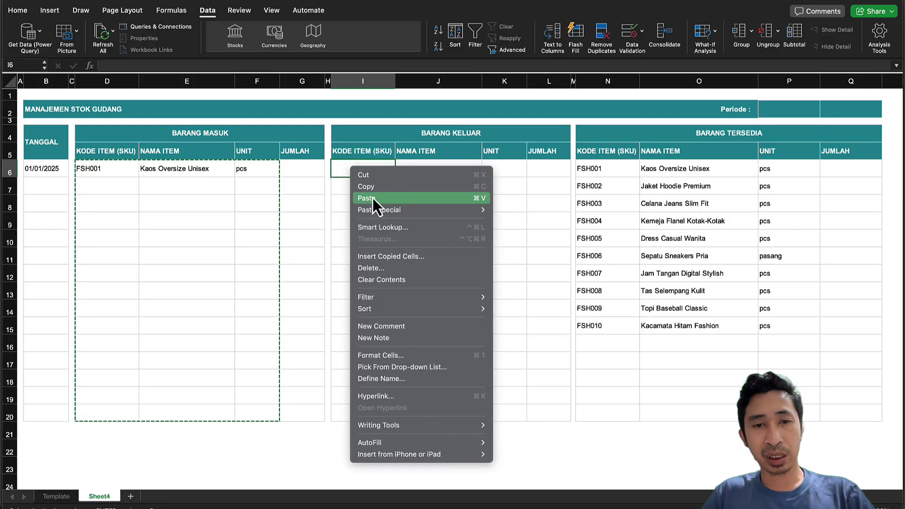
{"action": "left_click", "coordinate": [374, 197]}
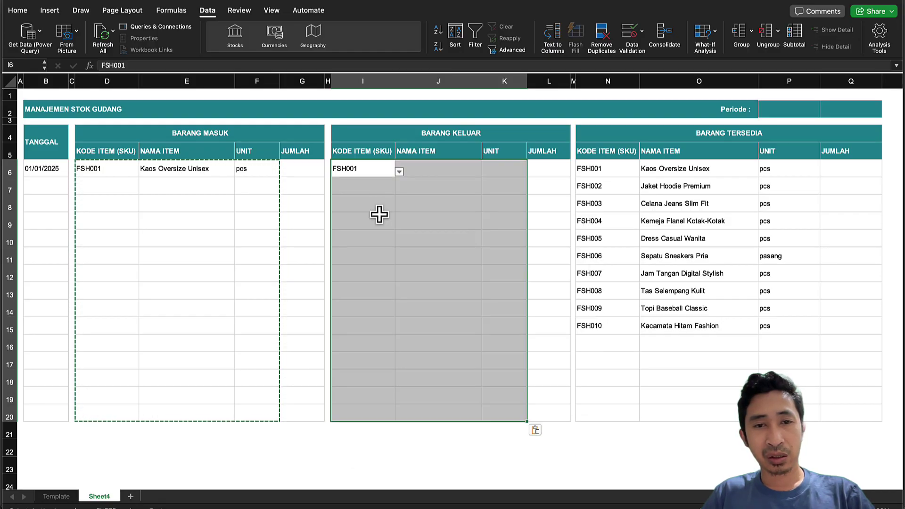
{"action": "left_click", "coordinate": [378, 218]}
{"action": "key", "text": "Escape"}
- Examine which columns the pasted J6 formula uses as its lookup table
{"action": "left_click", "coordinate": [387, 170]}
{"action": "left_click", "coordinate": [428, 166]}
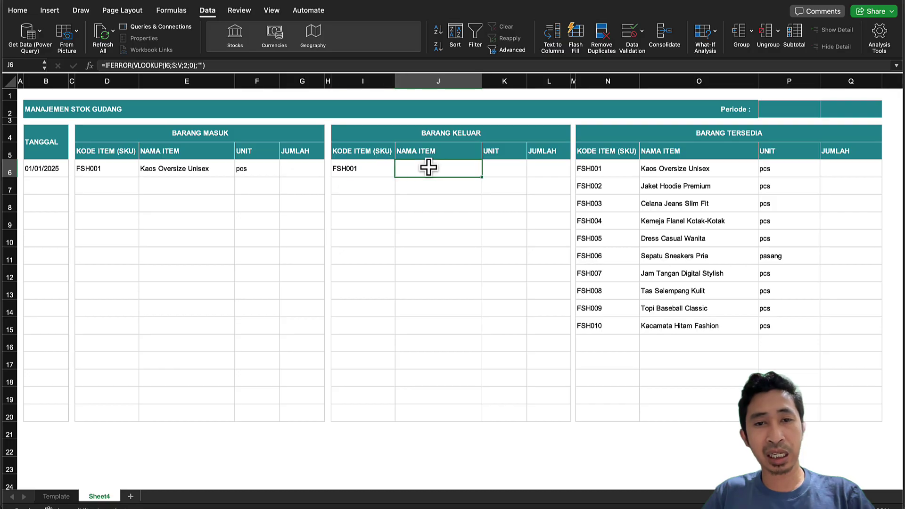
{"action": "double_click", "coordinate": [428, 166]}
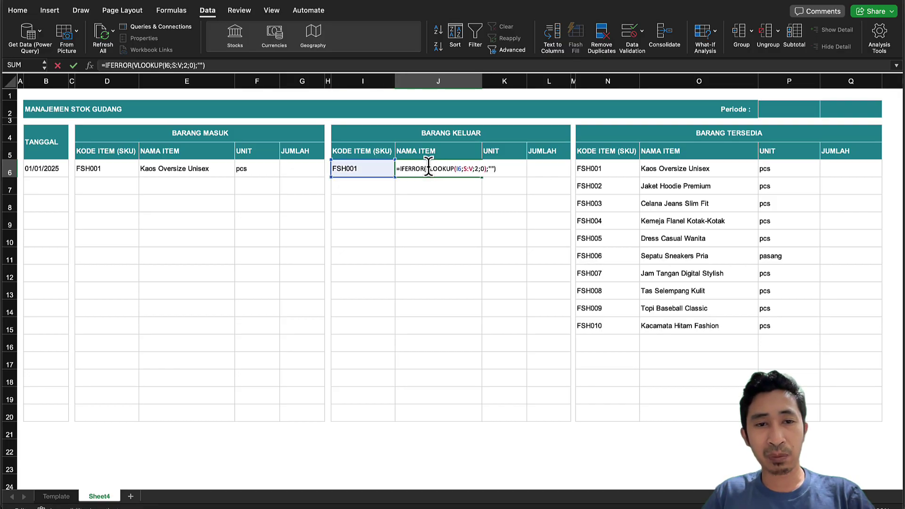
{"action": "scroll", "coordinate": [638, 178], "scroll_direction": "right", "scroll_amount": 10}
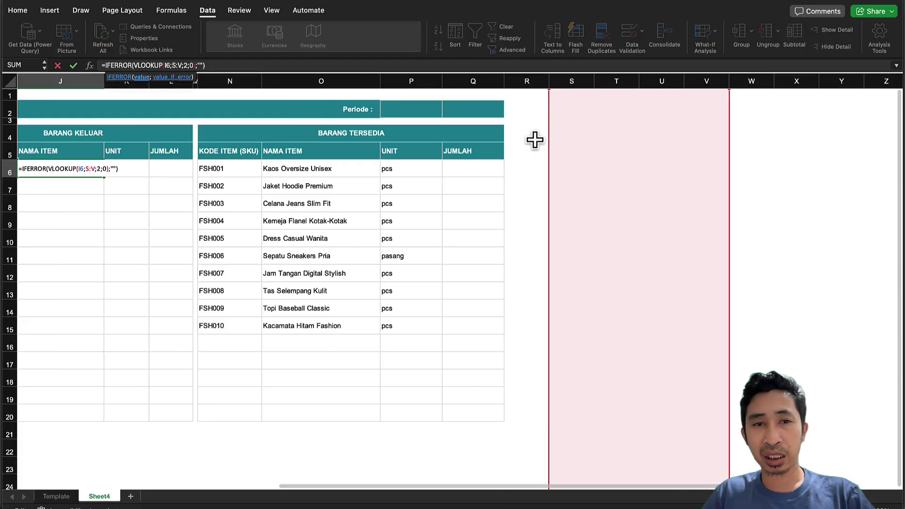
{"action": "scroll", "coordinate": [459, 162], "scroll_direction": "left", "scroll_amount": 10}
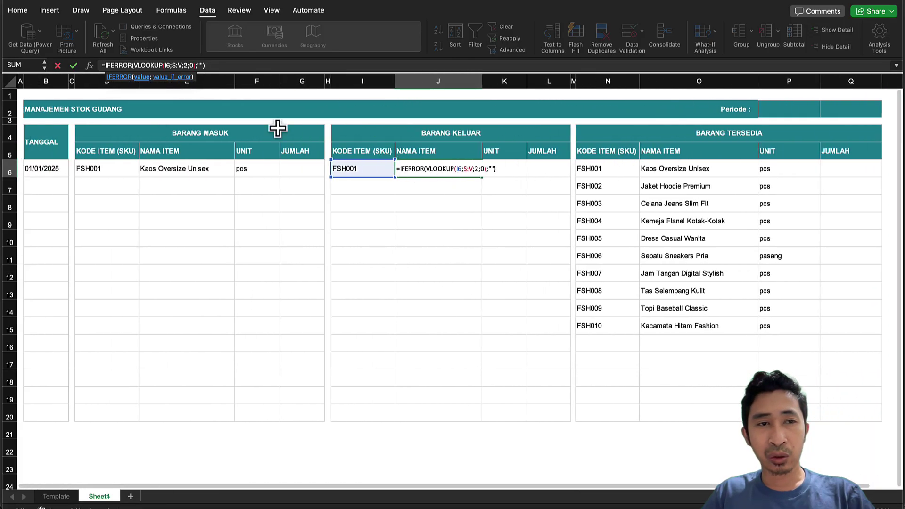
{"action": "scroll", "coordinate": [660, 198], "scroll_direction": "right", "scroll_amount": 4}
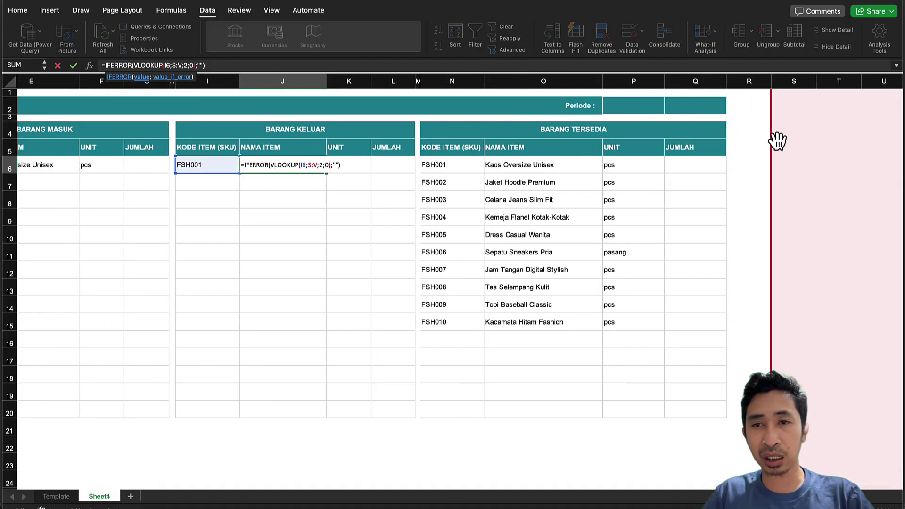
{"action": "scroll", "coordinate": [743, 204], "scroll_direction": "left", "scroll_amount": 2}
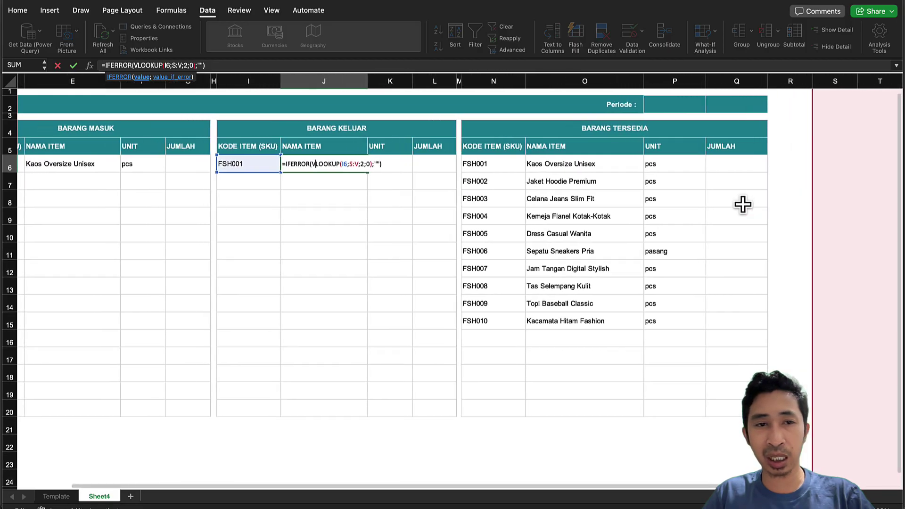
- Change the lookup range in J6 to columns N:Q, making it =IFERROR(VLOOKUP(I6;N:Q;2;0);"")
{"action": "left_click", "coordinate": [349, 166]}
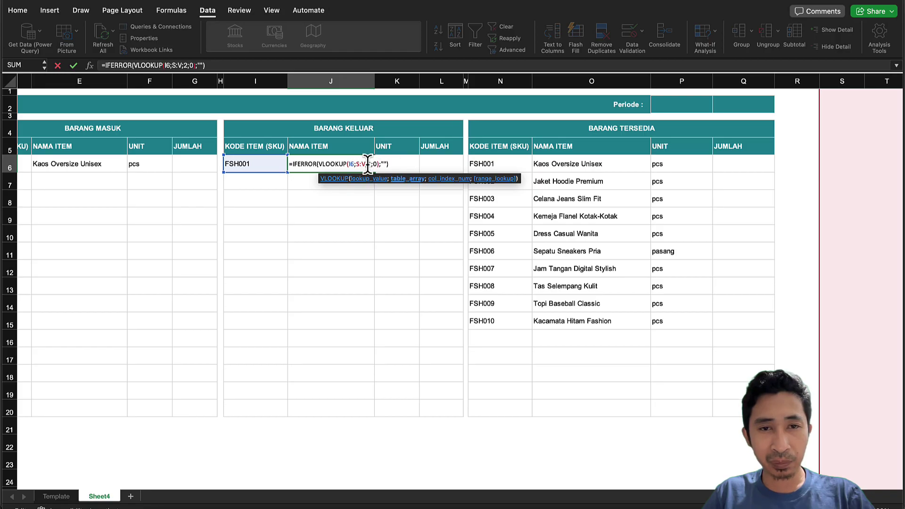
{"action": "key", "text": "BackSpace"}
{"action": "key", "text": "BackSpace"}
{"action": "key", "text": "BackSpace"}
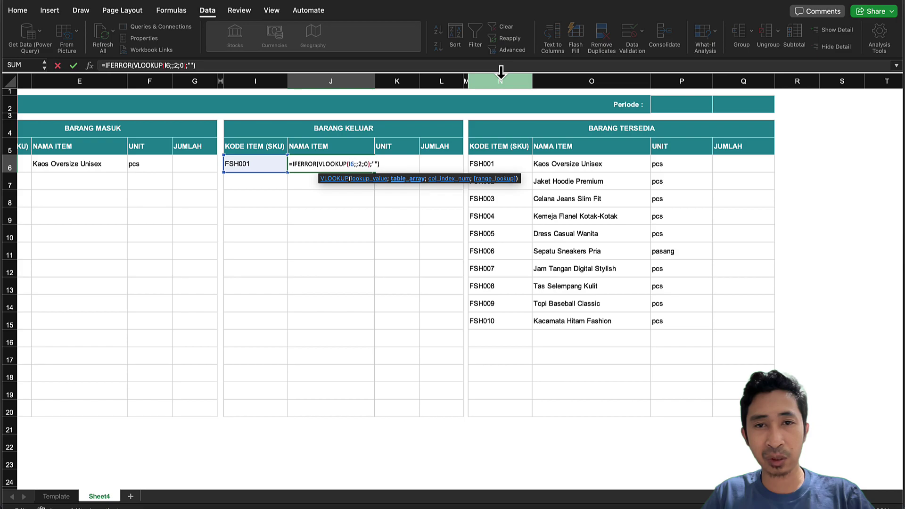
{"action": "type", "text": "N:Q"}
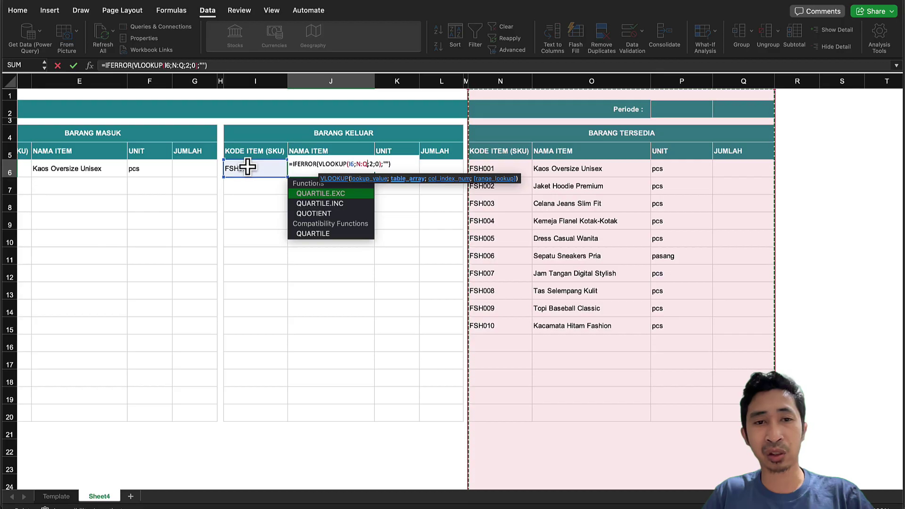
{"action": "key", "text": "F4"}
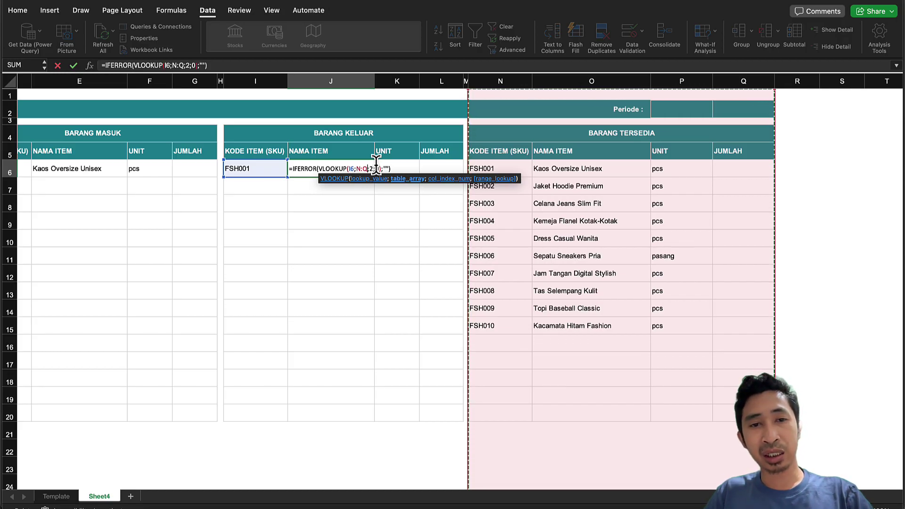
{"action": "key", "text": "Return"}
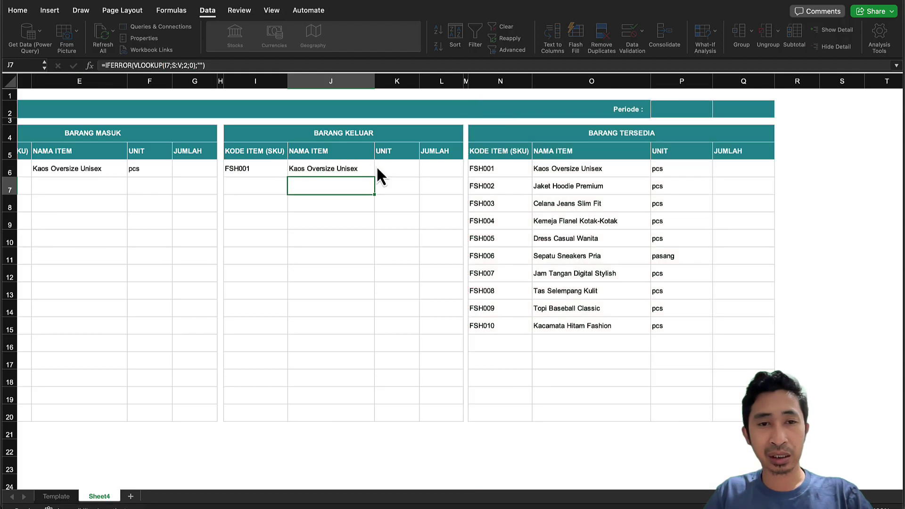
- Change the lookup range in K6 to columns N:Q, making it =IFERROR(VLOOKUP(I6;N:Q;3;0);"")
{"action": "left_click", "coordinate": [330, 174]}
{"action": "double_click", "coordinate": [395, 171]}
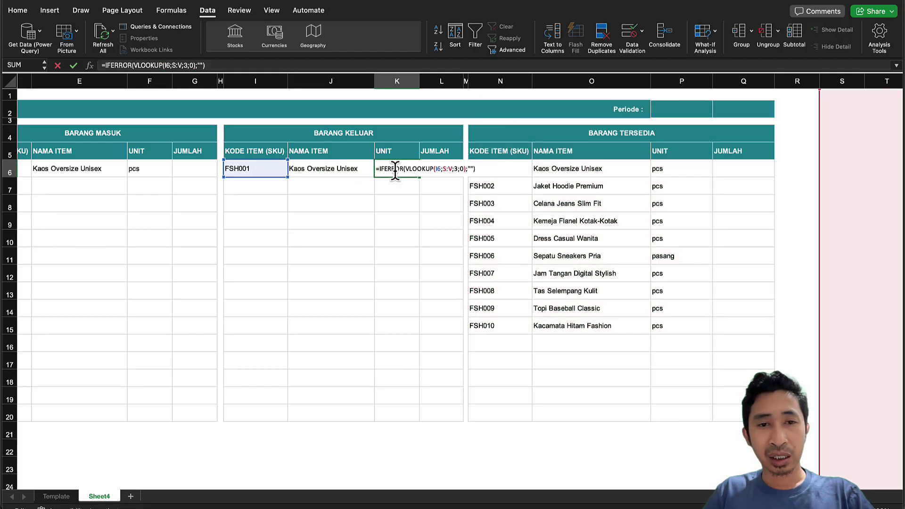
{"action": "left_click", "coordinate": [451, 168]}
{"action": "key", "text": "BackSpace"}
{"action": "key", "text": "BackSpace"}
{"action": "key", "text": "BackSpace"}
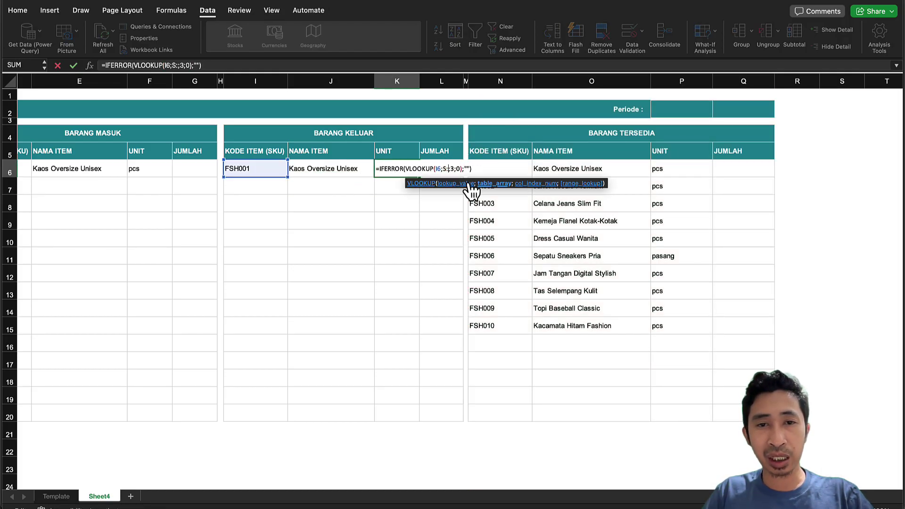
{"action": "left_click", "coordinate": [509, 80]}
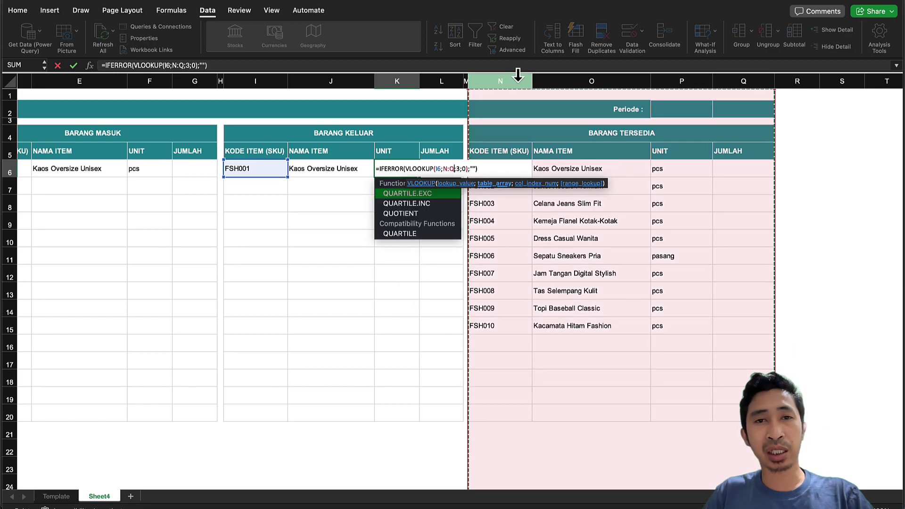
{"action": "key", "text": "Return"}
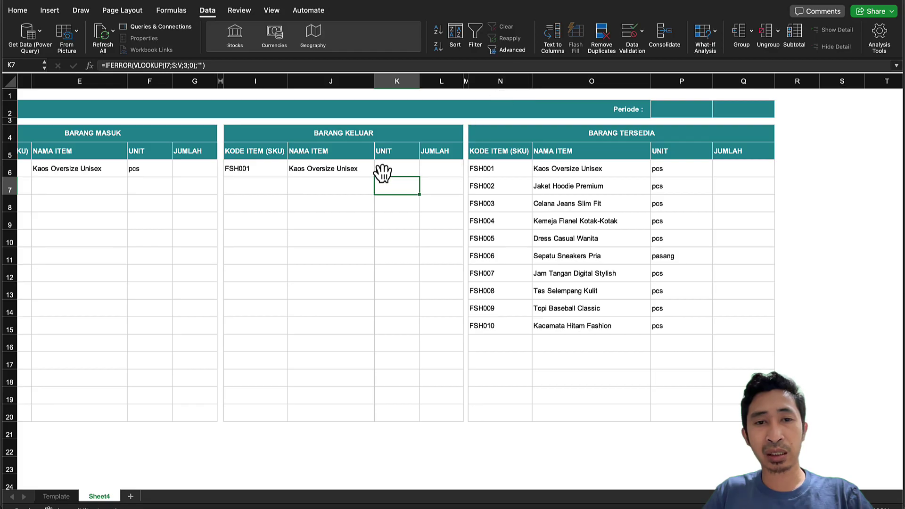
- Copy the NAMA ITEM and UNIT lookup formulas from J6:K6 into J7:K20 of the BARANG KELUAR table
{"action": "left_click", "coordinate": [329, 172]}
{"action": "key", "text": "Down"}
{"action": "key", "text": "Up"}
{"action": "key", "text": "shift+Right"}
{"action": "key", "text": "super+c"}
{"action": "key", "text": "Down"}
{"action": "key", "text": "shift+Down"}
{"action": "key", "text": "shift+Down"}
{"action": "key", "text": "shift+Down"}
{"action": "key", "text": "shift+Down"}
{"action": "key", "text": "shift+Down"}
{"action": "key", "text": "shift+Down"}
{"action": "key", "text": "shift+Down"}
{"action": "key", "text": "shift+Down"}
{"action": "key", "text": "shift+Down"}
{"action": "key", "text": "shift+Down"}
{"action": "key", "text": "shift+Down"}
{"action": "key", "text": "shift+Down"}
{"action": "key", "text": "shift+Down"}
{"action": "key", "text": "shift+Right"}
{"action": "key", "text": "super+v"}
{"action": "key", "text": "Escape"}
- Test the BARANG KELUAR item code dropdown in I6 with FSH003 and FSH002, ending on FSH001
{"action": "left_click", "coordinate": [269, 172]}
{"action": "left_click", "coordinate": [291, 172]}
{"action": "left_click", "coordinate": [256, 205]}
{"action": "left_click", "coordinate": [292, 172]}
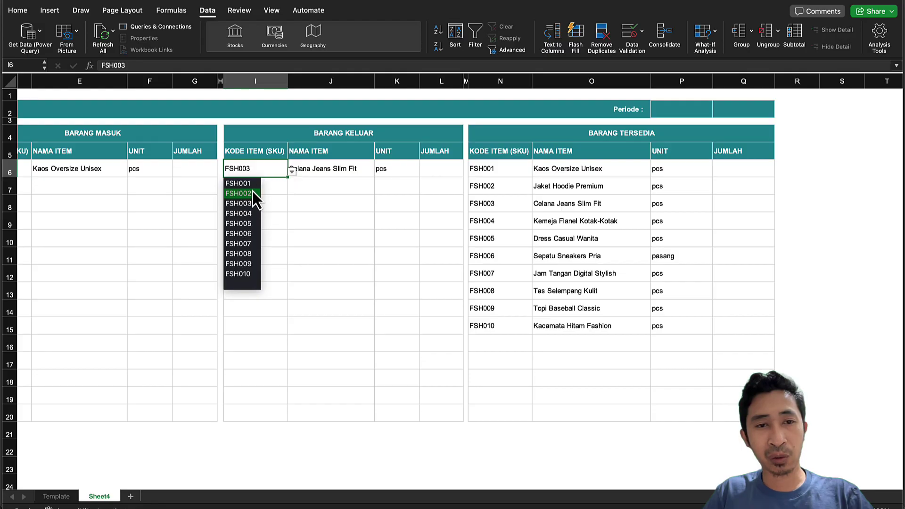
{"action": "left_click", "coordinate": [252, 193]}
{"action": "left_click", "coordinate": [292, 172]}
{"action": "left_click", "coordinate": [244, 184]}
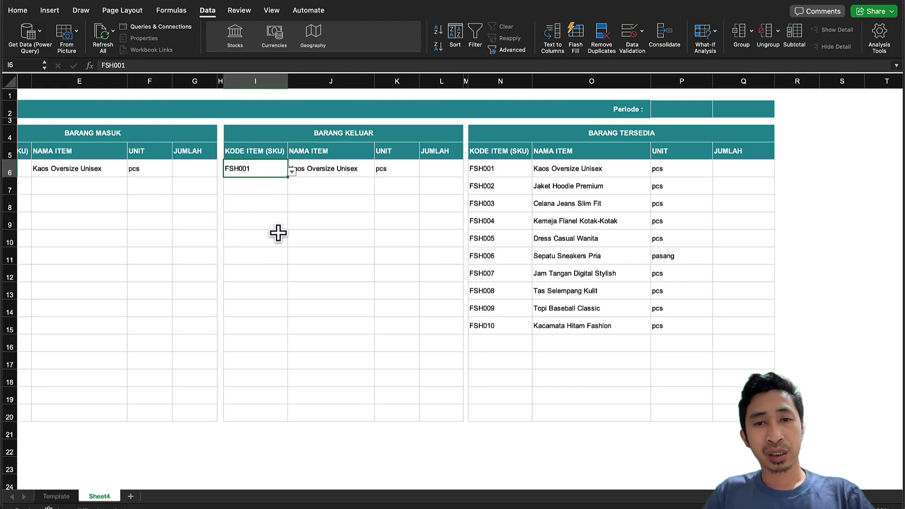
- Enter a JUMLAH of 10 for FSH001 in cell G6 of the BARANG MASUK table
{"action": "scroll", "coordinate": [277, 233], "scroll_direction": "left", "scroll_amount": 5}
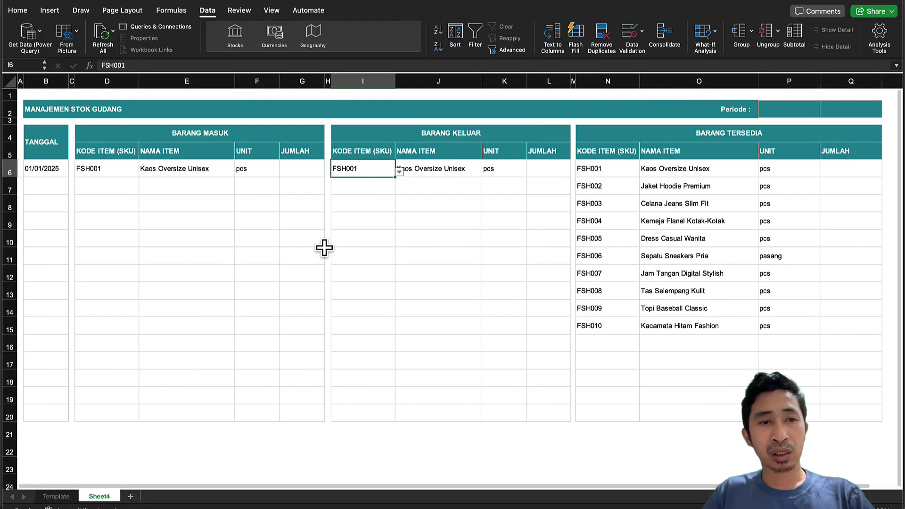
{"action": "left_click", "coordinate": [264, 202]}
{"action": "left_click", "coordinate": [303, 170]}
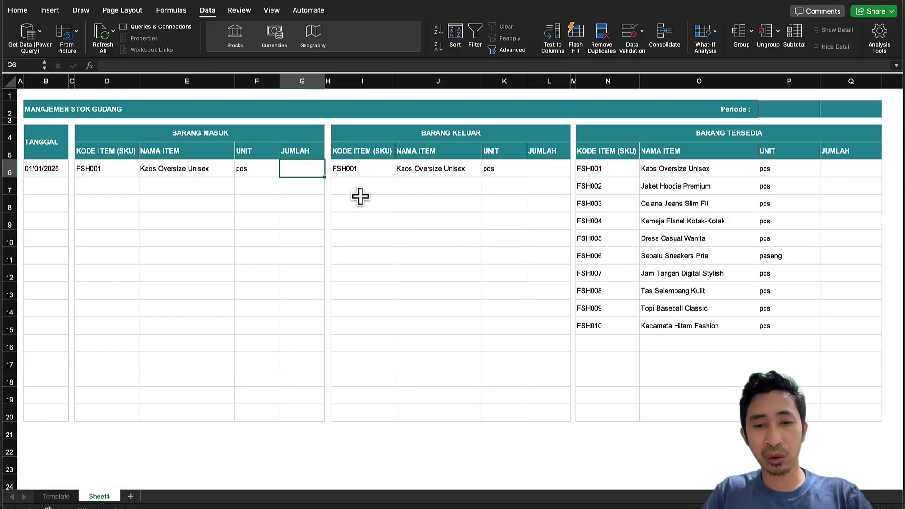
{"action": "key", "text": "Return"}
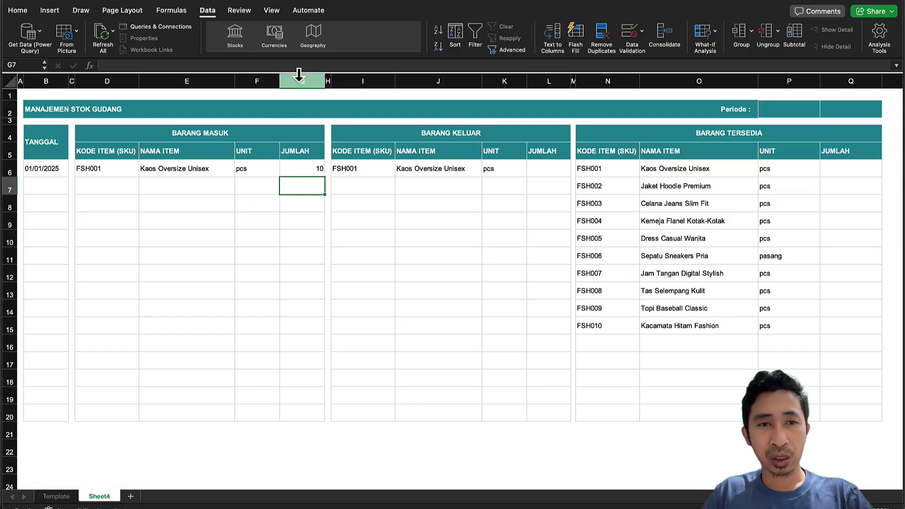
- Center the contents of the UNIT and JUMLAH columns F, G, K and L horizontally
{"action": "left_click", "coordinate": [301, 81]}
{"action": "left_click", "coordinate": [15, 12]}
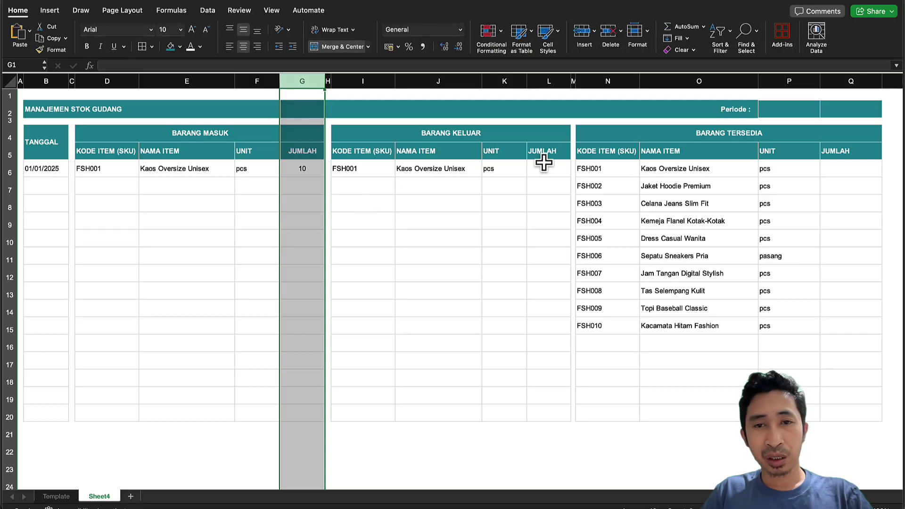
{"action": "left_click_drag", "start_coordinate": [503, 76], "coordinate": [549, 81]}
{"action": "left_click", "coordinate": [245, 47]}
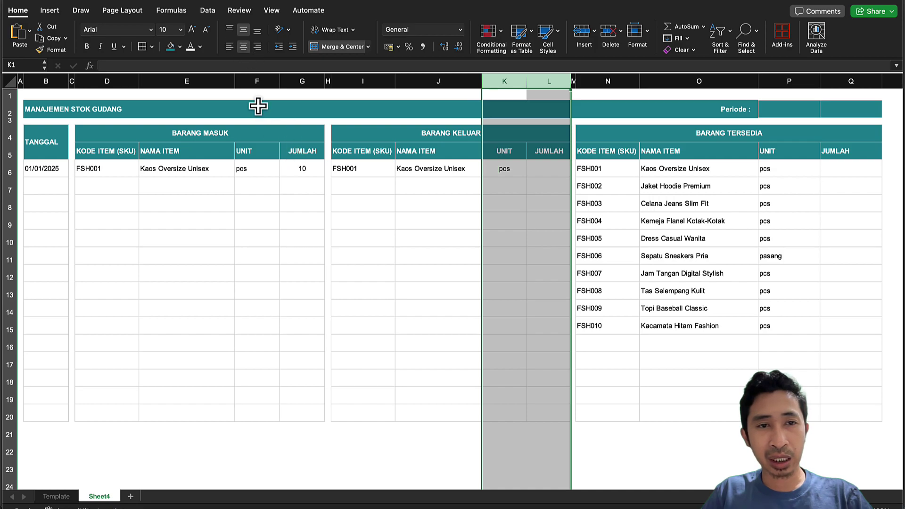
{"action": "left_click", "coordinate": [257, 75]}
{"action": "left_click", "coordinate": [243, 47]}
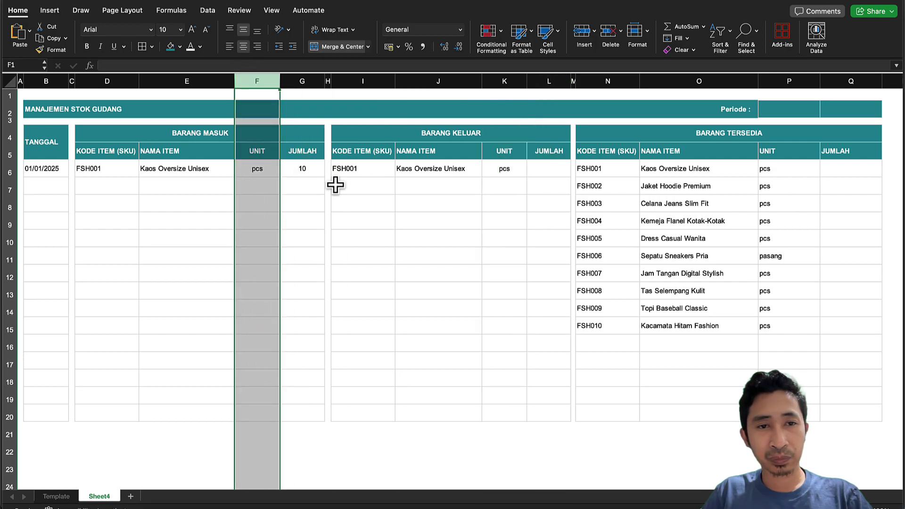
- Enter a JUMLAH of 3 for FSH001 in cell L6 of the BARANG KELUAR table
{"action": "left_click", "coordinate": [335, 185]}
{"action": "left_click", "coordinate": [519, 166]}
{"action": "left_click", "coordinate": [550, 161]}
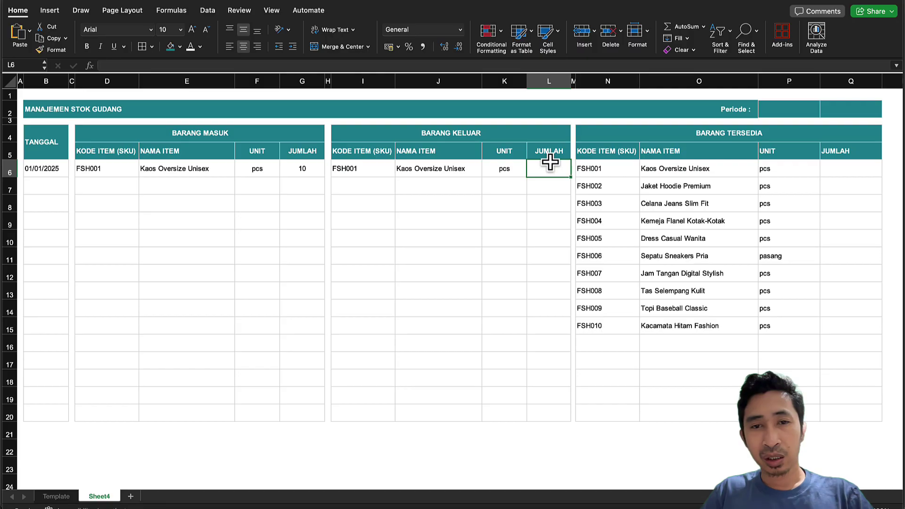
{"action": "type", "text": "3"}
{"action": "key", "text": "Return"}
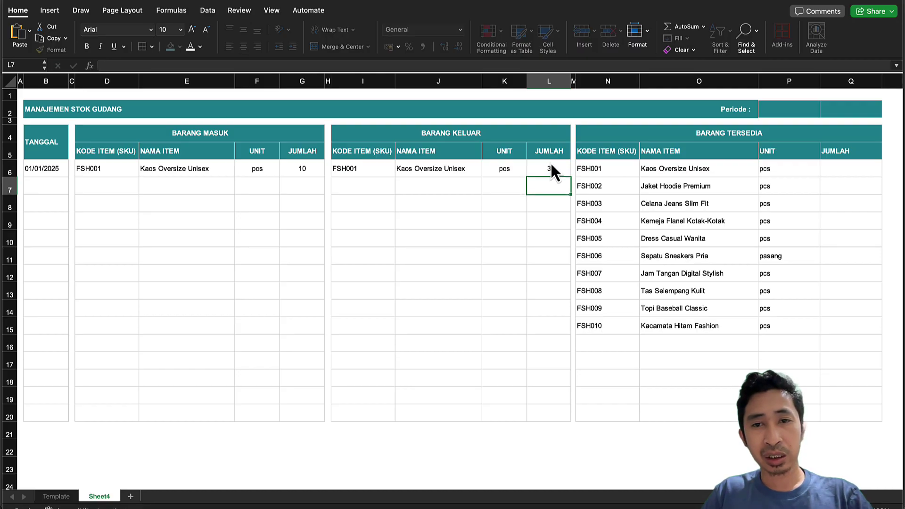
- Examine the BARANG TERSEDIA quantity column together with the Periode cells in the header
{"action": "left_click", "coordinate": [842, 167]}
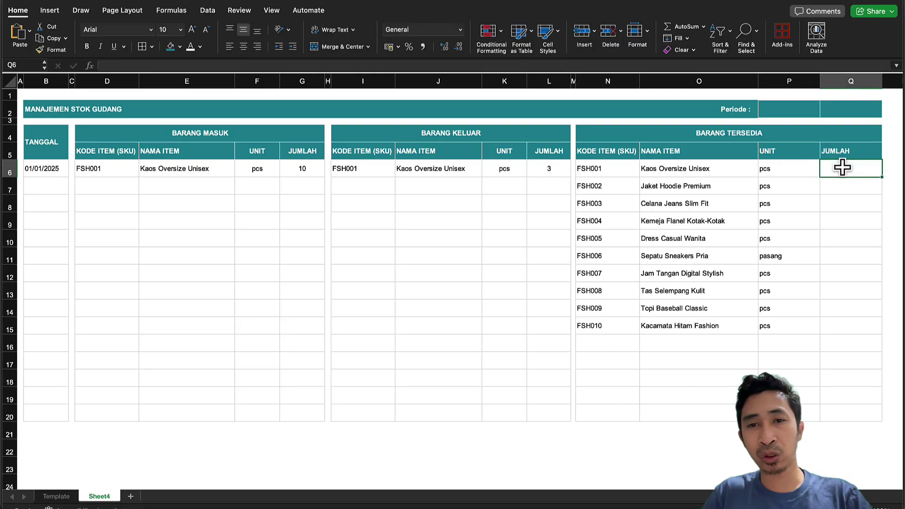
{"action": "left_click", "coordinate": [586, 173]}
{"action": "left_click", "coordinate": [821, 171]}
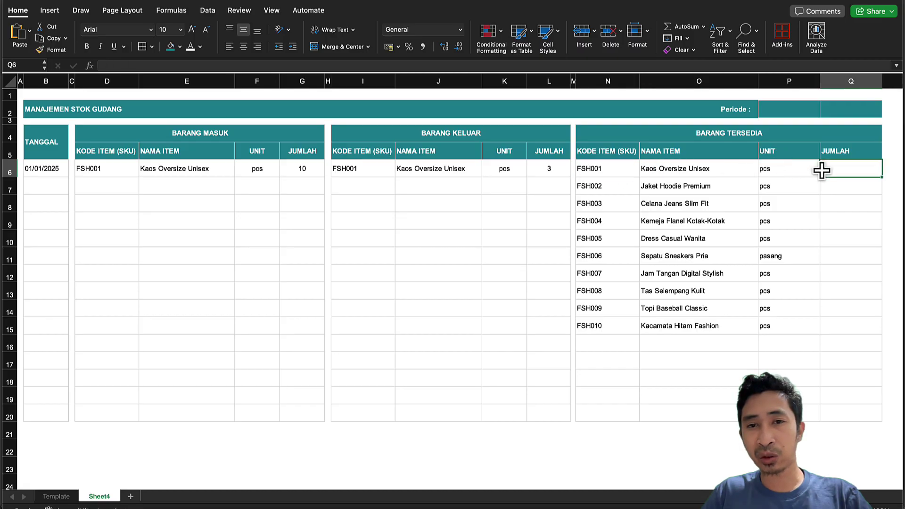
{"action": "left_click", "coordinate": [786, 110]}
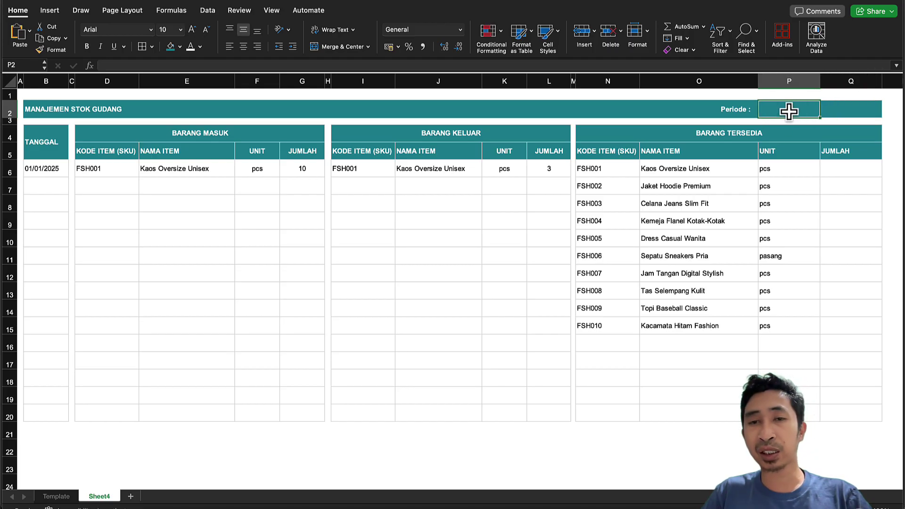
{"action": "left_click", "coordinate": [792, 151]}
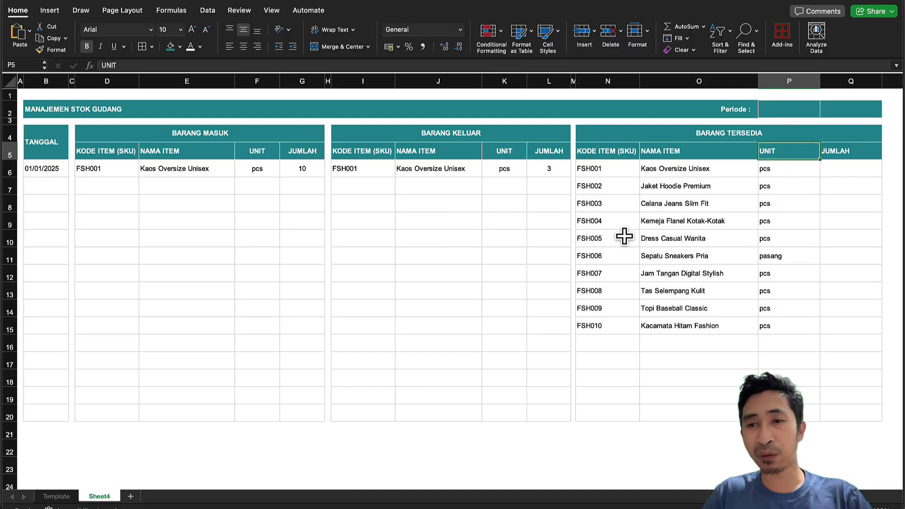
{"action": "left_click", "coordinate": [871, 170]}
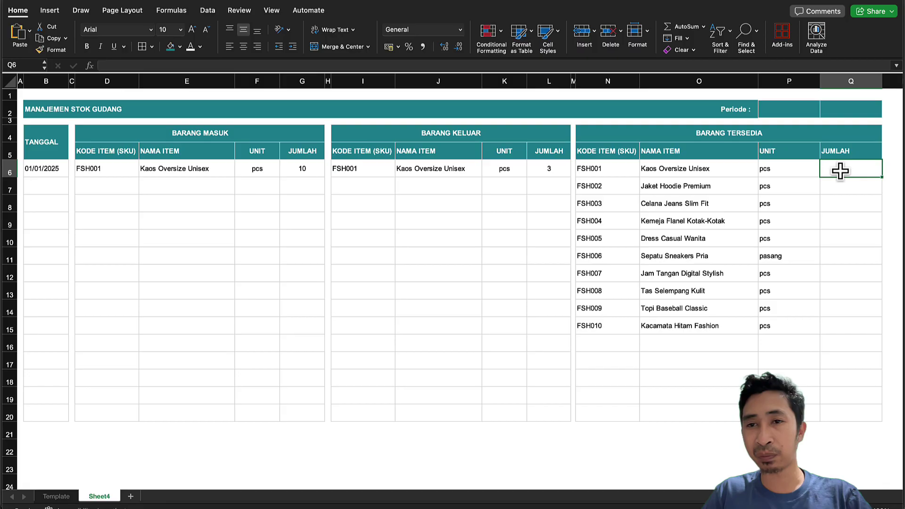
{"action": "left_click", "coordinate": [787, 111]}
{"action": "left_click", "coordinate": [709, 111]}
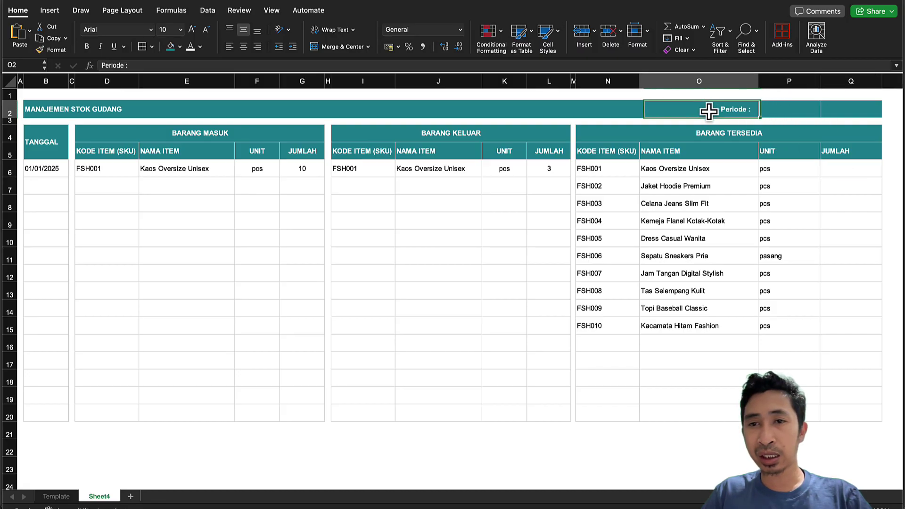
{"action": "left_click", "coordinate": [766, 109]}
- Fill the TANGGAL dates from B6 down to B9 as a daily series and set B7 to 01/01/2025
{"action": "left_click", "coordinate": [37, 186]}
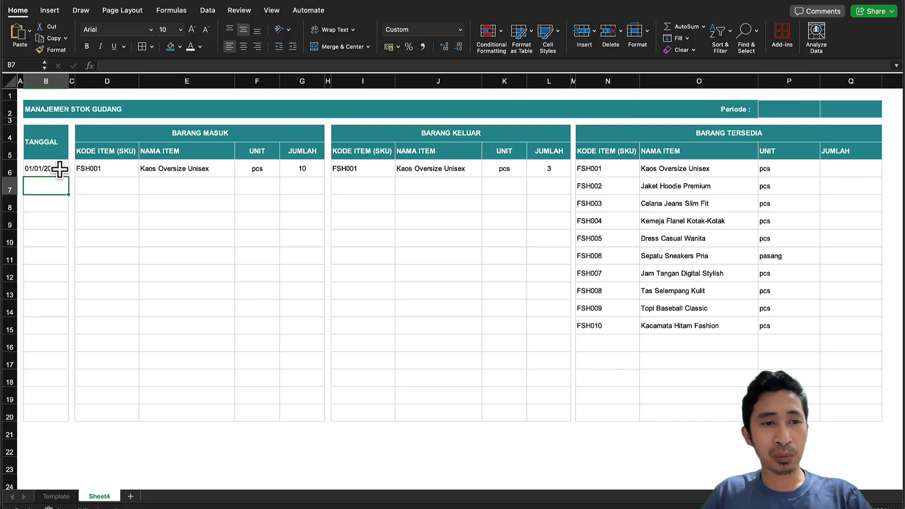
{"action": "left_click", "coordinate": [60, 169]}
{"action": "mouse_move", "coordinate": [67, 176]}
{"action": "left_mouse_down"}
{"action": "mouse_move", "coordinate": [65, 218]}
{"action": "mouse_move", "coordinate": [60, 170]}
{"action": "left_mouse_up"}
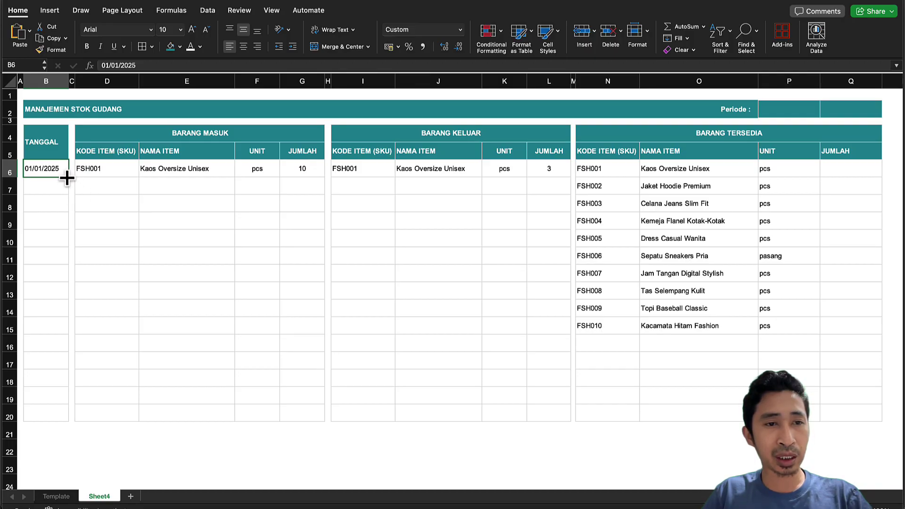
{"action": "left_click_drag", "start_coordinate": [67, 178], "coordinate": [62, 223]}
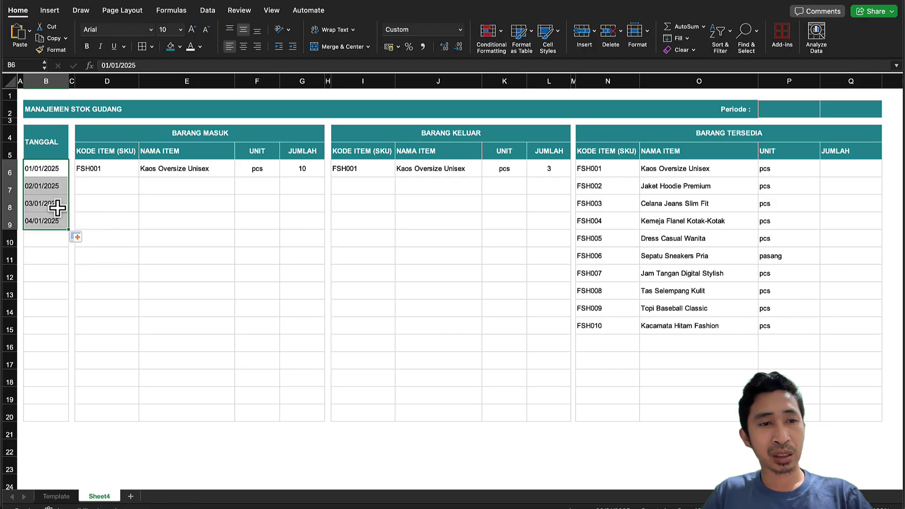
{"action": "left_click", "coordinate": [53, 187]}
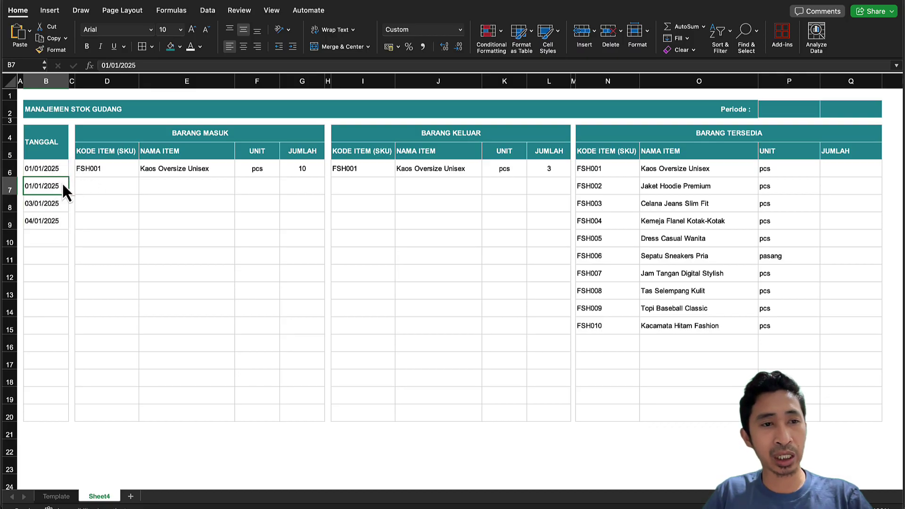
{"action": "left_click", "coordinate": [45, 202]}
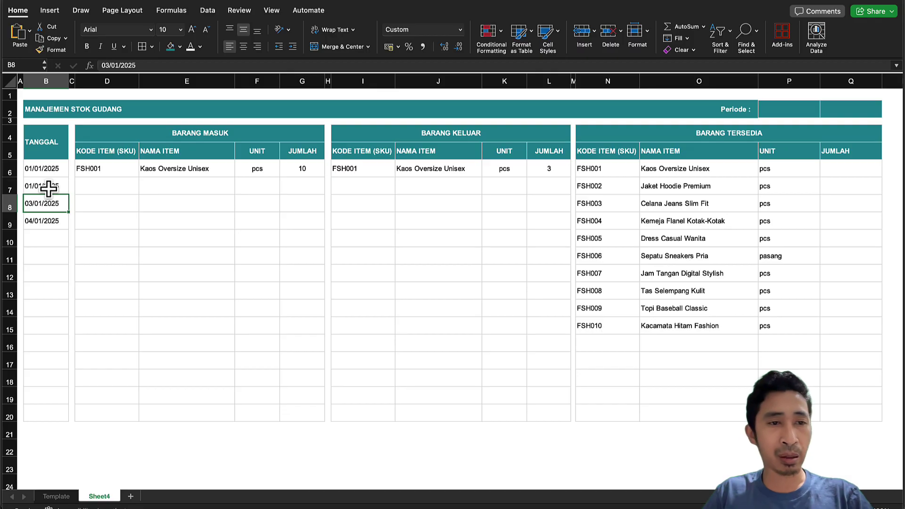
{"action": "left_click", "coordinate": [49, 220]}
{"action": "left_click", "coordinate": [49, 167]}
{"action": "left_click", "coordinate": [44, 253]}
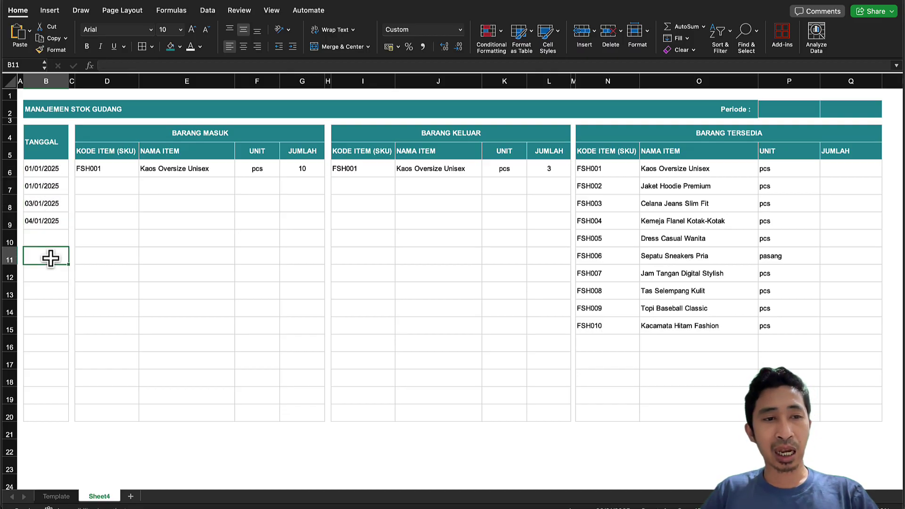
{"action": "left_click_drag", "start_coordinate": [39, 168], "coordinate": [48, 238]}
{"action": "left_click_drag", "start_coordinate": [49, 401], "coordinate": [49, 408]}
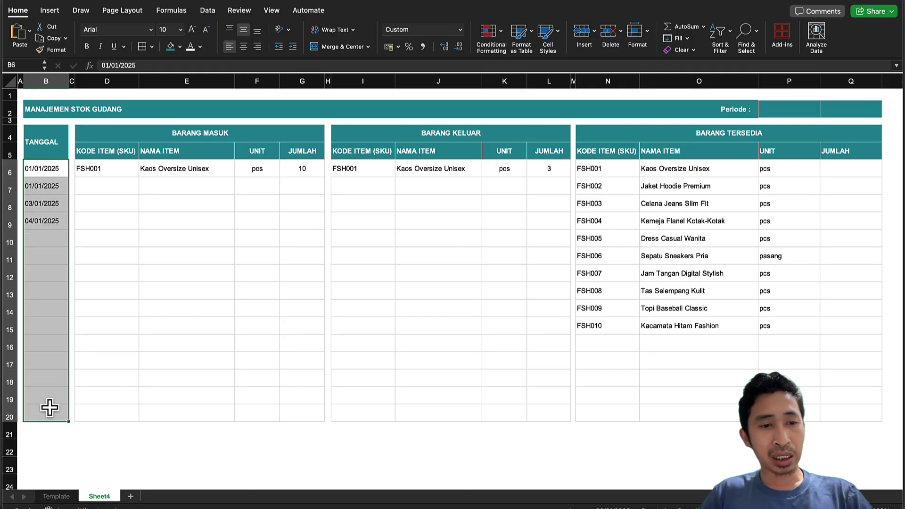
{"action": "left_click", "coordinate": [55, 198]}
{"action": "left_click", "coordinate": [797, 112]}
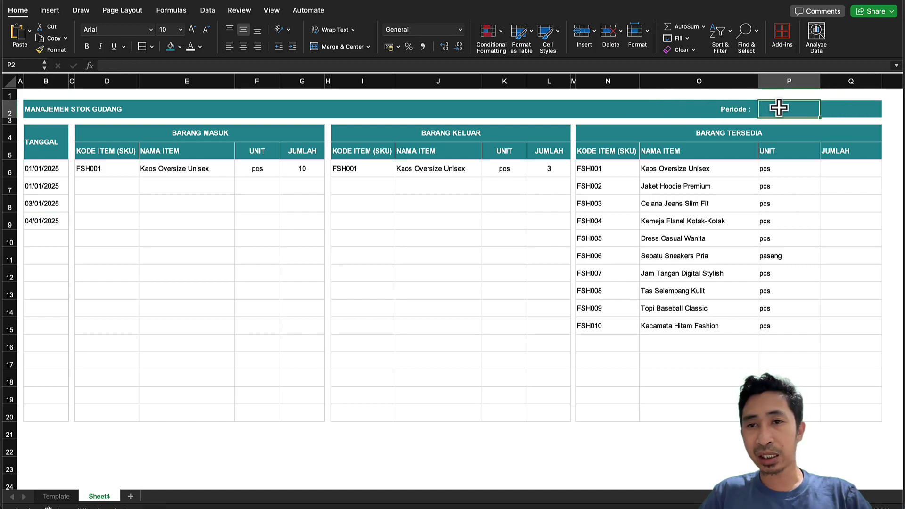
{"action": "left_click", "coordinate": [216, 14]}
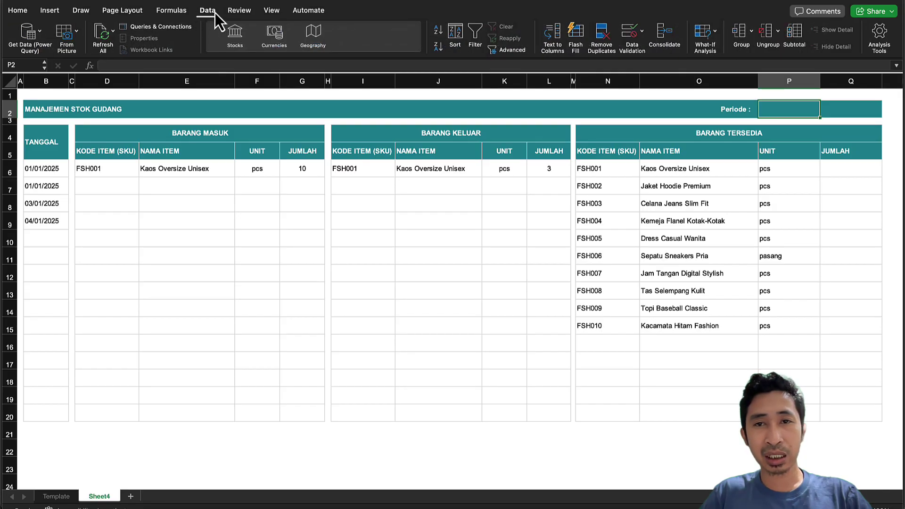
{"action": "left_click", "coordinate": [630, 33]}
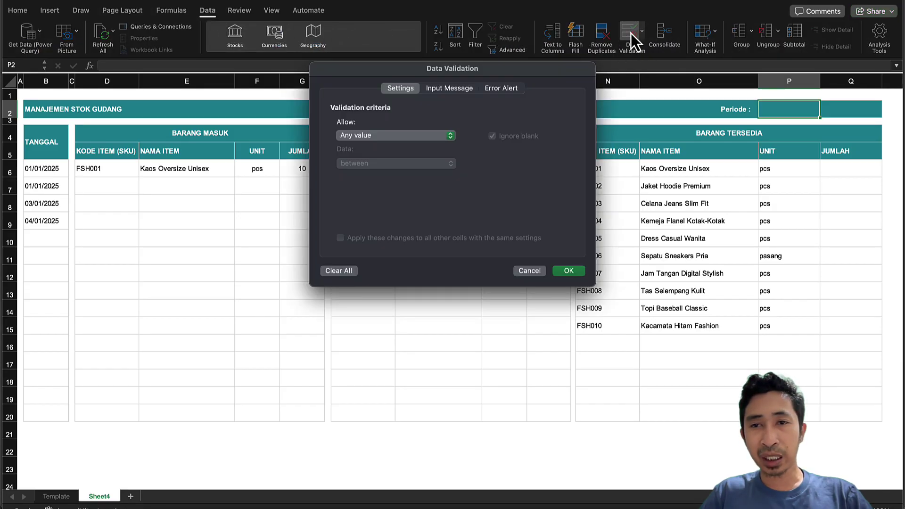
{"action": "left_click", "coordinate": [371, 136]}
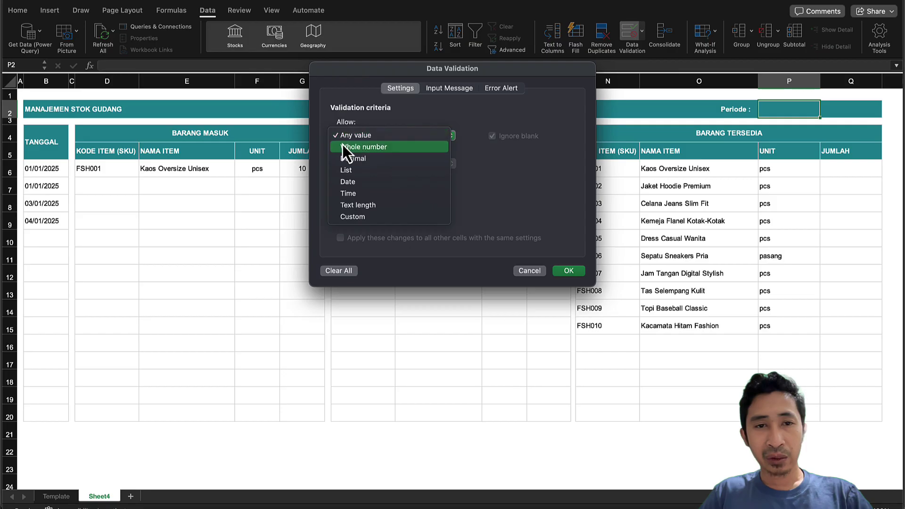
{"action": "left_click", "coordinate": [353, 217]}
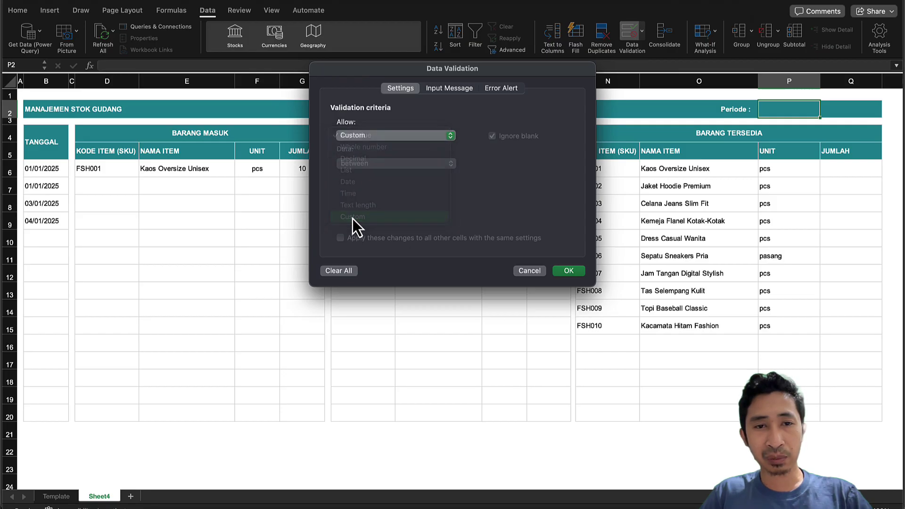
{"action": "left_click", "coordinate": [357, 191]}
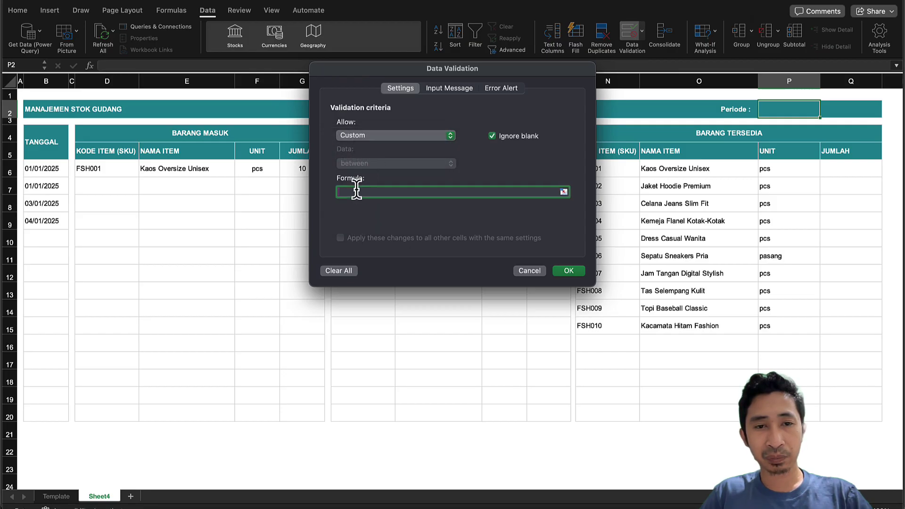
{"action": "left_click_drag", "start_coordinate": [383, 74], "coordinate": [349, 112]}
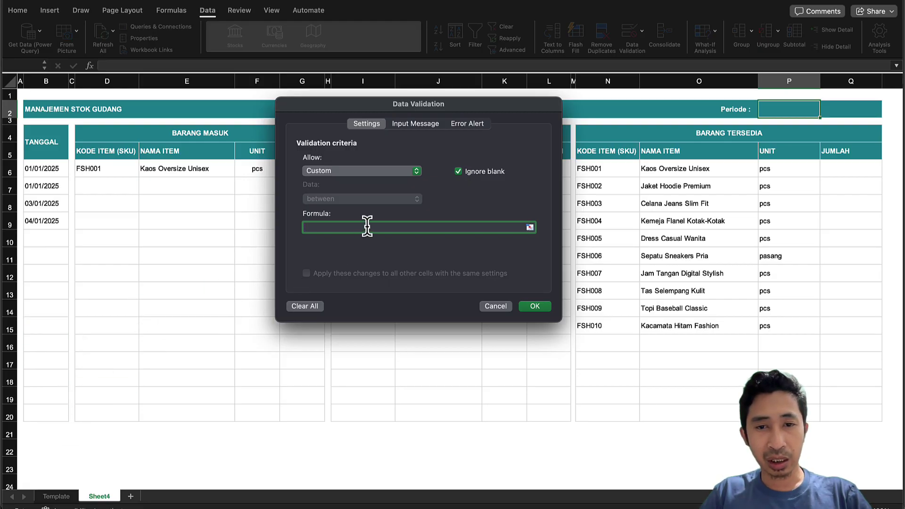
{"action": "left_click", "coordinate": [494, 306]}
{"action": "left_click", "coordinate": [542, 271]}
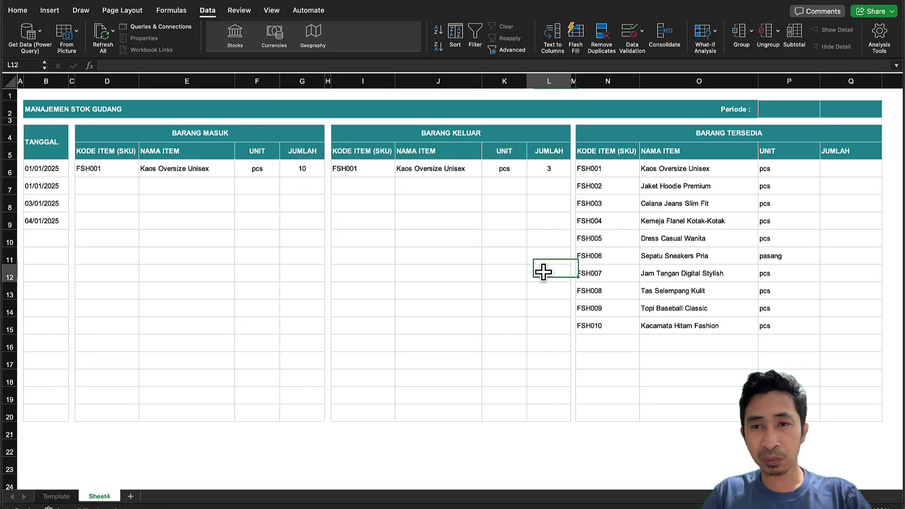
- Begin an OFFSET formula in cell E21 with the first TANGGAL date, $B$6, as its absolute reference
{"action": "left_click", "coordinate": [471, 191]}
{"action": "scroll", "coordinate": [471, 191], "scroll_direction": "down", "scroll_amount": 1}
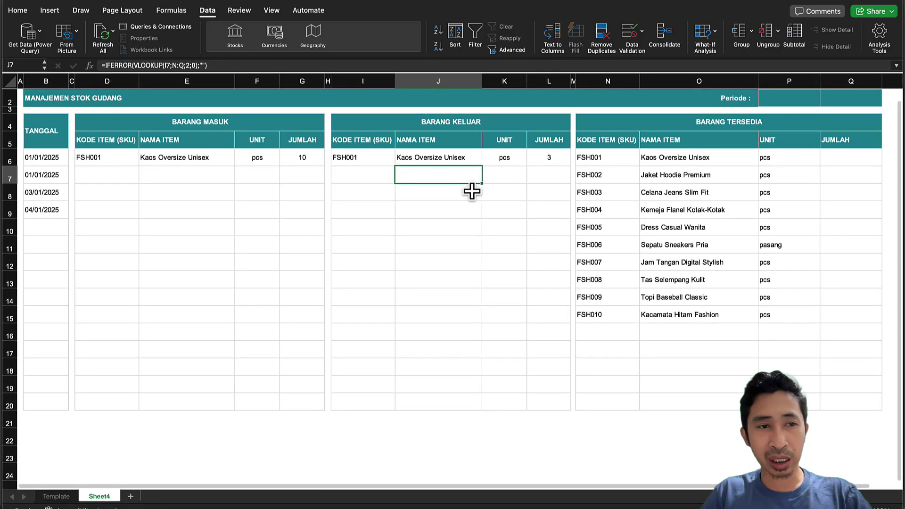
{"action": "left_click", "coordinate": [180, 426]}
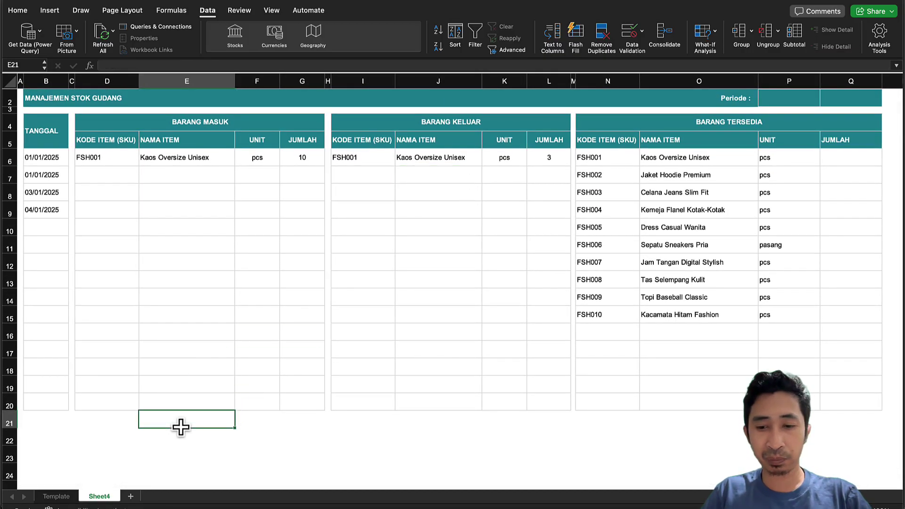
{"action": "type", "text": "="}
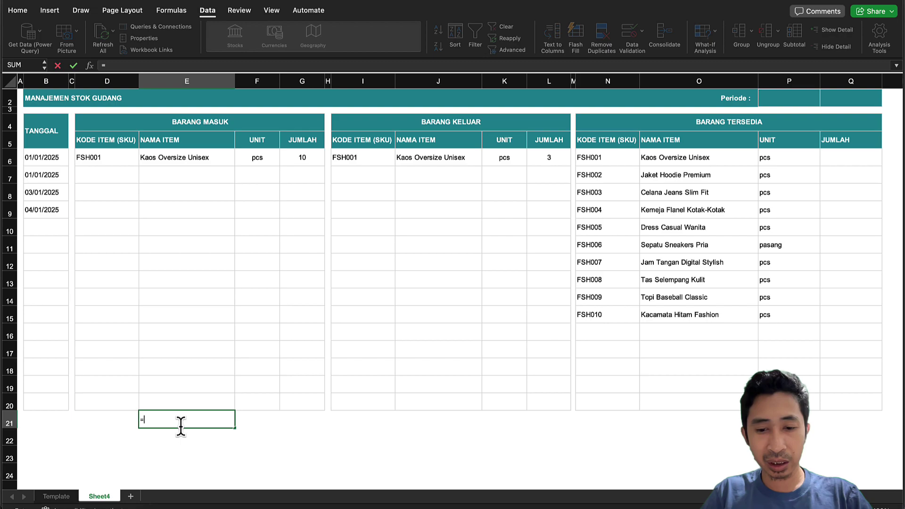
{"action": "type", "text": "of"}
{"action": "key", "text": "Tab"}
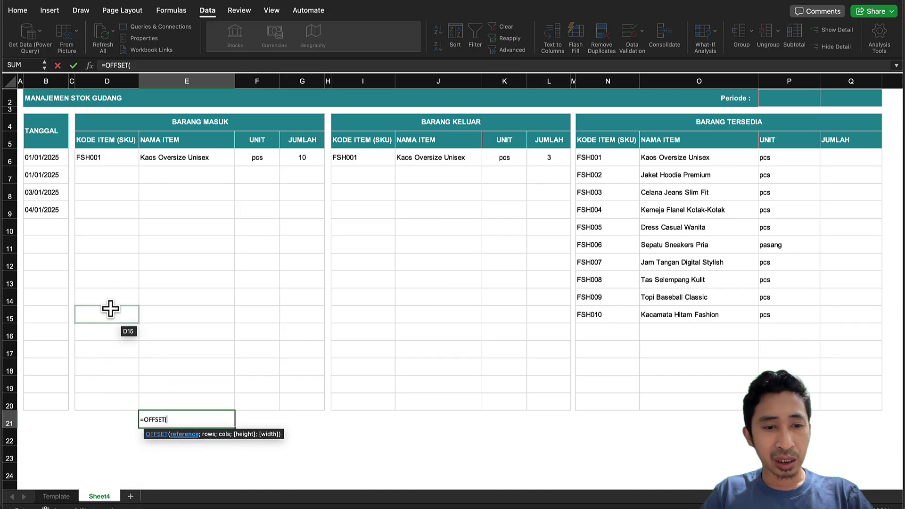
{"action": "left_click", "coordinate": [48, 158]}
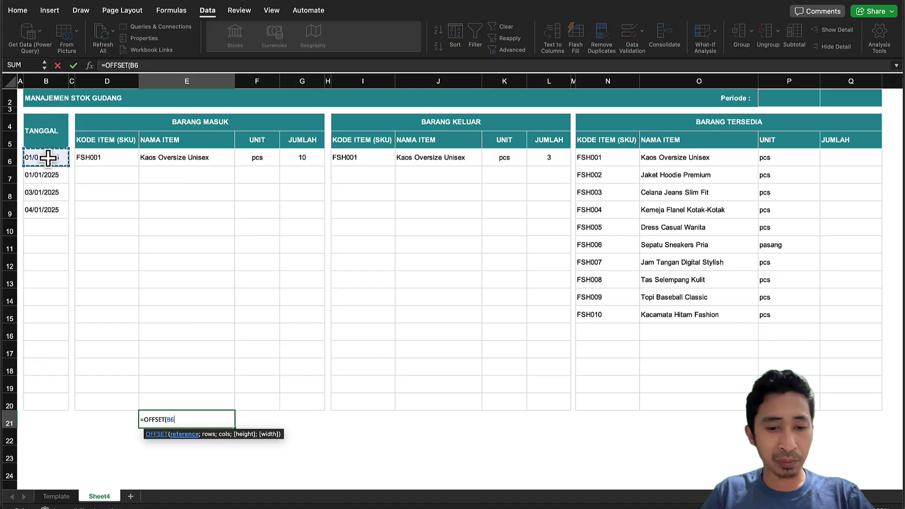
{"action": "key", "text": "F4"}
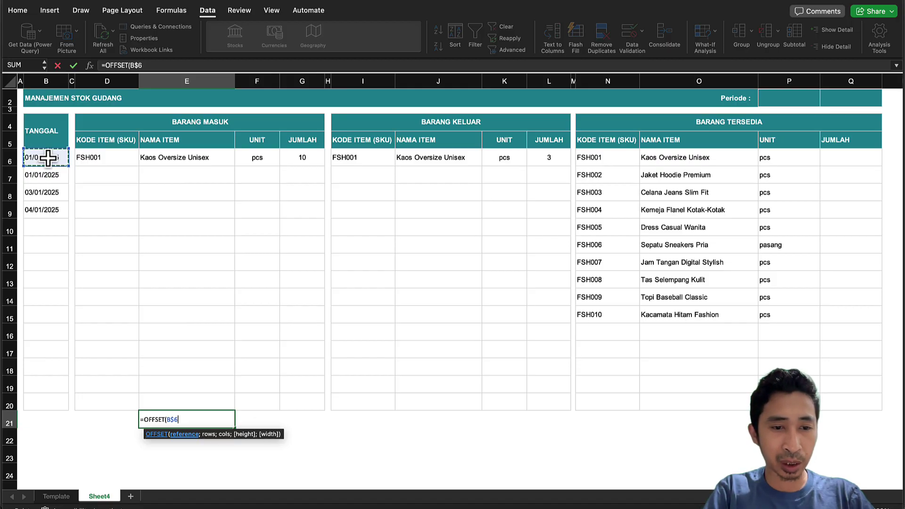
{"action": "key", "text": "F4"}
{"action": "key", "text": "F4"}
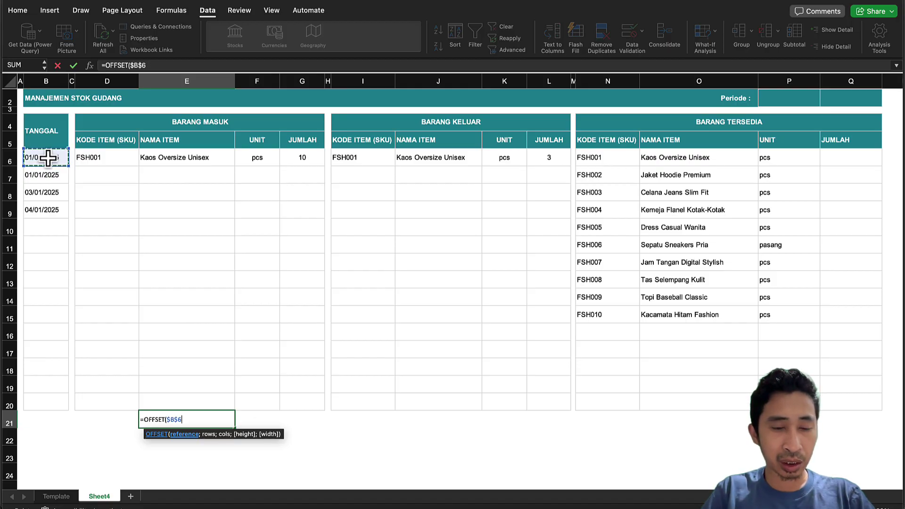
- Set the rows and cols arguments of the OFFSET formula in E21 to 0
{"action": "type", "text": ";"}
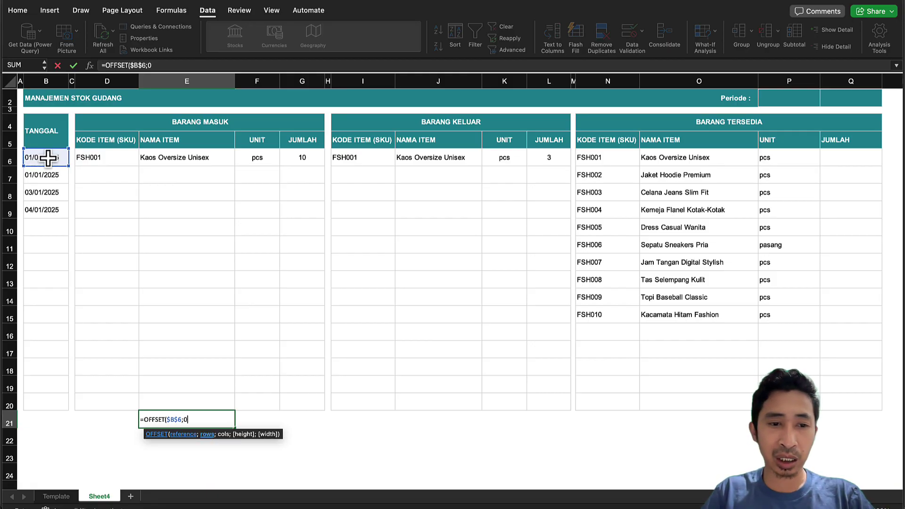
{"action": "type", "text": "0;"}
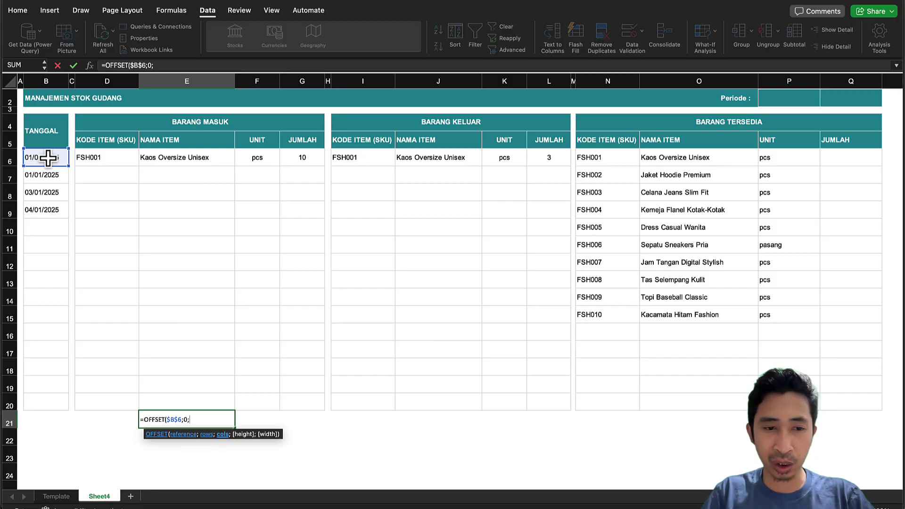
{"action": "type", "text": "0;"}
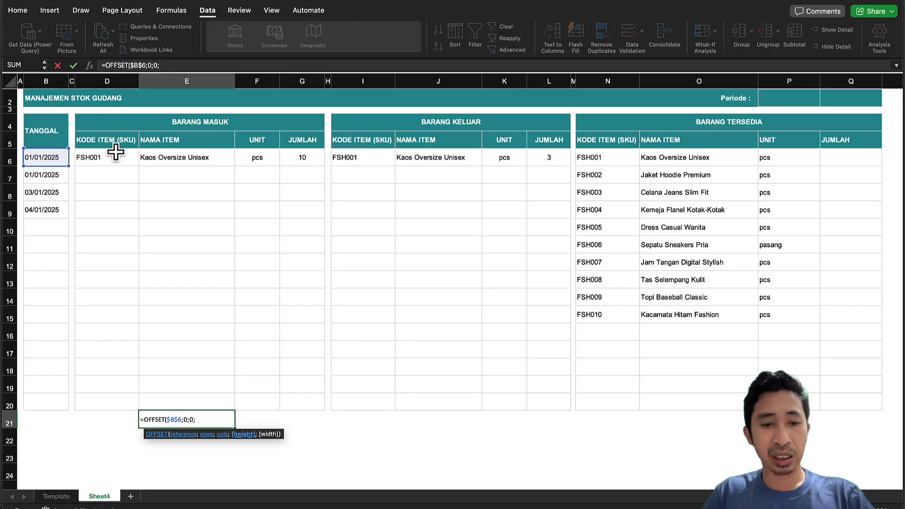
- Add a COUNTA function over the range B6:B6 as the height argument of the OFFSET formula
{"action": "type", "text": "coun"}
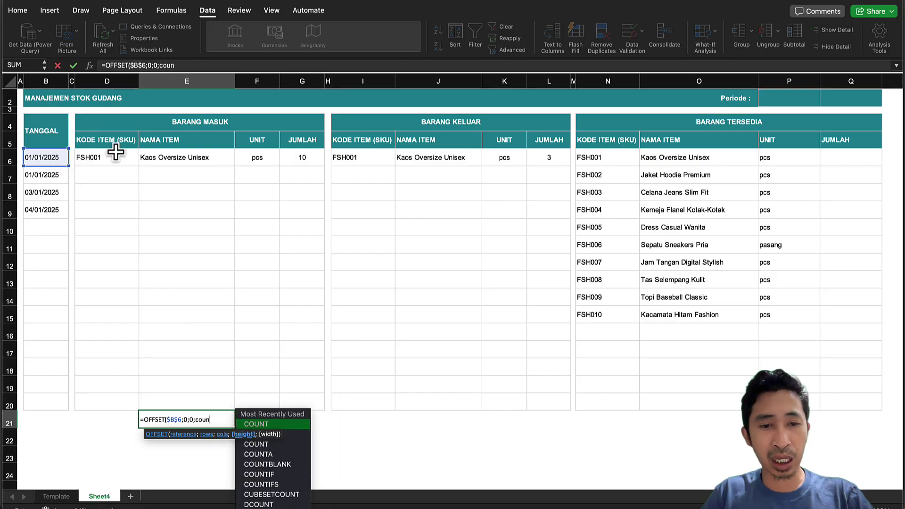
{"action": "double_click", "coordinate": [264, 454]}
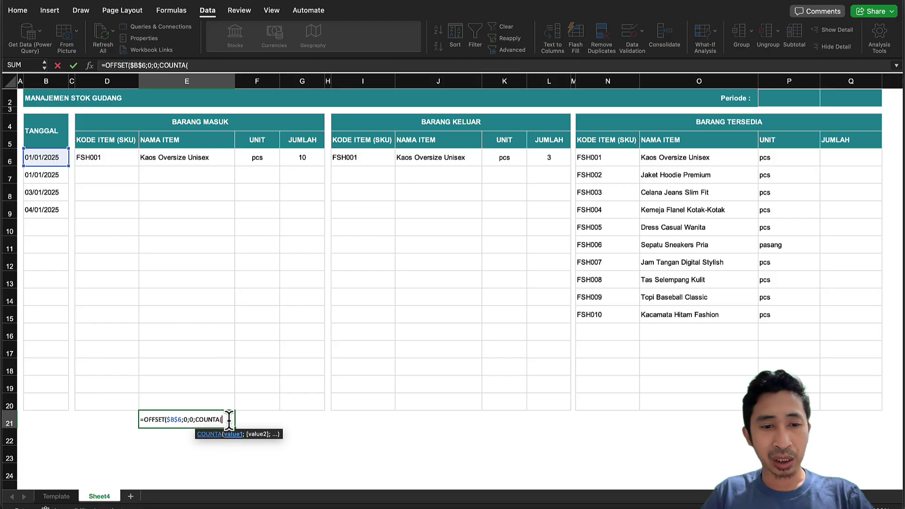
{"action": "mouse_move", "coordinate": [39, 157]}
{"action": "left_mouse_down"}
{"action": "mouse_move", "coordinate": [46, 175]}
{"action": "mouse_move", "coordinate": [45, 158]}
{"action": "left_mouse_up"}
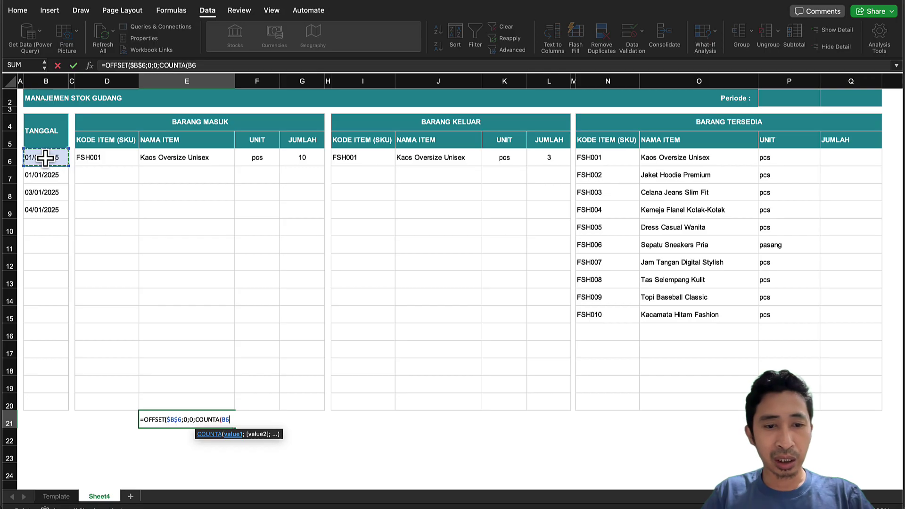
{"action": "type", "text": ":"}
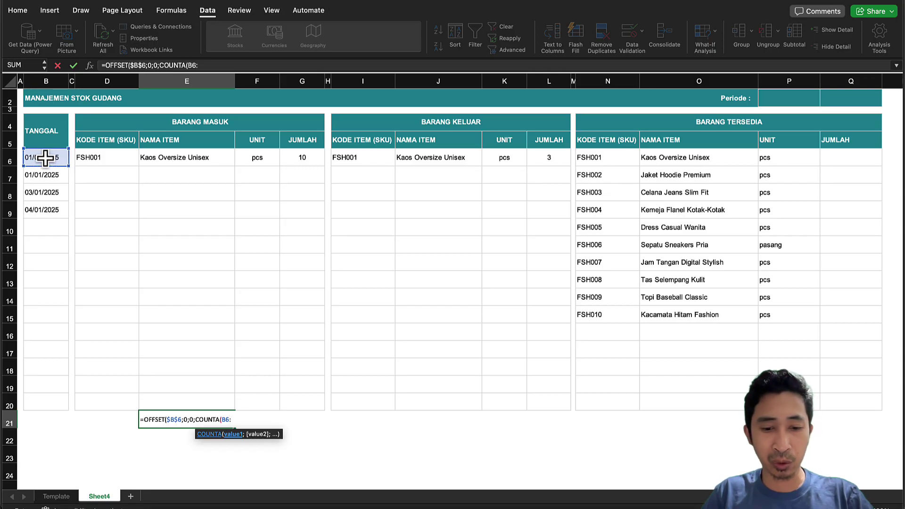
{"action": "type", "text": "B"}
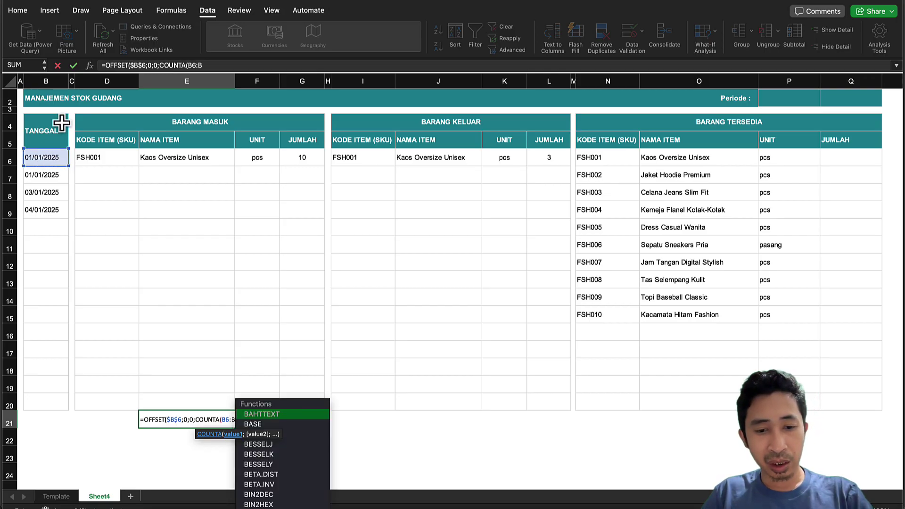
{"action": "type", "text": "6"}
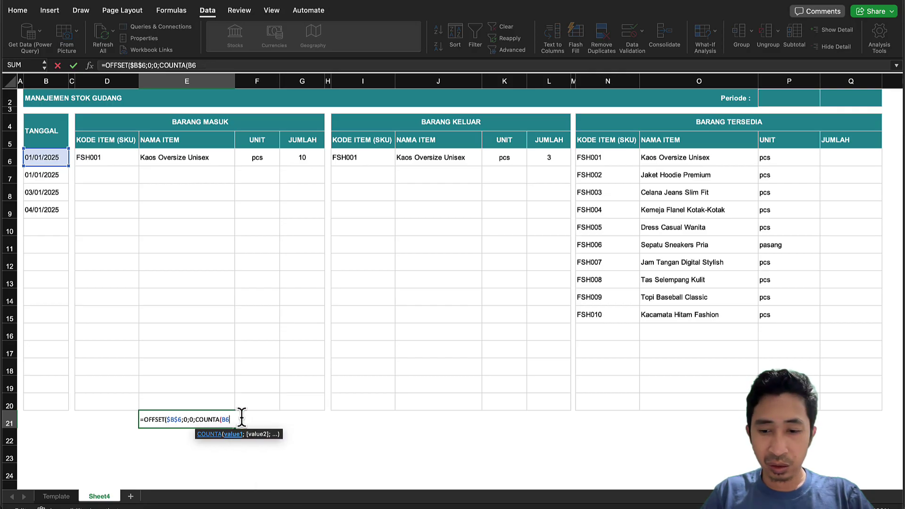
{"action": "type", "text": "B6"}
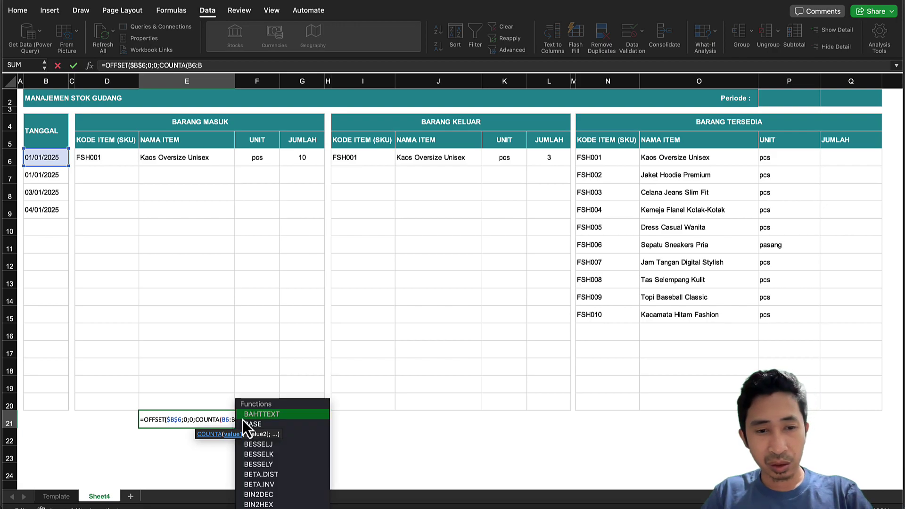
- Try different absolute reference locks on the COUNTA range, ending with $B6:B6
{"action": "left_click", "coordinate": [221, 420]}
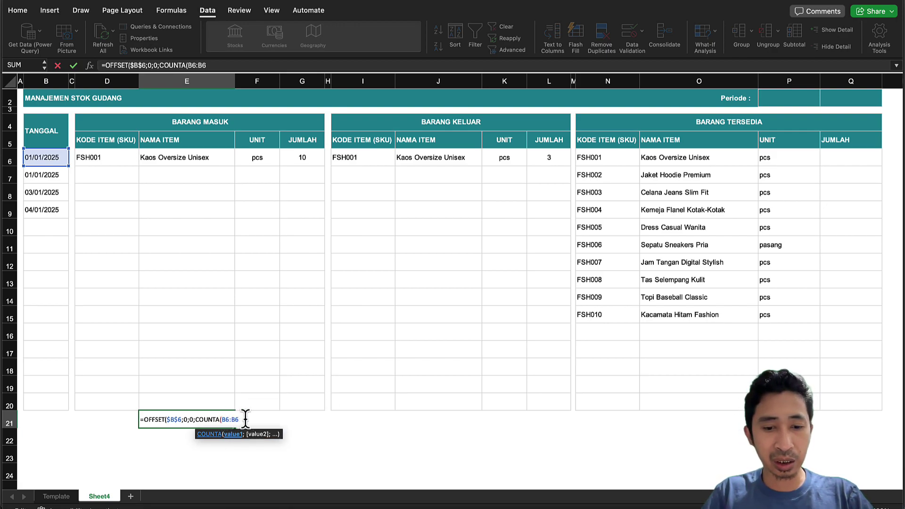
{"action": "key", "text": "F4"}
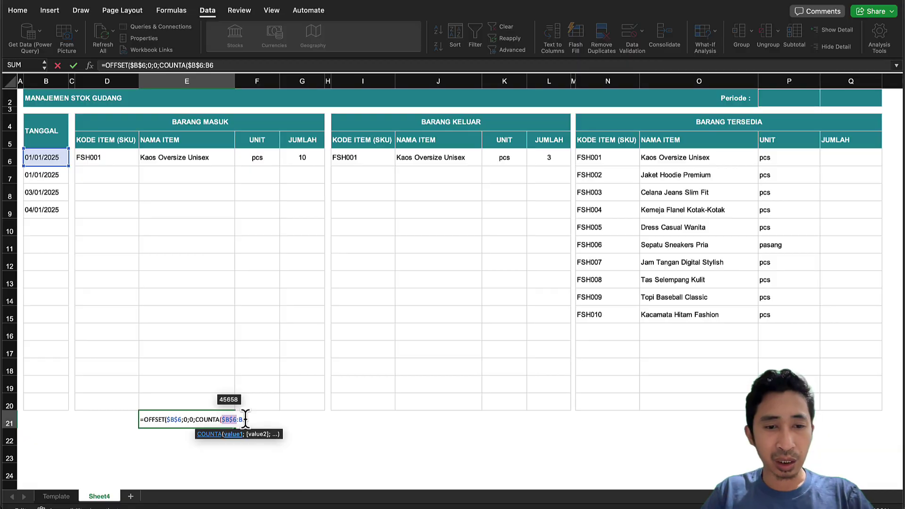
{"action": "key", "text": "F4"}
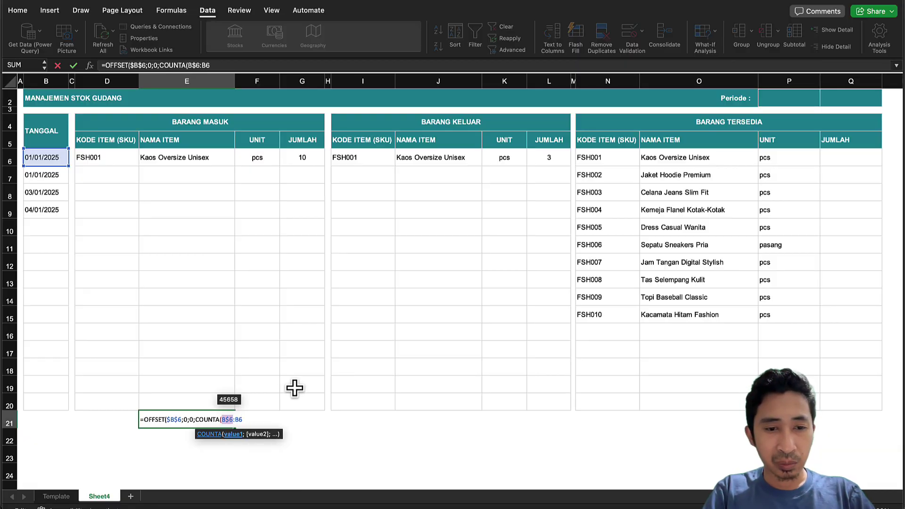
{"action": "left_click", "coordinate": [240, 419]}
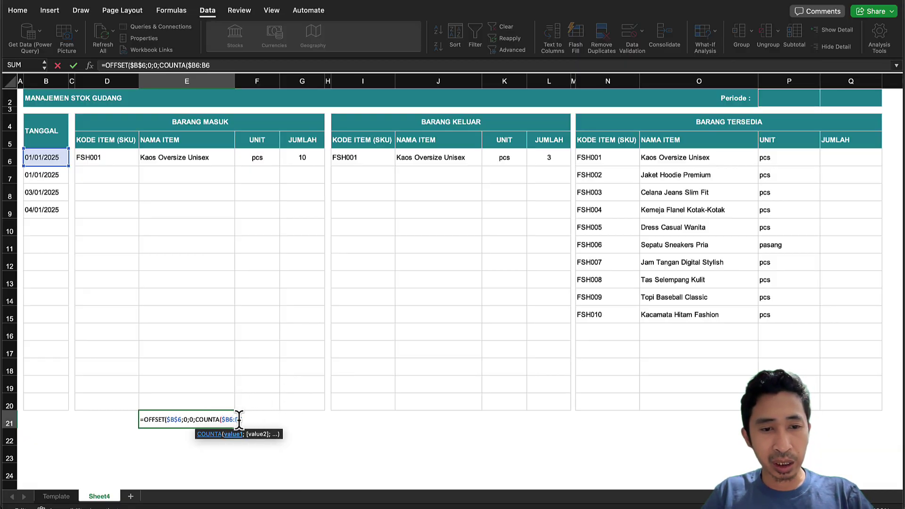
{"action": "key", "text": "F4"}
{"action": "key", "text": "F4"}
{"action": "key", "text": "F4"}
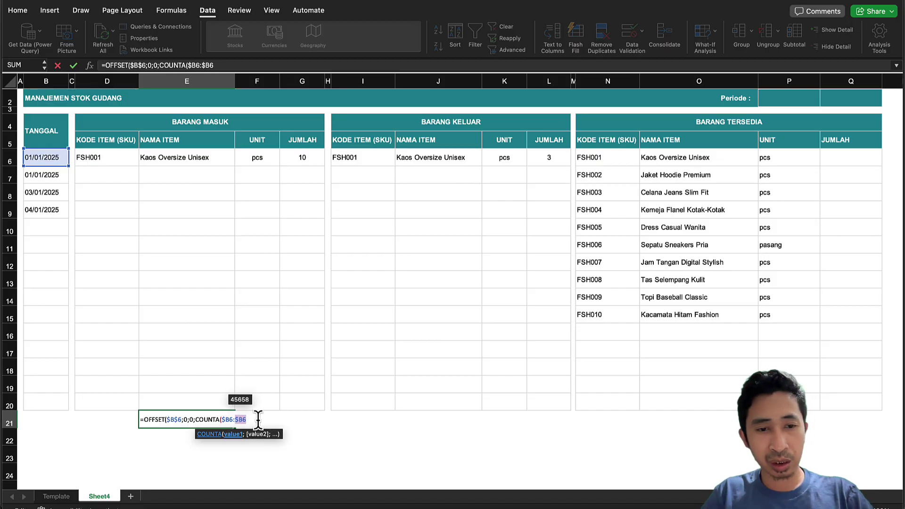
{"action": "left_click", "coordinate": [258, 419]}
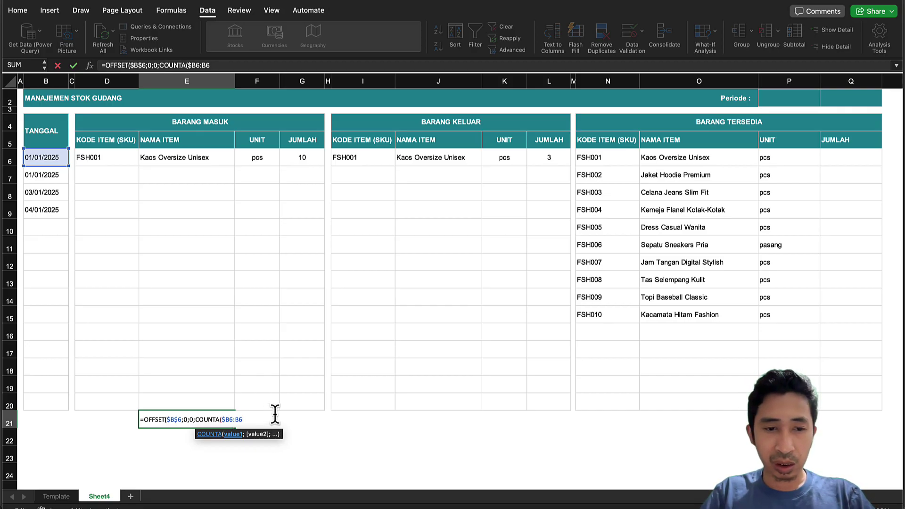
- Subtract 2 from the COUNTA height and complete the OFFSET formula in E21
{"action": "type", "text": ")-2"}
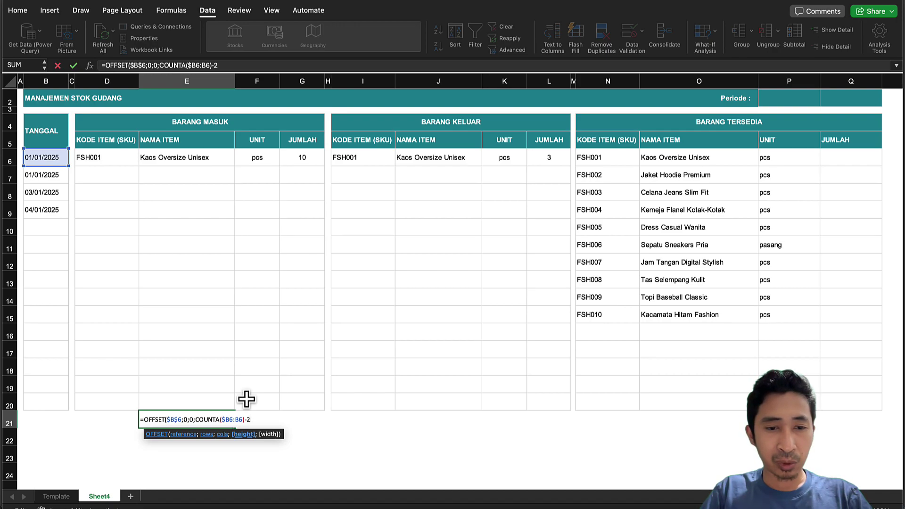
{"action": "type", "text": ")"}
{"action": "key", "text": "Return"}
{"action": "left_click", "coordinate": [228, 419]}
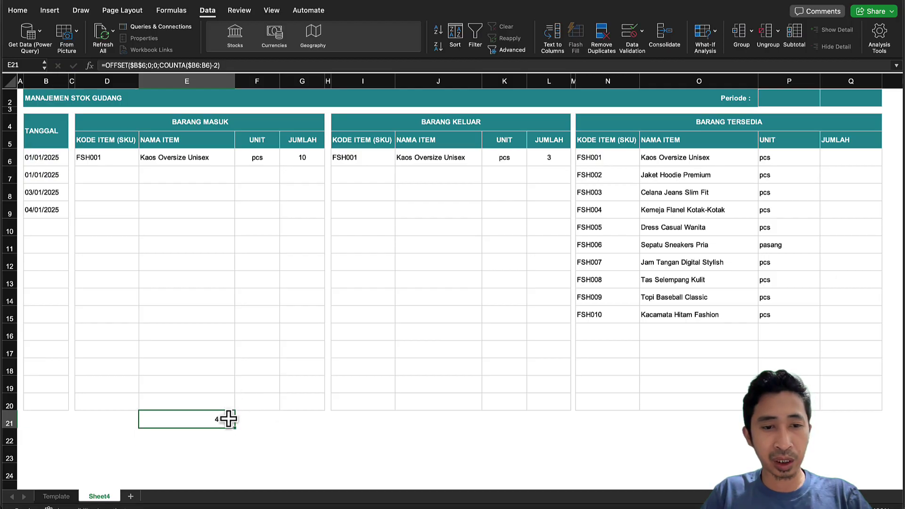
- Examine the data validation list source of the PERIODE start date cell P2 on the Template sheet
{"action": "left_click", "coordinate": [56, 496]}
{"action": "left_click", "coordinate": [690, 235]}
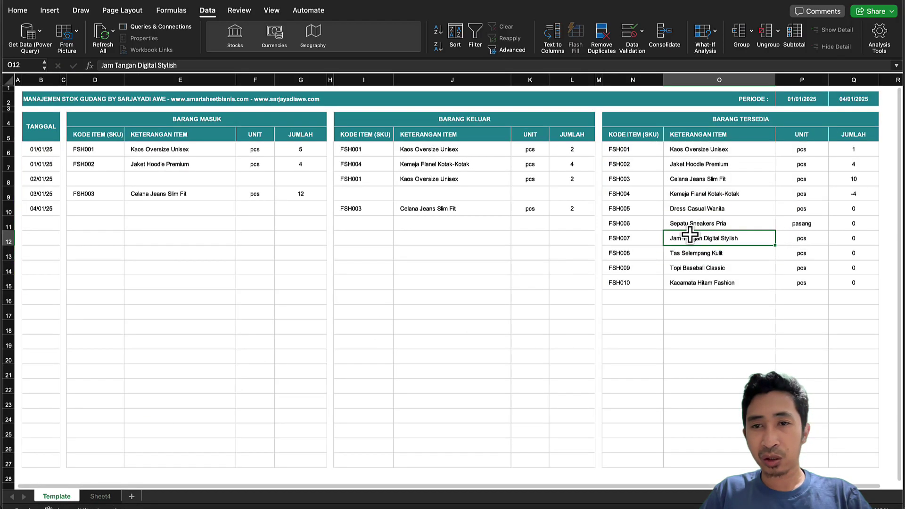
{"action": "left_click", "coordinate": [804, 98]}
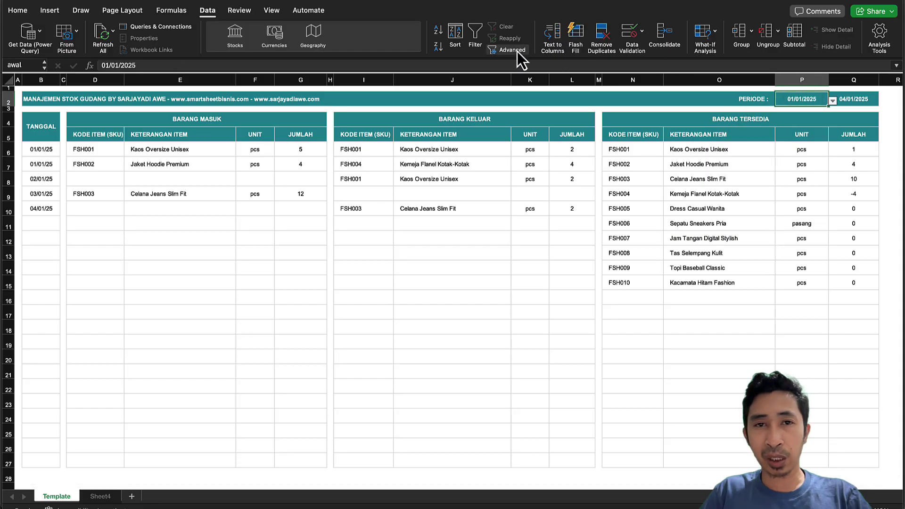
{"action": "left_click", "coordinate": [630, 31]}
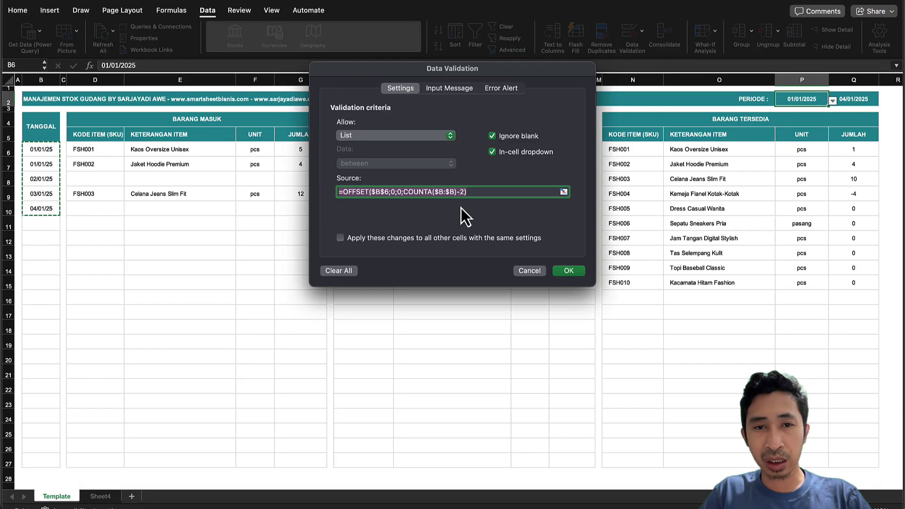
{"action": "left_click", "coordinate": [478, 191]}
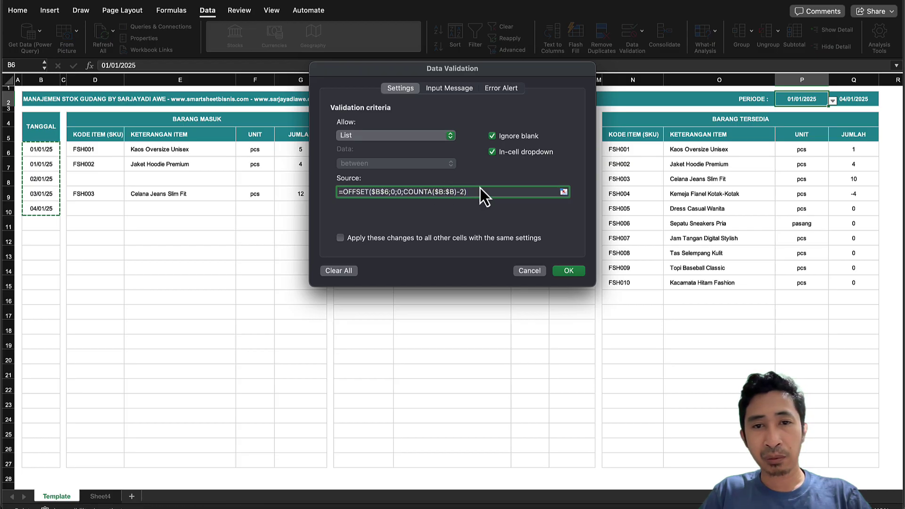
{"action": "left_click", "coordinate": [569, 271]}
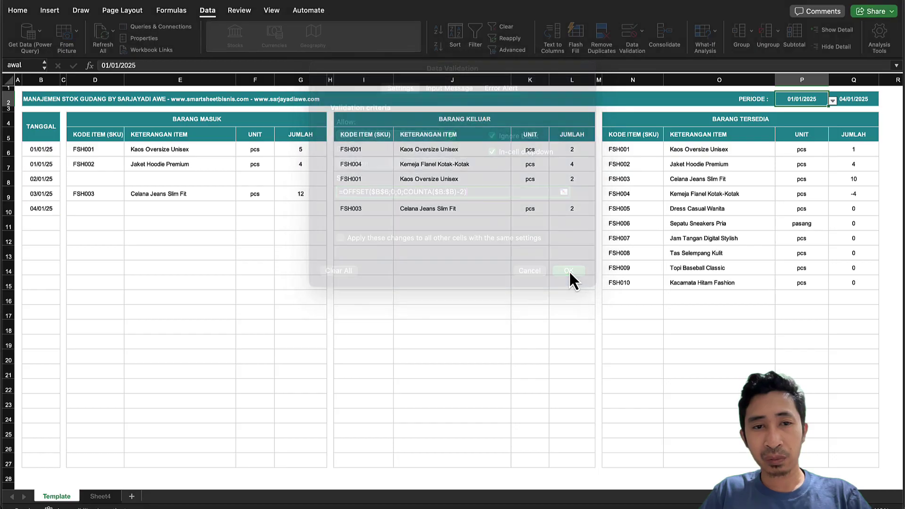
{"action": "left_click", "coordinate": [426, 250]}
- On Sheet4, change the COUNTA range in the E21 OFFSET formula to the whole column B:B
{"action": "left_click", "coordinate": [97, 496]}
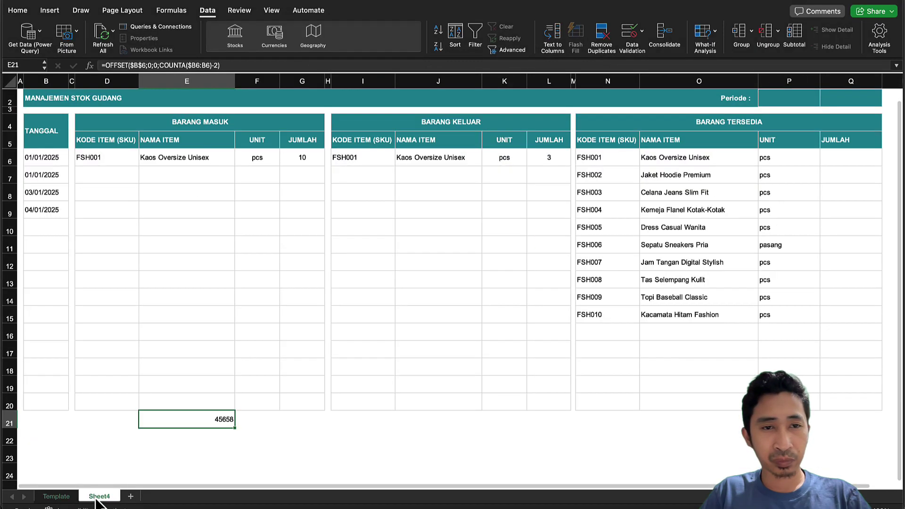
{"action": "double_click", "coordinate": [225, 423]}
{"action": "left_click", "coordinate": [241, 419]}
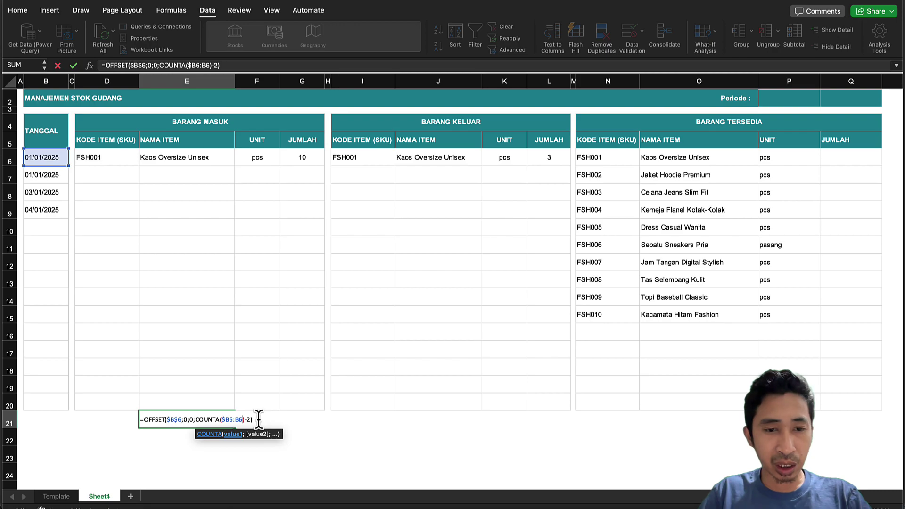
{"action": "key", "text": "BackSpace"}
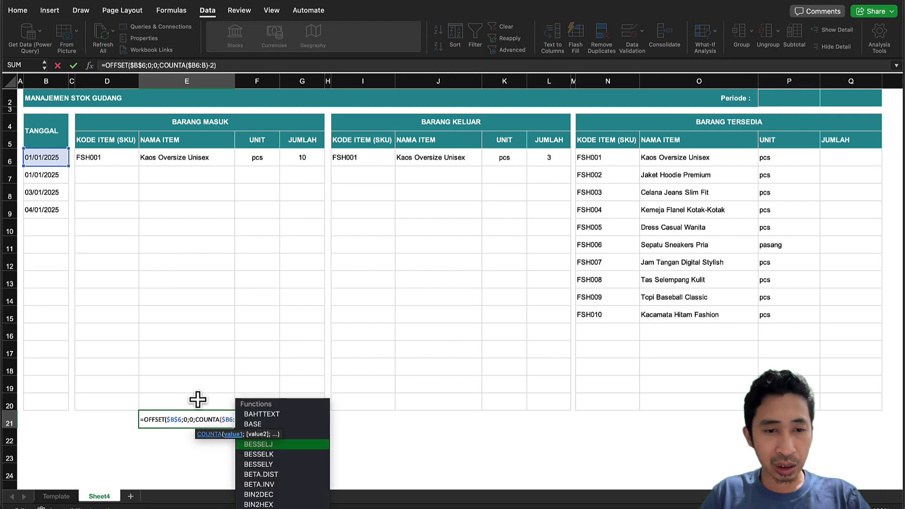
{"action": "key", "text": "Left"}
{"action": "key", "text": "Left"}
{"action": "key", "text": "BackSpace"}
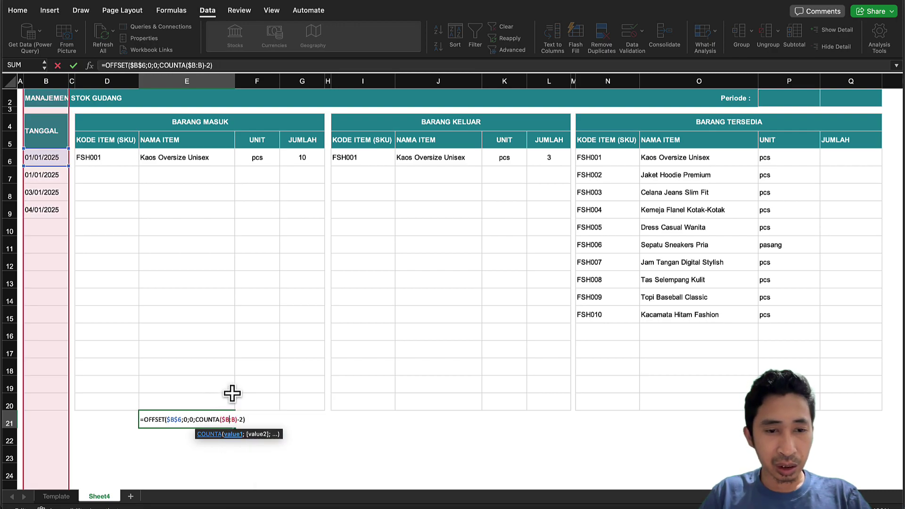
{"action": "left_click", "coordinate": [225, 421]}
{"action": "key", "text": "BackSpace"}
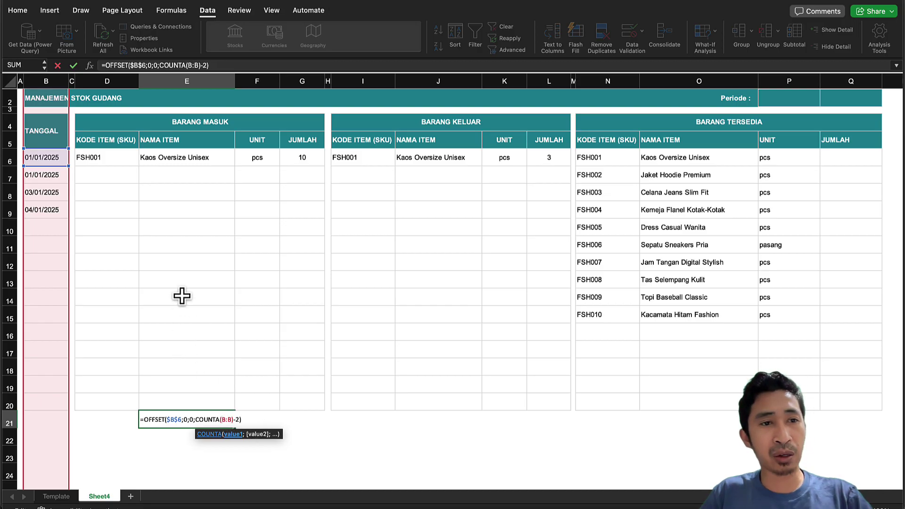
{"action": "key", "text": "Return"}
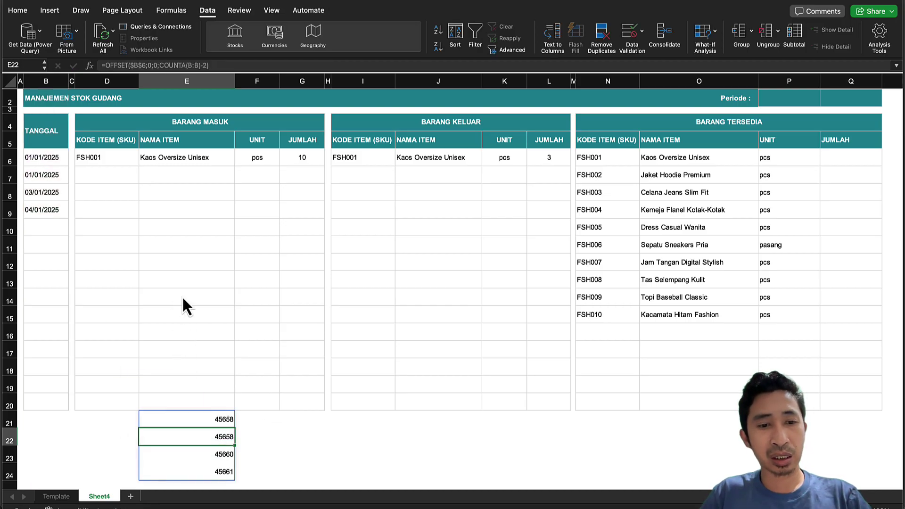
- Lock the COUNTA range in the E21 formula as the absolute column reference $B:$B
{"action": "left_click", "coordinate": [226, 418]}
{"action": "double_click", "coordinate": [222, 420]}
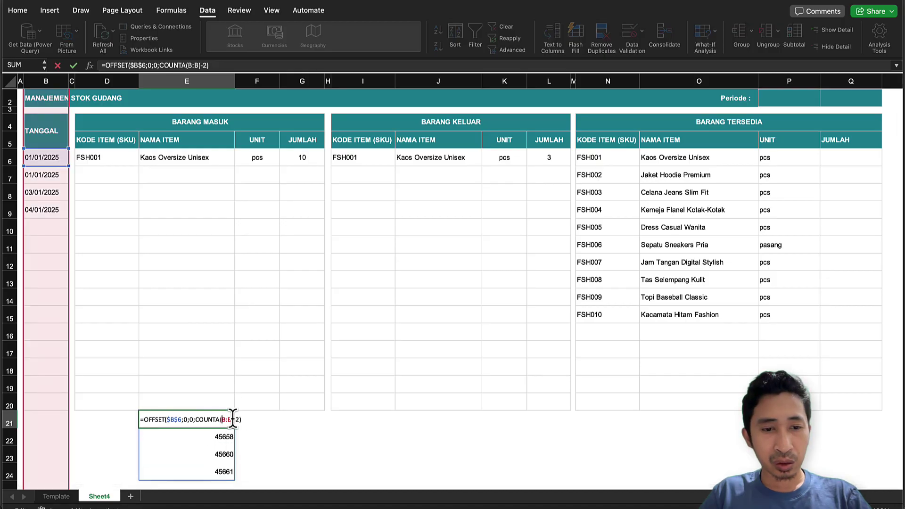
{"action": "key", "text": "F4"}
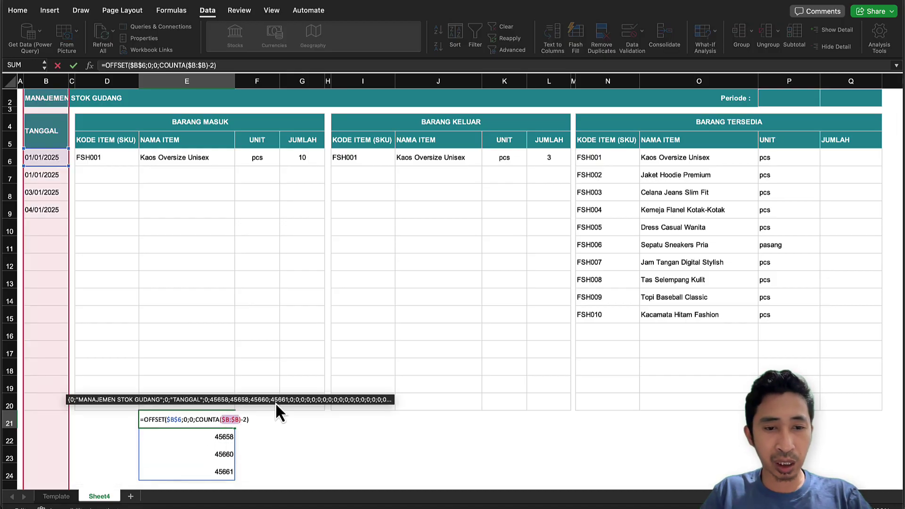
{"action": "key", "text": "Return"}
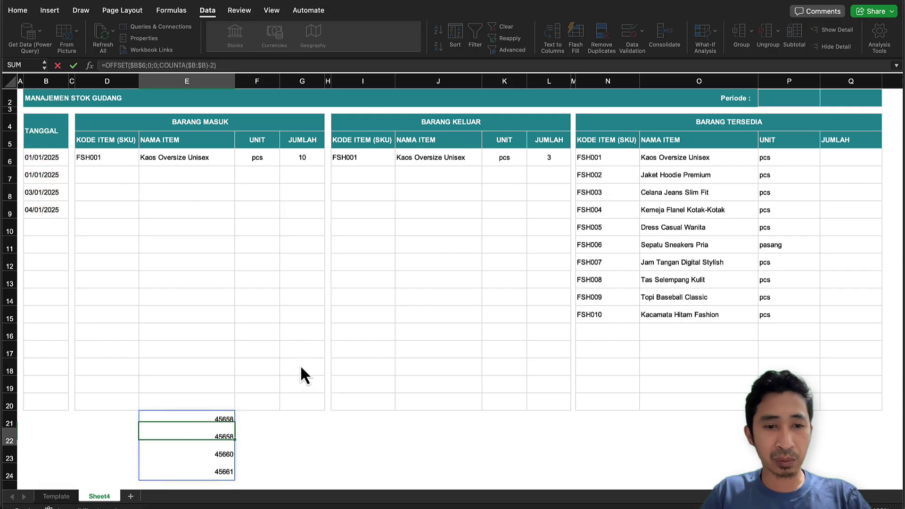
- Format cell E21 with the Short Date number format
{"action": "left_click", "coordinate": [229, 424]}
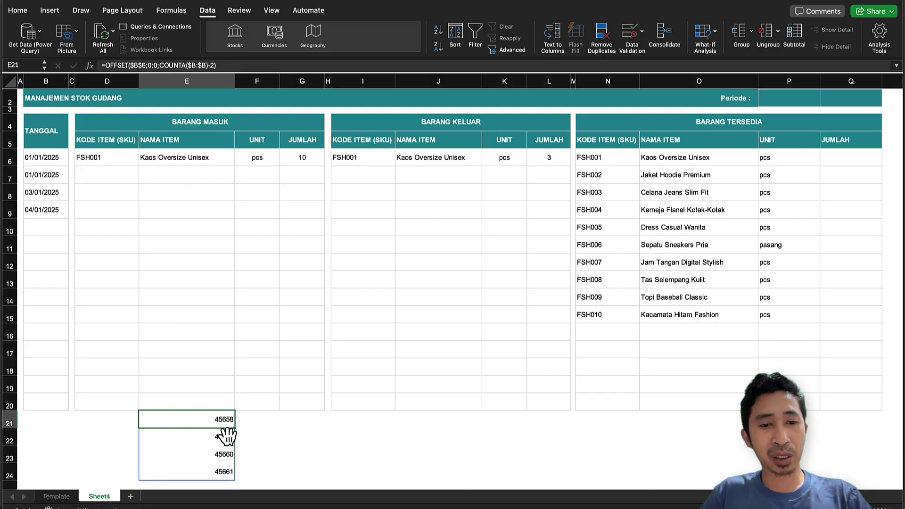
{"action": "left_click", "coordinate": [17, 10]}
{"action": "left_click", "coordinate": [460, 29]}
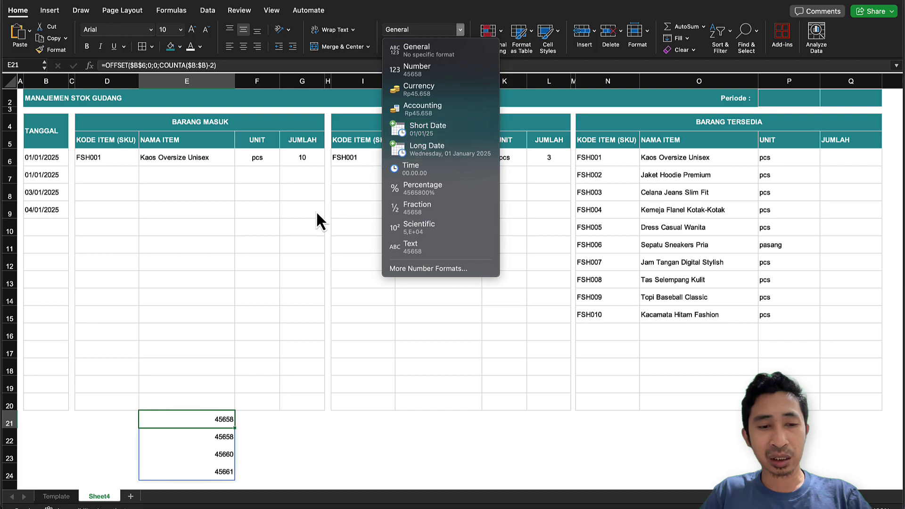
{"action": "left_click", "coordinate": [441, 132]}
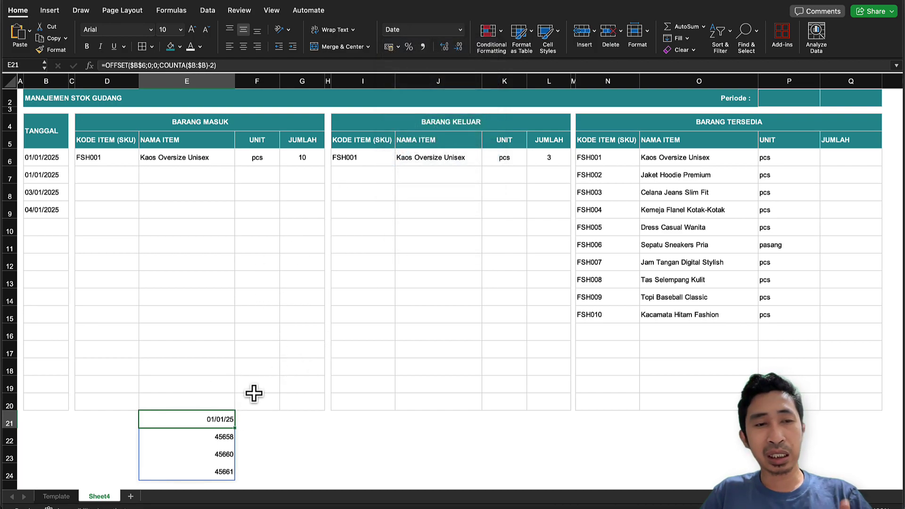
{"action": "left_click", "coordinate": [257, 426]}
{"action": "left_click", "coordinate": [205, 419]}
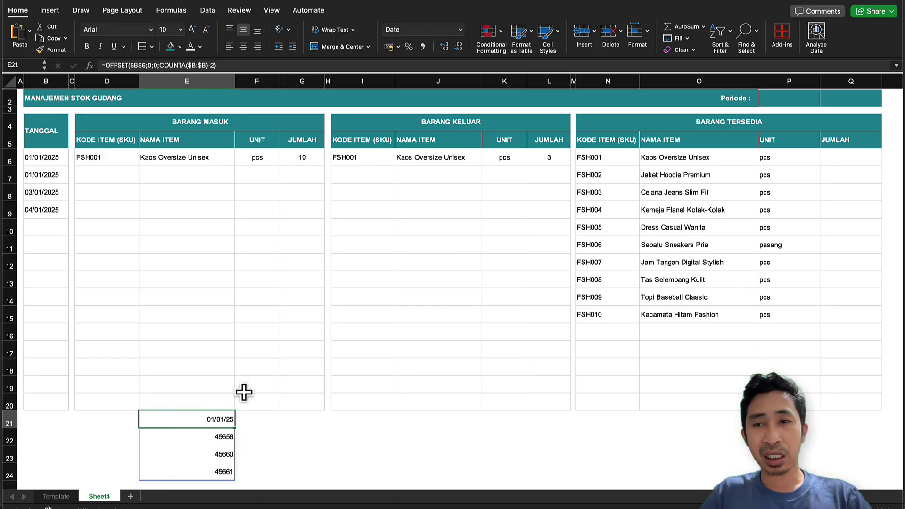
- Cut the whole OFFSET formula text out of cell E21, leaving the cell empty
{"action": "left_click", "coordinate": [801, 98]}
{"action": "scroll", "coordinate": [802, 97], "scroll_direction": "up", "scroll_amount": 1}
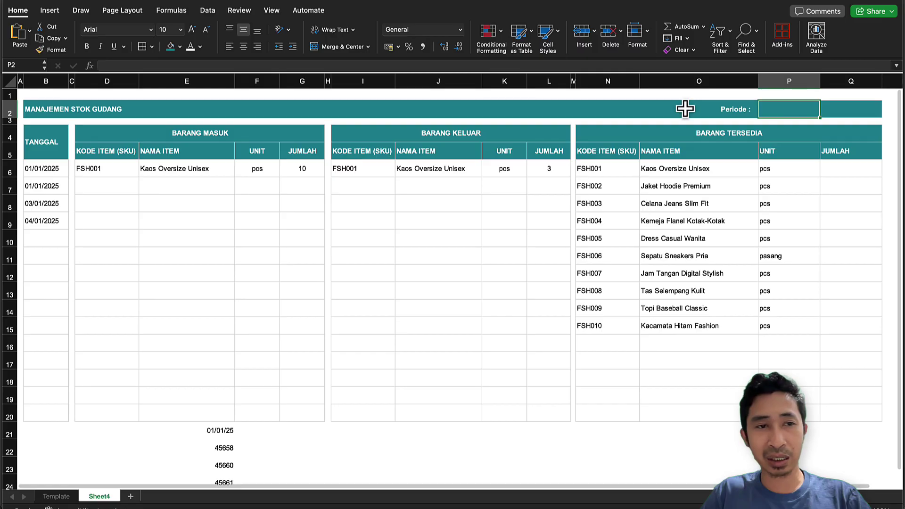
{"action": "left_click", "coordinate": [224, 437]}
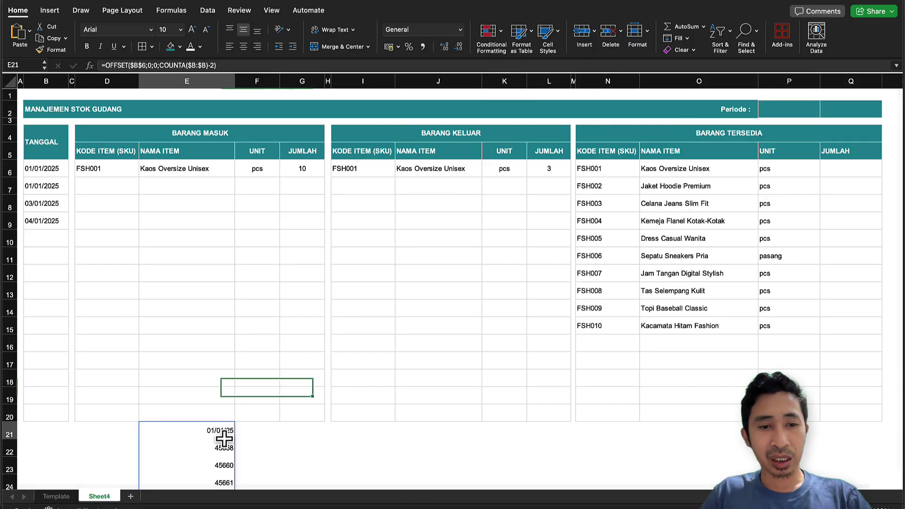
{"action": "left_click", "coordinate": [229, 65]}
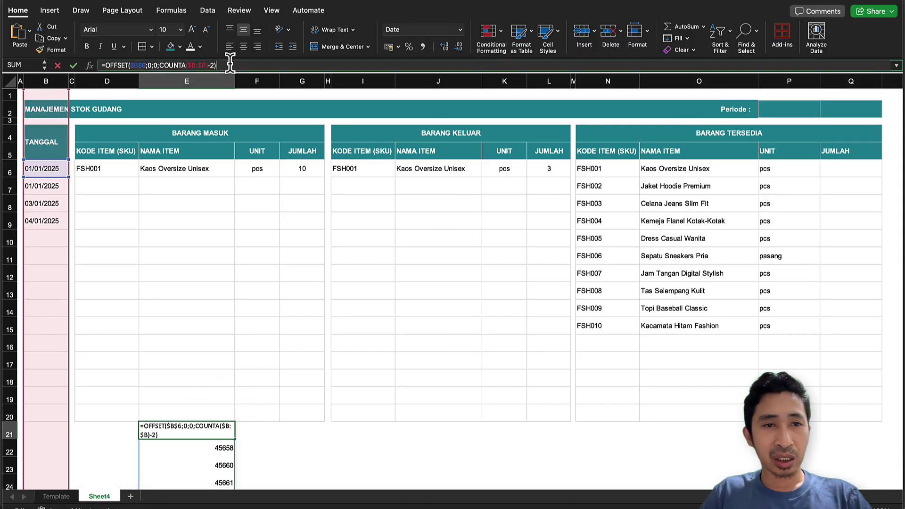
{"action": "left_click_drag", "start_coordinate": [141, 65], "coordinate": [144, 65]}
{"action": "right_click", "coordinate": [144, 65]}
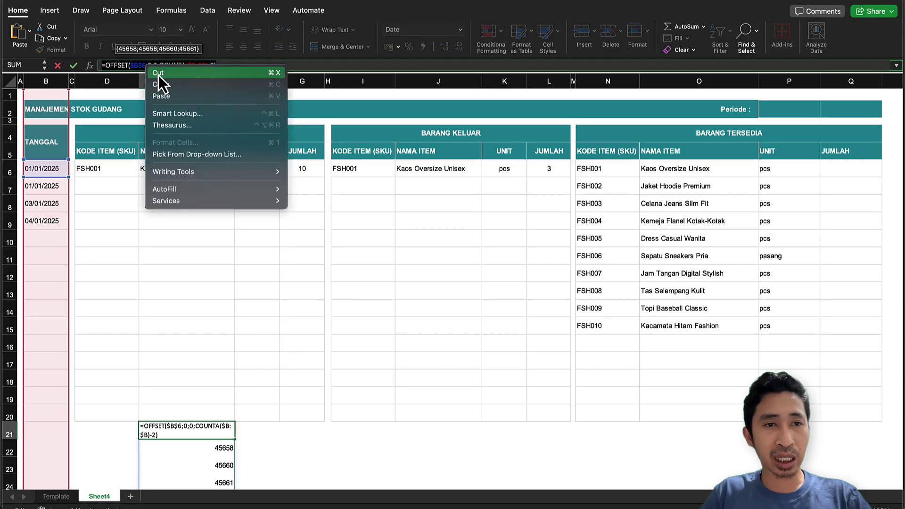
{"action": "left_click", "coordinate": [161, 73]}
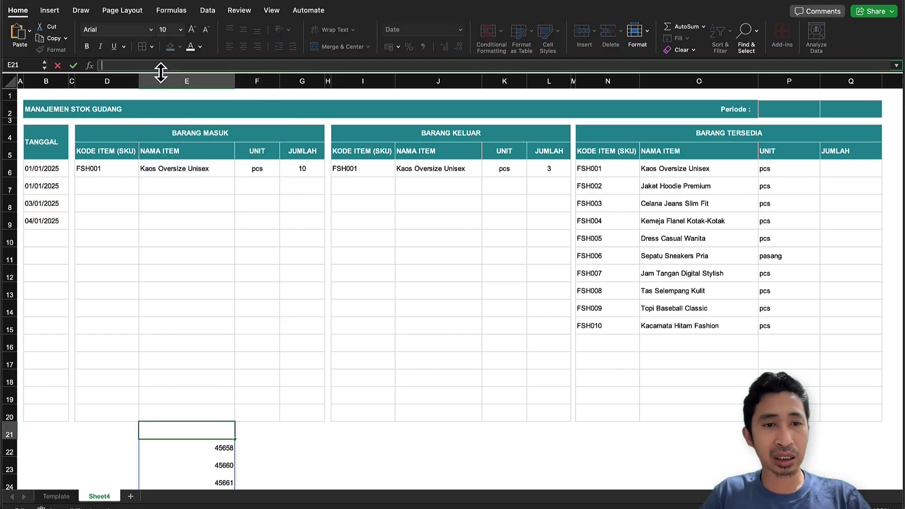
{"action": "key", "text": "Return"}
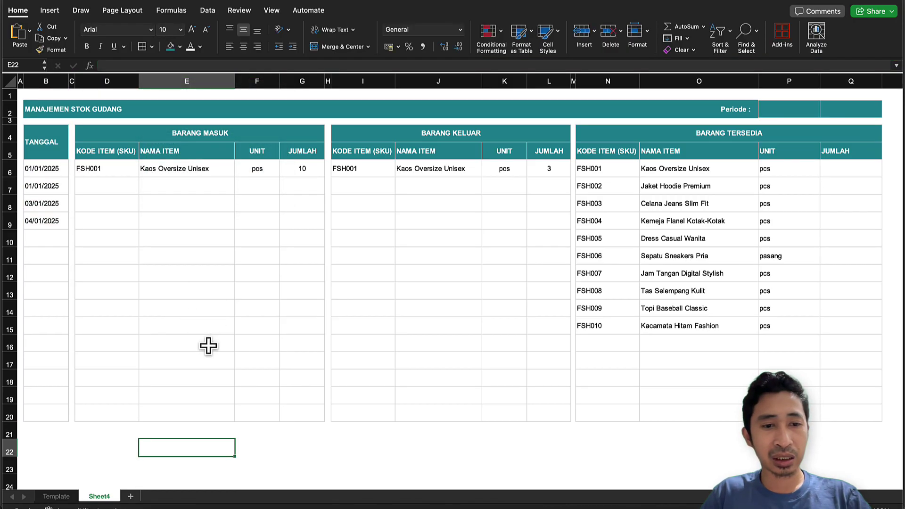
{"action": "left_click", "coordinate": [198, 377]}
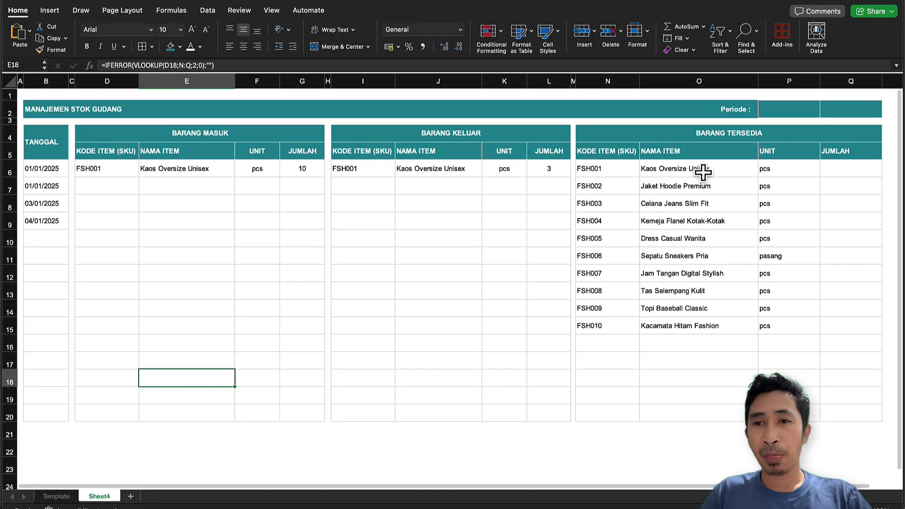
- Give the Periode start cell P2 a Custom data validation with the cut formula =OFFSET($B$6;0;0;COUNTA($B:$B)-2)
{"action": "left_click", "coordinate": [798, 113]}
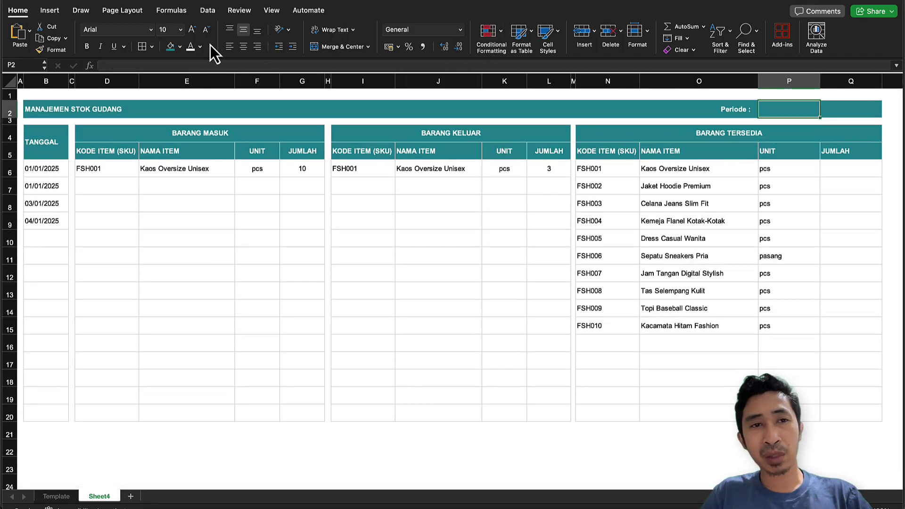
{"action": "left_click", "coordinate": [208, 11]}
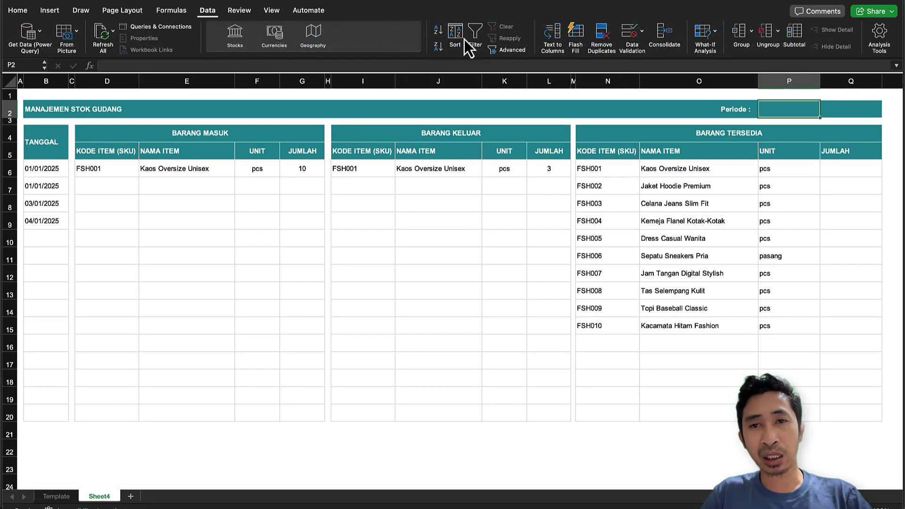
{"action": "left_click", "coordinate": [628, 32]}
{"action": "left_click", "coordinate": [382, 136]}
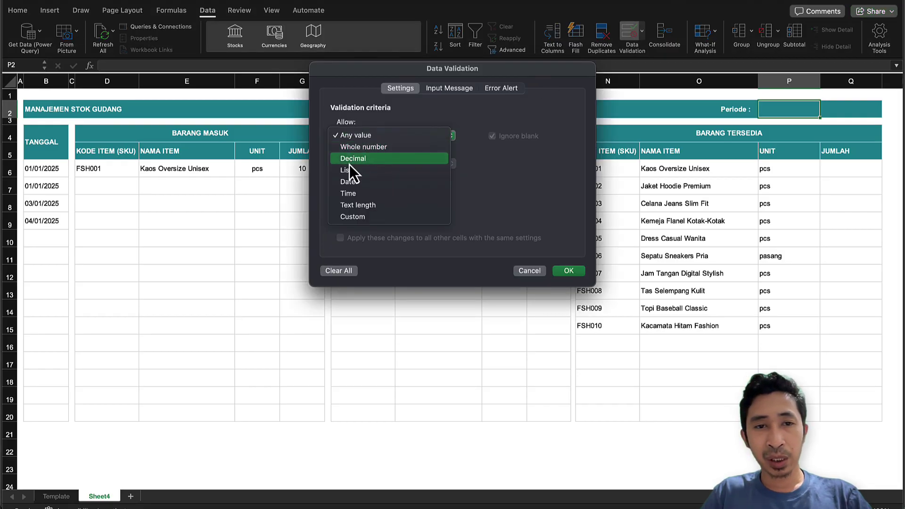
{"action": "left_click", "coordinate": [361, 216]}
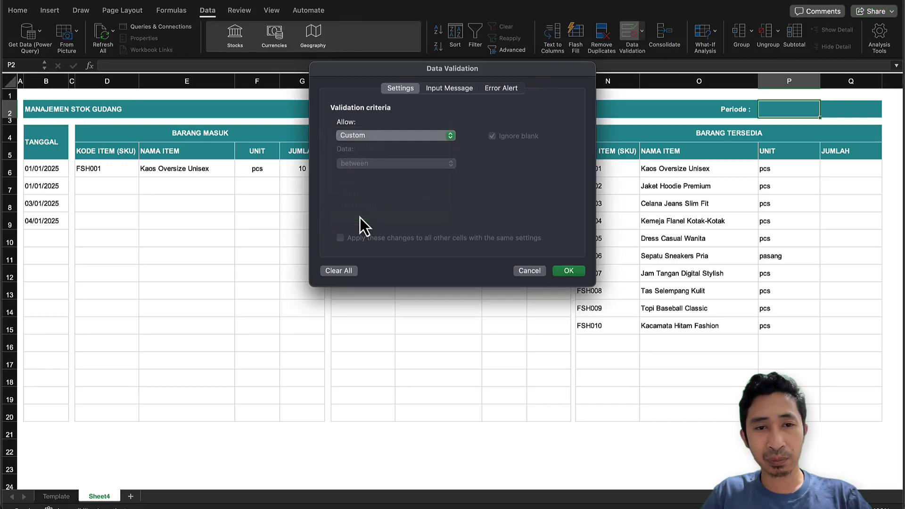
{"action": "left_click", "coordinate": [369, 190]}
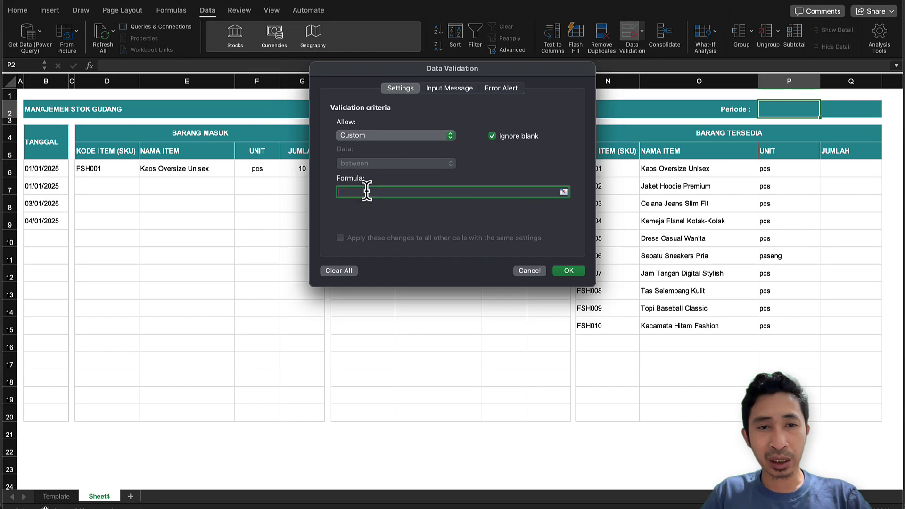
{"action": "key", "text": "super+v"}
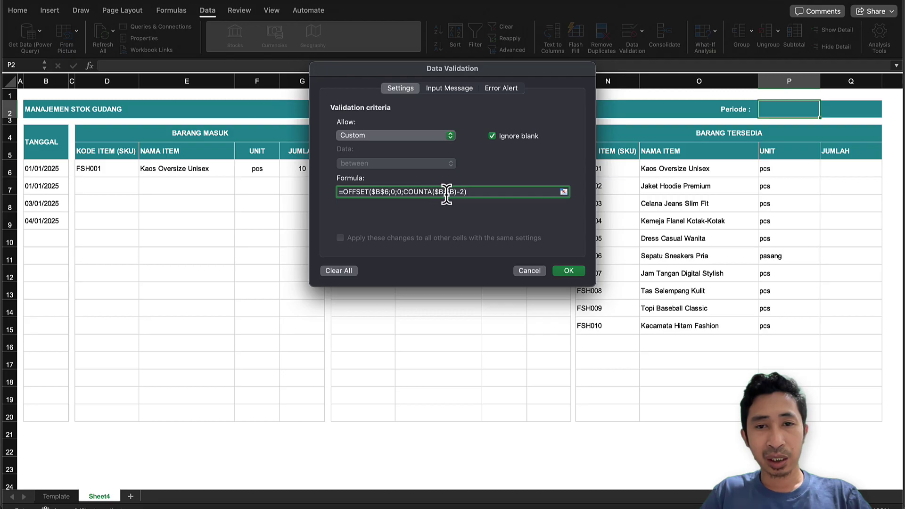
{"action": "left_click", "coordinate": [569, 271]}
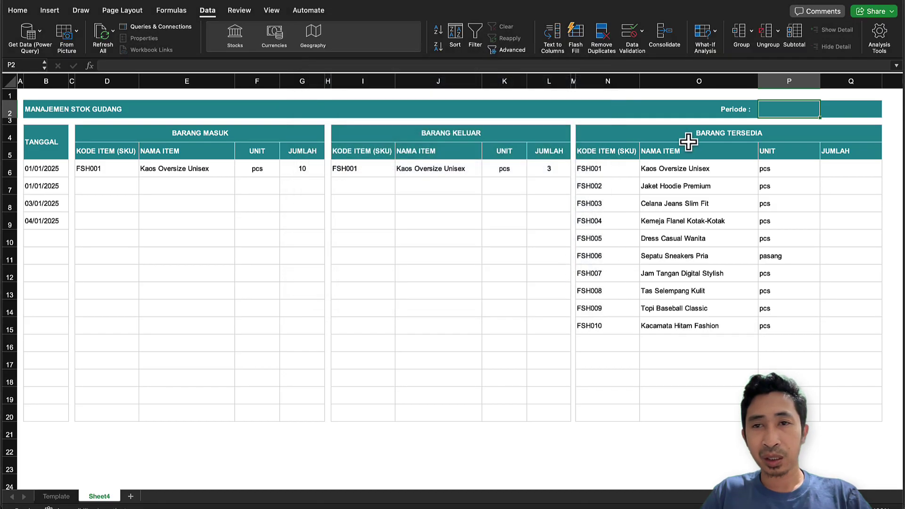
- Check whether the Periode start cell P2 offers a dropdown of dates
{"action": "double_click", "coordinate": [790, 109]}
{"action": "left_click", "coordinate": [721, 109]}
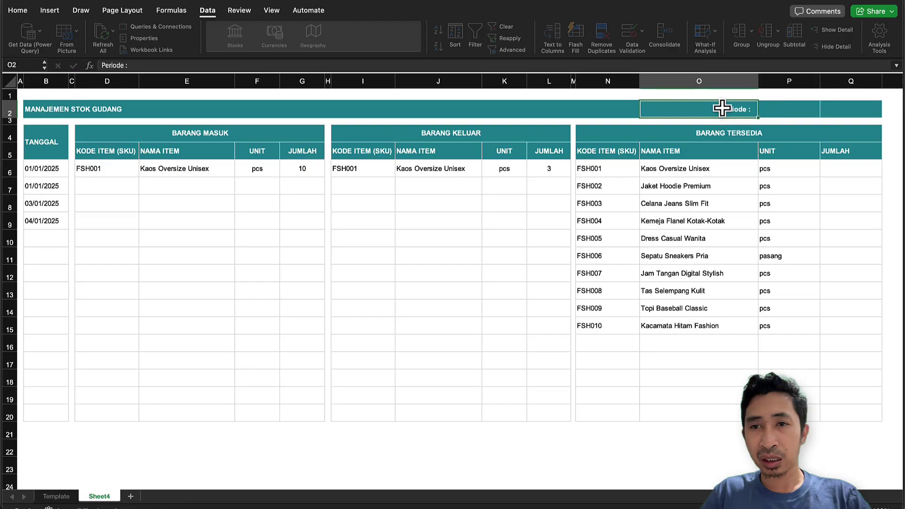
{"action": "left_click", "coordinate": [768, 109]}
{"action": "left_click", "coordinate": [711, 107]}
{"action": "left_click", "coordinate": [774, 110]}
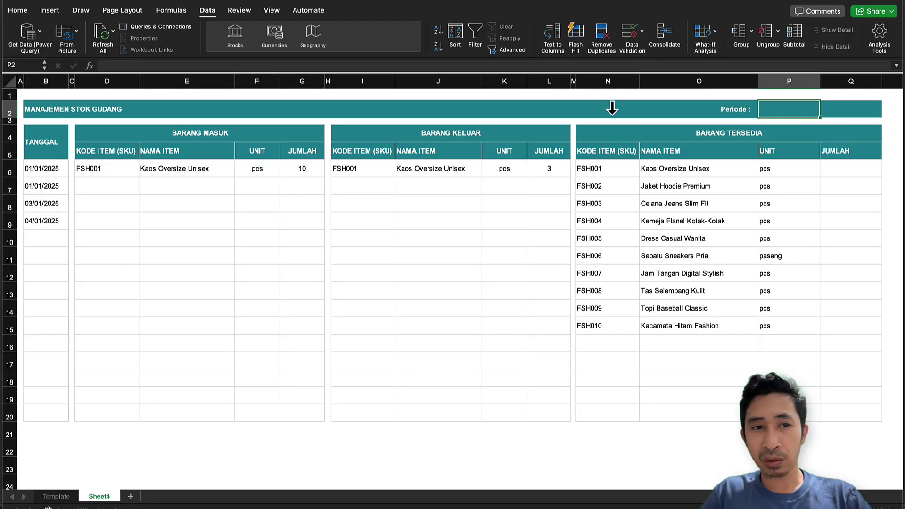
{"action": "left_click", "coordinate": [297, 375]}
{"action": "left_click", "coordinate": [200, 444]}
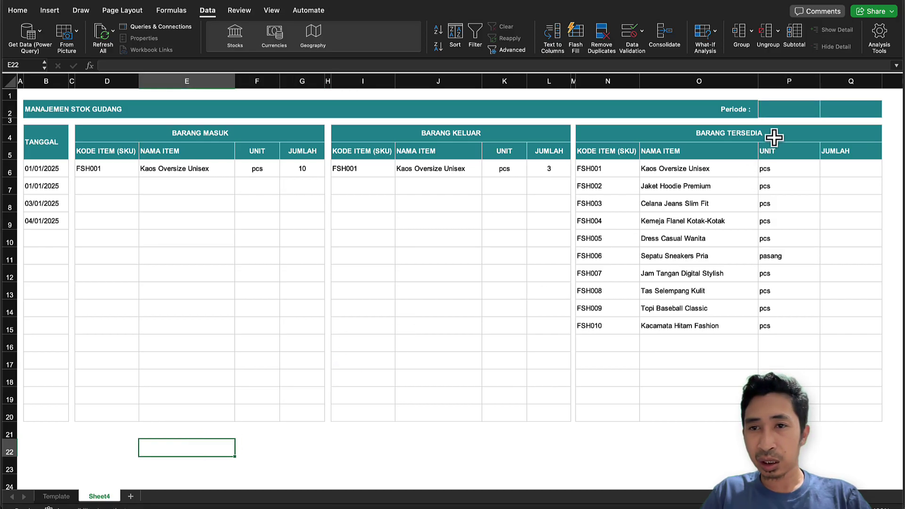
- Change the Periode start cell P2's data validation to a List using the source =OFFSET($B$6;0;0;COUNTA($B:$B)-2)
{"action": "left_click", "coordinate": [778, 116]}
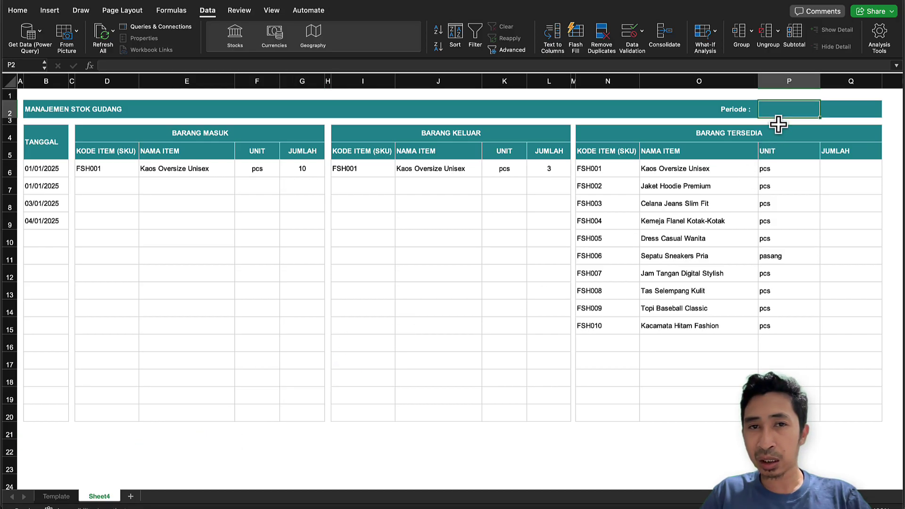
{"action": "left_click", "coordinate": [631, 33]}
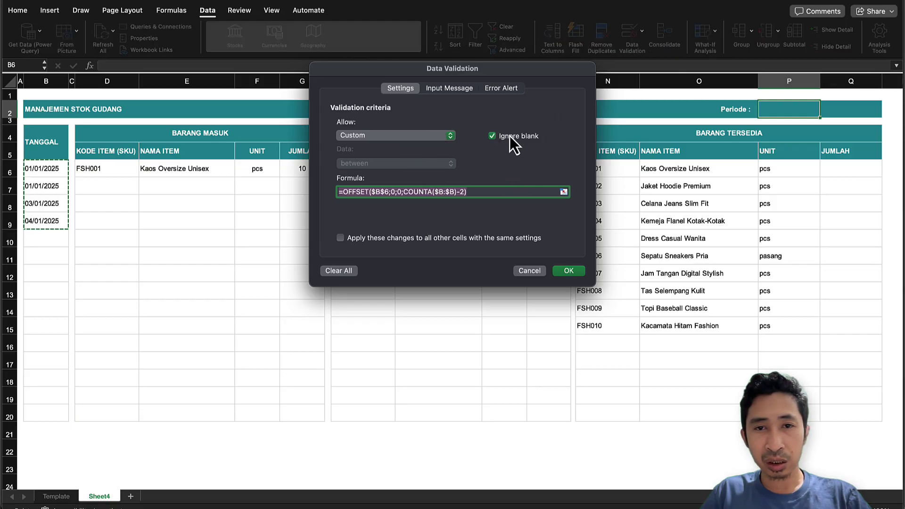
{"action": "left_click", "coordinate": [416, 141]}
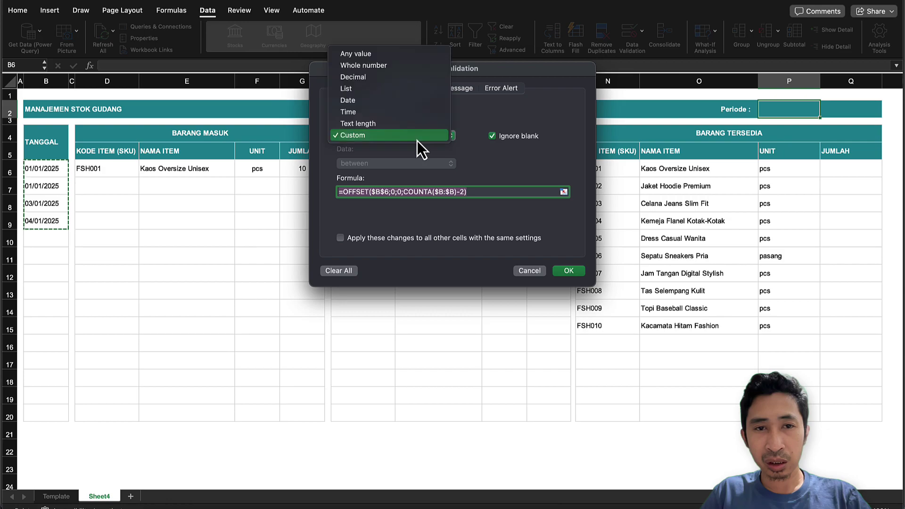
{"action": "left_click", "coordinate": [368, 89]}
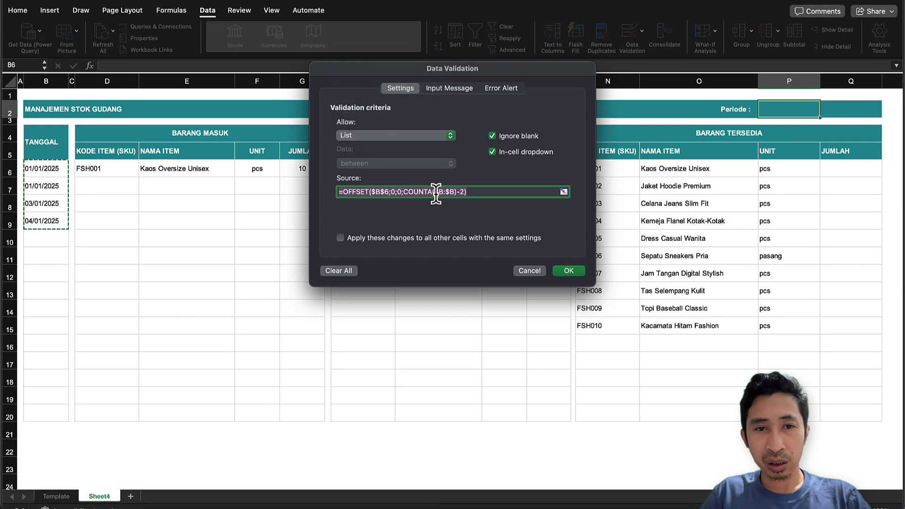
{"action": "left_click", "coordinate": [478, 192]}
{"action": "left_click", "coordinate": [406, 140]}
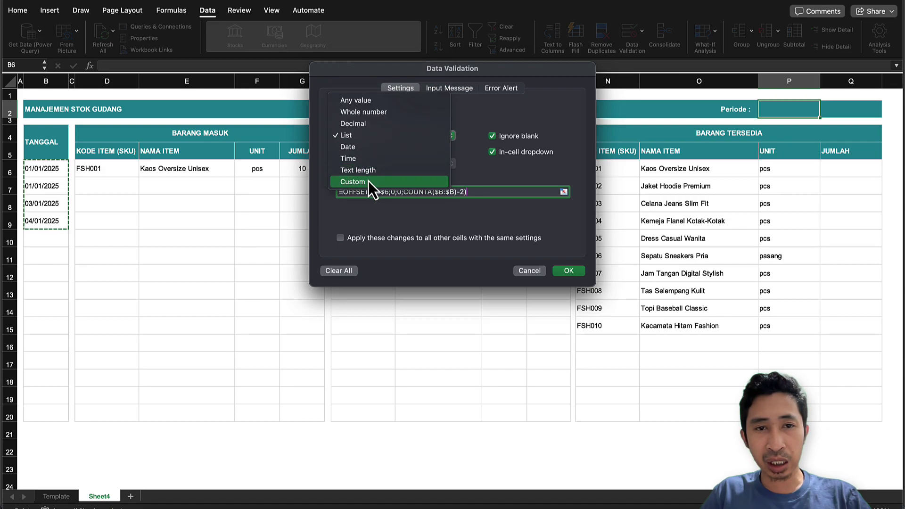
{"action": "left_click", "coordinate": [383, 131]}
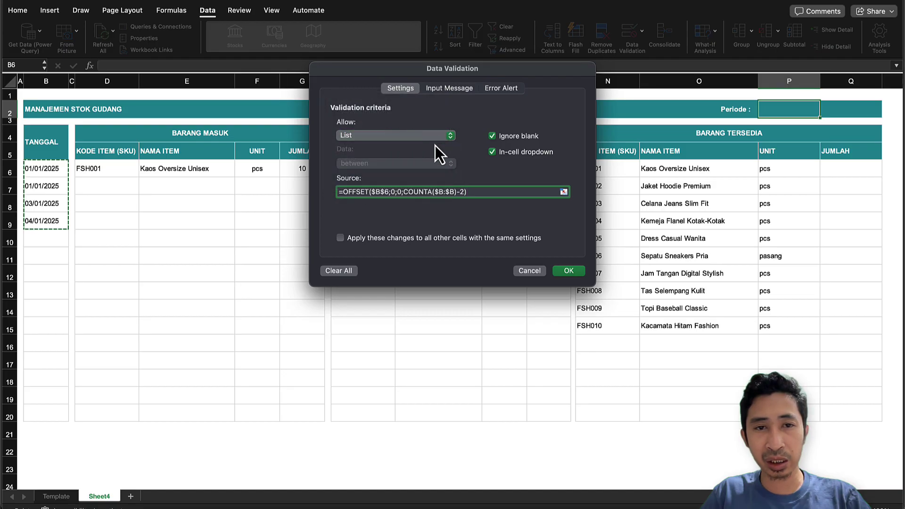
{"action": "left_click", "coordinate": [566, 271]}
- Check which dates the Periode start cell P2 offers in its dropdown
{"action": "left_click", "coordinate": [830, 111]}
{"action": "left_click", "coordinate": [809, 110]}
{"action": "left_click", "coordinate": [824, 113]}
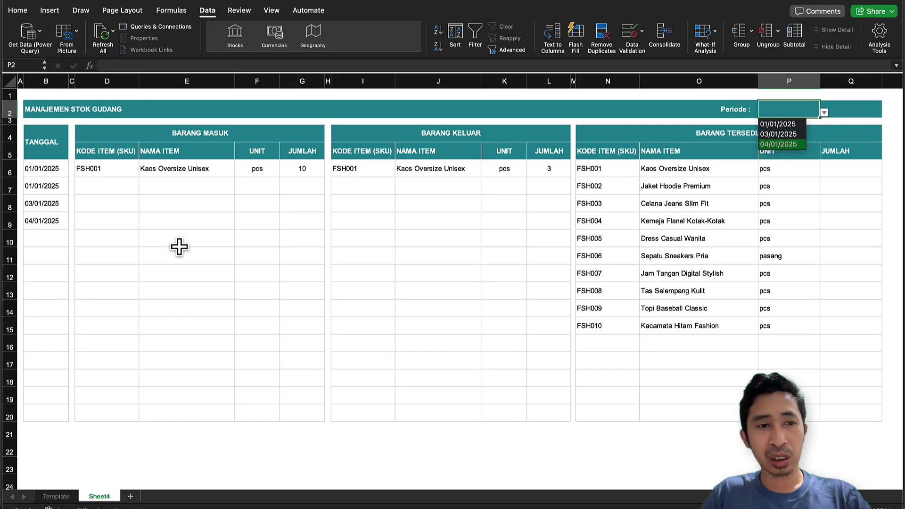
- Enter a bold Total label in cell B20, the last row of the TANGGAL column
{"action": "left_click", "coordinate": [110, 266]}
{"action": "left_click", "coordinate": [52, 271]}
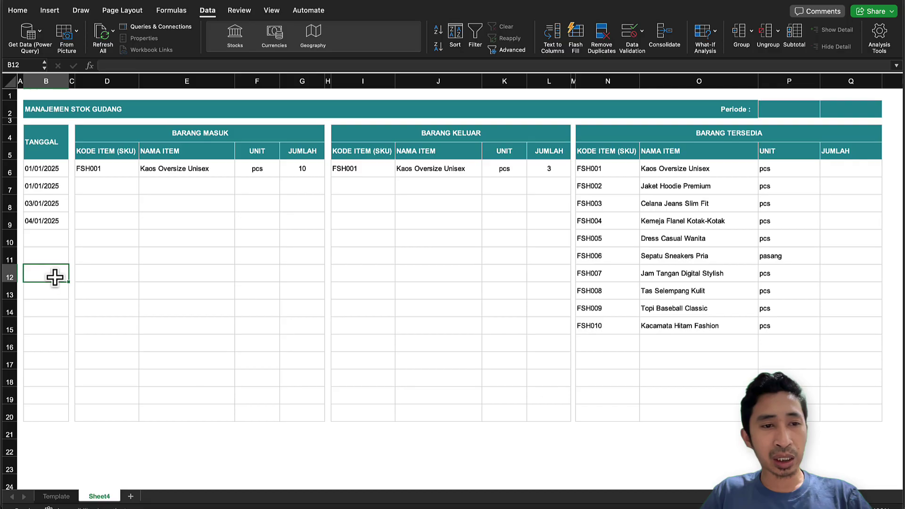
{"action": "left_click", "coordinate": [58, 410]}
{"action": "type", "text": "Tt"}
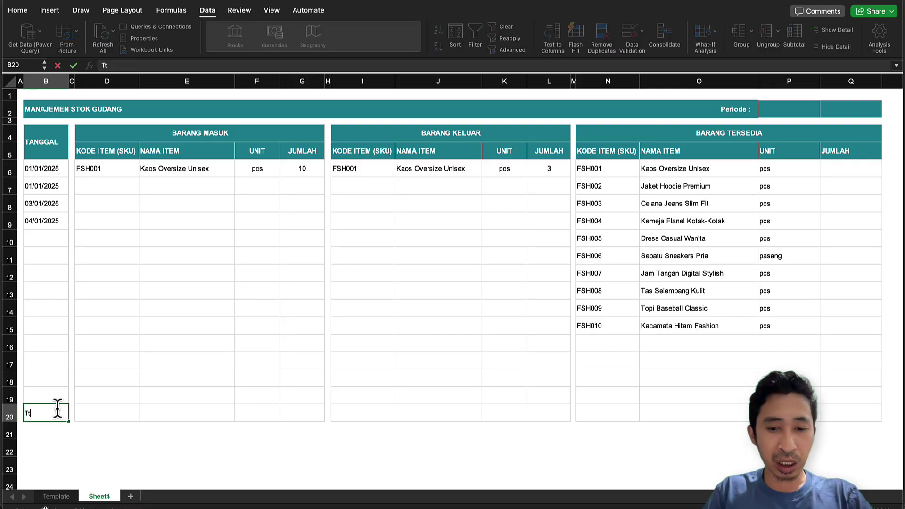
{"action": "type", "text": "tal"}
{"action": "key", "text": "Return"}
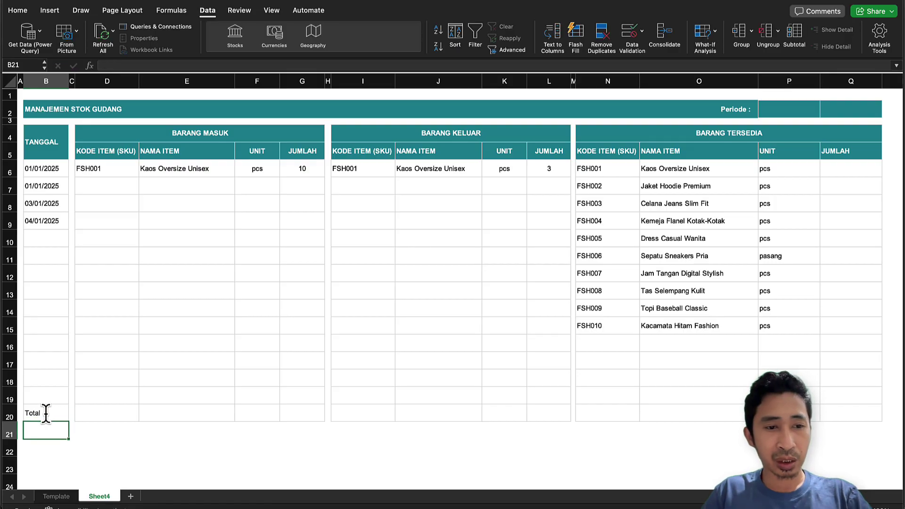
{"action": "left_click", "coordinate": [46, 413]}
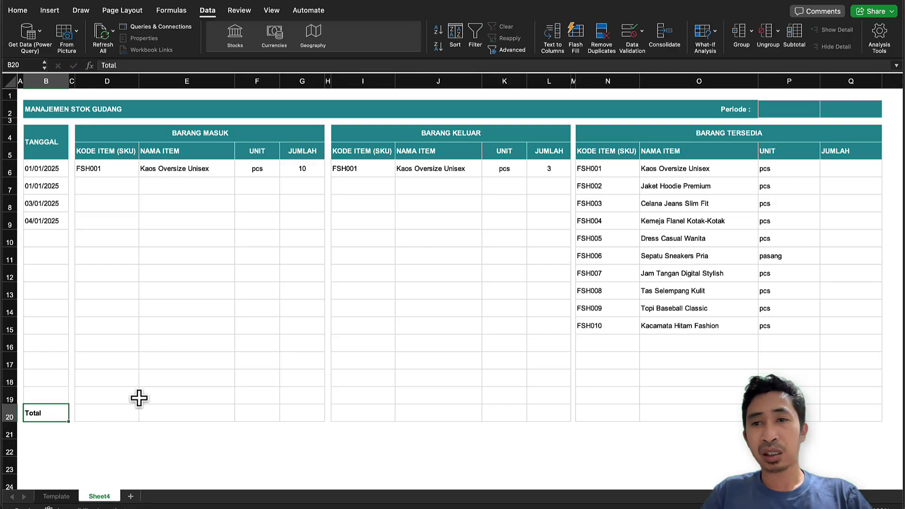
- Check the P2 date dropdown with the Total label in place, and clear that label from B20
{"action": "left_click", "coordinate": [810, 109]}
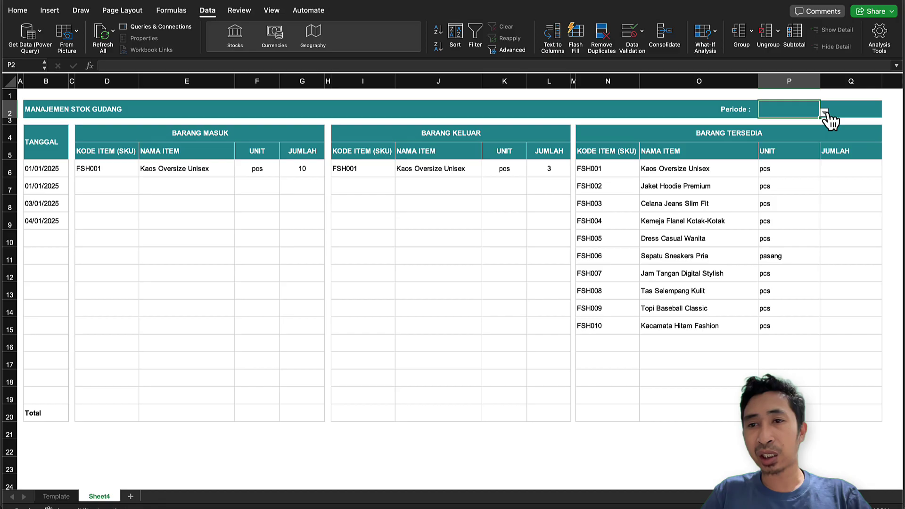
{"action": "left_click", "coordinate": [824, 112]}
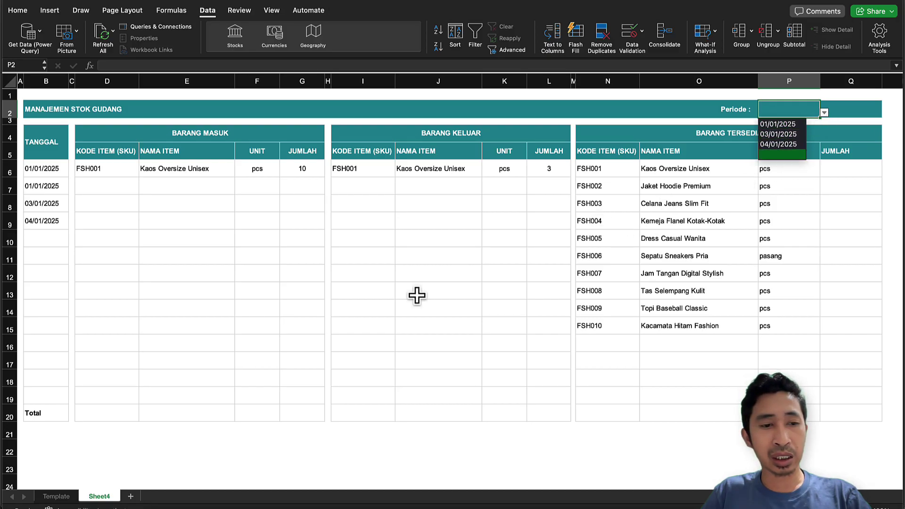
{"action": "key", "text": "Escape"}
{"action": "left_click", "coordinate": [54, 415]}
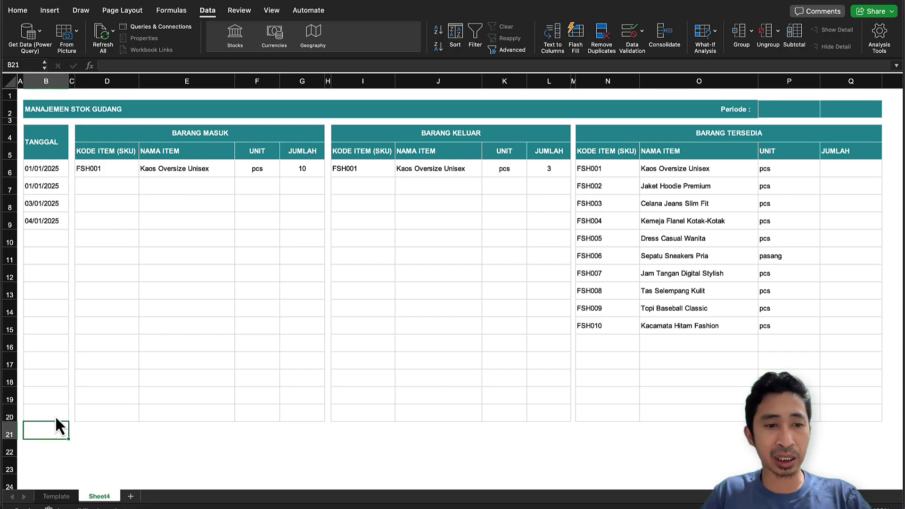
{"action": "left_click", "coordinate": [26, 345]}
- Copy the Periode start cell P2 with its dropdown into the Periode end cell Q2
{"action": "left_click", "coordinate": [767, 112]}
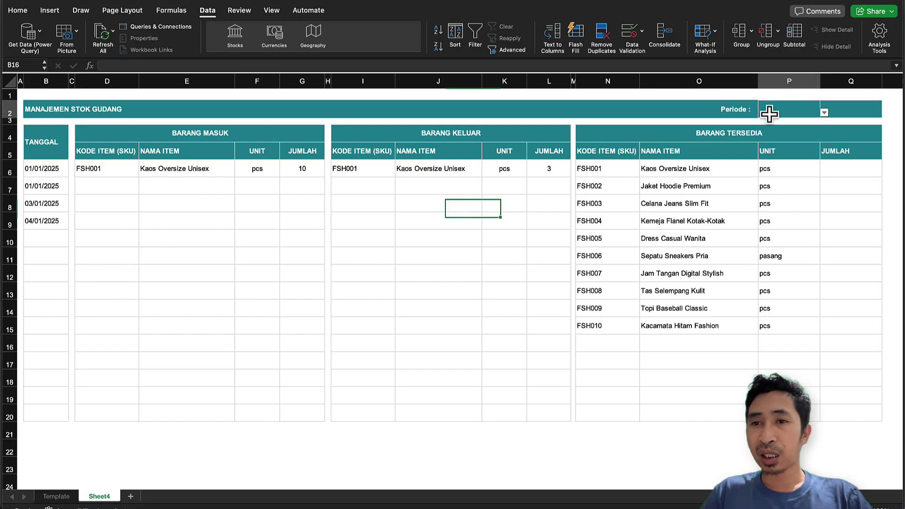
{"action": "right_click", "coordinate": [807, 110]}
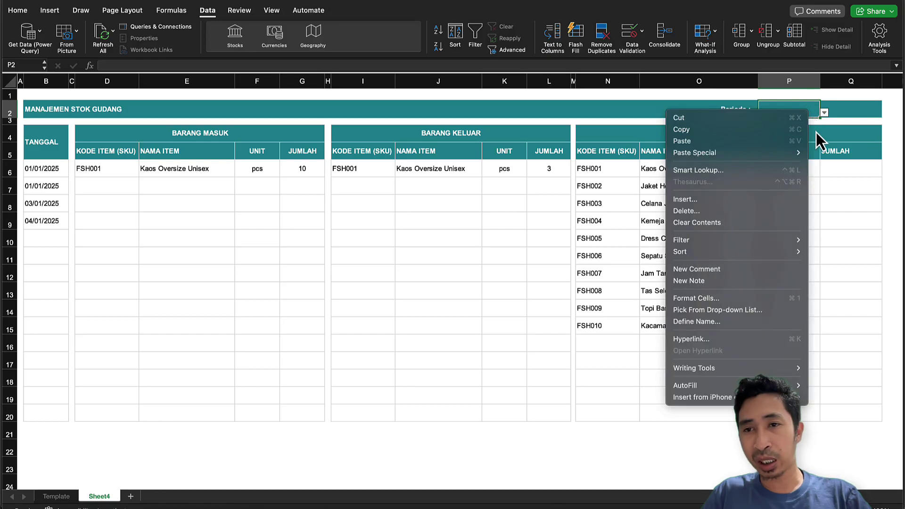
{"action": "left_click", "coordinate": [698, 130]}
{"action": "left_click", "coordinate": [843, 110]}
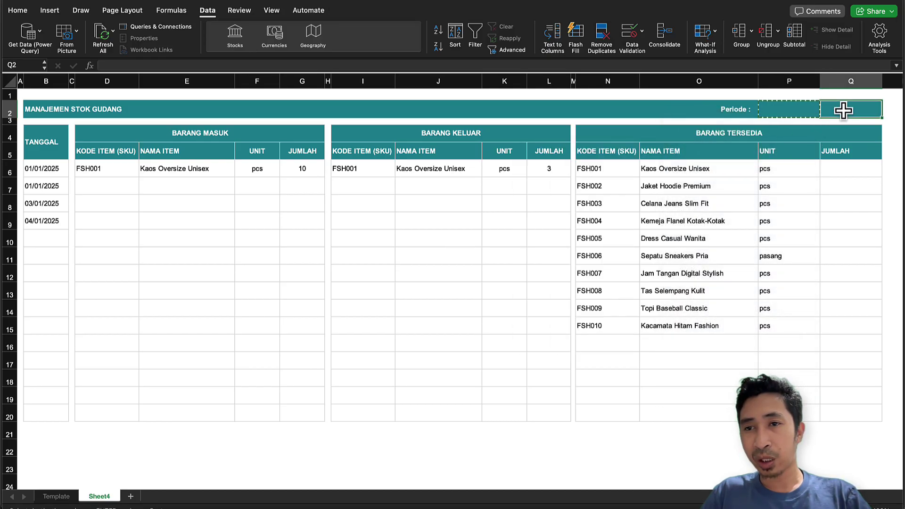
{"action": "right_click", "coordinate": [843, 110]}
{"action": "left_click", "coordinate": [730, 143]}
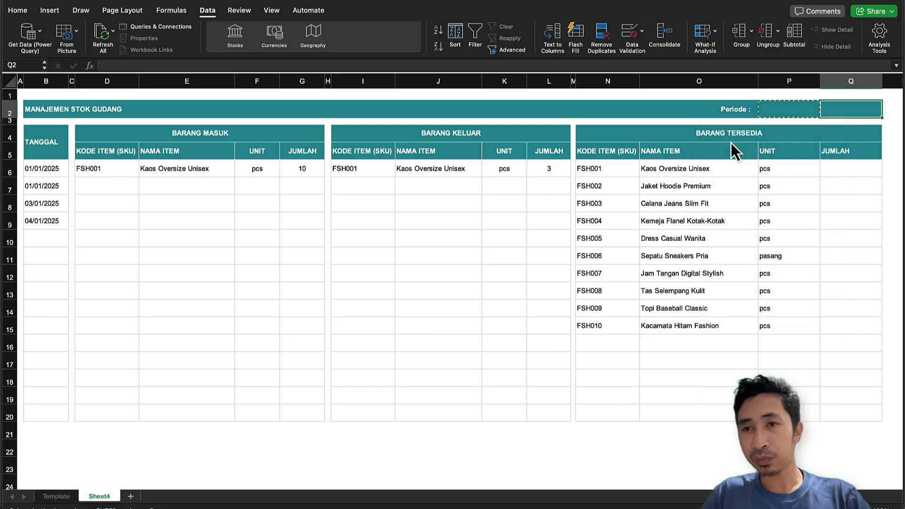
- Check the date dropdowns of both Periode cells, P2 and Q2
{"action": "left_click", "coordinate": [818, 109]}
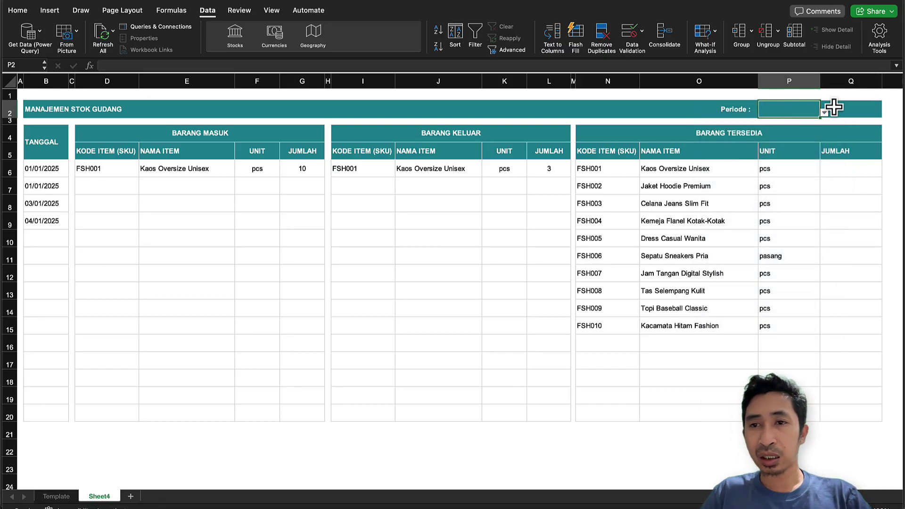
{"action": "left_click", "coordinate": [822, 113]}
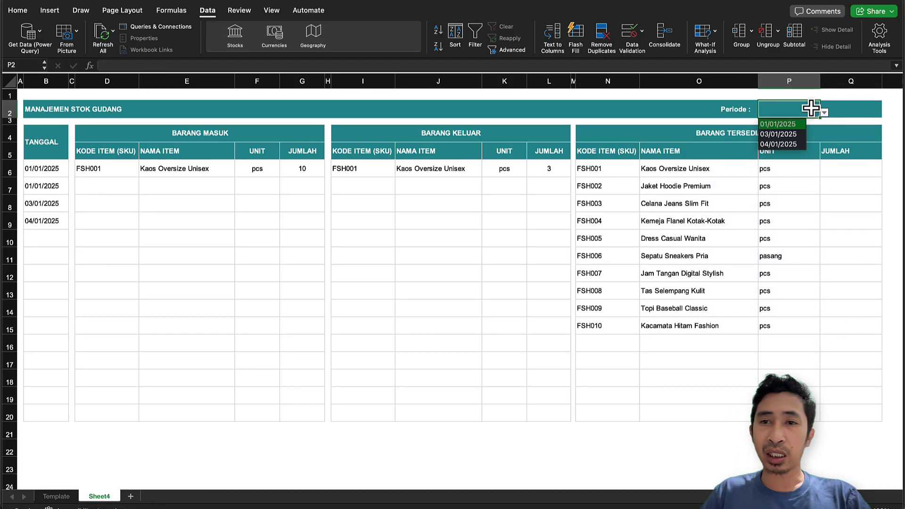
{"action": "left_click", "coordinate": [872, 106]}
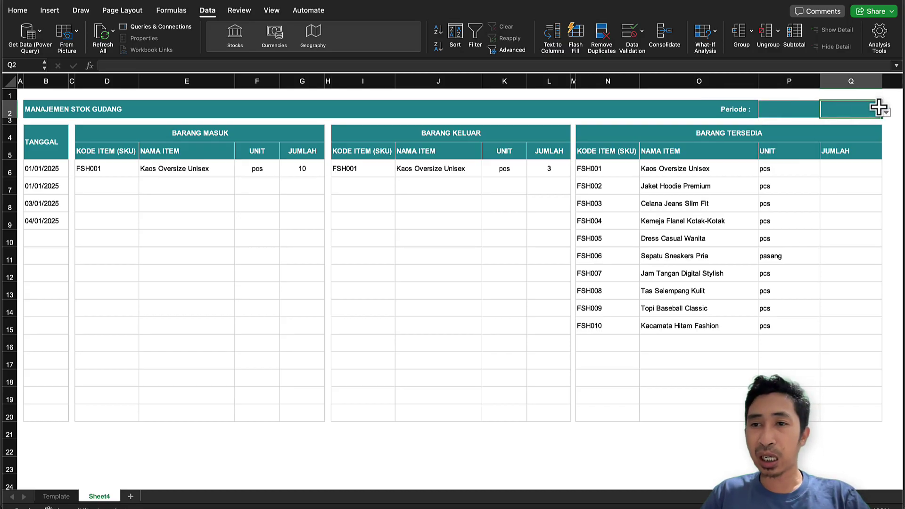
{"action": "left_click", "coordinate": [886, 114]}
{"action": "left_click", "coordinate": [775, 124]}
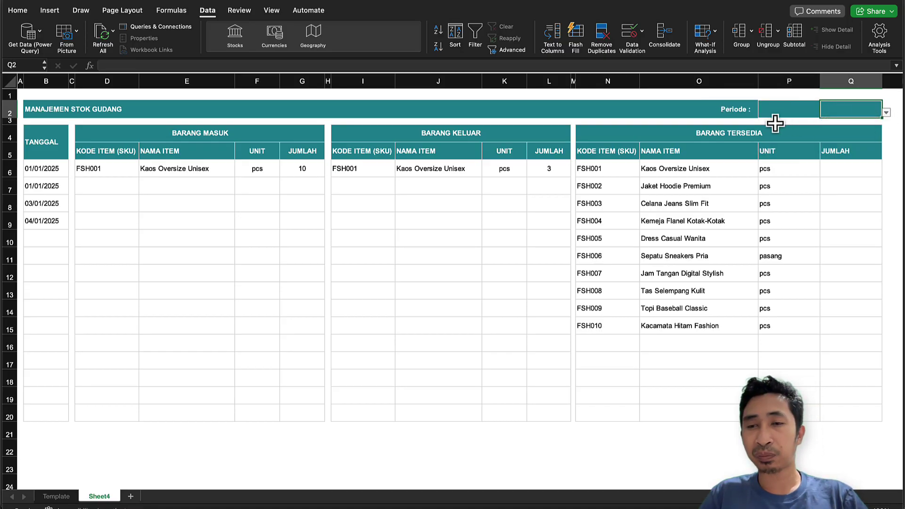
- Choose 01/01/2025 as the Periode start date in P2 and 03/01/2025 as the end date in Q2
{"action": "left_click", "coordinate": [797, 110]}
{"action": "left_click", "coordinate": [824, 113]}
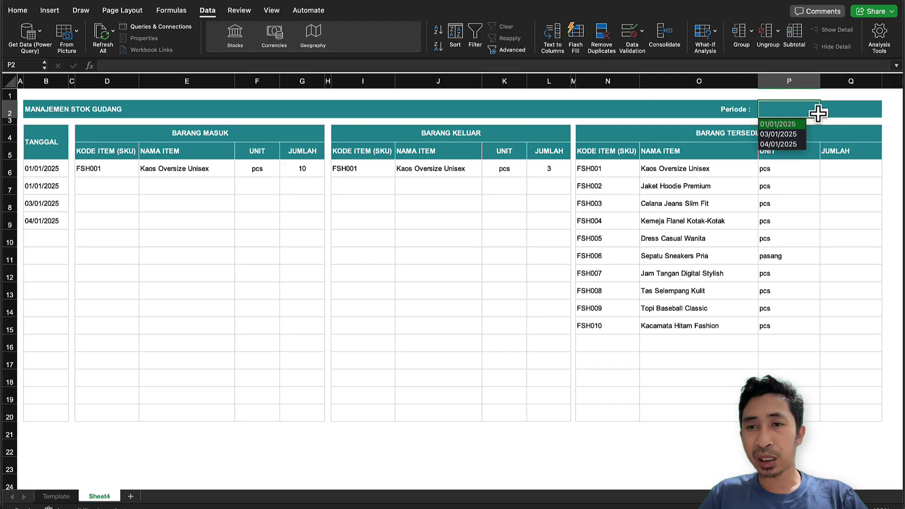
{"action": "left_click", "coordinate": [788, 126]}
{"action": "left_click", "coordinate": [872, 106]}
{"action": "left_click", "coordinate": [886, 113]}
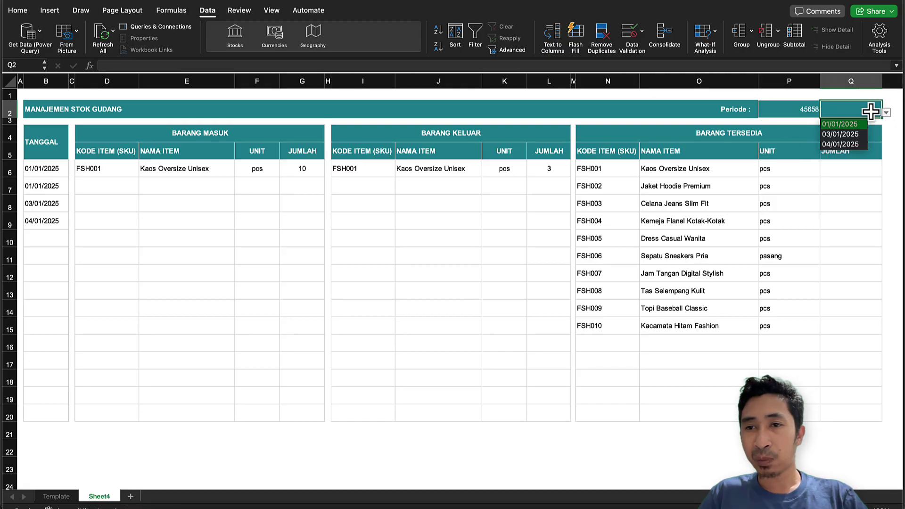
{"action": "left_click", "coordinate": [840, 135]}
- Format the Periode cells P2:Q2 with the custom number format dd/mm/yyy, based on the dd/mm/yy code
{"action": "left_click", "coordinate": [798, 135]}
{"action": "left_click_drag", "start_coordinate": [805, 107], "coordinate": [856, 101]}
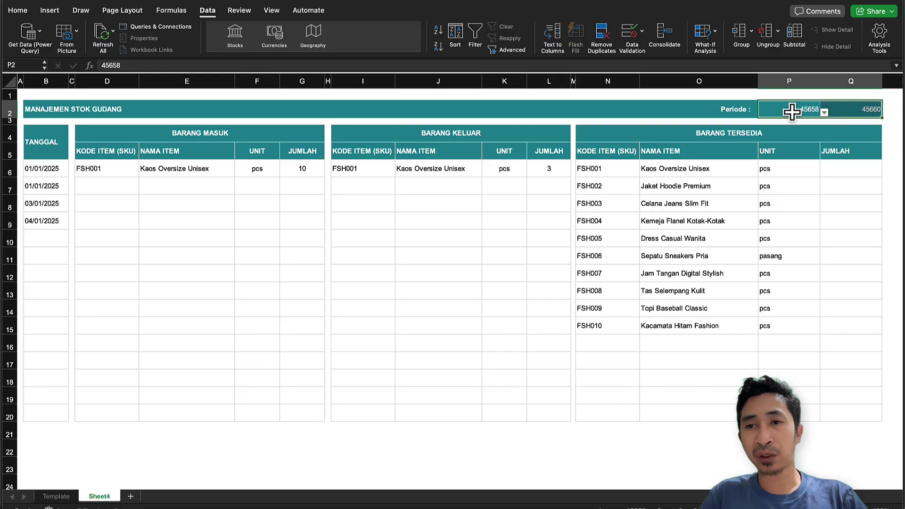
{"action": "right_click", "coordinate": [792, 112]}
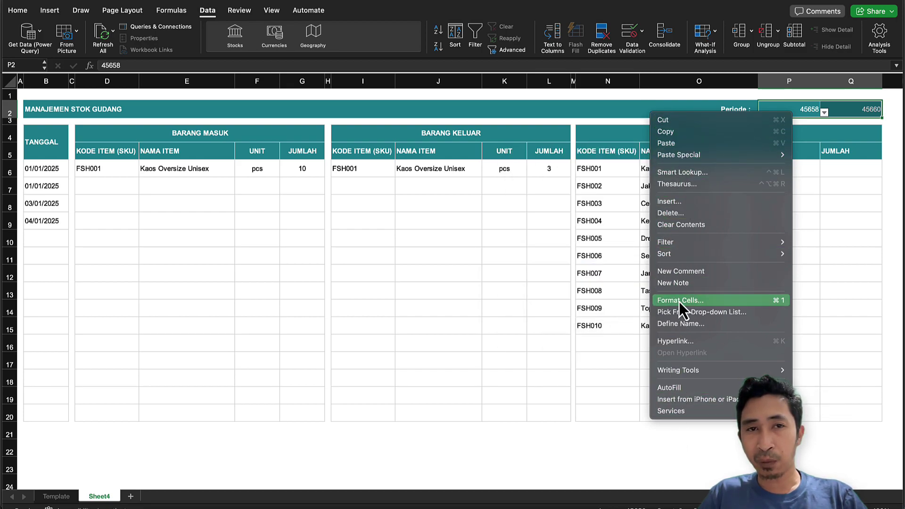
{"action": "left_click", "coordinate": [17, 15]}
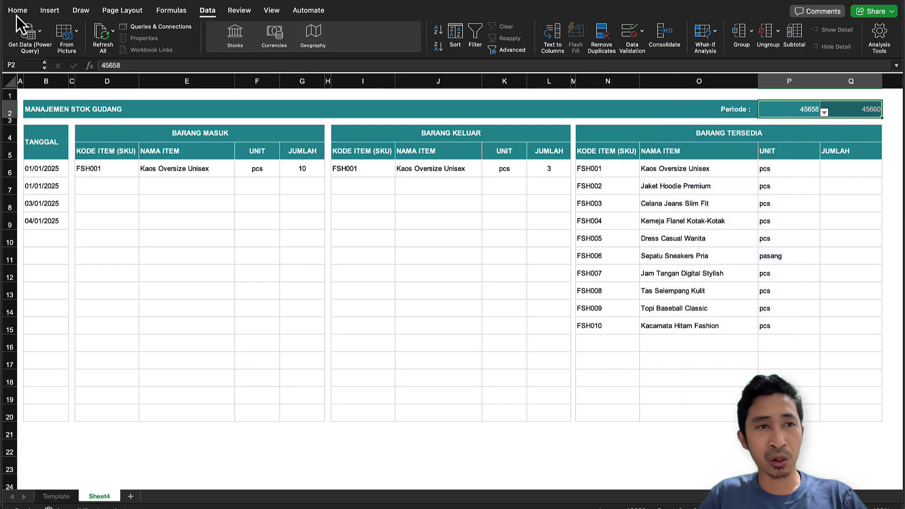
{"action": "left_click", "coordinate": [17, 14]}
{"action": "left_click", "coordinate": [460, 30]}
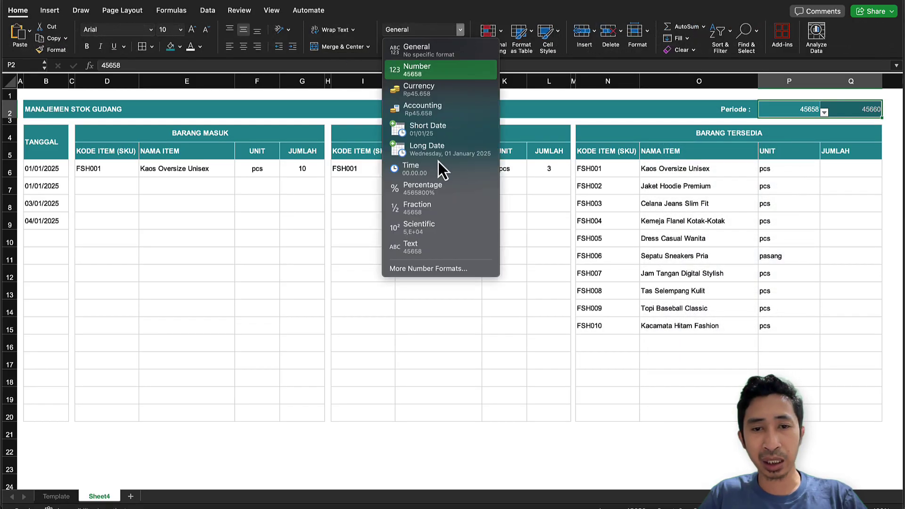
{"action": "left_click", "coordinate": [447, 269]}
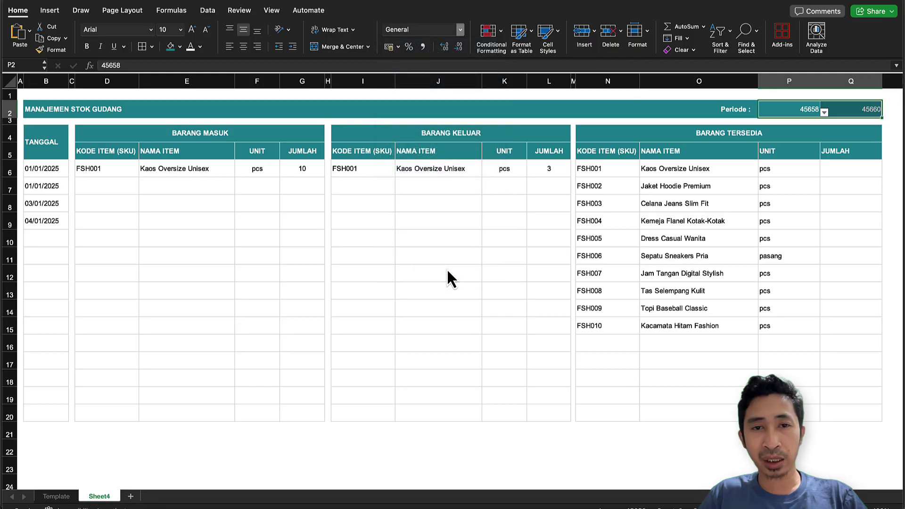
{"action": "left_click", "coordinate": [342, 194]}
{"action": "left_click", "coordinate": [340, 204]}
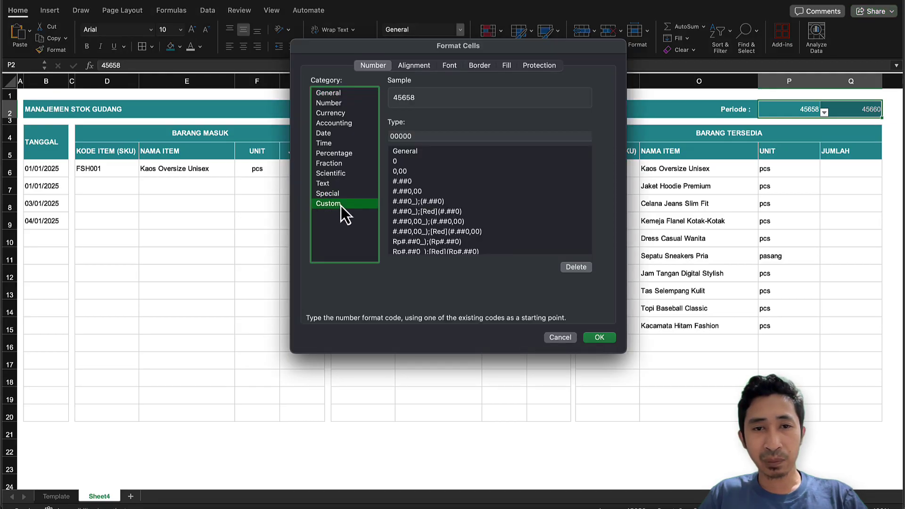
{"action": "left_click", "coordinate": [427, 137]}
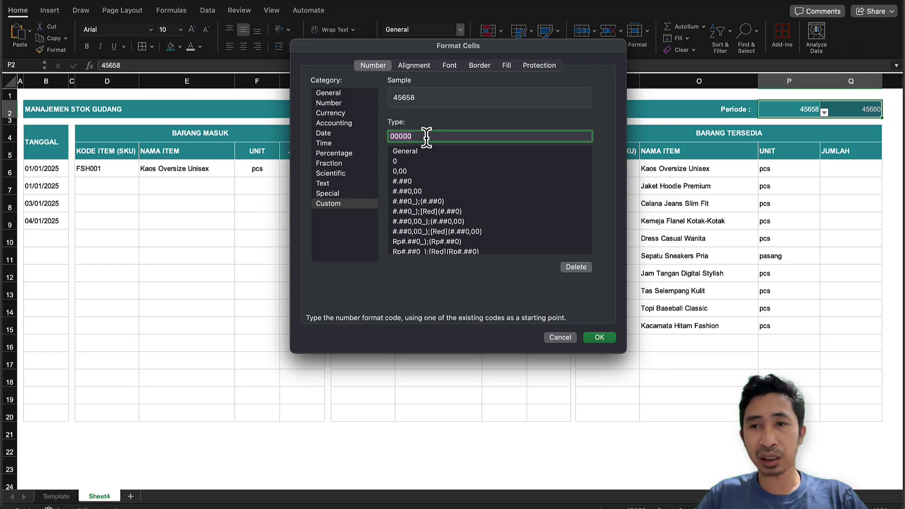
{"action": "left_click", "coordinate": [451, 135]}
{"action": "scroll", "coordinate": [449, 213], "scroll_direction": "down", "scroll_amount": 10}
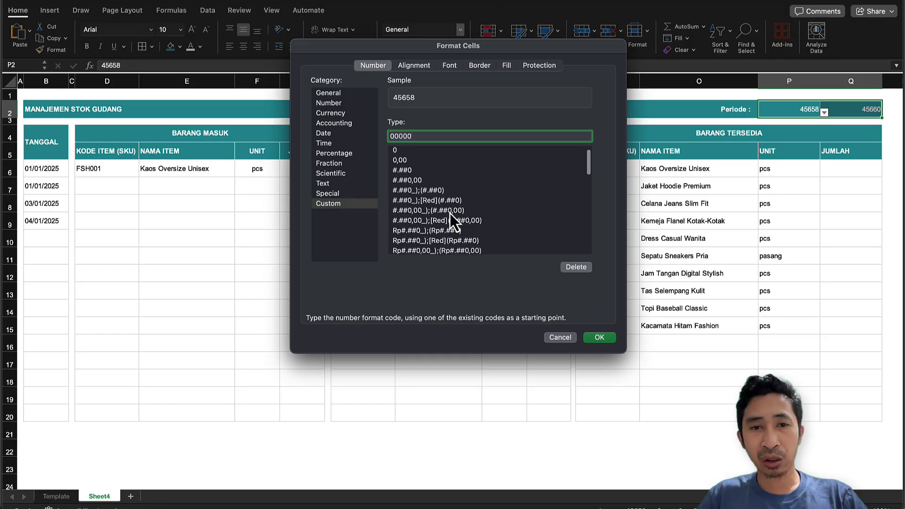
{"action": "left_click", "coordinate": [416, 181]}
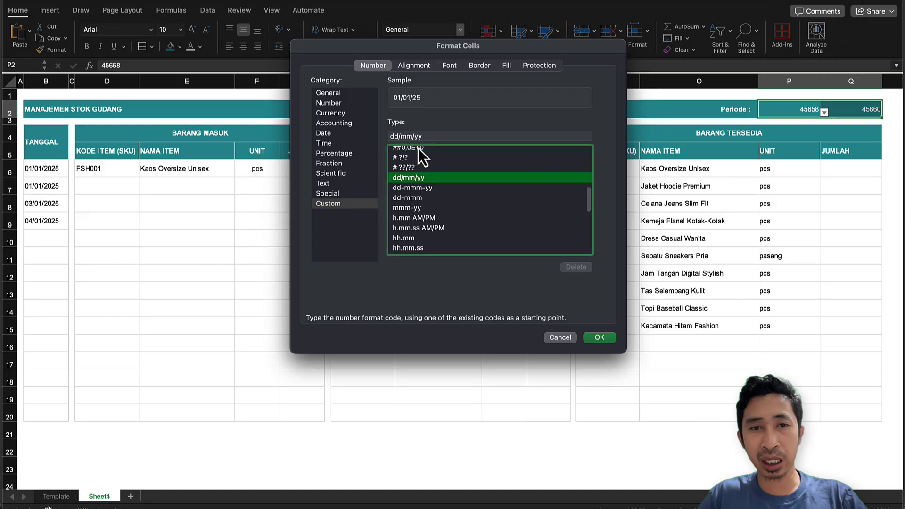
{"action": "left_click", "coordinate": [432, 136]}
{"action": "type", "text": "y"}
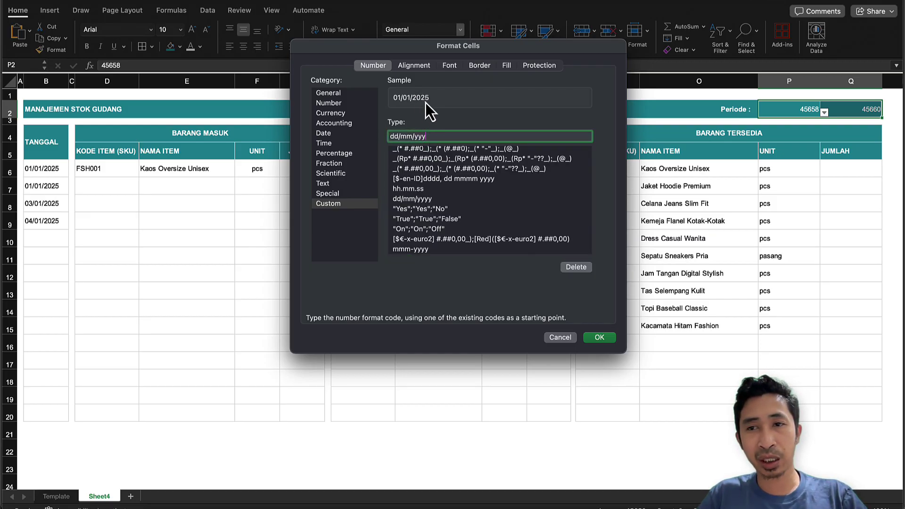
{"action": "left_click", "coordinate": [608, 338]}
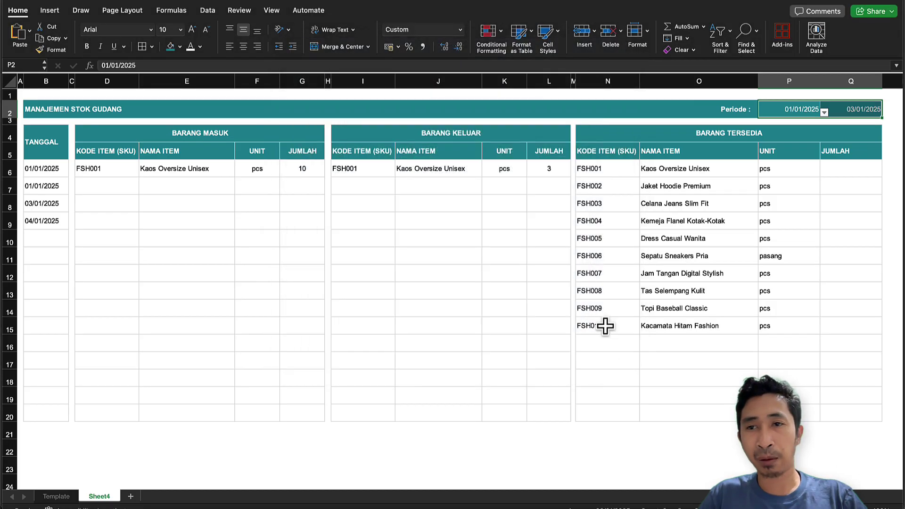
- Center the dates horizontally in the Periode cells P2:Q2
{"action": "left_click", "coordinate": [660, 222]}
{"action": "left_click", "coordinate": [790, 109]}
{"action": "left_click_drag", "start_coordinate": [789, 110], "coordinate": [832, 109]}
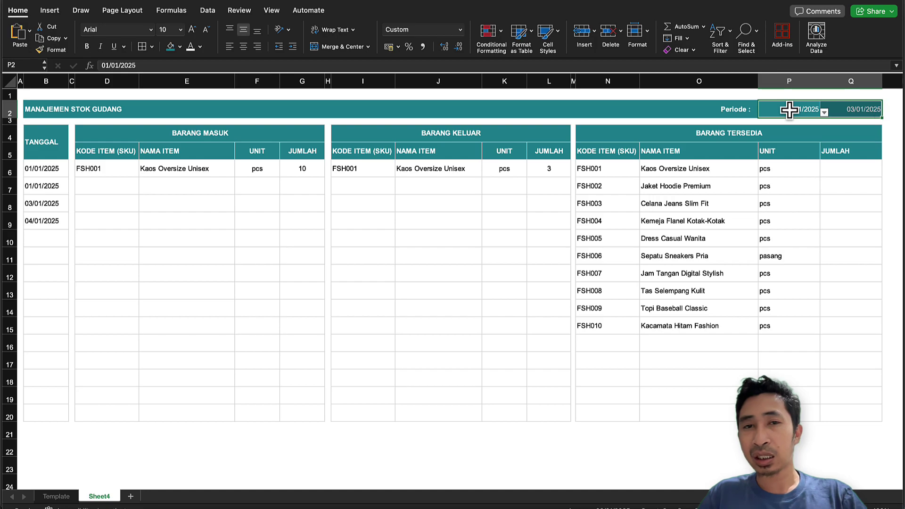
{"action": "left_click", "coordinate": [244, 47]}
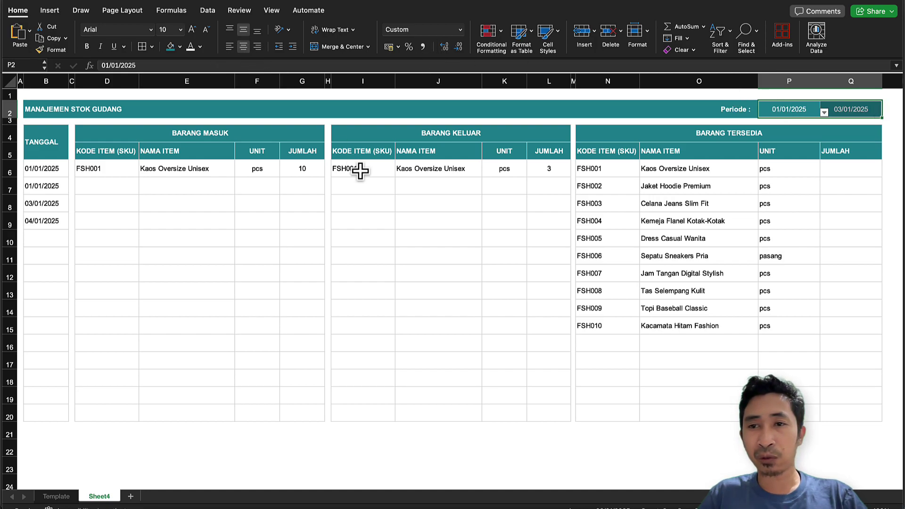
{"action": "left_click", "coordinate": [358, 168]}
{"action": "left_click", "coordinate": [779, 114]}
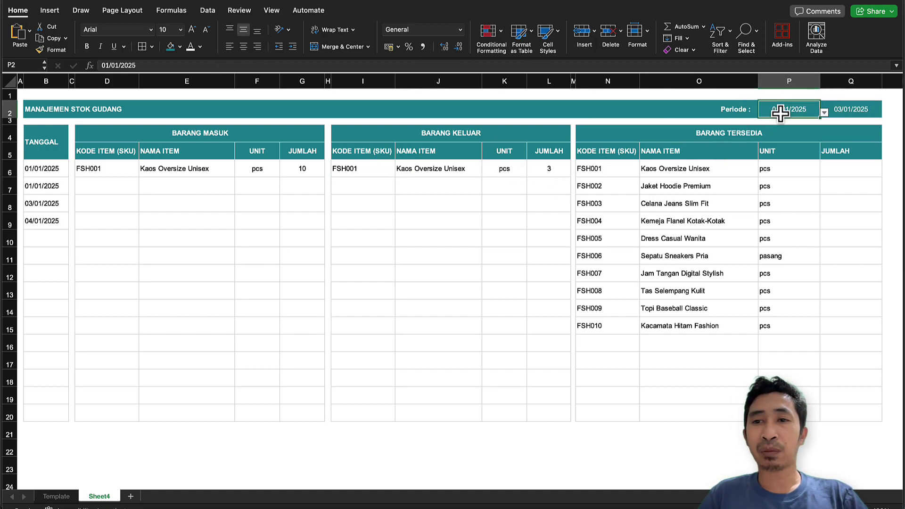
{"action": "key", "text": "shift+Right"}
{"action": "left_click", "coordinate": [781, 143]}
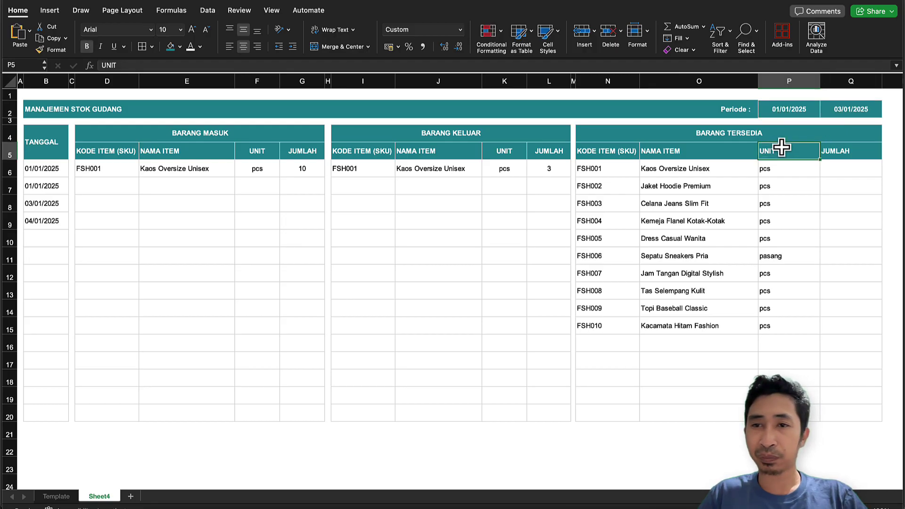
{"action": "left_click", "coordinate": [789, 109]}
{"action": "left_click", "coordinate": [848, 111]}
{"action": "left_click", "coordinate": [798, 111]}
{"action": "left_click", "coordinate": [835, 110]}
{"action": "left_click", "coordinate": [791, 109]}
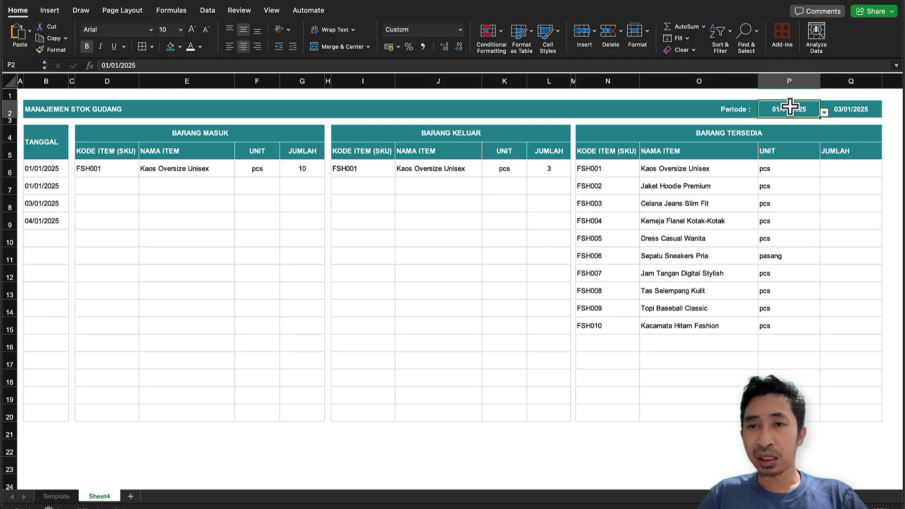
{"action": "left_click", "coordinate": [852, 109]}
{"action": "left_click", "coordinate": [795, 109]}
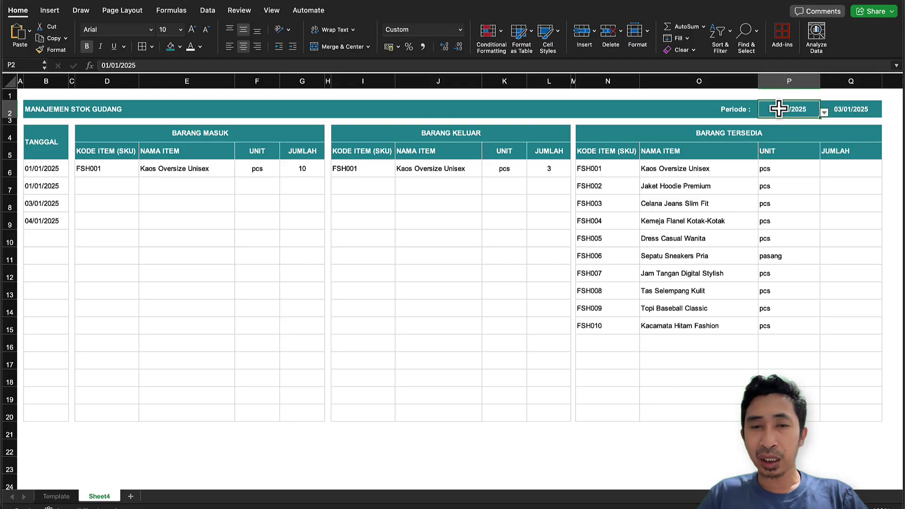
{"action": "left_click", "coordinate": [58, 497]}
{"action": "left_click", "coordinate": [99, 496]}
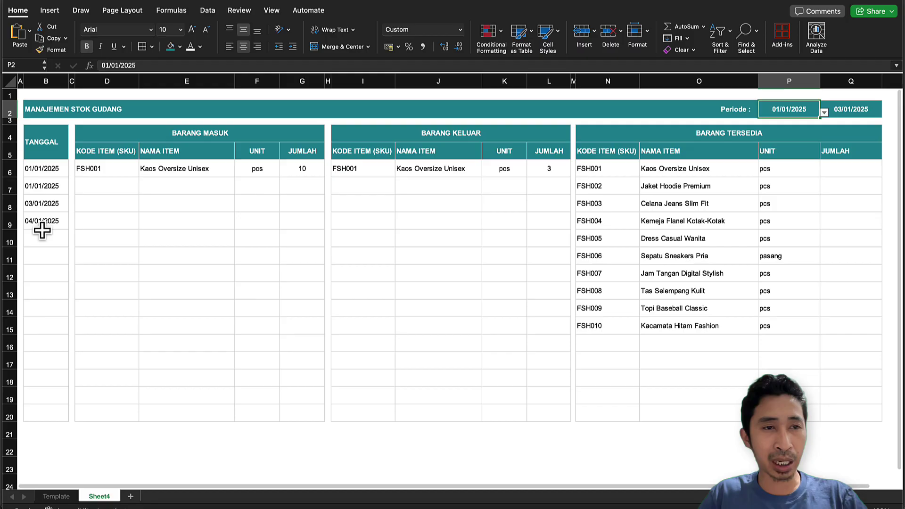
- Review the workbook's existing defined names before naming the Periode start and end cells
{"action": "left_click", "coordinate": [44, 63]}
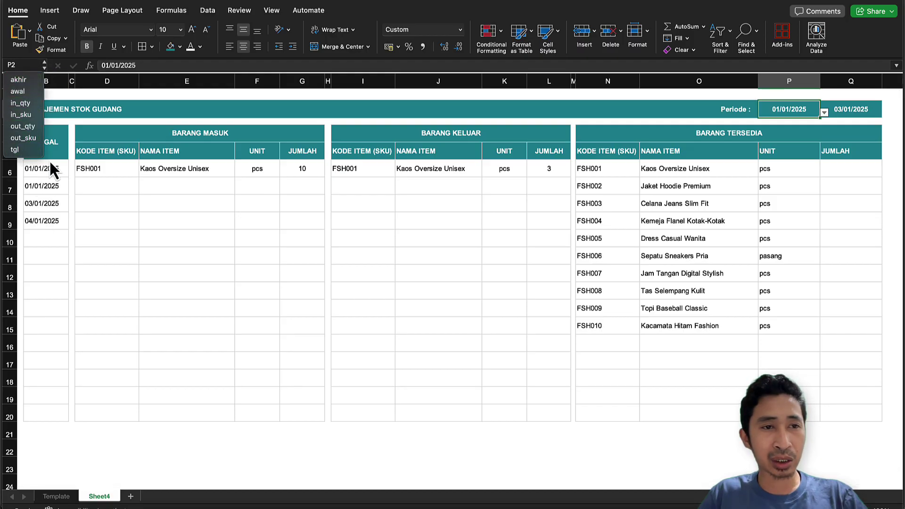
{"action": "left_click", "coordinate": [121, 208]}
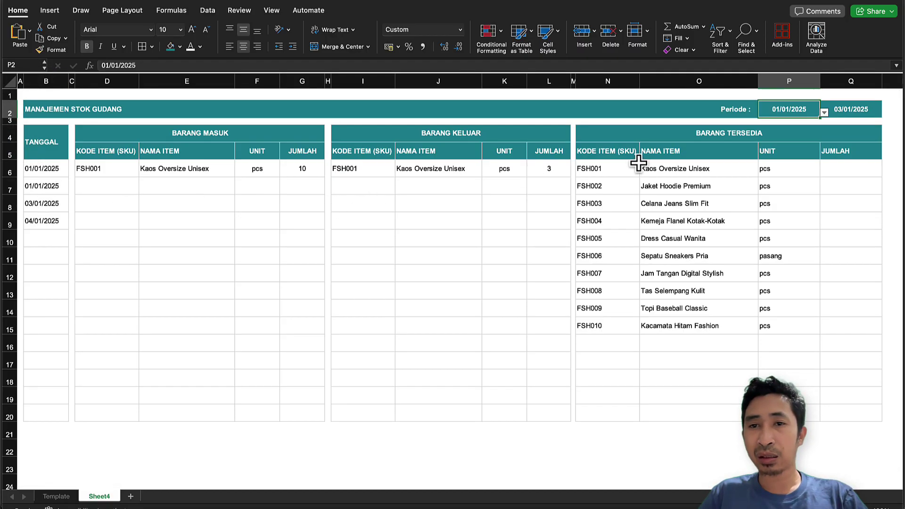
{"action": "left_click", "coordinate": [662, 147]}
{"action": "left_click", "coordinate": [805, 106]}
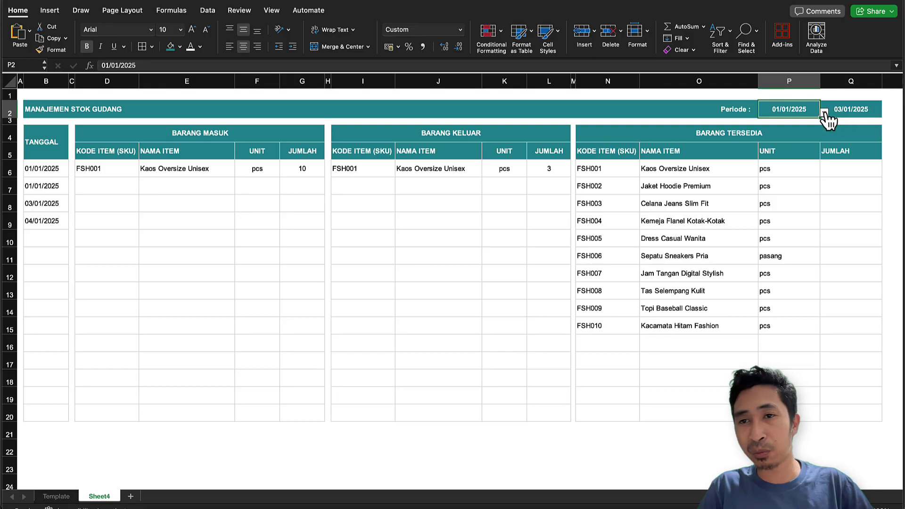
{"action": "left_click", "coordinate": [842, 107]}
{"action": "left_click", "coordinate": [775, 109]}
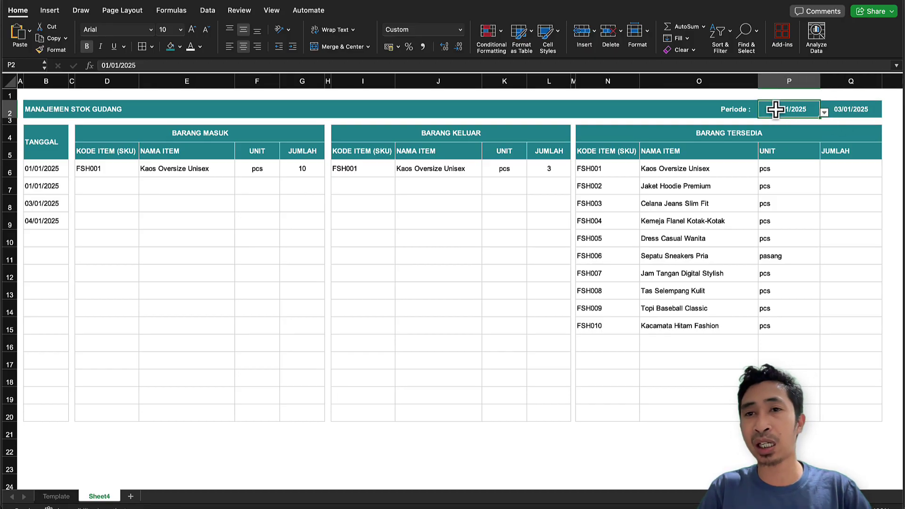
{"action": "left_click", "coordinate": [788, 127]}
{"action": "left_click", "coordinate": [794, 109]}
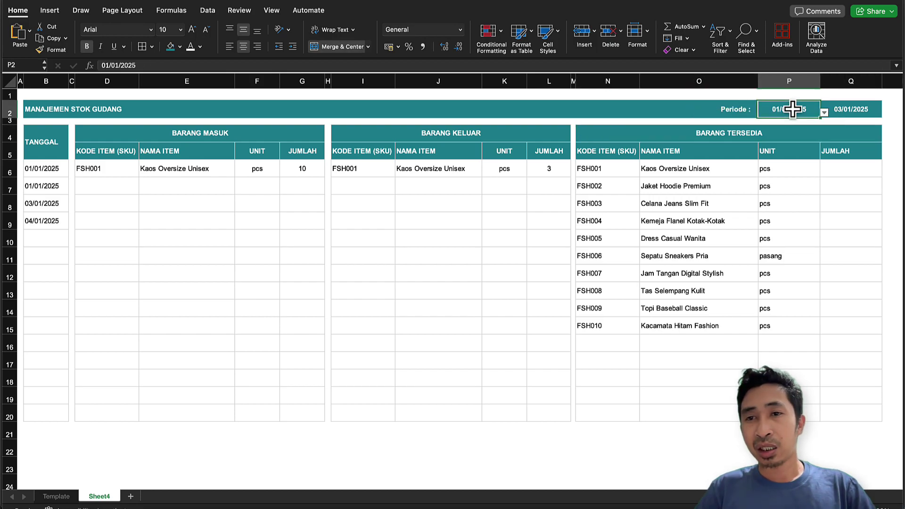
{"action": "left_click", "coordinate": [43, 64]}
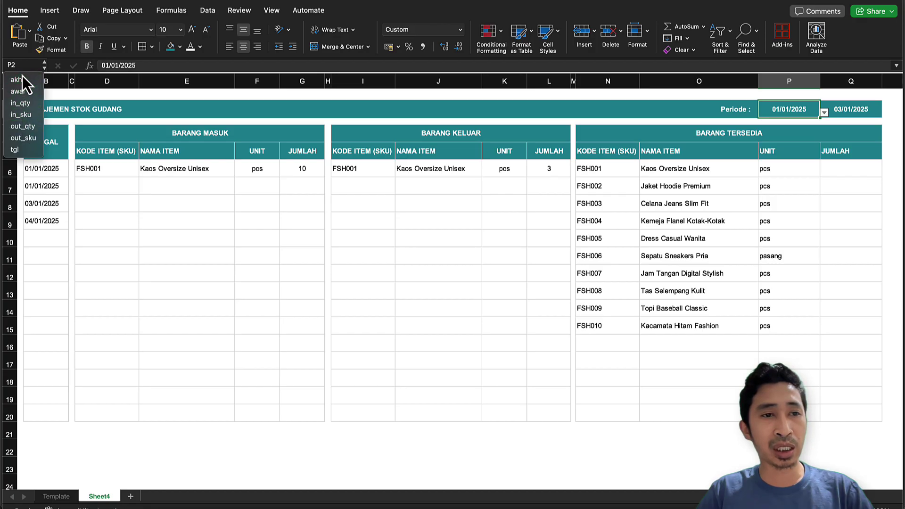
{"action": "left_click", "coordinate": [725, 169]}
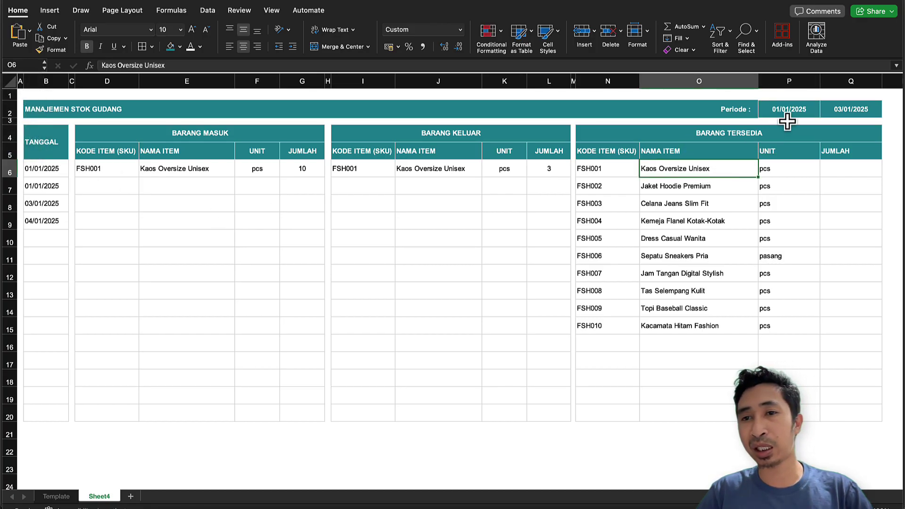
- Name the Periode start cell P2 awal2 and check it in the list of defined names
{"action": "left_click", "coordinate": [799, 109]}
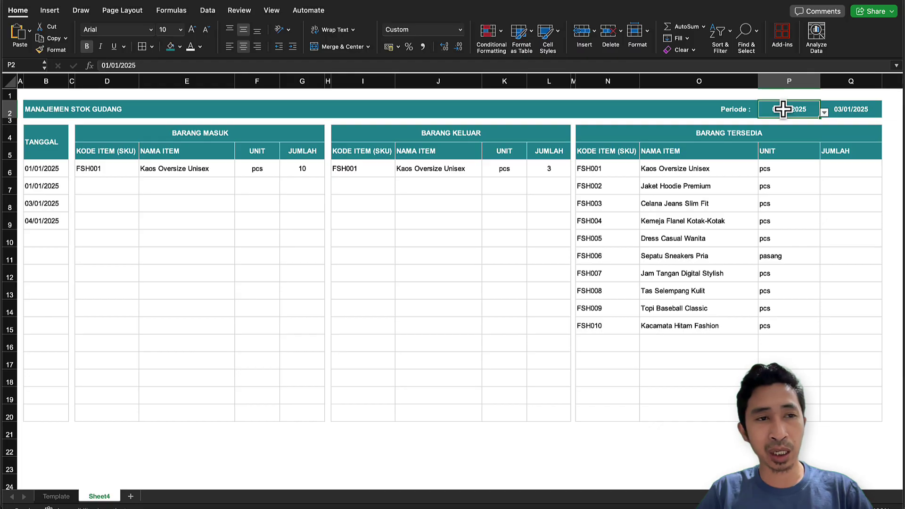
{"action": "left_click", "coordinate": [23, 65]}
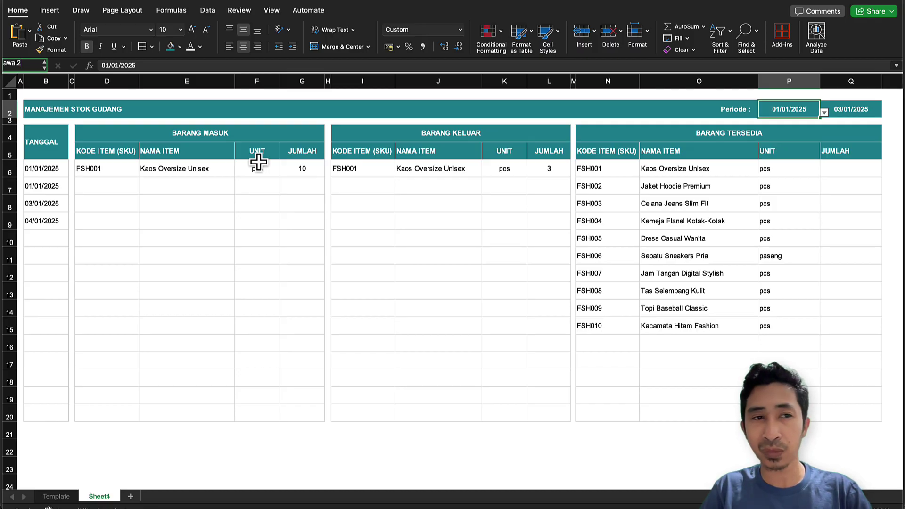
{"action": "left_click", "coordinate": [43, 65]}
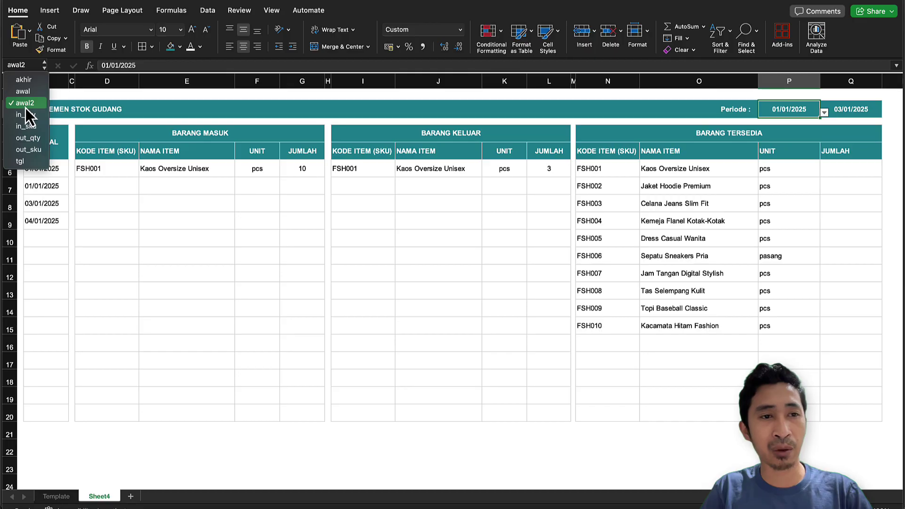
{"action": "left_click", "coordinate": [234, 193]}
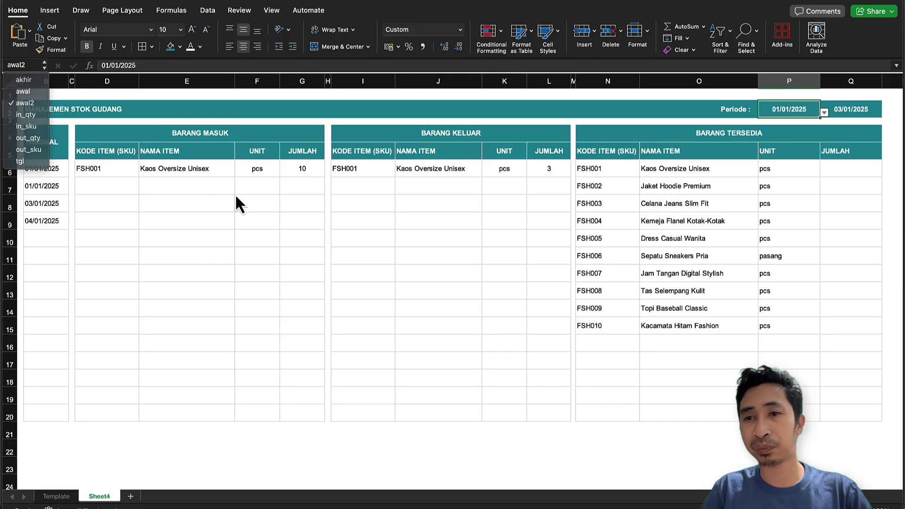
- Name the Periode end cell Q2 akhir2 and check it in the list of defined names
{"action": "left_click", "coordinate": [837, 108]}
{"action": "left_click", "coordinate": [30, 66]}
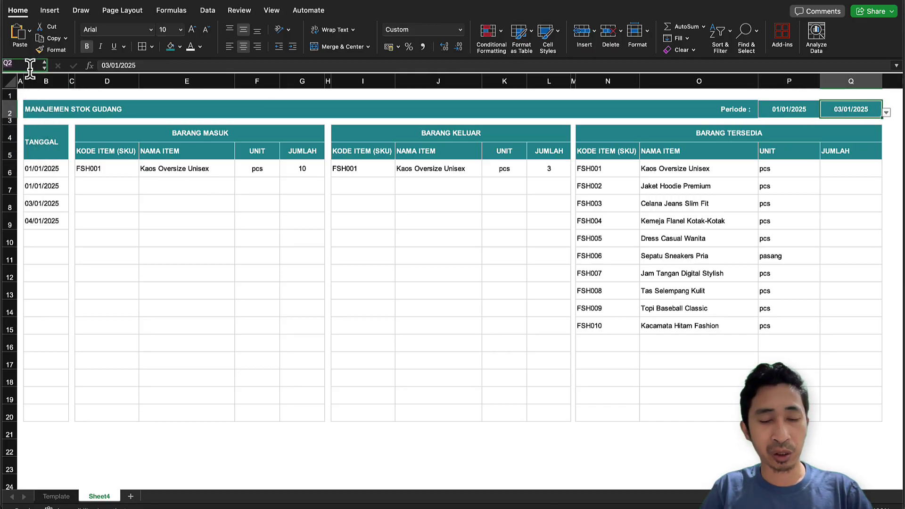
{"action": "type", "text": "akhir"}
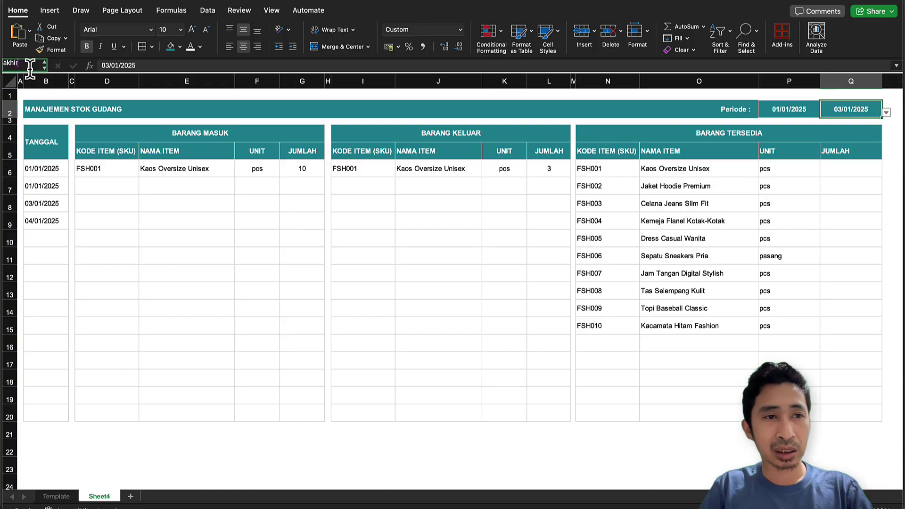
{"action": "key", "text": "Return"}
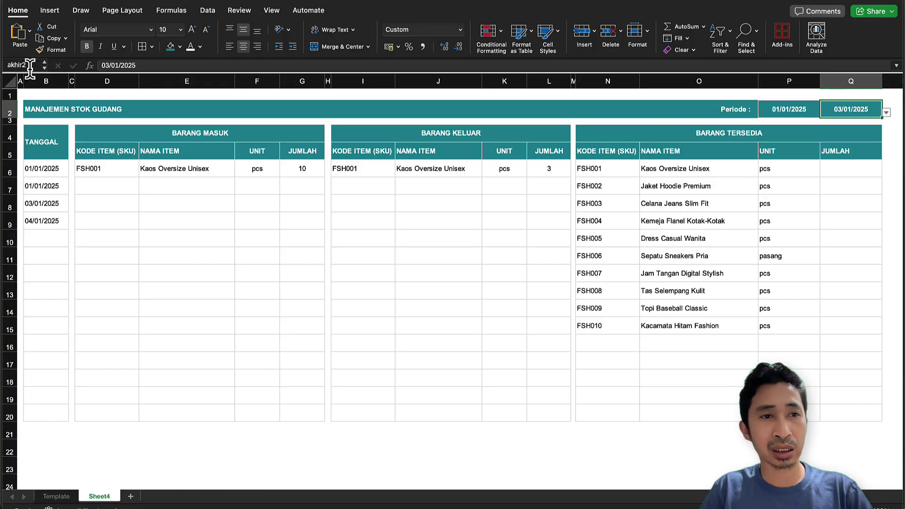
{"action": "left_click", "coordinate": [45, 65]}
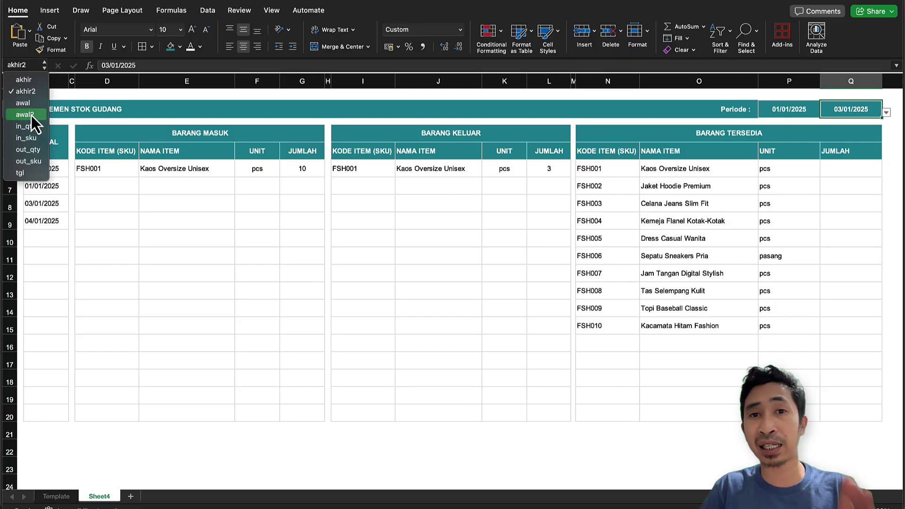
{"action": "left_click", "coordinate": [612, 172]}
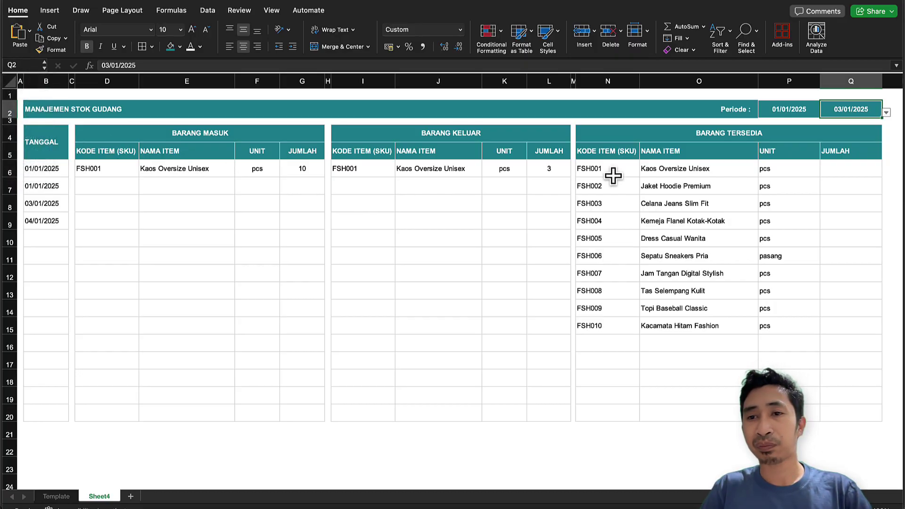
- Test the name awal2 with the formula =awal2 in the empty cell S4, and clear that cell again
{"action": "left_click", "coordinate": [612, 170]}
{"action": "left_click", "coordinate": [785, 110]}
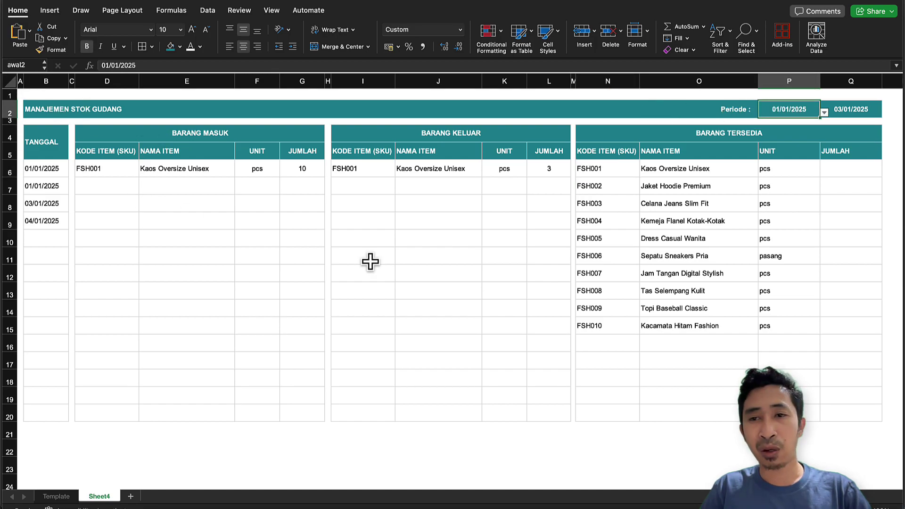
{"action": "scroll", "coordinate": [370, 261], "scroll_direction": "right", "scroll_amount": 5}
{"action": "left_click", "coordinate": [783, 137]}
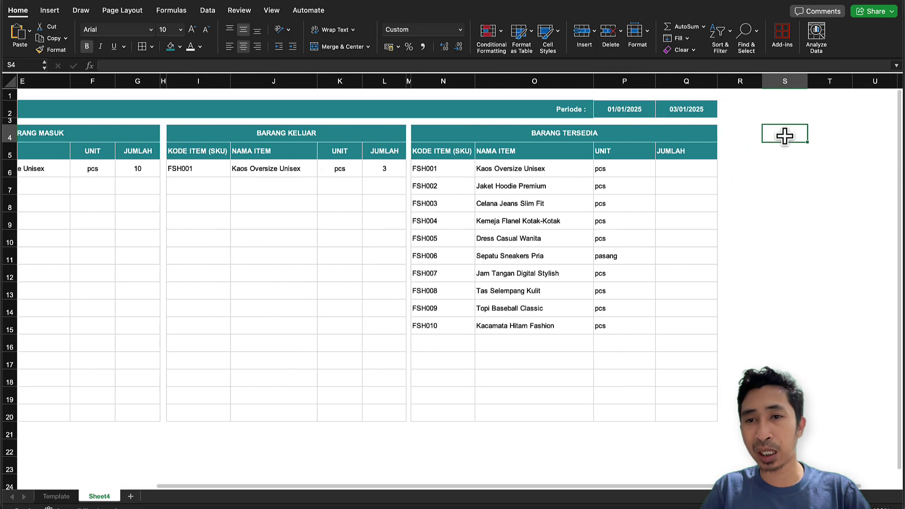
{"action": "type", "text": "="}
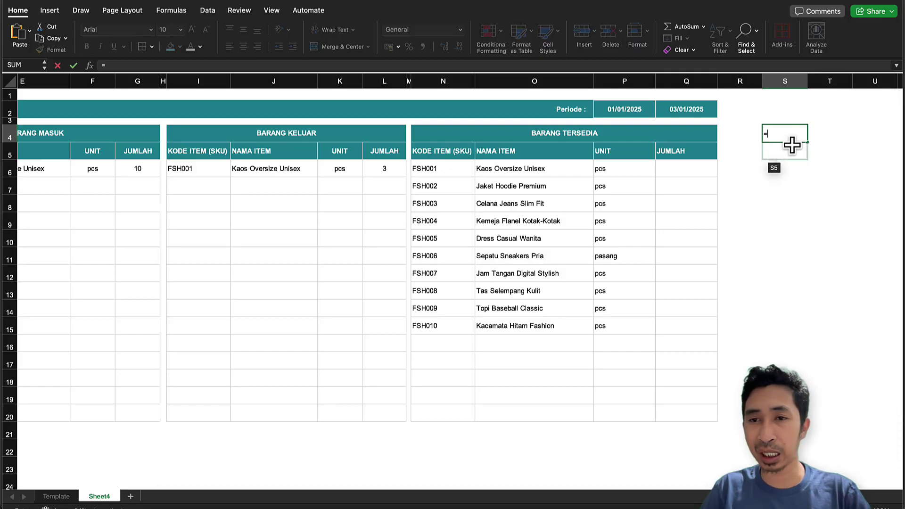
{"action": "type", "text": "awal2"}
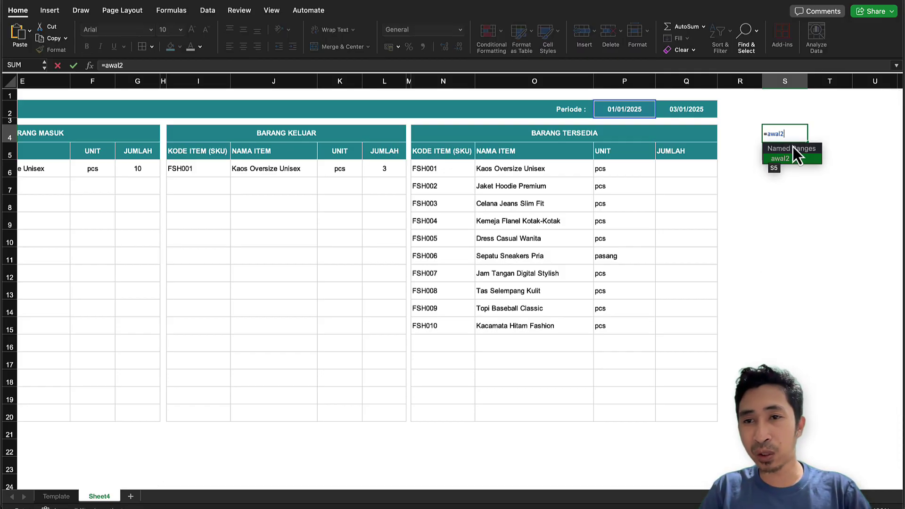
{"action": "key", "text": "Return"}
{"action": "left_click", "coordinate": [797, 133]}
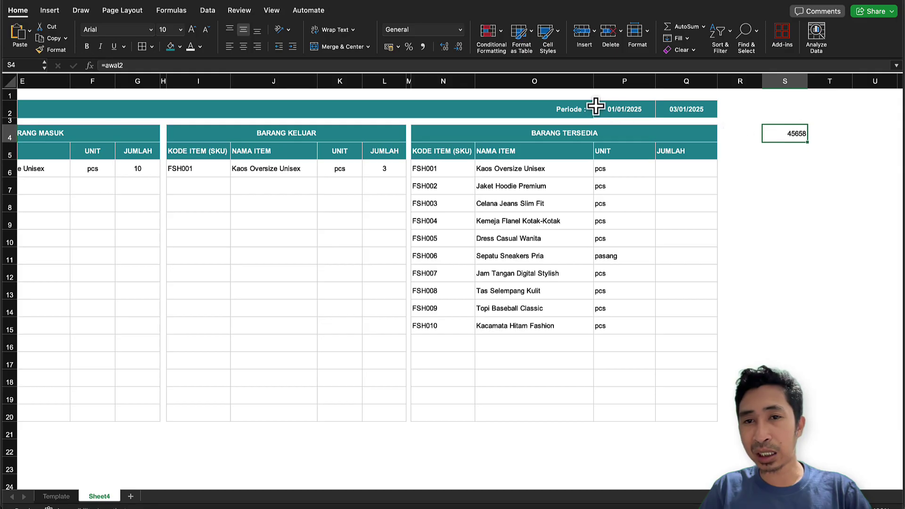
{"action": "left_click", "coordinate": [615, 109]}
{"action": "left_click", "coordinate": [797, 134]}
{"action": "key", "text": "Delete"}
{"action": "left_click", "coordinate": [666, 153]}
{"action": "scroll", "coordinate": [666, 156], "scroll_direction": "left", "scroll_amount": 5}
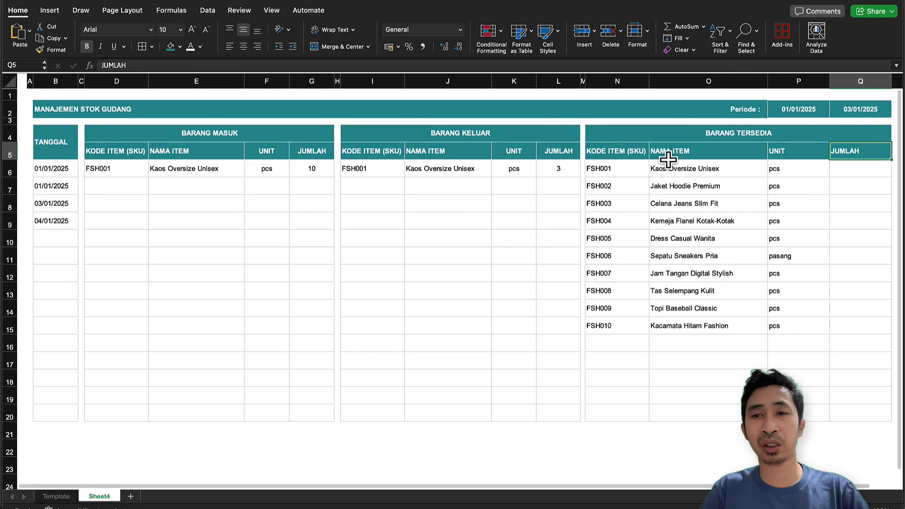
- Try to name the entire TANGGAL column B tgl2
{"action": "left_click", "coordinate": [115, 191]}
{"action": "left_click", "coordinate": [41, 170]}
{"action": "left_click", "coordinate": [112, 183]}
{"action": "left_click", "coordinate": [41, 139]}
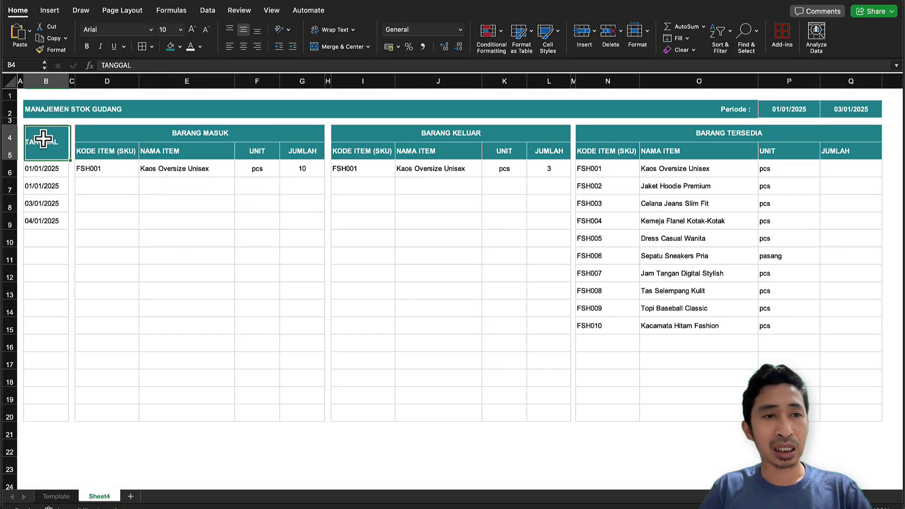
{"action": "left_click", "coordinate": [45, 83]}
{"action": "left_click", "coordinate": [21, 66]}
{"action": "type", "text": "tfl"}
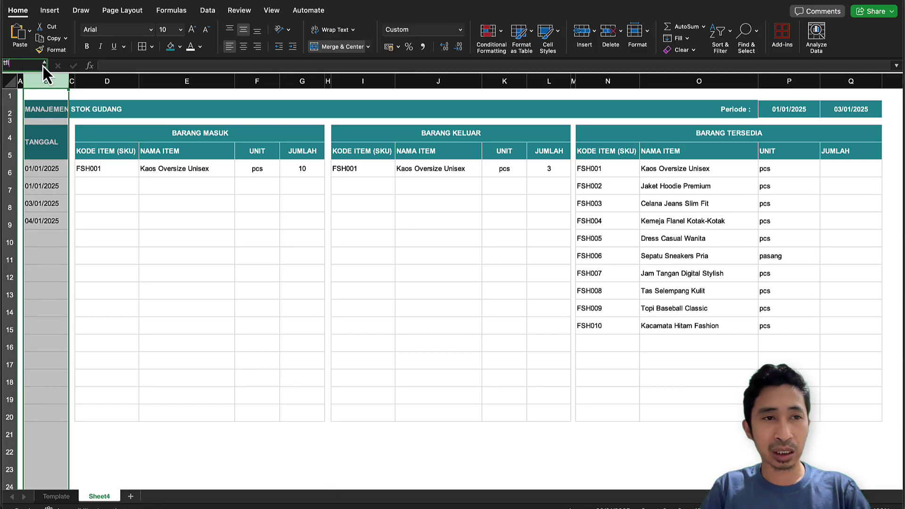
{"action": "key", "text": "BackSpace"}
{"action": "key", "text": "BackSpace"}
{"action": "type", "text": "gl2"}
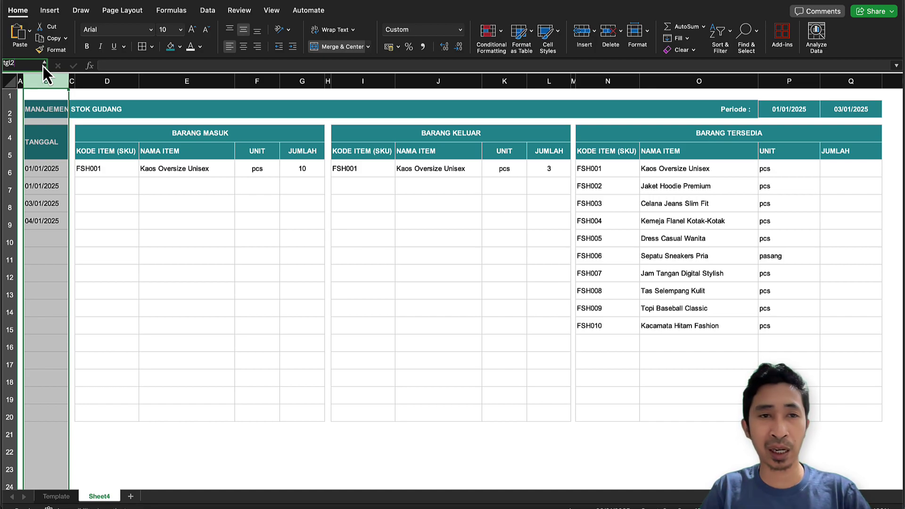
{"action": "key", "text": "Return"}
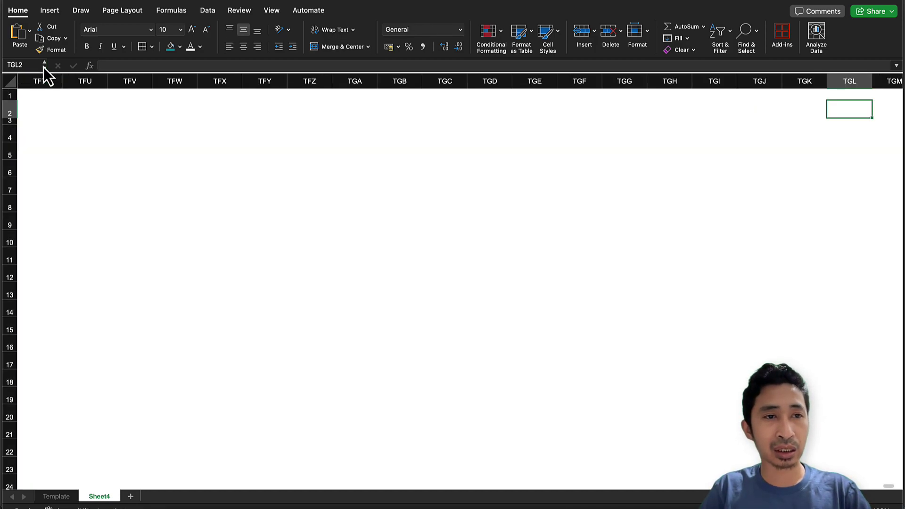
{"action": "left_click", "coordinate": [81, 160]}
{"action": "scroll", "coordinate": [81, 159], "scroll_direction": "left", "scroll_amount": 20}
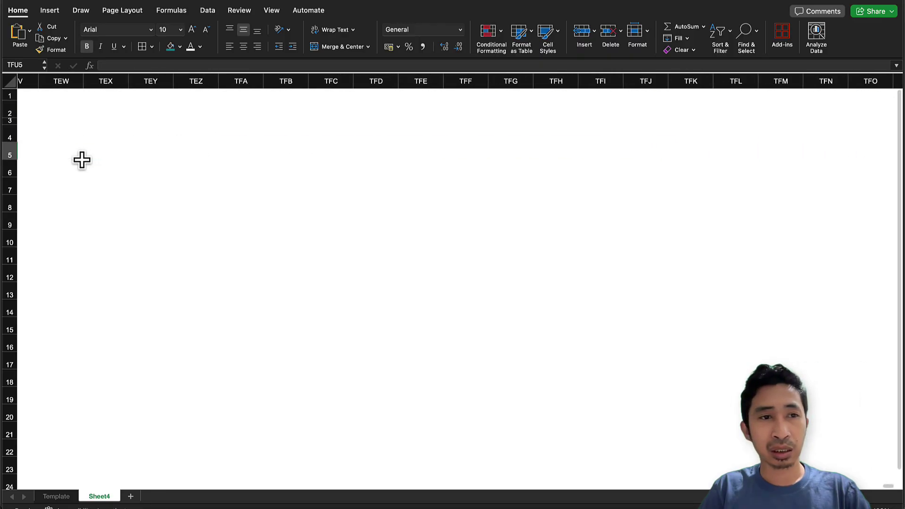
{"action": "left_click", "coordinate": [126, 146]}
{"action": "scroll", "coordinate": [126, 147], "scroll_direction": "right", "scroll_amount": 10}
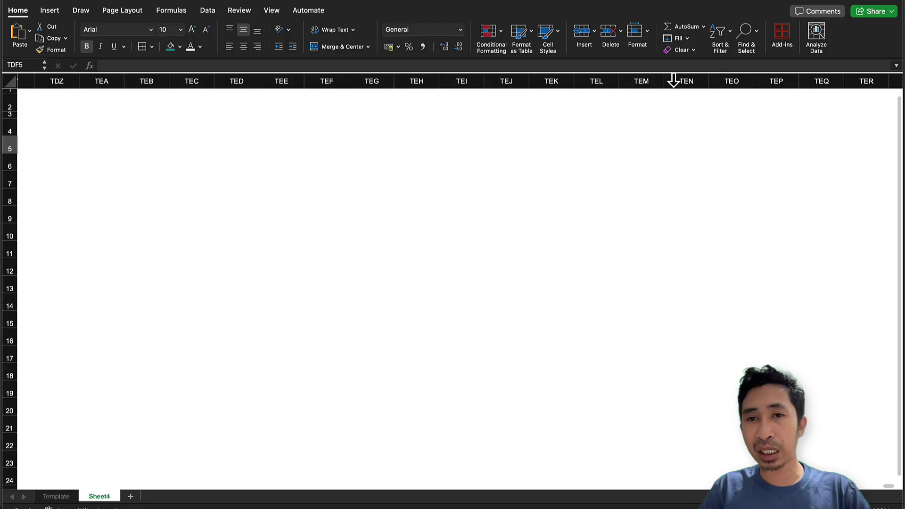
- Return to the stock tables, name the entire TANGGAL column B tgl_2, and reselect the column to check its name
{"action": "scroll", "coordinate": [673, 79], "scroll_direction": "right", "scroll_amount": 8}
{"action": "left_click", "coordinate": [779, 103]}
{"action": "scroll", "coordinate": [832, 105], "scroll_direction": "right", "scroll_amount": 10}
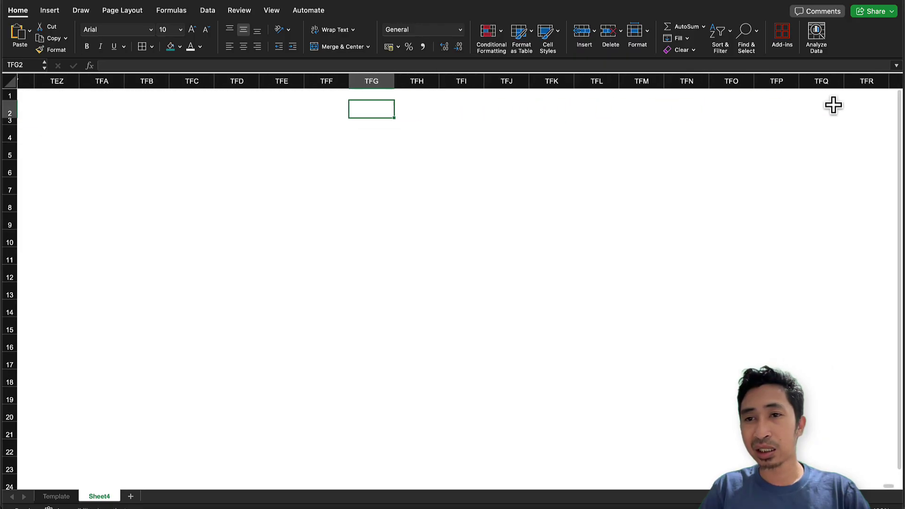
{"action": "key", "text": "Home"}
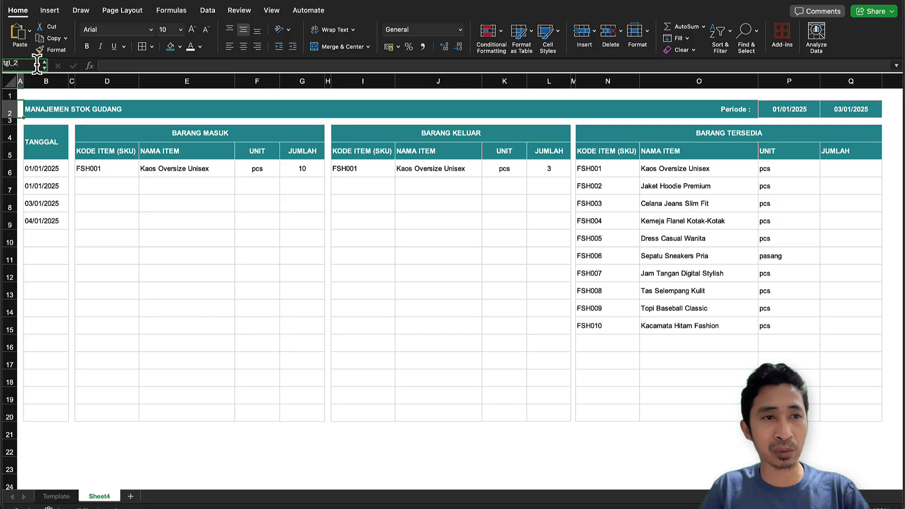
{"action": "left_click", "coordinate": [57, 67]}
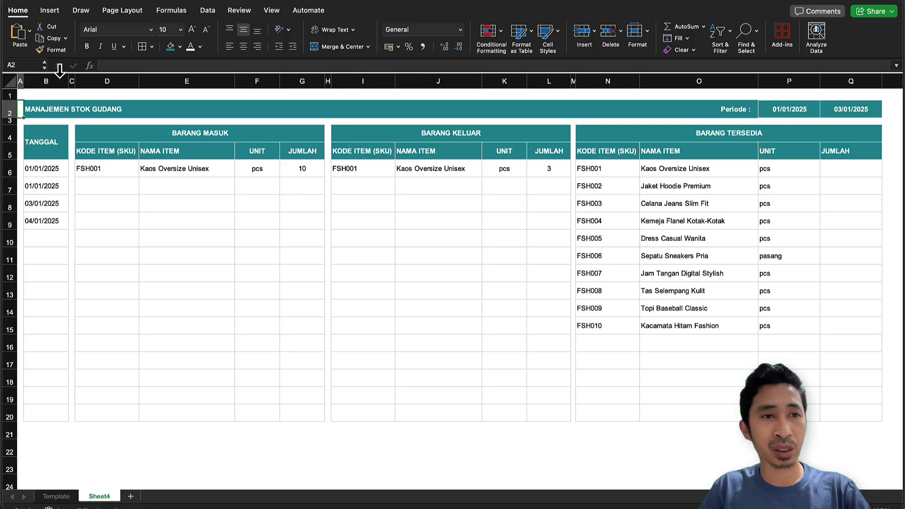
{"action": "left_click", "coordinate": [46, 79]}
{"action": "left_click", "coordinate": [20, 60]}
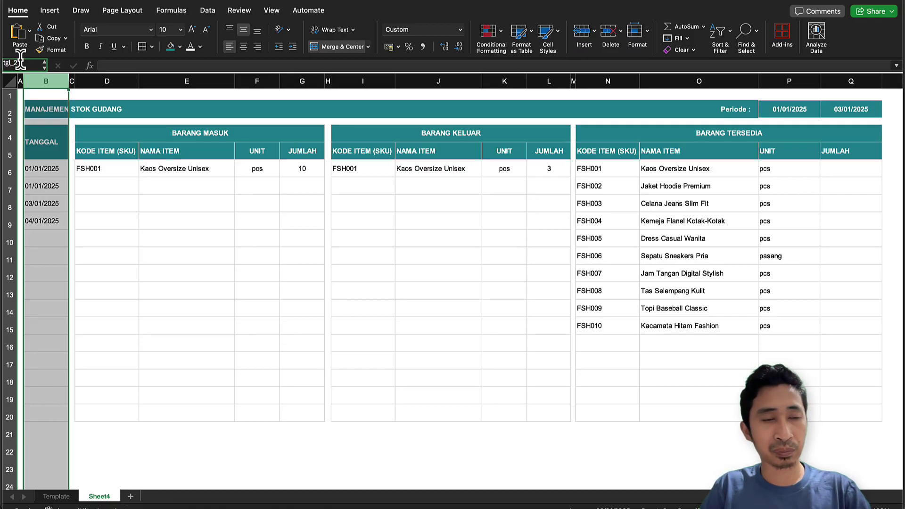
{"action": "type", "text": "tgl_2"}
{"action": "key", "text": "Return"}
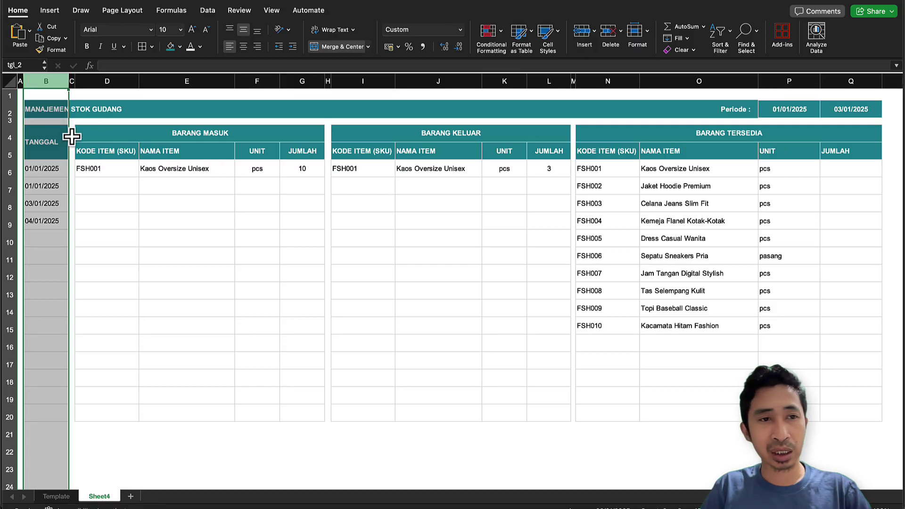
{"action": "left_click", "coordinate": [40, 170]}
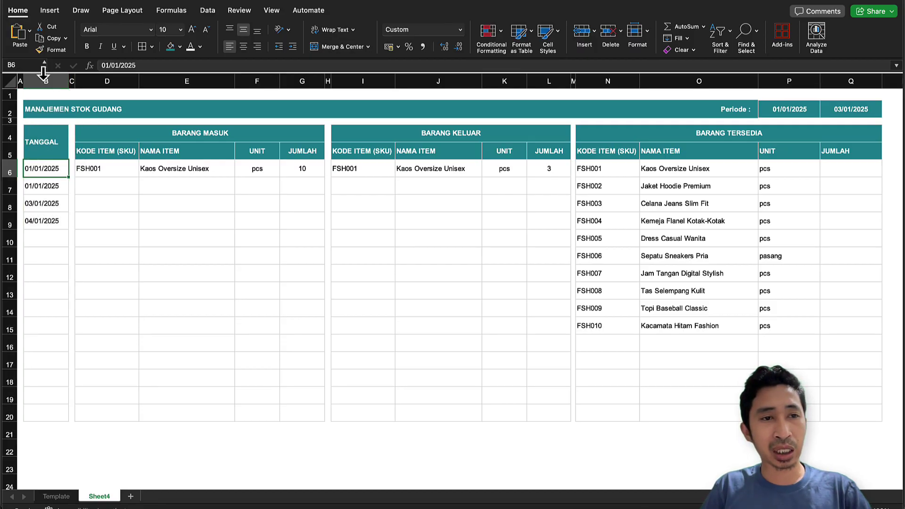
{"action": "left_click", "coordinate": [44, 81]}
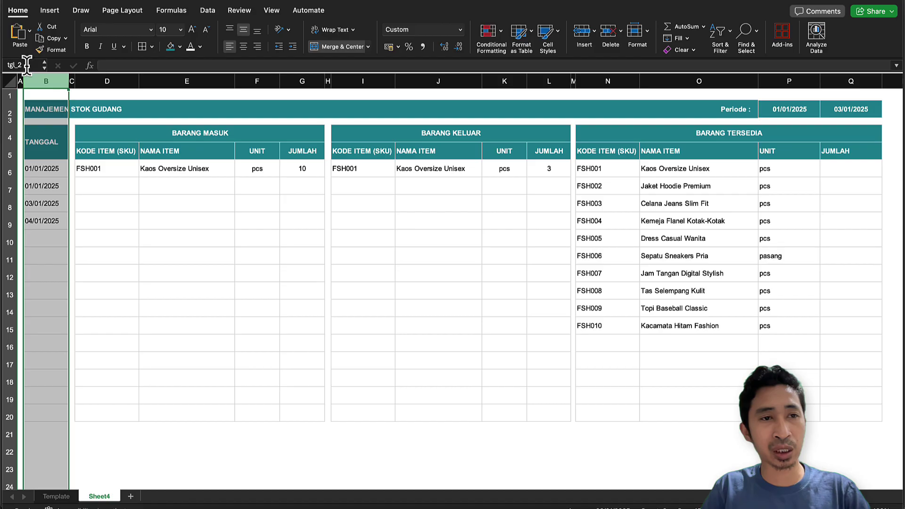
- Name the entire KODE ITEM (SKU) column D of the BARANG MASUK table bm_kd
{"action": "left_click", "coordinate": [88, 111]}
{"action": "left_click", "coordinate": [98, 75]}
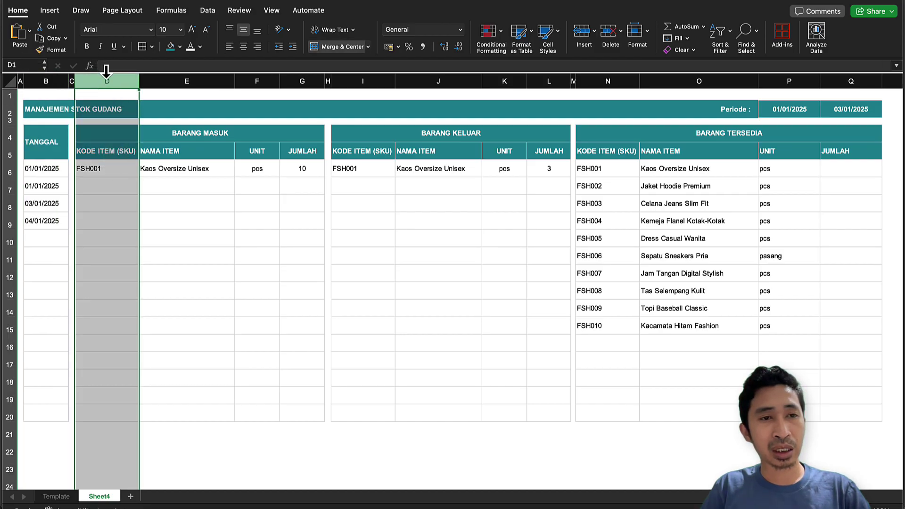
{"action": "left_click", "coordinate": [20, 65]}
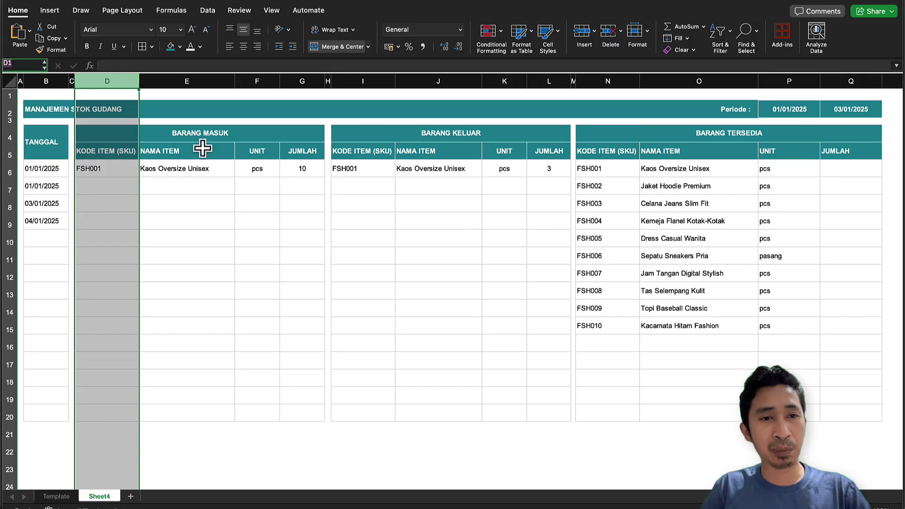
{"action": "type", "text": "bm"}
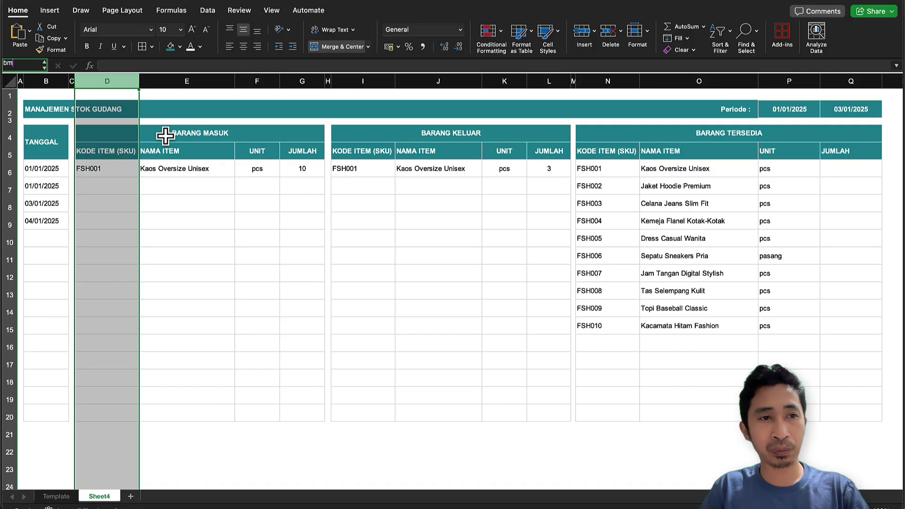
{"action": "key", "text": "Escape"}
{"action": "left_click", "coordinate": [43, 65]}
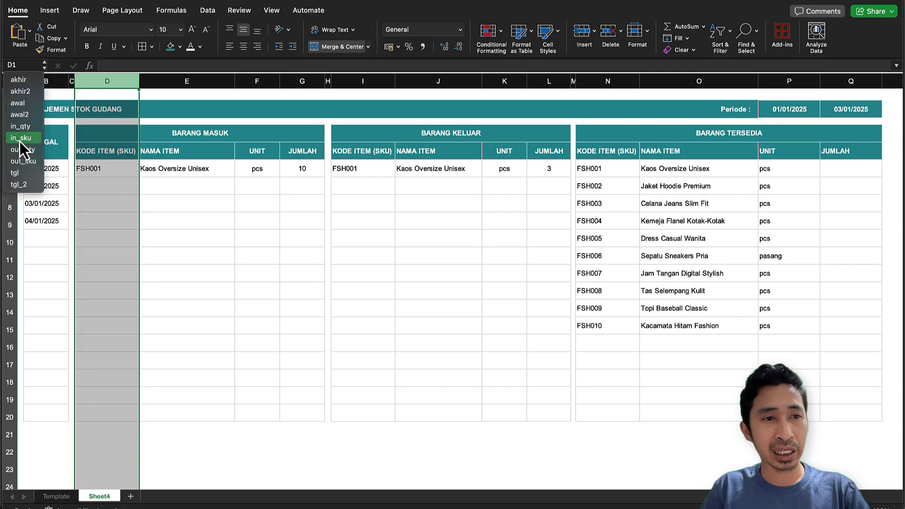
{"action": "left_click", "coordinate": [105, 91]}
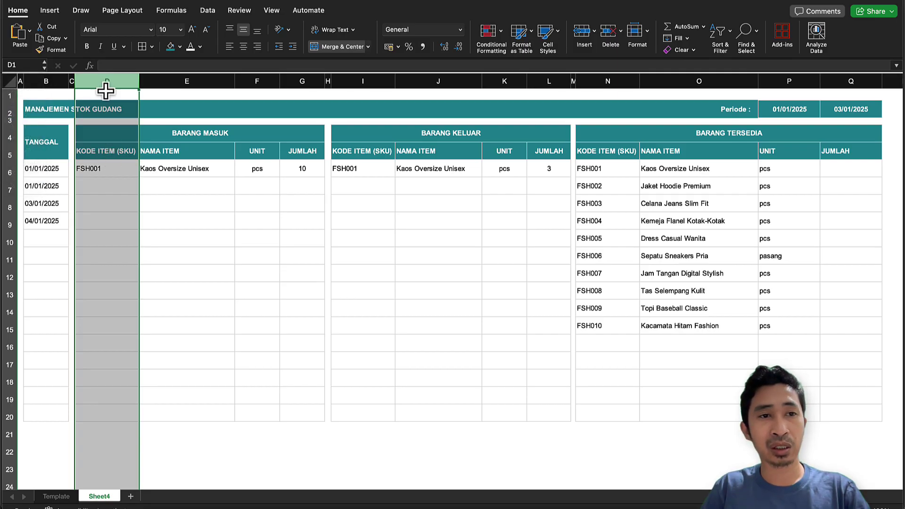
{"action": "left_click", "coordinate": [29, 65]}
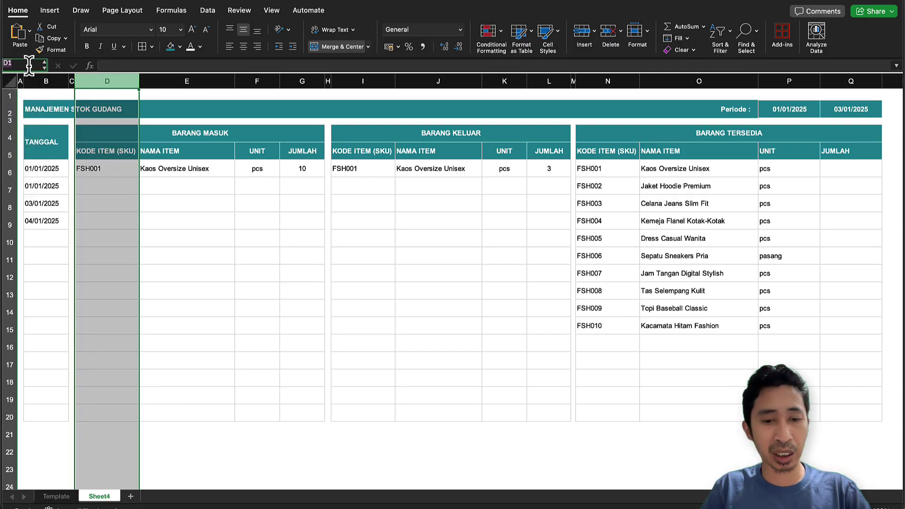
{"action": "type", "text": "bm"}
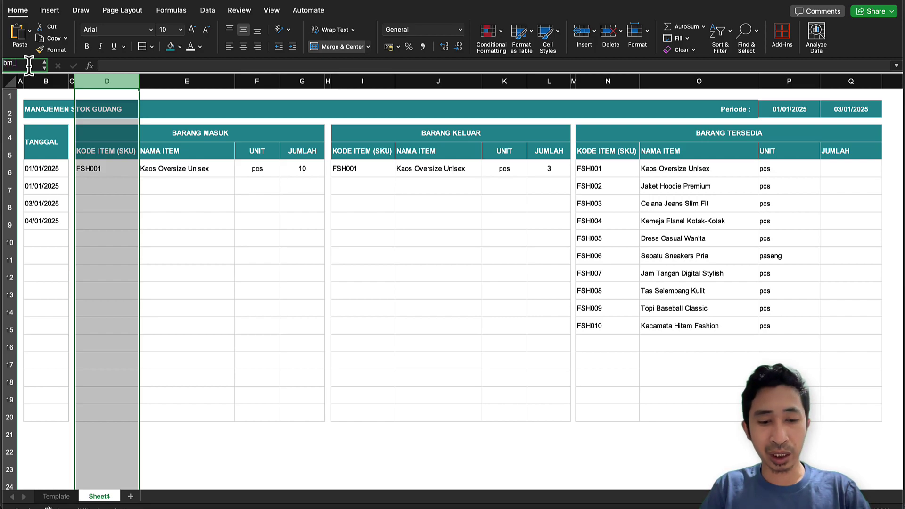
{"action": "type", "text": "_kd"}
{"action": "key", "text": "Return"}
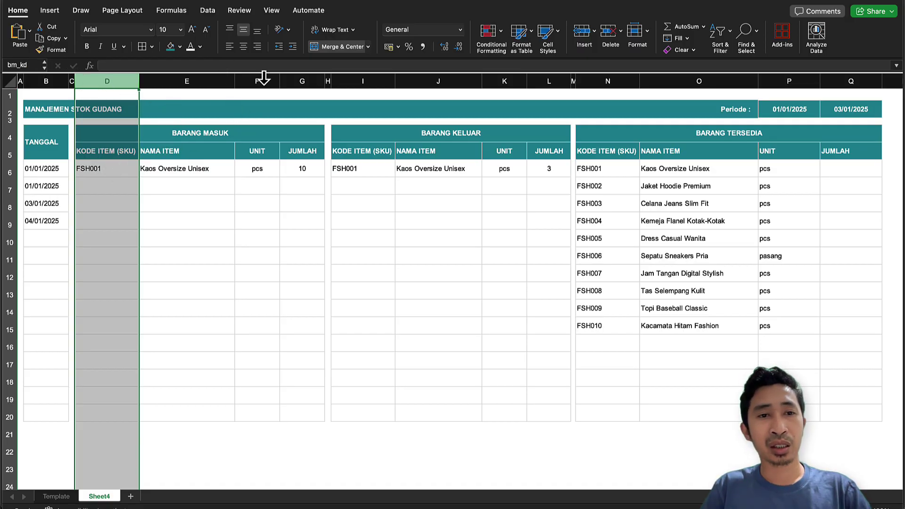
- Name the entire JUMLAH column G of the BARANG MASUK table bm_qty
{"action": "left_click", "coordinate": [290, 79]}
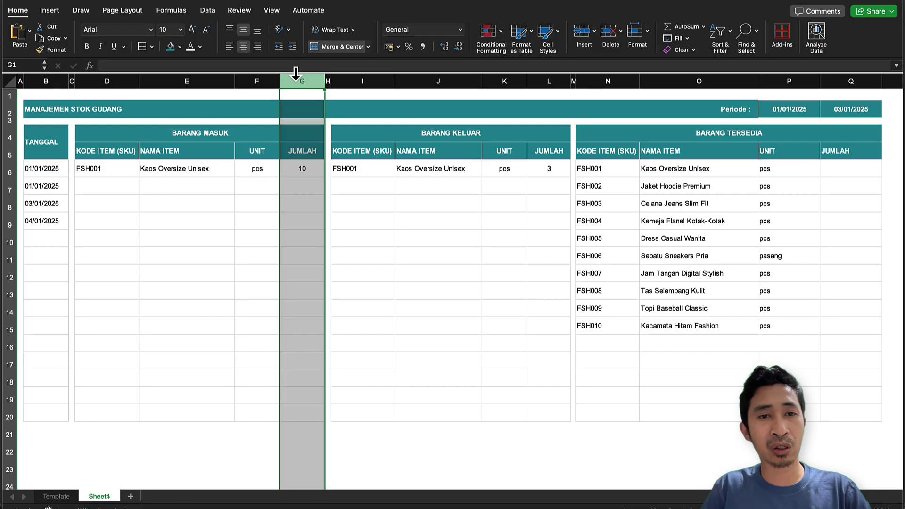
{"action": "left_click", "coordinate": [21, 65]}
{"action": "type", "text": "bm_k"}
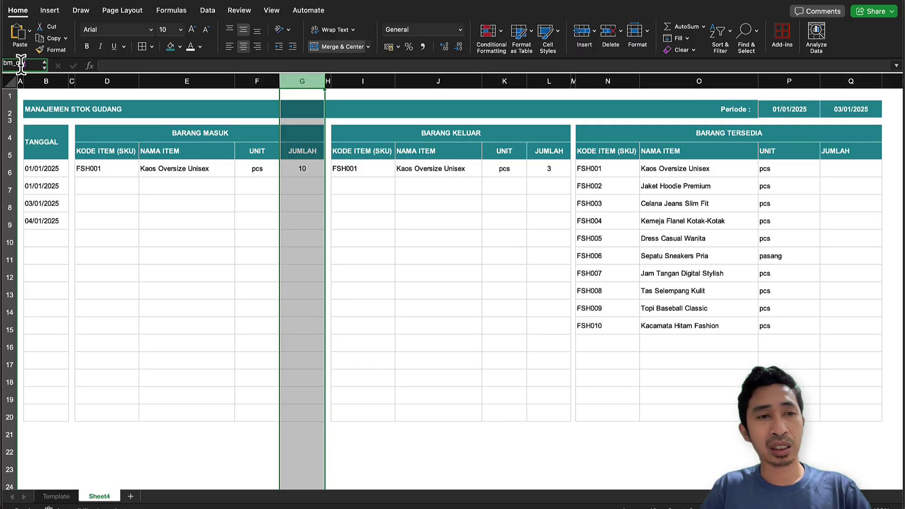
{"action": "key", "text": "Return"}
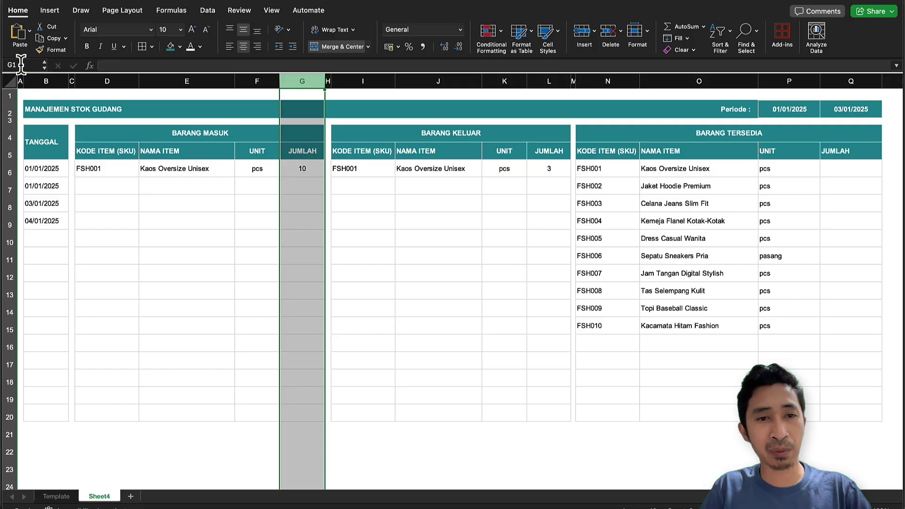
- Check the BARANG MASUK names in the list of defined names and on columns D and G
{"action": "left_click", "coordinate": [217, 134]}
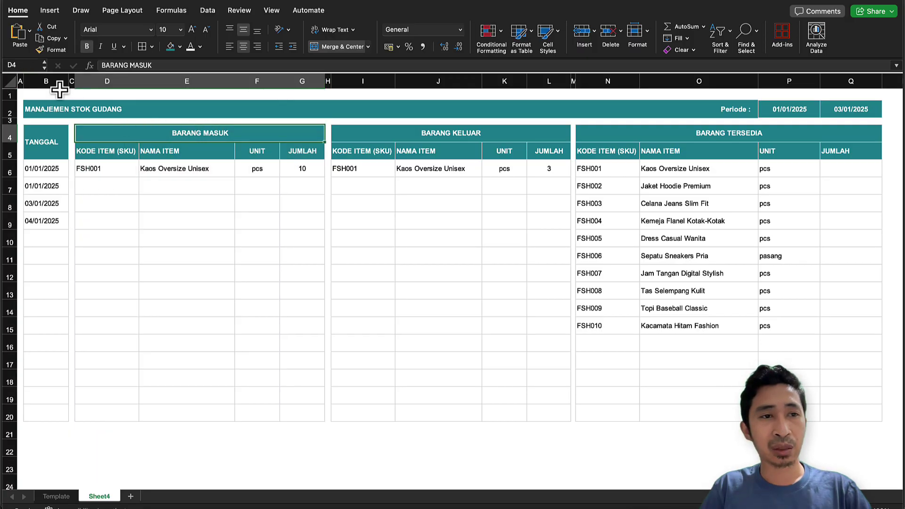
{"action": "left_click", "coordinate": [44, 67]}
{"action": "left_click", "coordinate": [44, 67]}
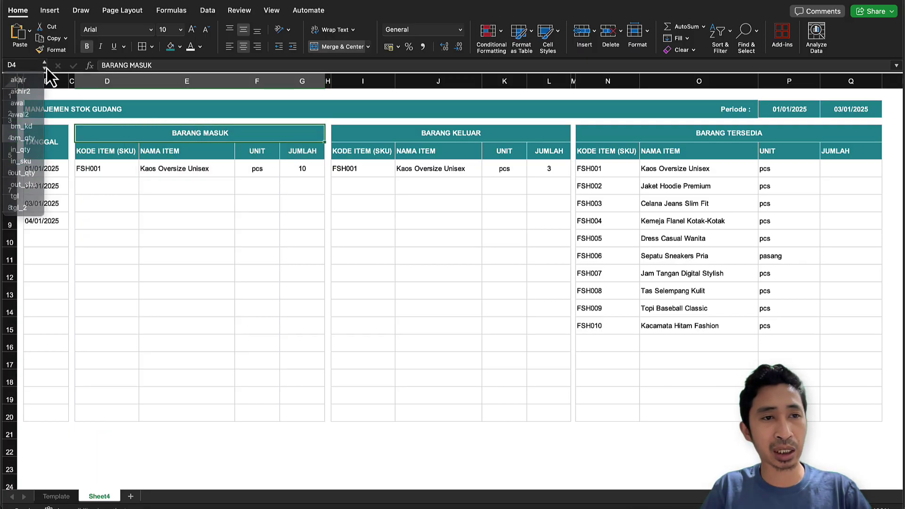
{"action": "left_click", "coordinate": [115, 184]}
{"action": "left_click", "coordinate": [105, 82]}
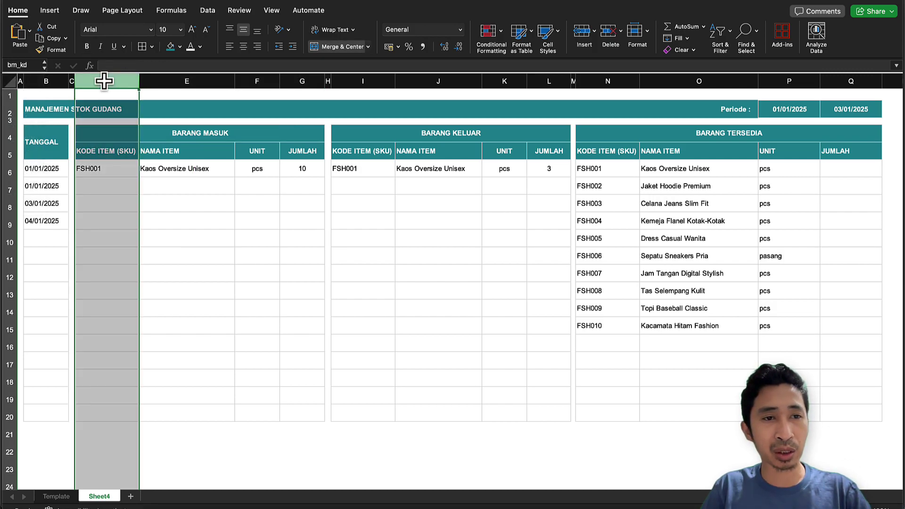
{"action": "left_click", "coordinate": [267, 83]}
{"action": "left_click", "coordinate": [288, 78]}
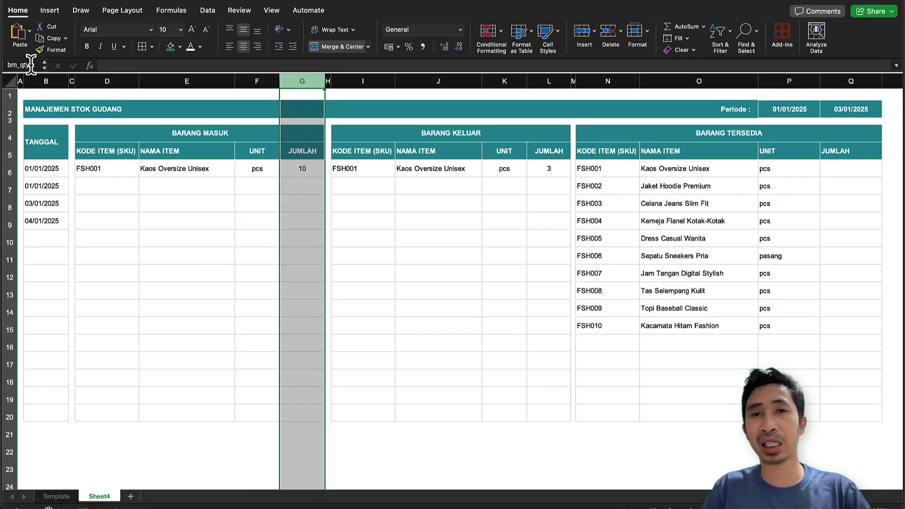
{"action": "left_click", "coordinate": [218, 188]}
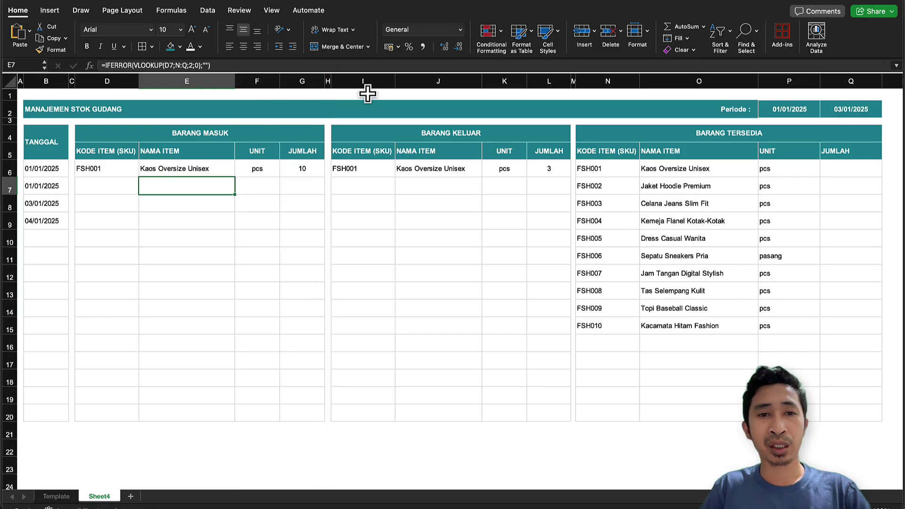
- Name the entire KODE ITEM (SKU) column I of the BARANG KELUAR table bk_kd
{"action": "left_click", "coordinate": [366, 81]}
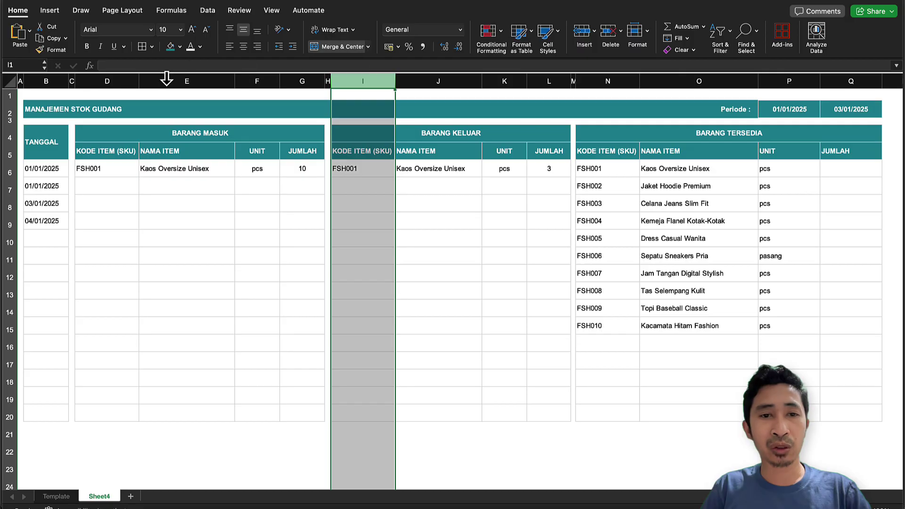
{"action": "left_click", "coordinate": [14, 60]}
{"action": "type", "text": "bk_"}
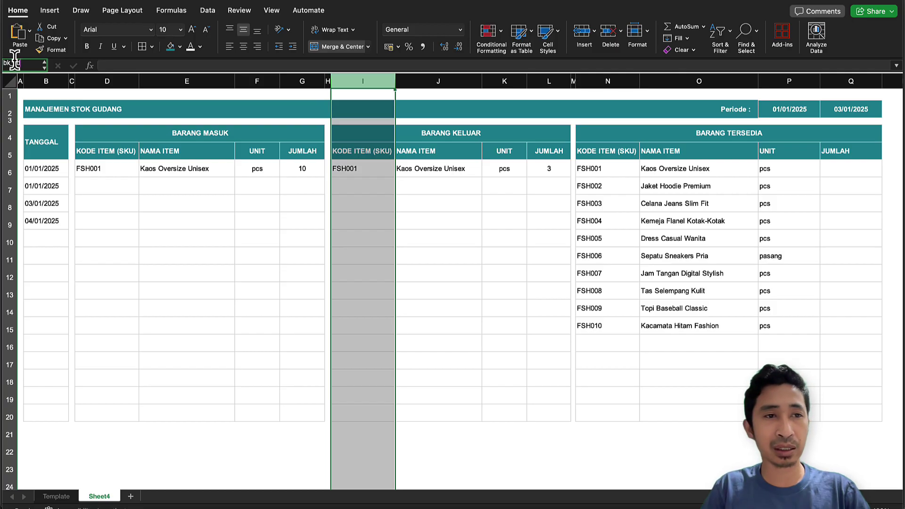
{"action": "key", "text": "Return"}
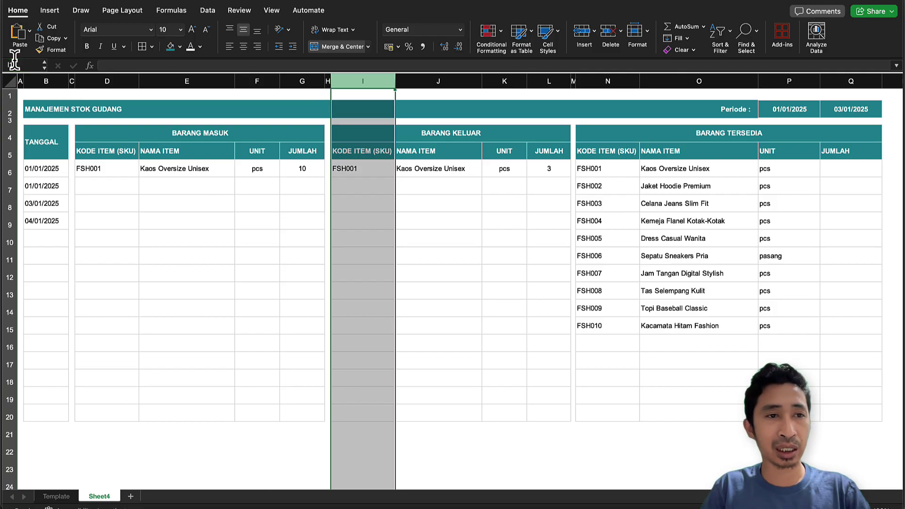
- Name the entire JUMLAH column L of the BARANG KELUAR table bk_qty
{"action": "left_click", "coordinate": [546, 78]}
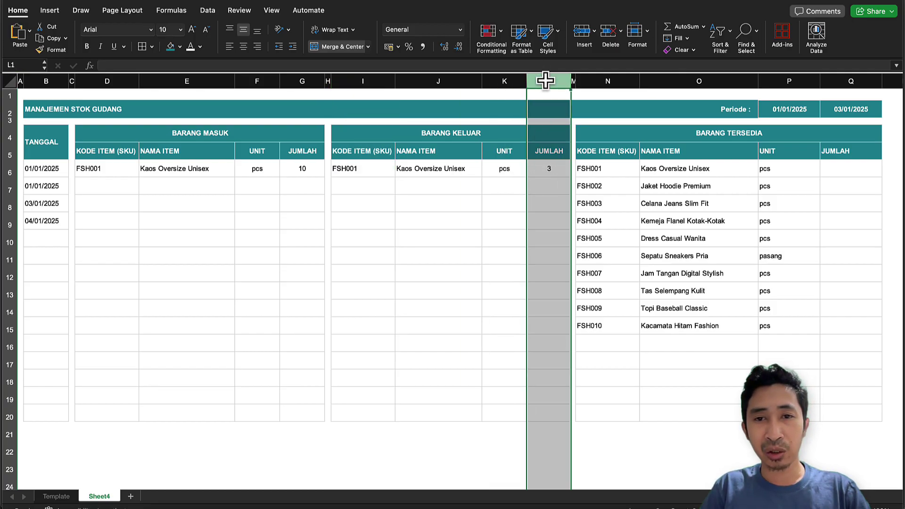
{"action": "left_click", "coordinate": [14, 60]}
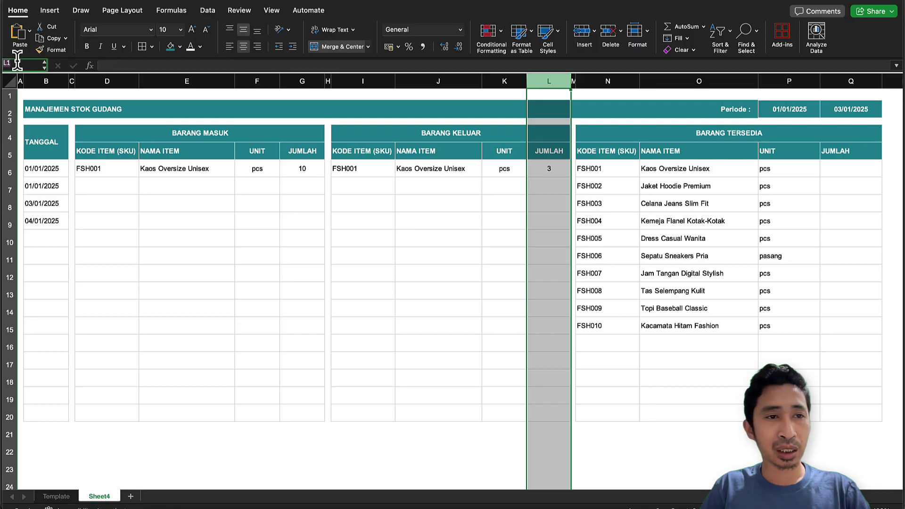
{"action": "type", "text": "bk_kd"}
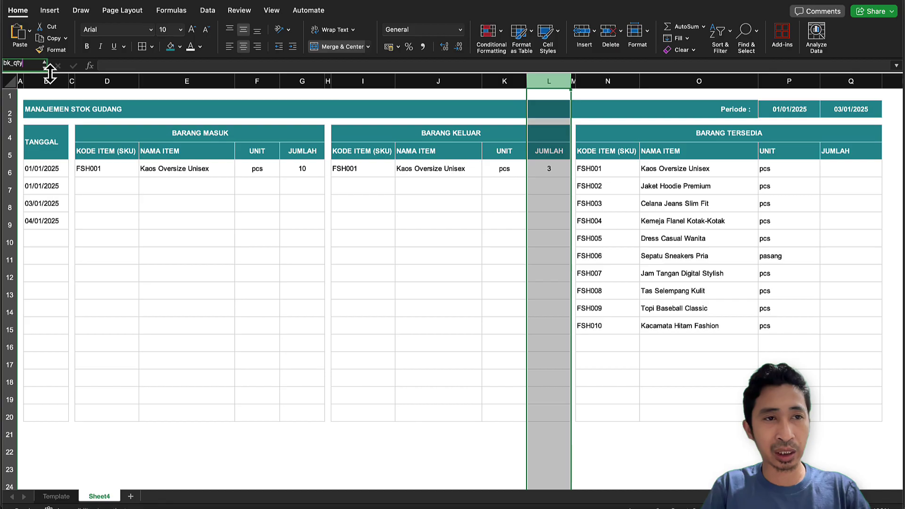
{"action": "key", "text": "Return"}
- Check the names assigned to the BARANG KELUAR columns L and I by selecting each column
{"action": "left_click", "coordinate": [469, 204]}
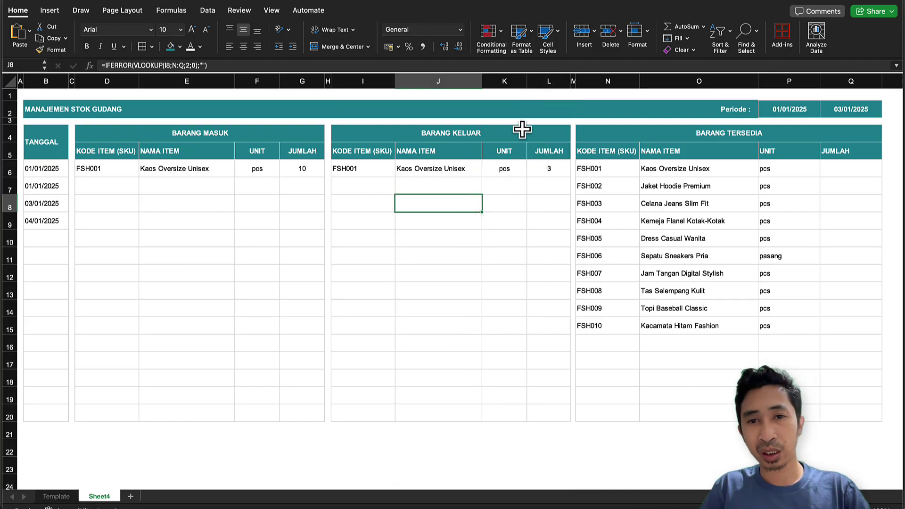
{"action": "left_click", "coordinate": [544, 81]}
{"action": "left_click", "coordinate": [545, 169]}
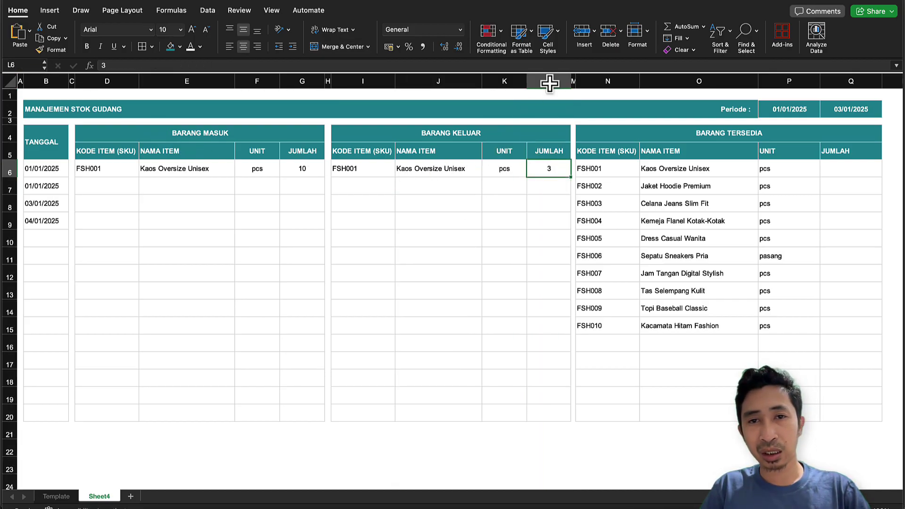
{"action": "left_click", "coordinate": [545, 80]}
{"action": "left_click", "coordinate": [346, 80]}
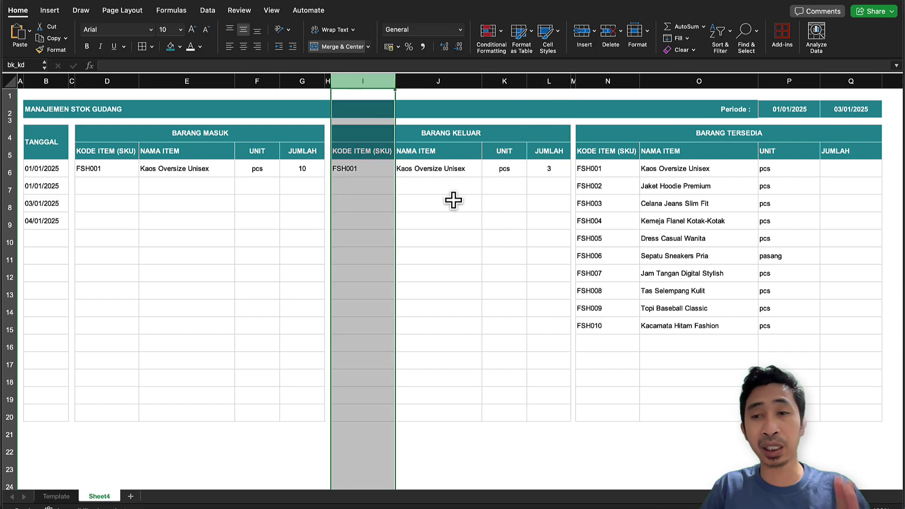
- Select the first JUMLAH cell, Q6, of the BARANG TERSEDIA table
{"action": "left_click", "coordinate": [832, 170]}
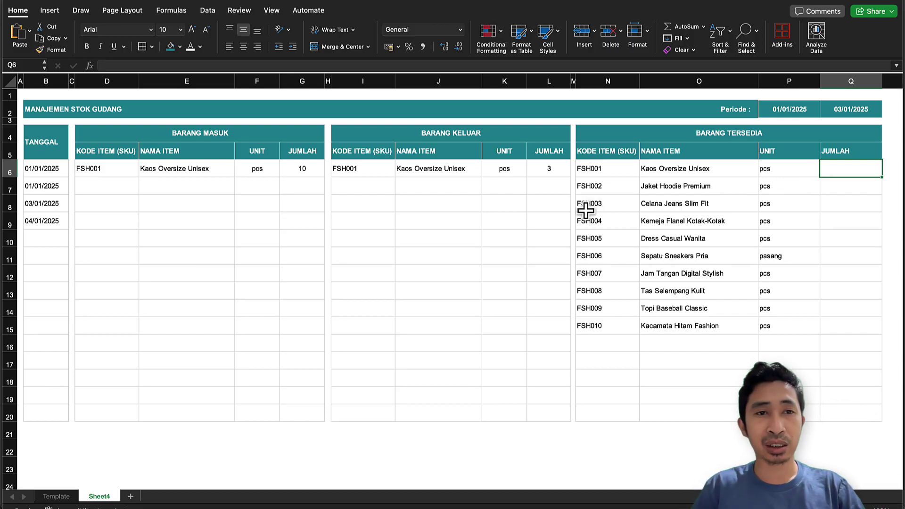
{"action": "scroll", "coordinate": [586, 210], "scroll_direction": "right", "scroll_amount": 3}
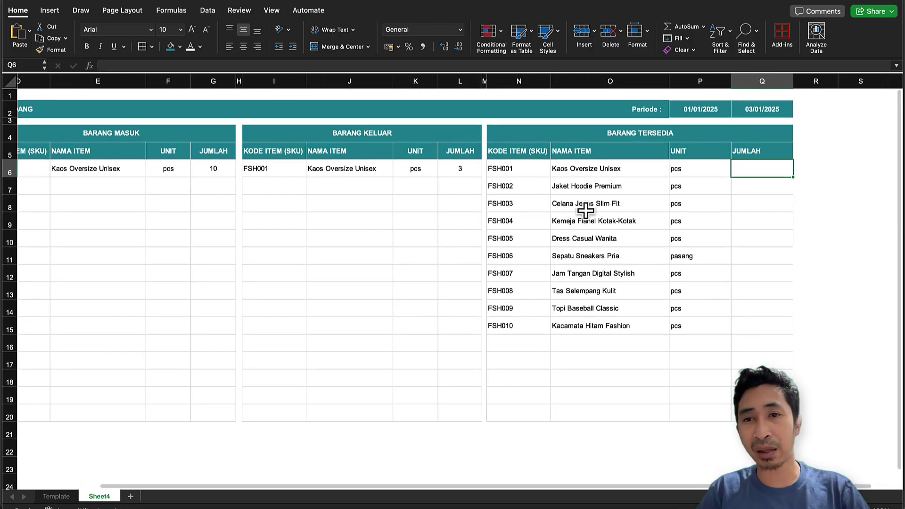
{"action": "left_click", "coordinate": [754, 192]}
{"action": "scroll", "coordinate": [755, 192], "scroll_direction": "right", "scroll_amount": 6}
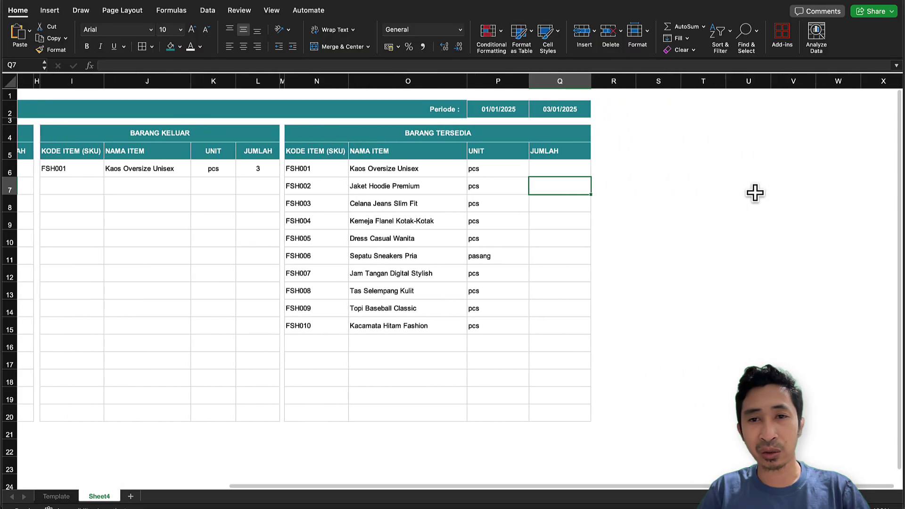
{"action": "scroll", "coordinate": [638, 184], "scroll_direction": "up", "scroll_amount": 5}
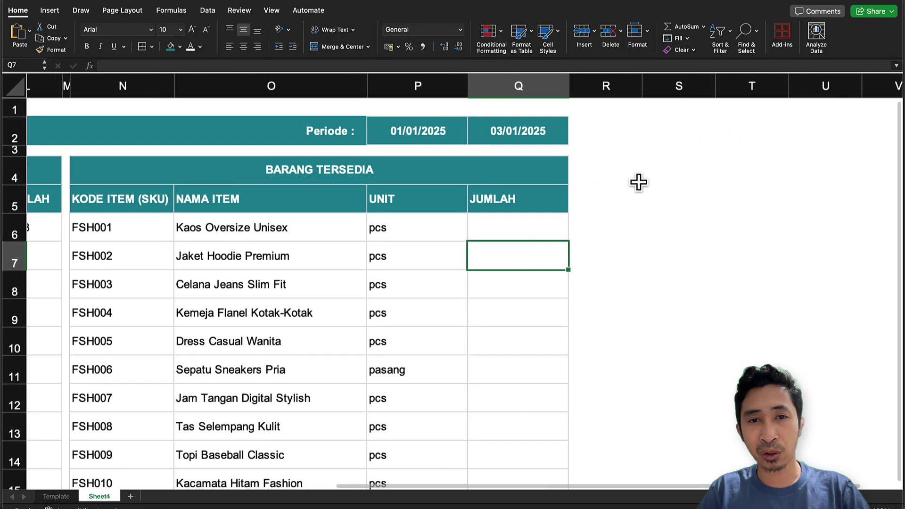
{"action": "left_click", "coordinate": [527, 207]}
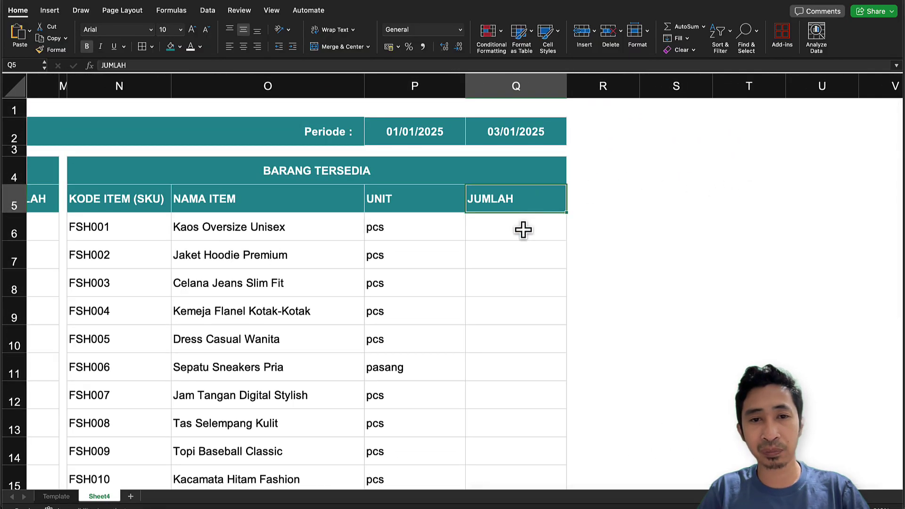
{"action": "left_click", "coordinate": [523, 229]}
{"action": "scroll", "coordinate": [523, 230], "scroll_direction": "right", "scroll_amount": 1}
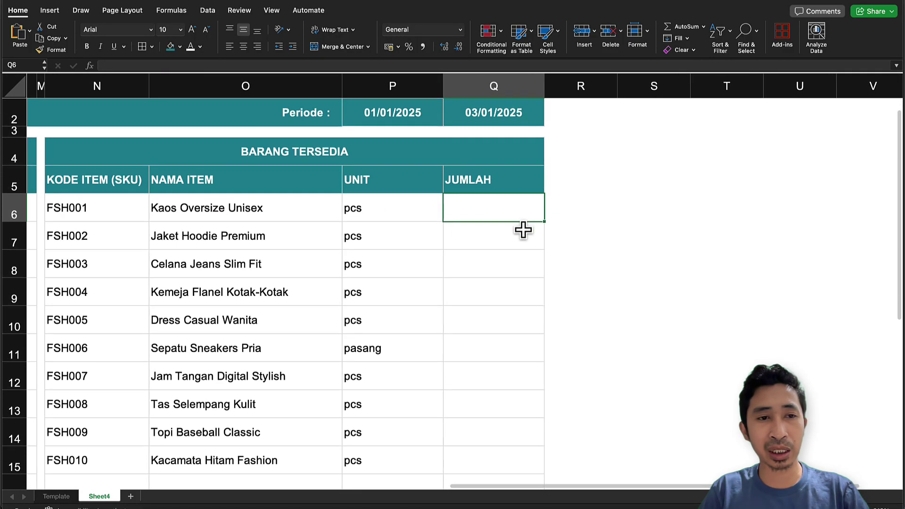
{"action": "scroll", "coordinate": [523, 230], "scroll_direction": "down", "scroll_amount": 2}
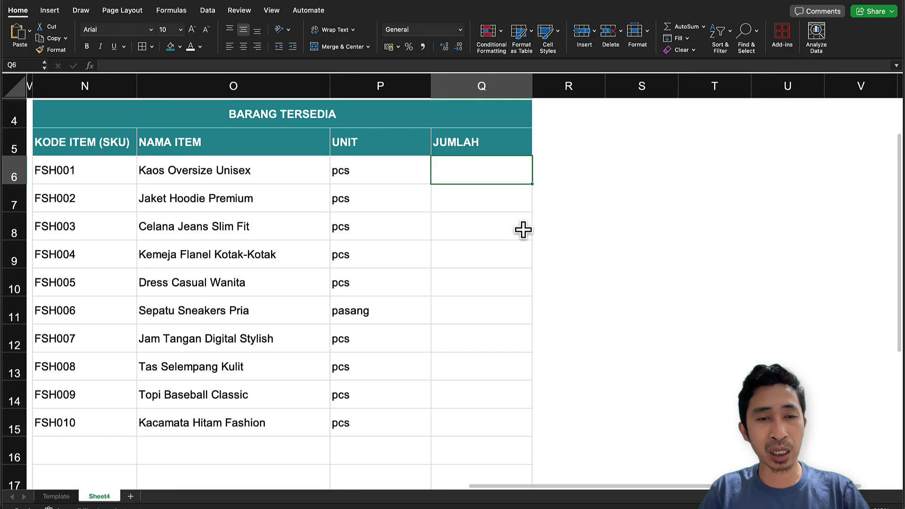
{"action": "scroll", "coordinate": [523, 230], "scroll_direction": "left", "scroll_amount": 10}
{"action": "scroll", "coordinate": [523, 230], "scroll_direction": "right", "scroll_amount": 5}
{"action": "scroll", "coordinate": [523, 230], "scroll_direction": "right", "scroll_amount": 10}
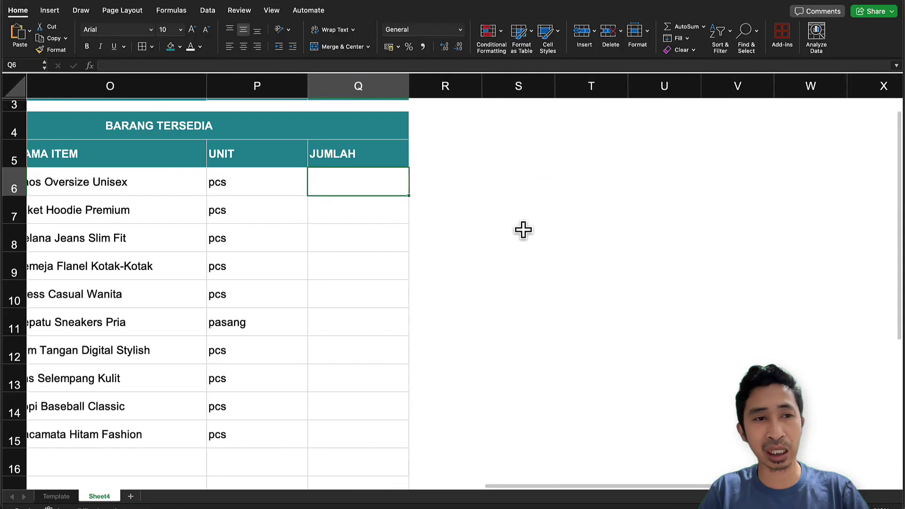
{"action": "scroll", "coordinate": [523, 230], "scroll_direction": "left", "scroll_amount": 4}
{"action": "scroll", "coordinate": [523, 230], "scroll_direction": "up", "scroll_amount": 1}
{"action": "scroll", "coordinate": [523, 230], "scroll_direction": "down", "scroll_amount": 1}
{"action": "scroll", "coordinate": [523, 230], "scroll_direction": "right", "scroll_amount": 1}
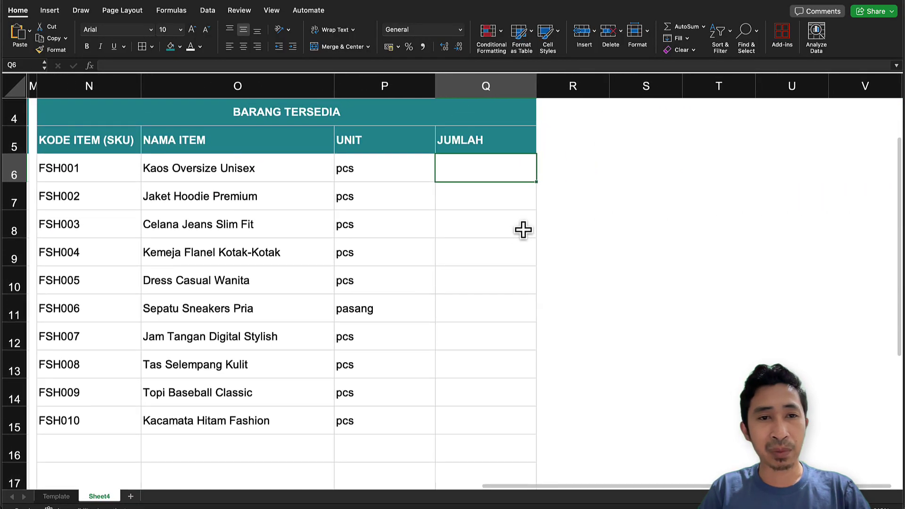
{"action": "scroll", "coordinate": [523, 230], "scroll_direction": "up", "scroll_amount": 2}
{"action": "scroll", "coordinate": [523, 230], "scroll_direction": "left", "scroll_amount": 1}
- Begin an IF formula in Q6 that returns an empty text when SKU cell N6 is blank: =IF(N6="";"";
{"action": "type", "text": "="}
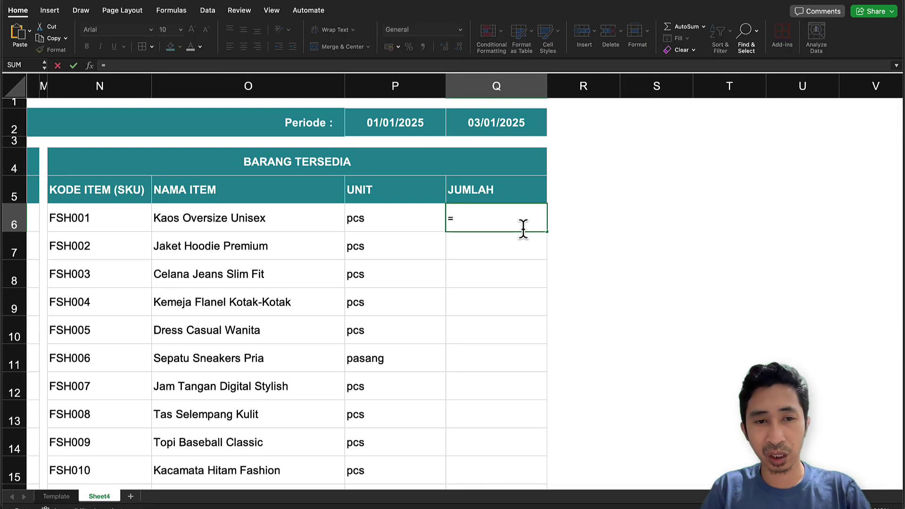
{"action": "type", "text": "if"}
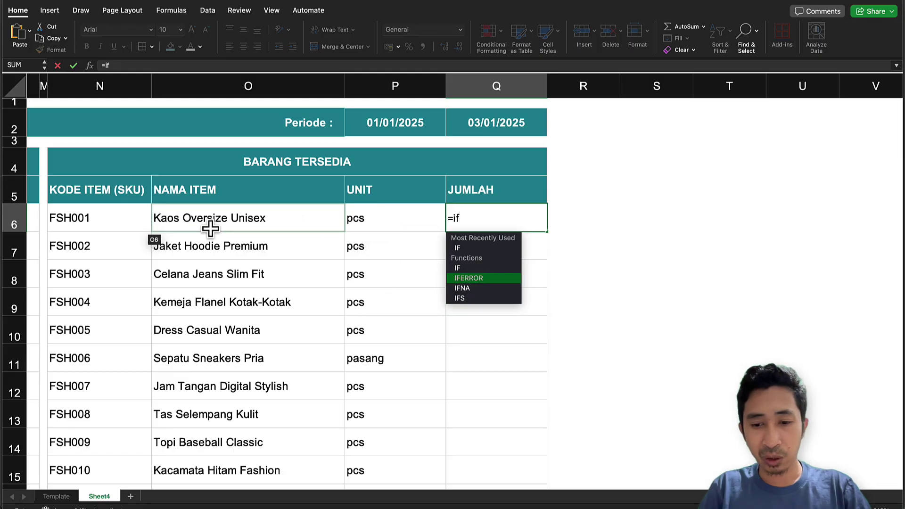
{"action": "double_click", "coordinate": [476, 250]}
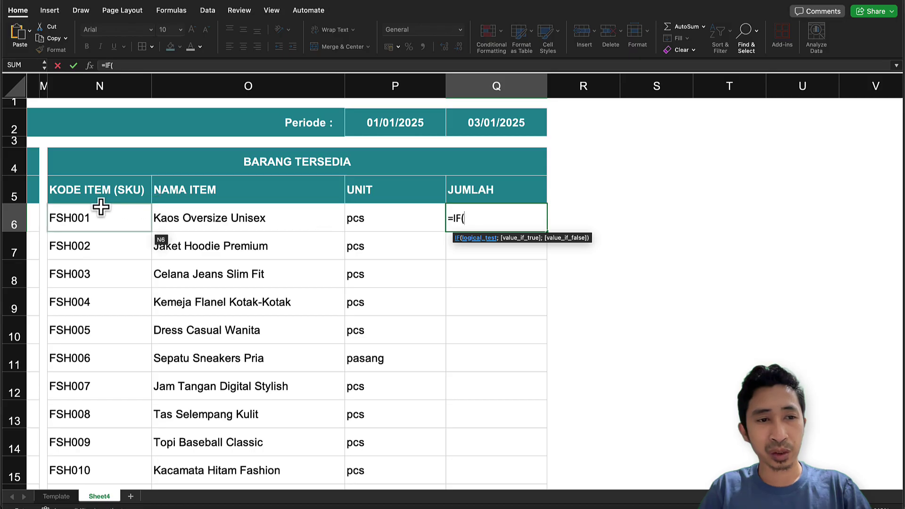
{"action": "left_click", "coordinate": [71, 217]}
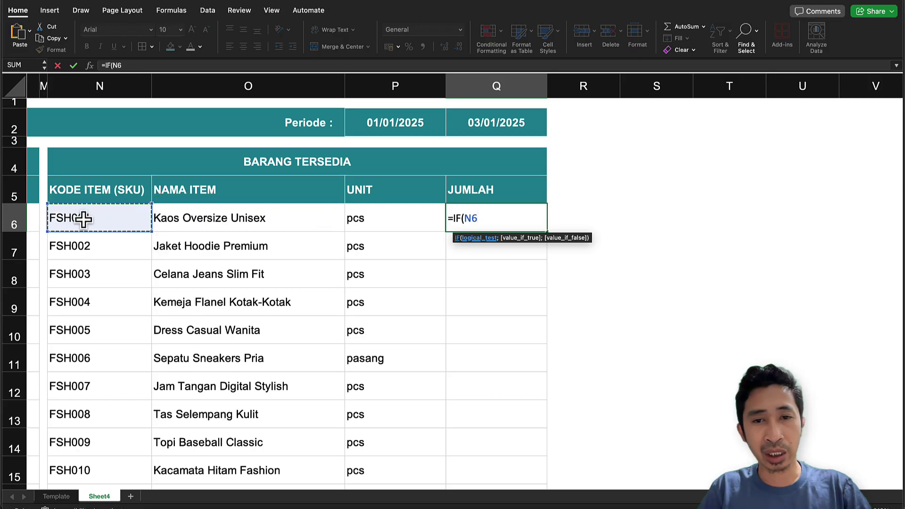
{"action": "type", "text": "=\"\""}
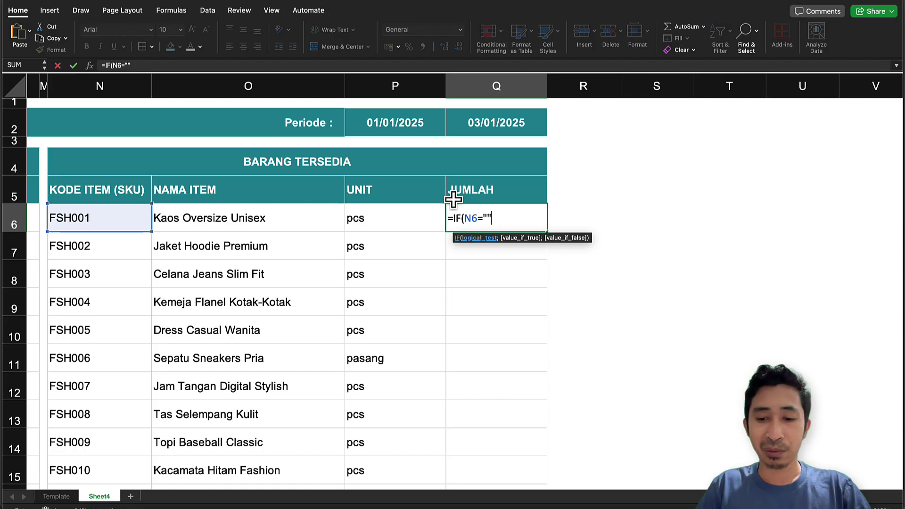
{"action": "type", "text": ";"}
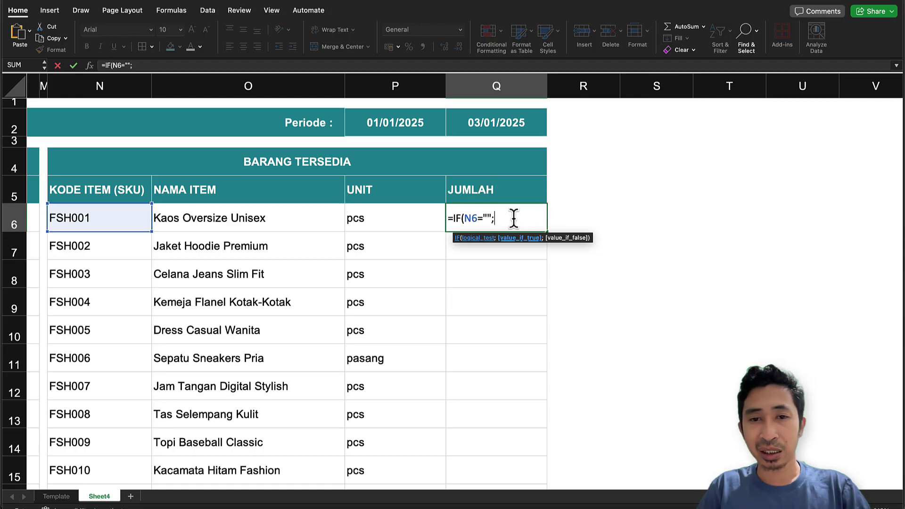
{"action": "type", "text": "\"\""}
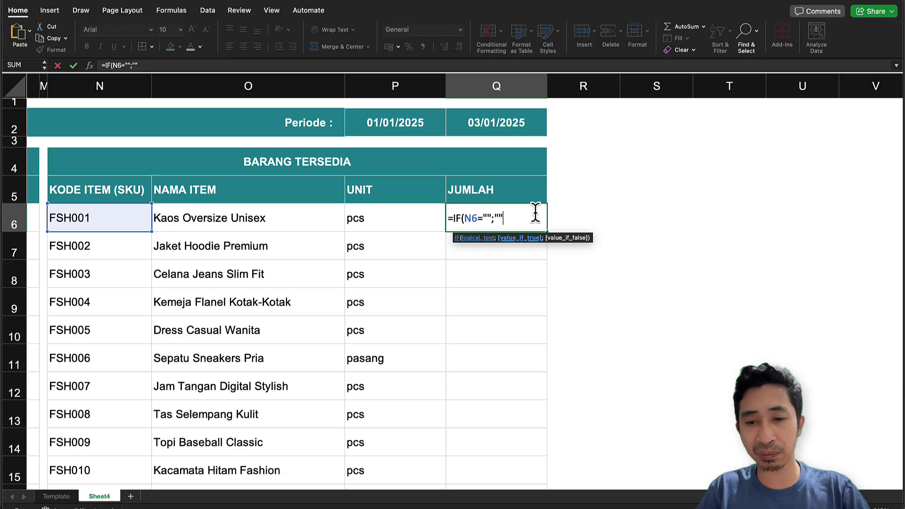
{"action": "type", "text": "\";"}
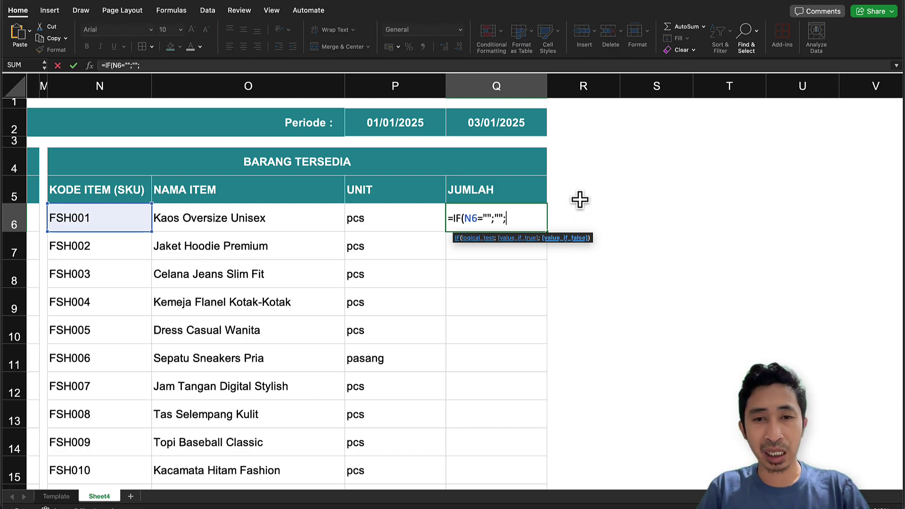
- Nest a SUMIFS function as the IF formula's false value, with bm_qty as its sum range
{"action": "type", "text": "sumi"}
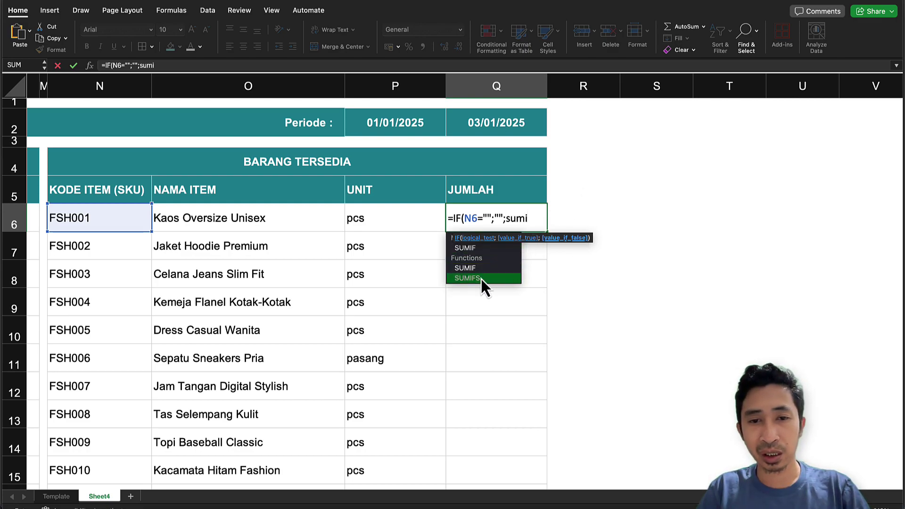
{"action": "double_click", "coordinate": [476, 278]}
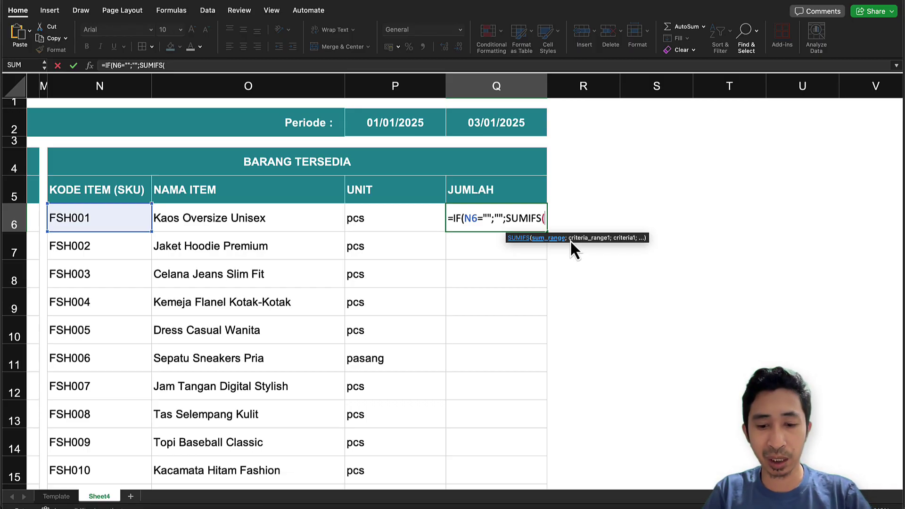
{"action": "type", "text": "b"}
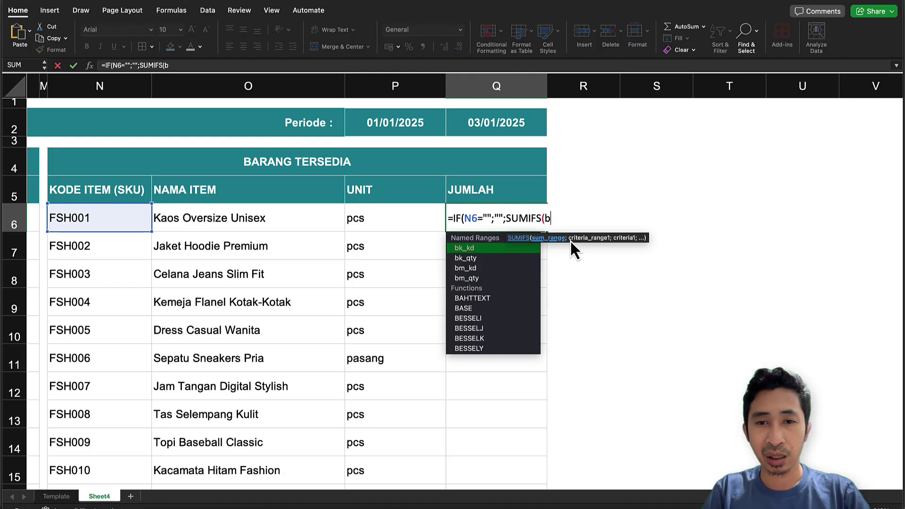
{"action": "type", "text": "m"}
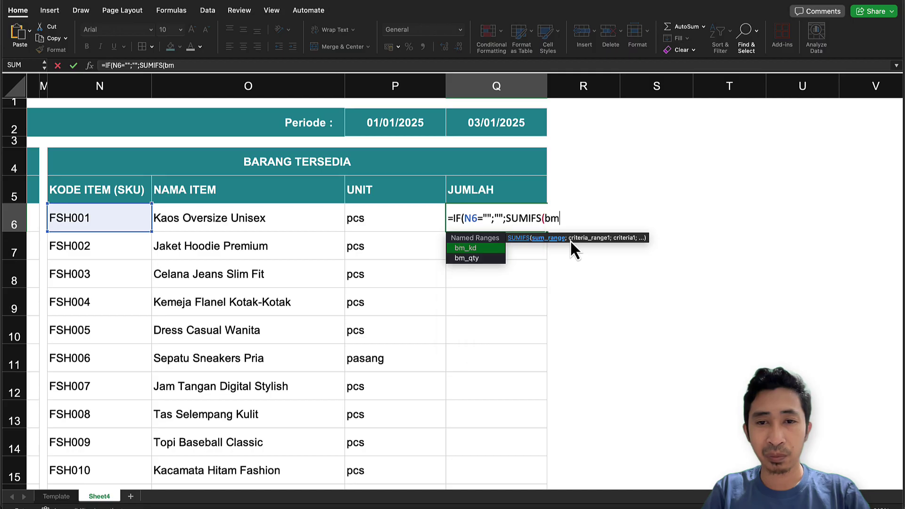
{"action": "double_click", "coordinate": [473, 259]}
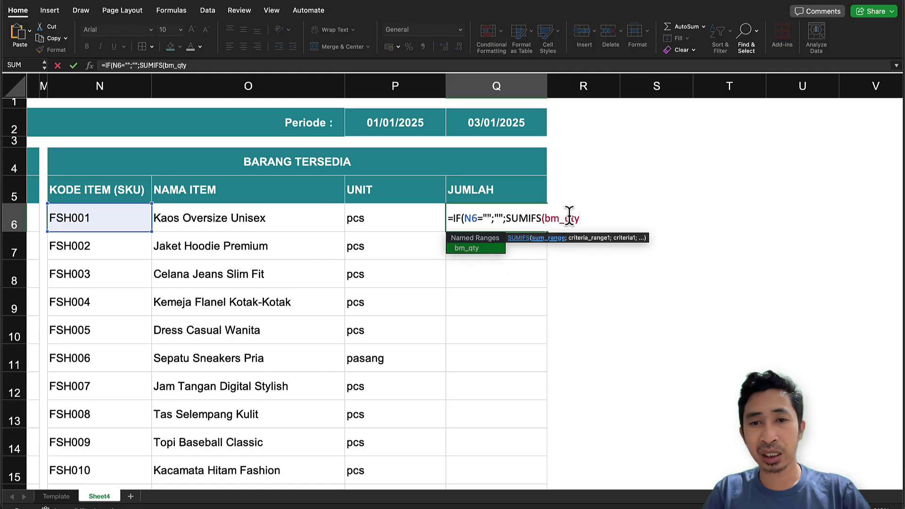
- Add the first SUMIFS condition, matching the named range bm_kd to the item code in N6
{"action": "type", "text": ";"}
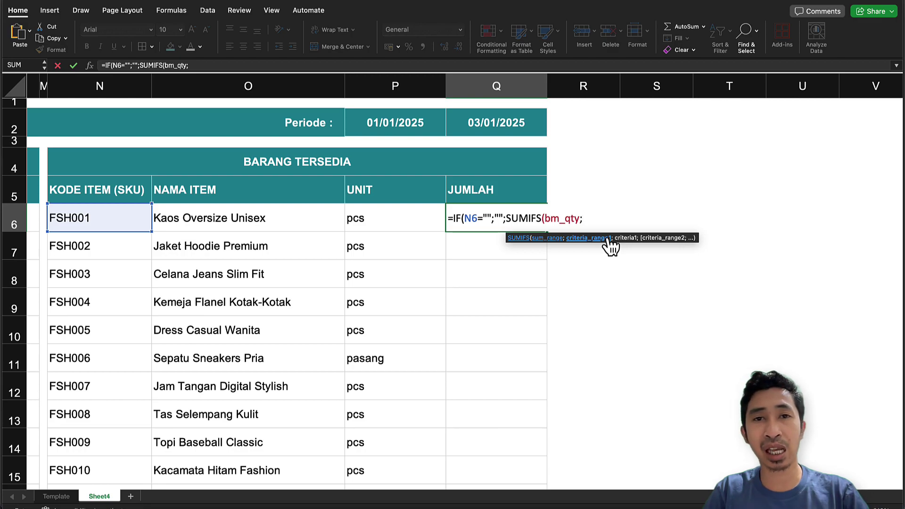
{"action": "type", "text": "bm"}
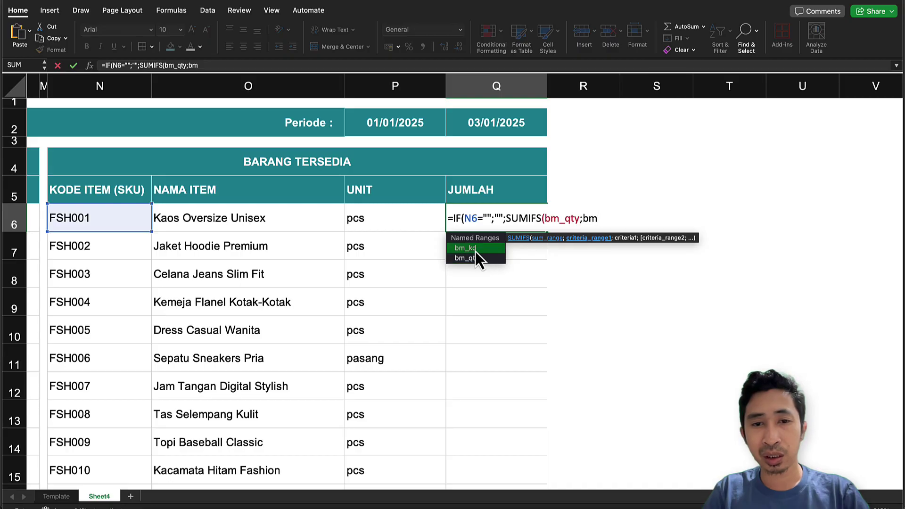
{"action": "type", "text": "_kd"}
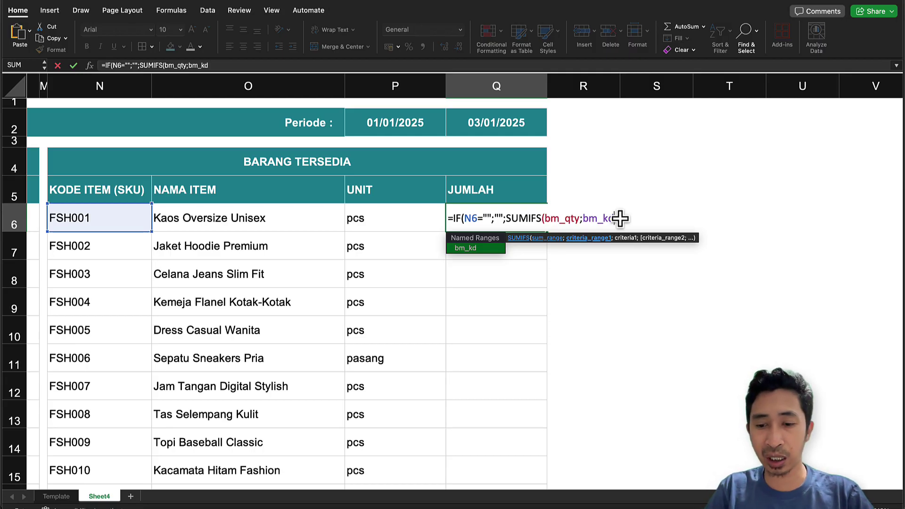
{"action": "type", "text": ";"}
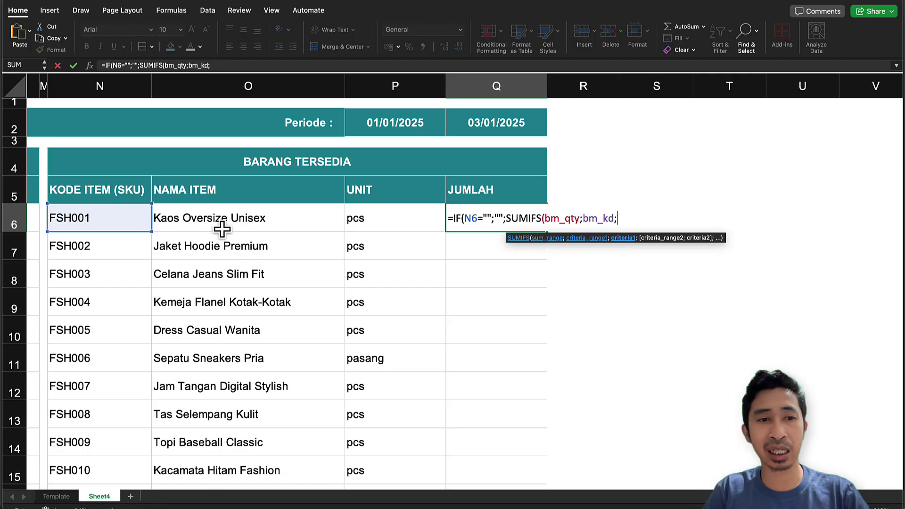
{"action": "left_click", "coordinate": [72, 217]}
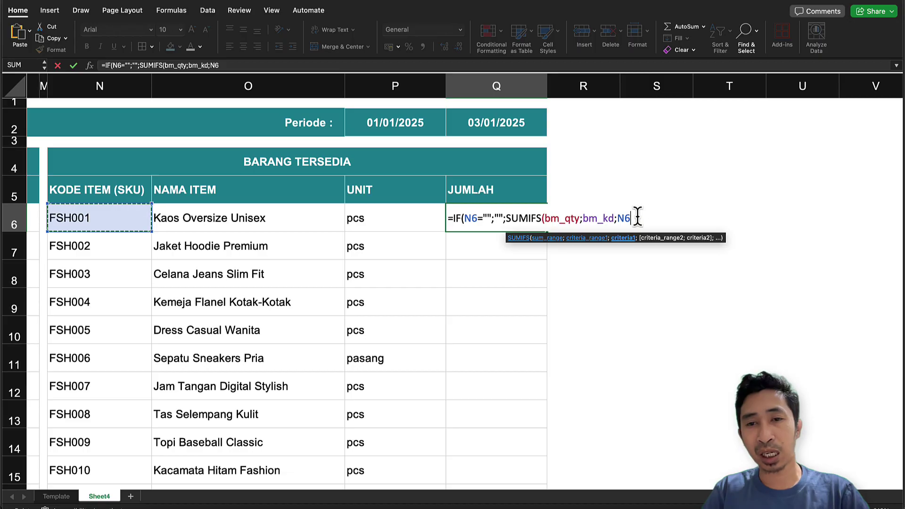
- Add a second SUMIFS condition that takes tgl_2 dates on or after the period start: tgl_2;">="&awal2
{"action": "type", "text": ";tgl_2;\">=\"&awal2;tg"}
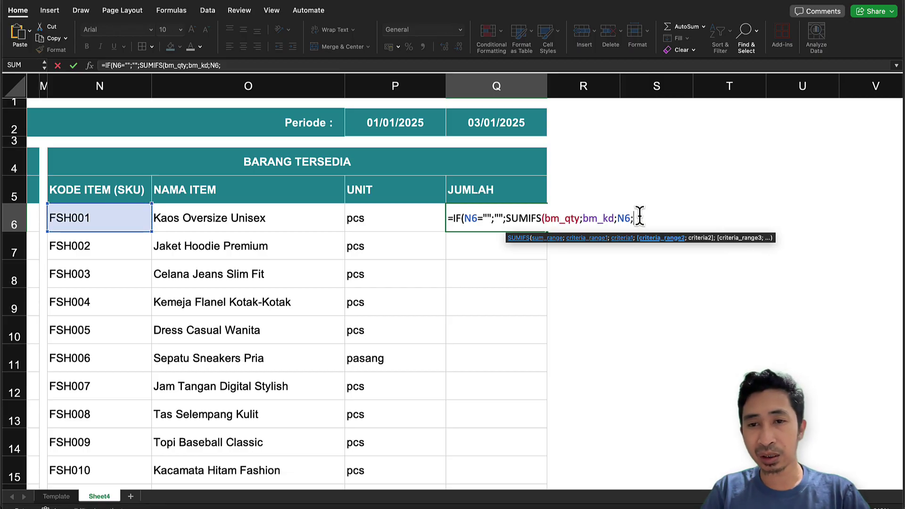
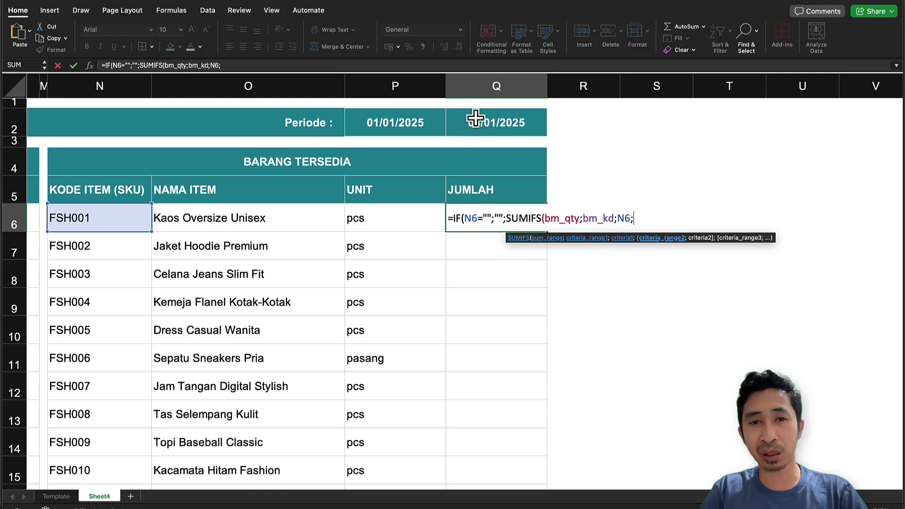
{"action": "type", "text": "tgl_2"}
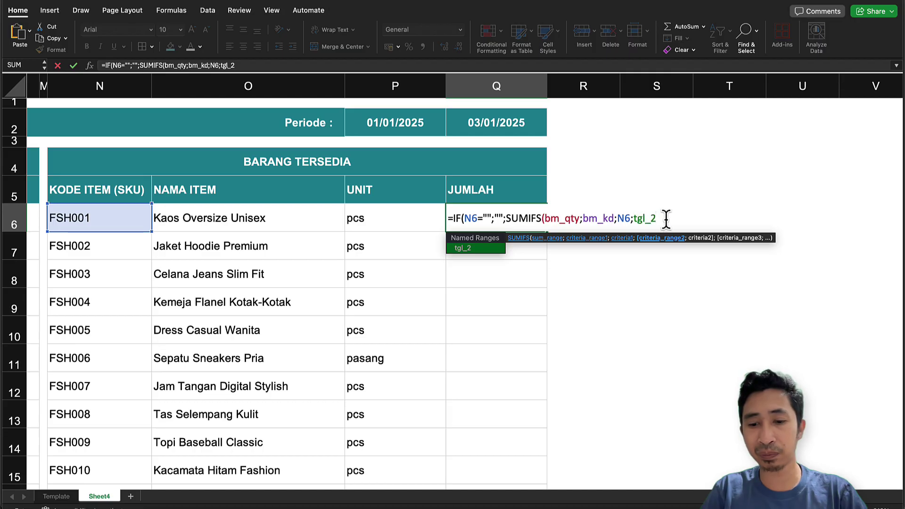
{"action": "type", "text": ";"}
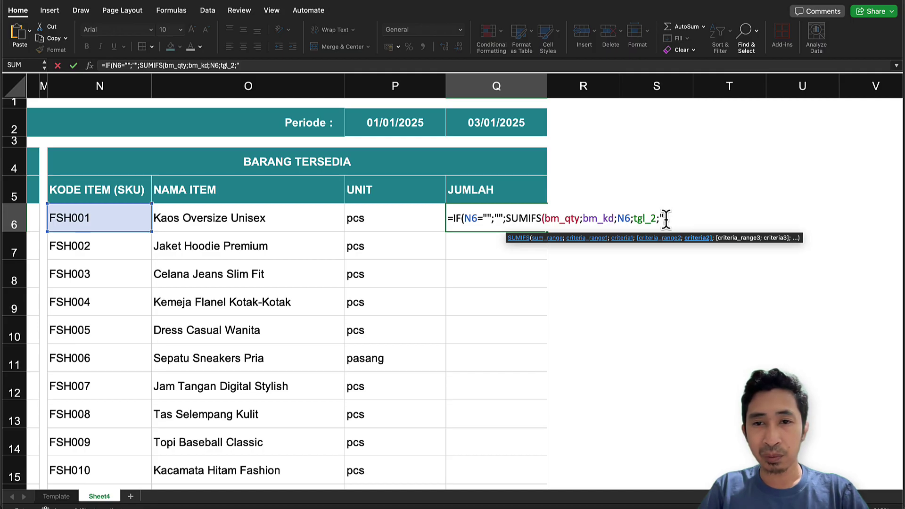
{"action": "type", "text": "\">="}
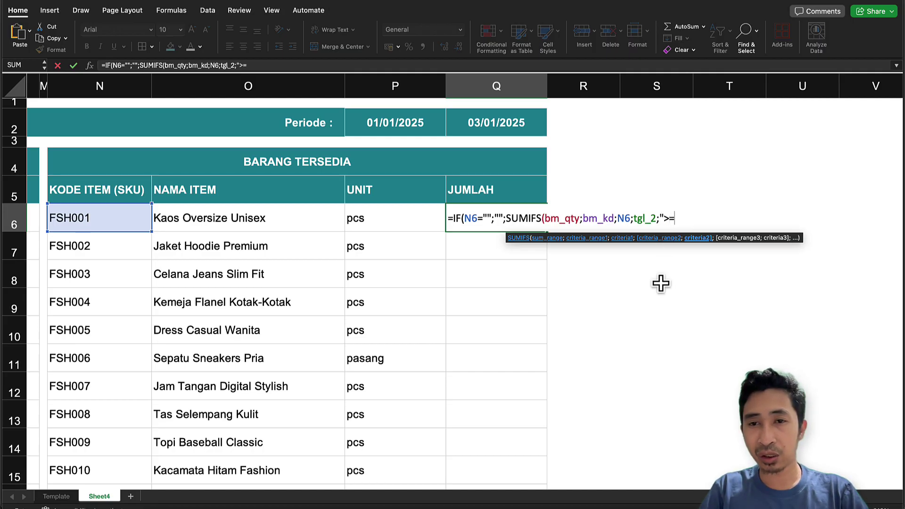
{"action": "type", "text": "\""}
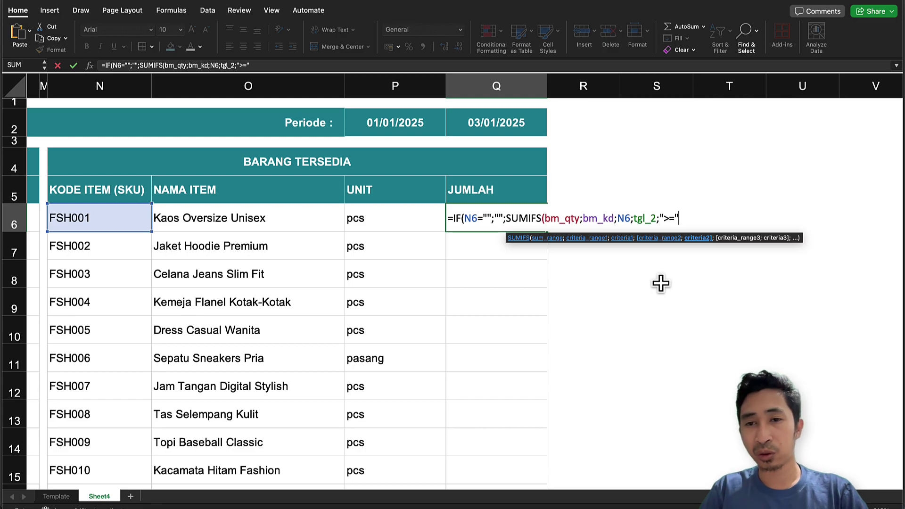
{"action": "type", "text": "&a"}
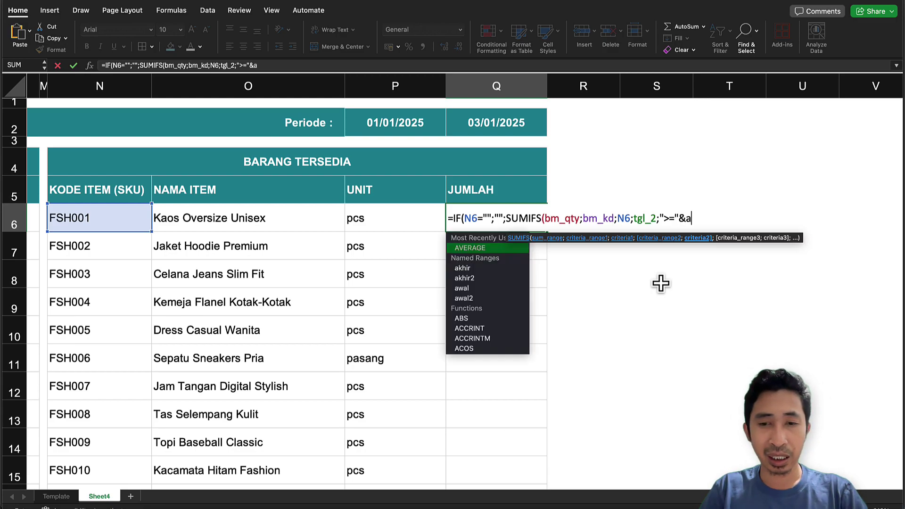
{"action": "type", "text": "wal2"}
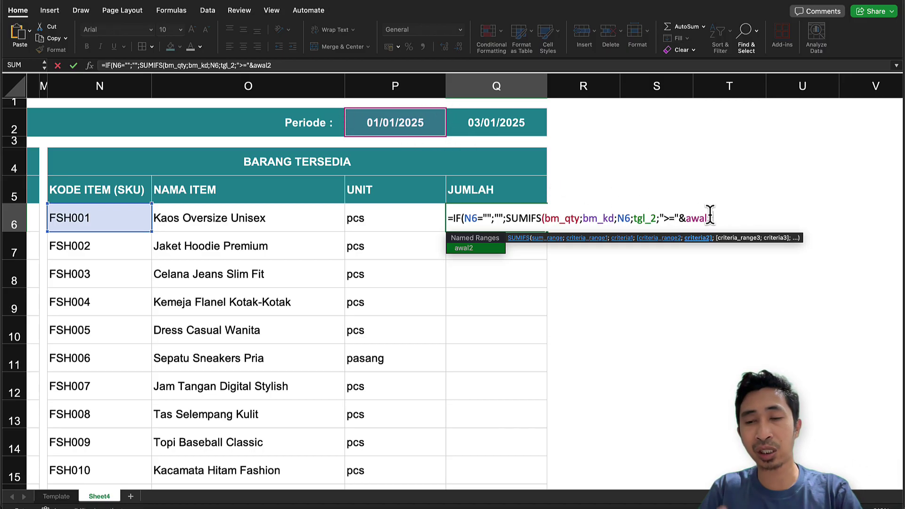
- Add a third SUMIFS condition taking tgl_2 dates up to the period end, tgl_2;"<="&akhir2, and complete the IF formula in Q6
{"action": "type", "text": ";tg"}
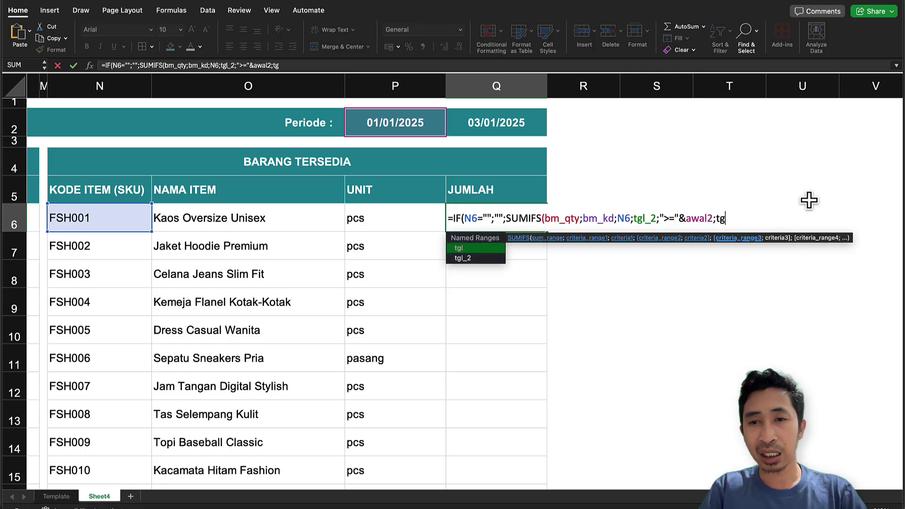
{"action": "double_click", "coordinate": [471, 259]}
{"action": "type", "text": ";"}
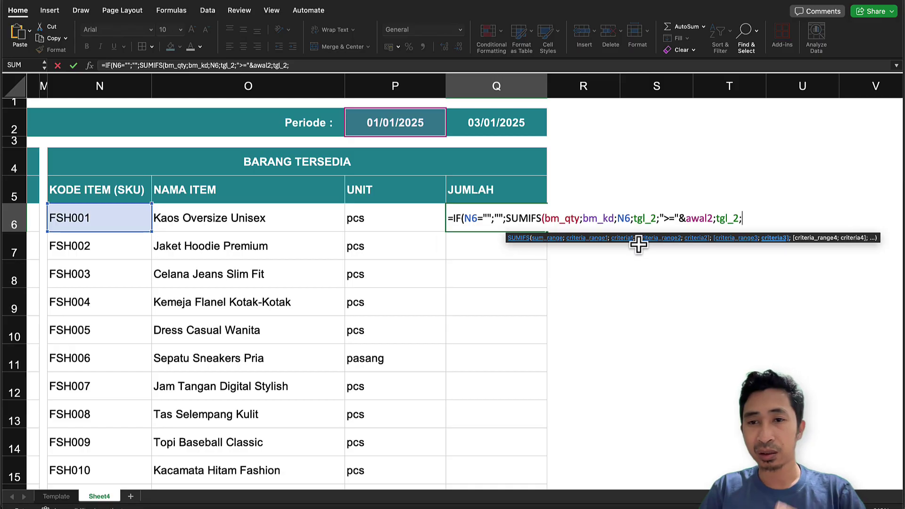
{"action": "type", "text": "\""}
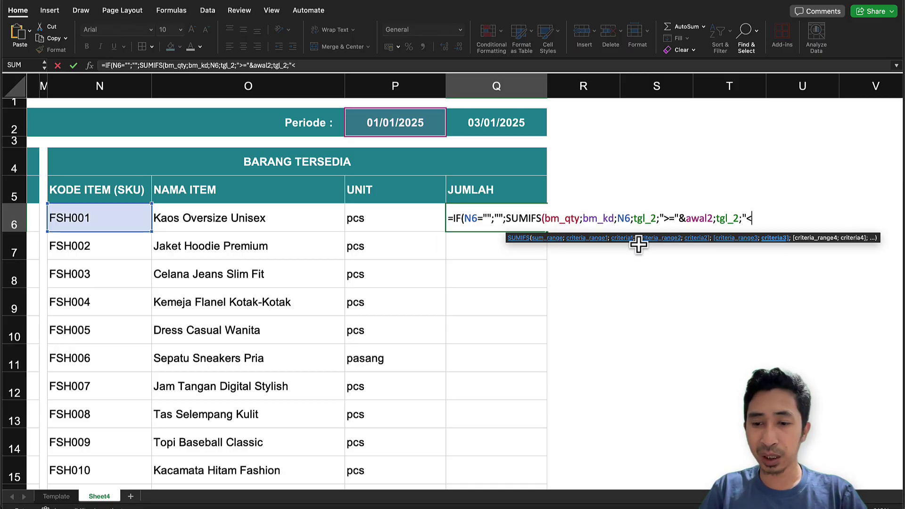
{"action": "type", "text": "<=\"&"}
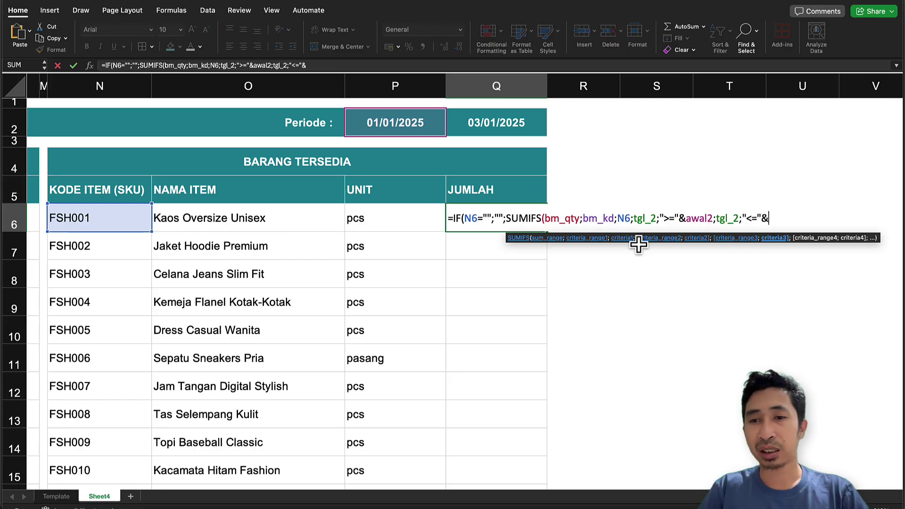
{"action": "left_click", "coordinate": [484, 122]}
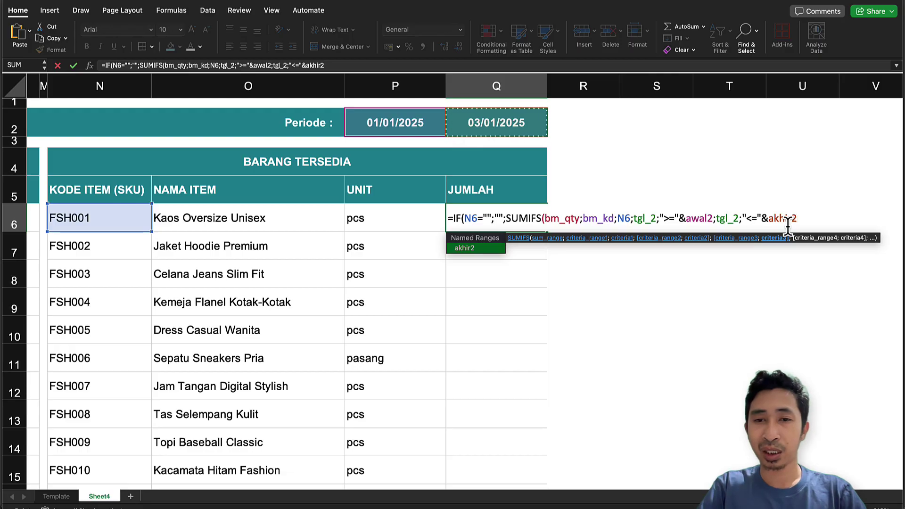
{"action": "type", "text": ")"}
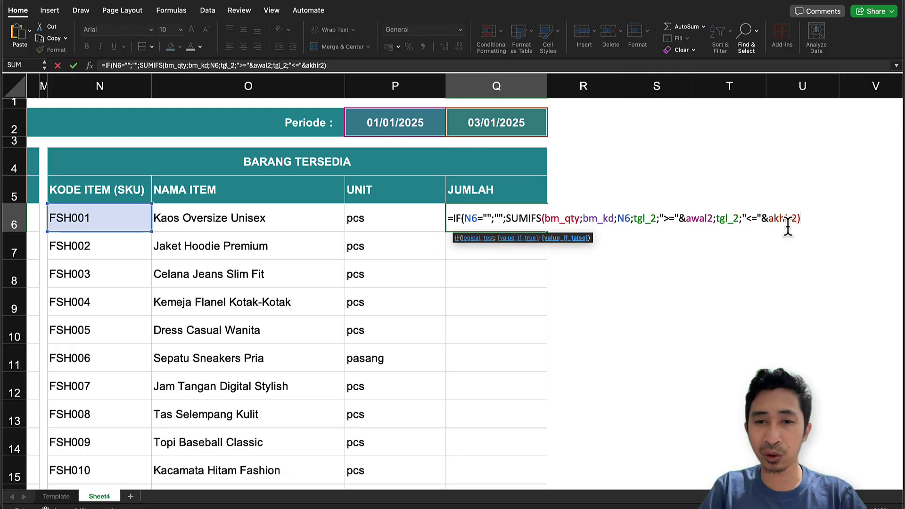
{"action": "type", "text": ")"}
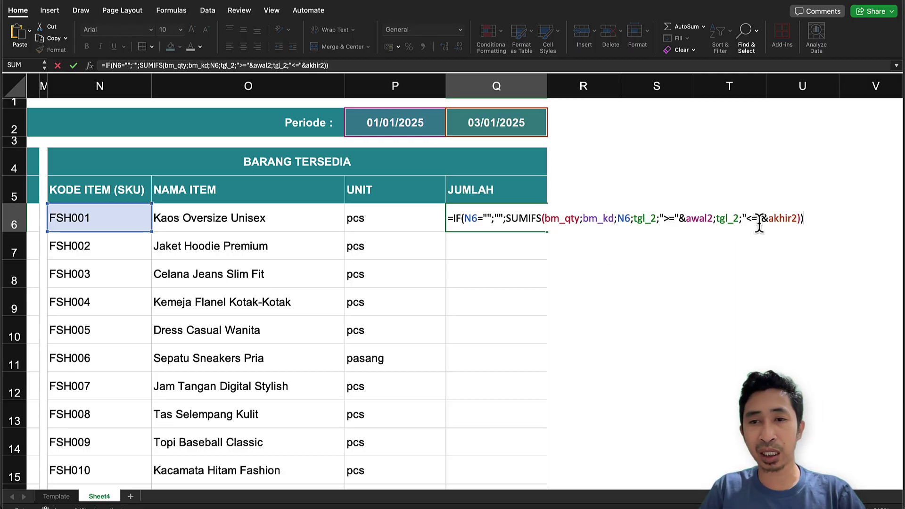
{"action": "key", "text": "Return"}
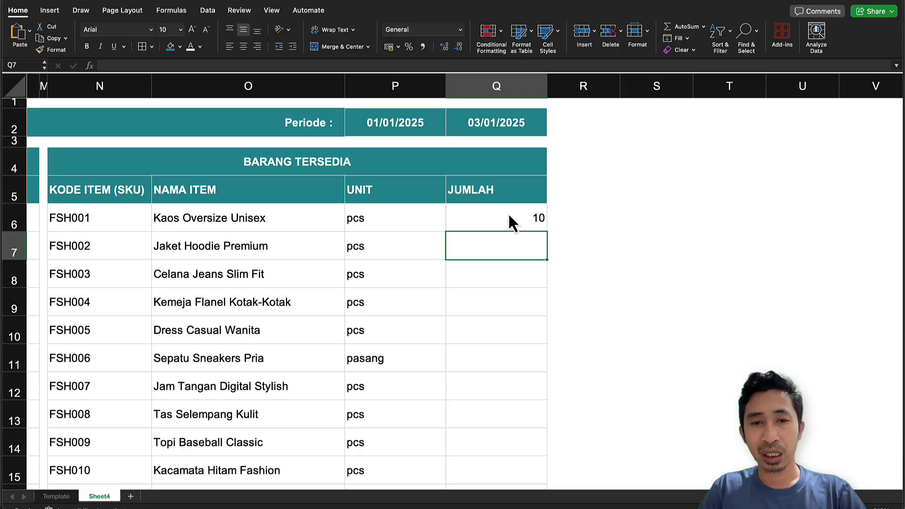
- Compare the available quantity of FSH001 in Q6 with its quantities under BARANG MASUK and BARANG KELUAR
{"action": "left_click", "coordinate": [508, 213]}
{"action": "scroll", "coordinate": [508, 213], "scroll_direction": "left", "scroll_amount": 10}
{"action": "scroll", "coordinate": [508, 213], "scroll_direction": "left", "scroll_amount": 5}
{"action": "scroll", "coordinate": [508, 213], "scroll_direction": "right", "scroll_amount": 3}
{"action": "left_click", "coordinate": [636, 228]}
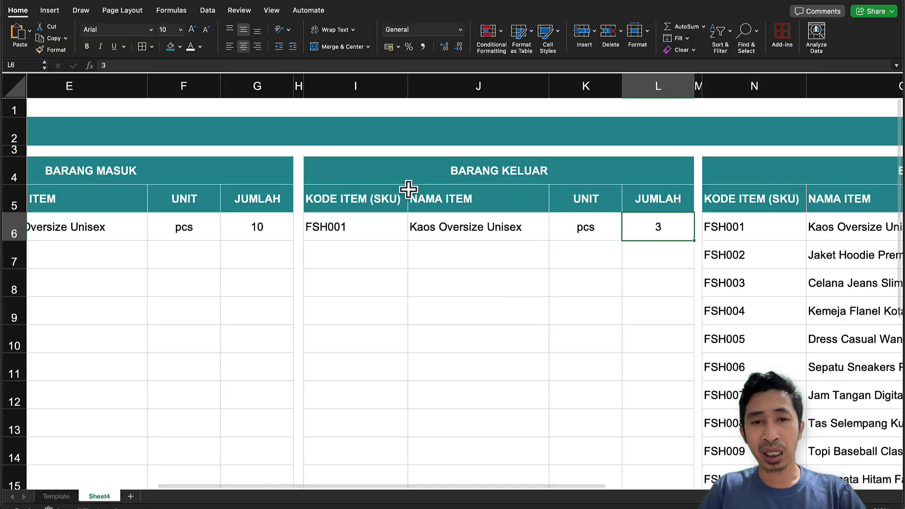
{"action": "scroll", "coordinate": [408, 189], "scroll_direction": "right", "scroll_amount": 10}
{"action": "left_click", "coordinate": [505, 215]}
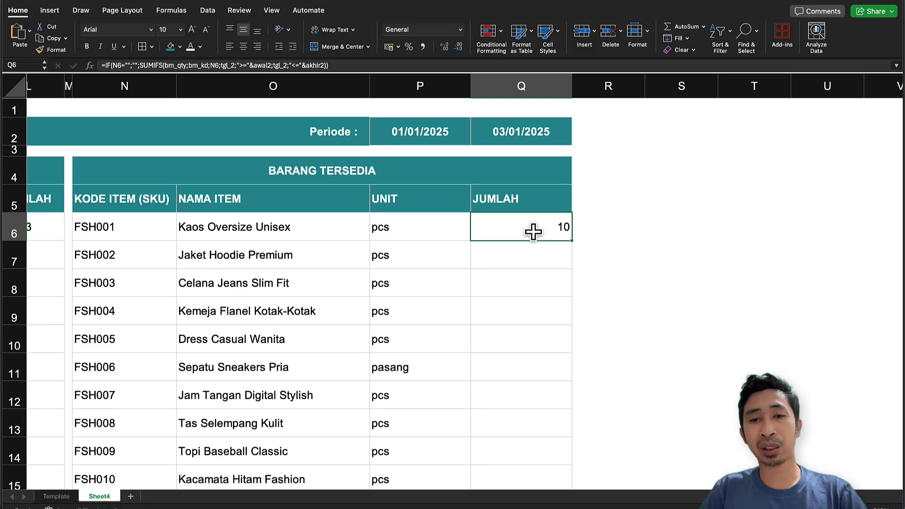
{"action": "scroll", "coordinate": [542, 232], "scroll_direction": "right", "scroll_amount": 5}
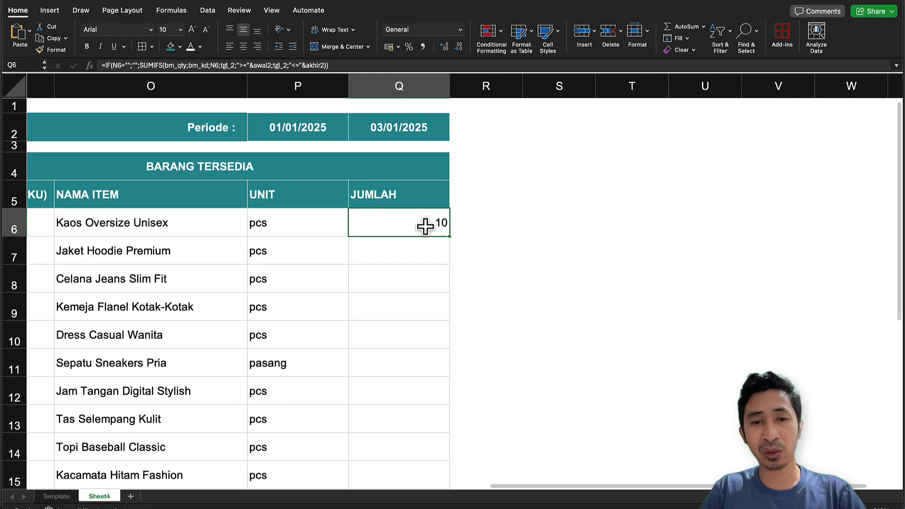
- Extend the Q6 formula by subtracting a copy of its SUMIFS expression from the first one inside the IF
{"action": "double_click", "coordinate": [425, 226]}
{"action": "left_click", "coordinate": [409, 223]}
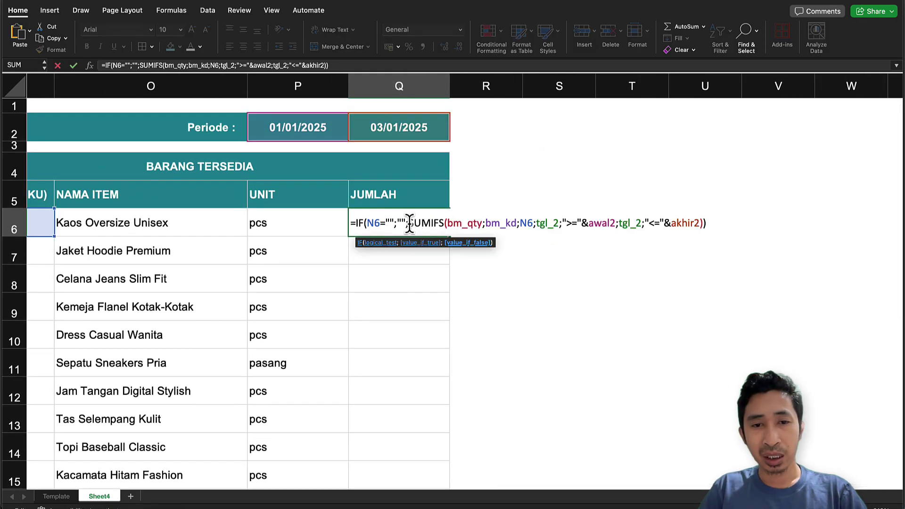
{"action": "left_click_drag", "start_coordinate": [410, 223], "coordinate": [696, 223]}
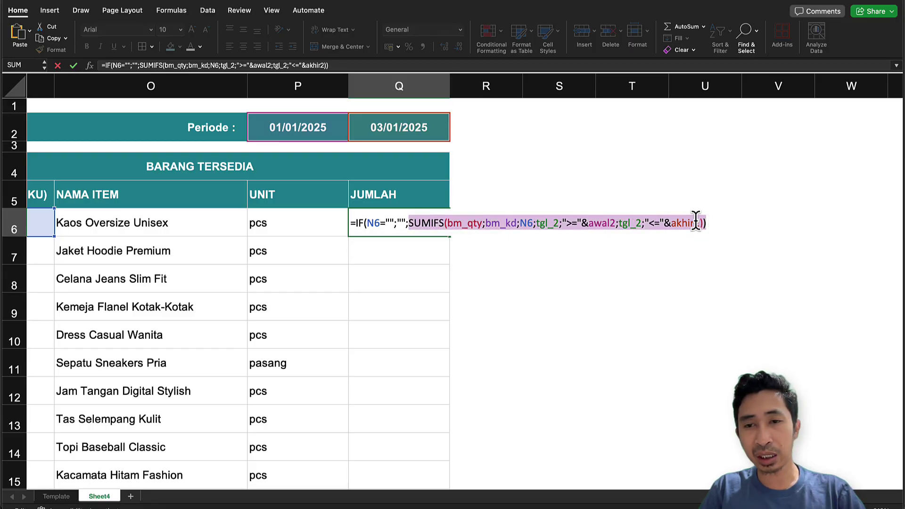
{"action": "right_click", "coordinate": [696, 223]}
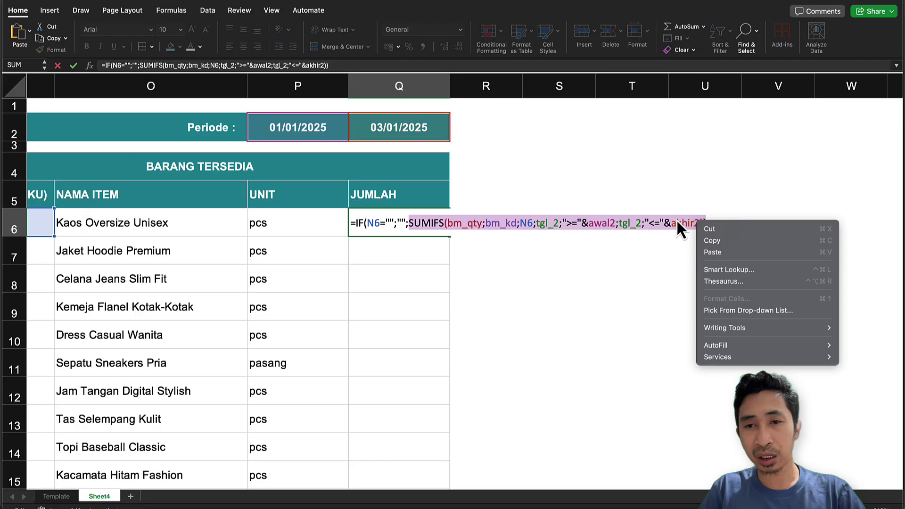
{"action": "left_click", "coordinate": [712, 240]}
{"action": "left_click", "coordinate": [720, 231]}
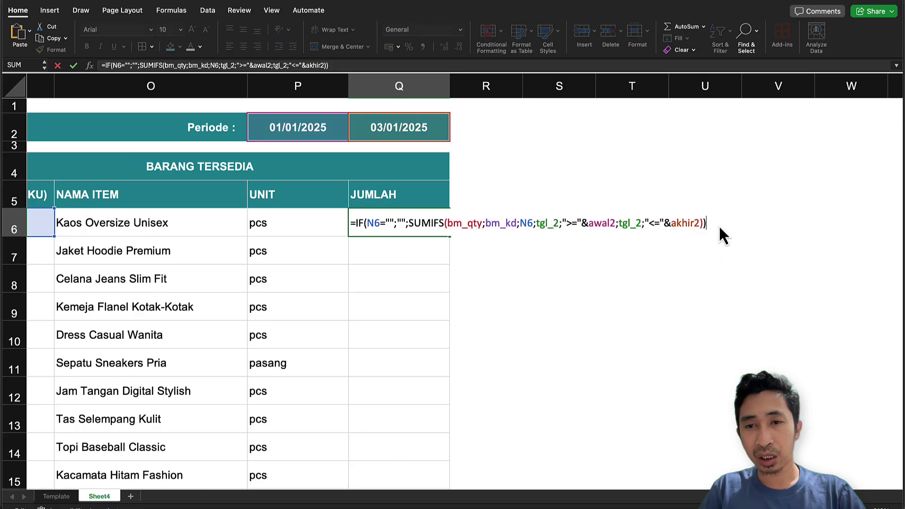
{"action": "key", "text": "BackSpace"}
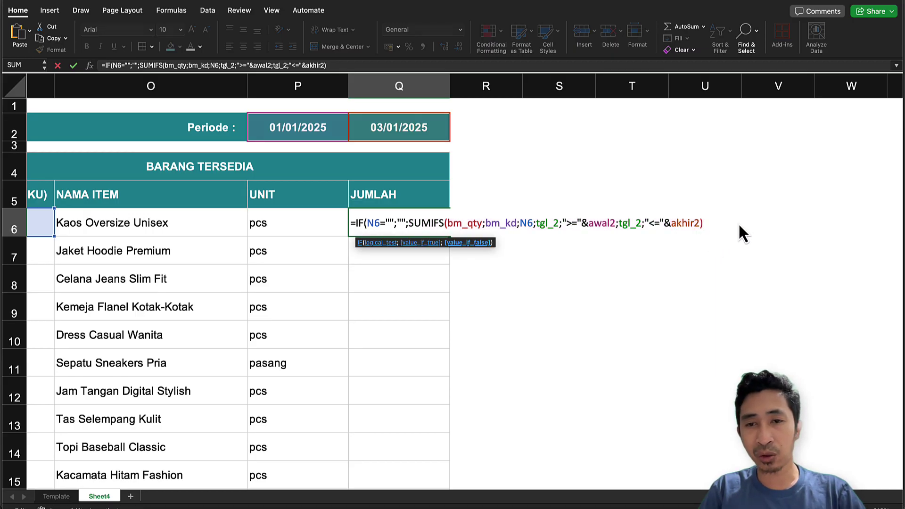
{"action": "type", "text": "-"}
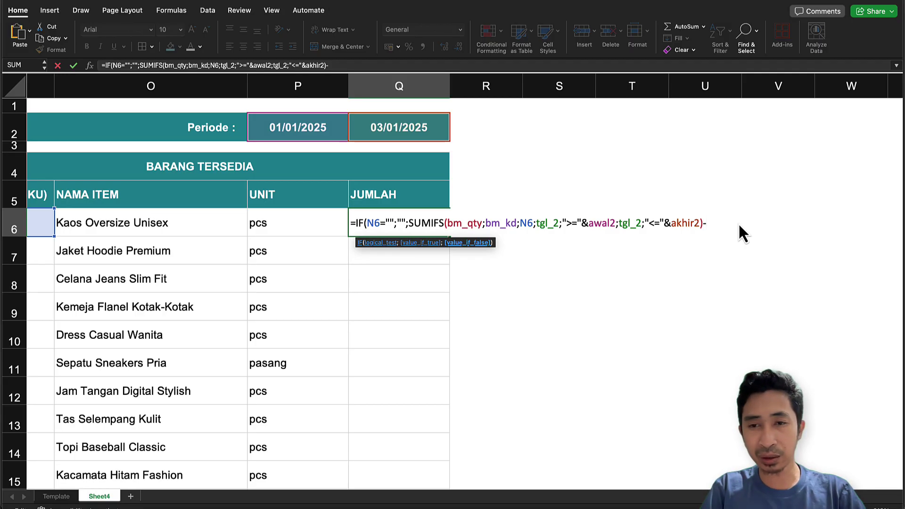
{"action": "key", "text": "super+v"}
- Change the second SUMIFS in Q6 to sum bk_qty and match bk_kd, and commit the formula
{"action": "left_click", "coordinate": [759, 227]}
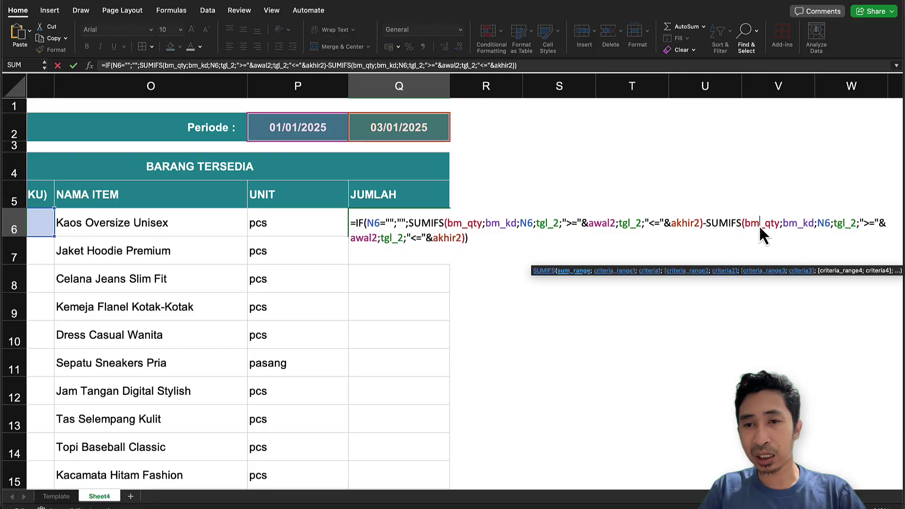
{"action": "key", "text": "BackSpace"}
{"action": "type", "text": "k"}
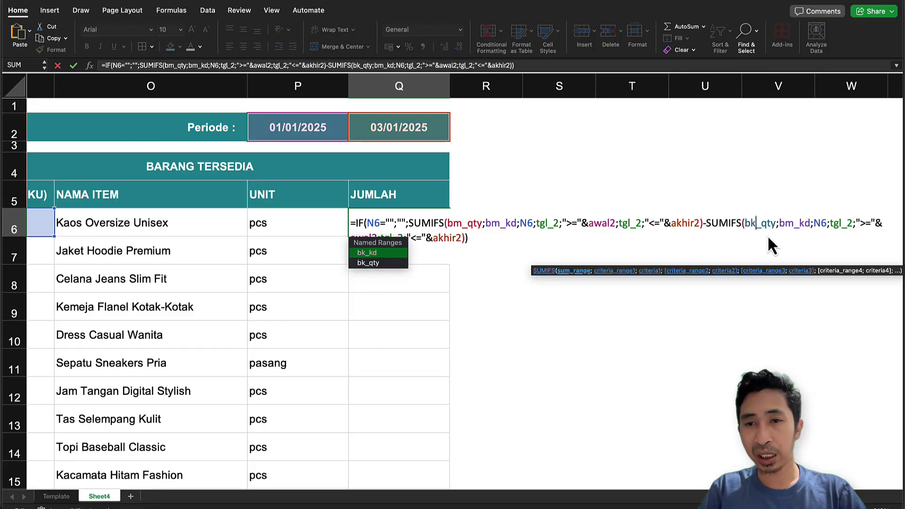
{"action": "left_click", "coordinate": [793, 222]}
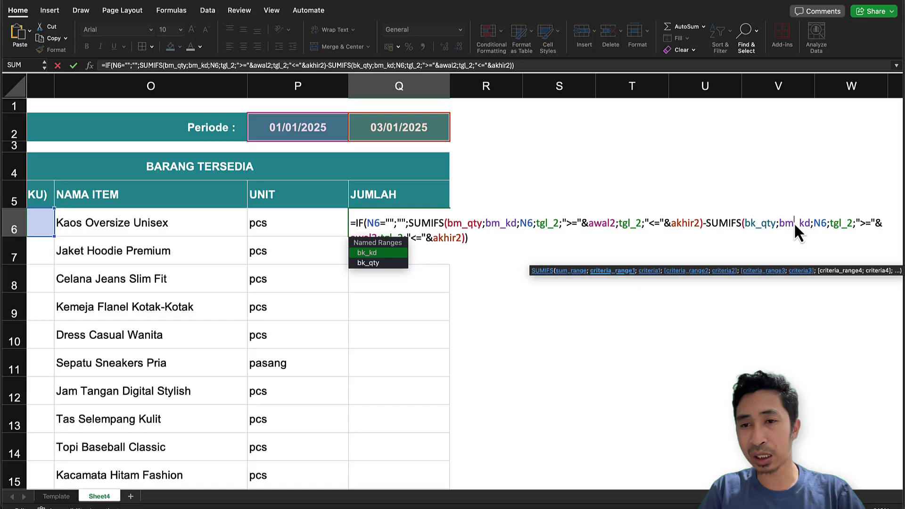
{"action": "key", "text": "BackSpace"}
{"action": "type", "text": "k"}
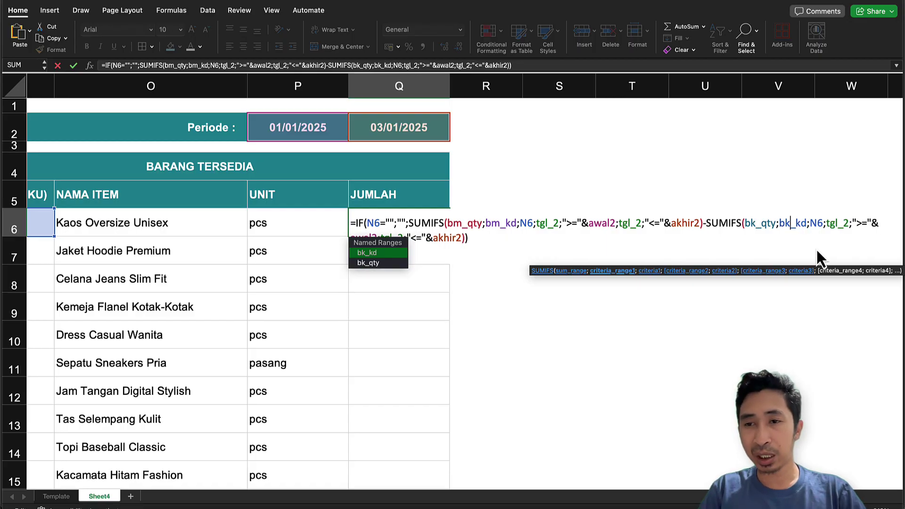
{"action": "left_click", "coordinate": [430, 238]}
{"action": "left_click", "coordinate": [472, 219]}
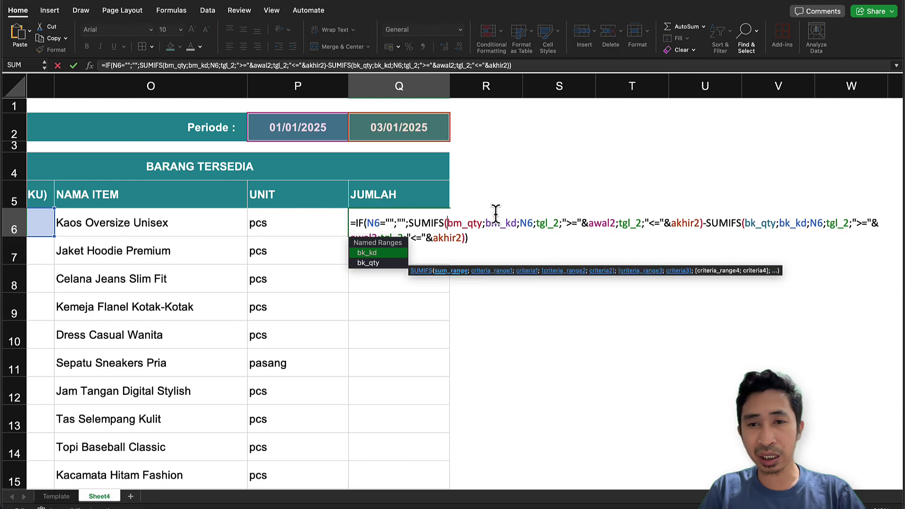
{"action": "left_click", "coordinate": [722, 222]}
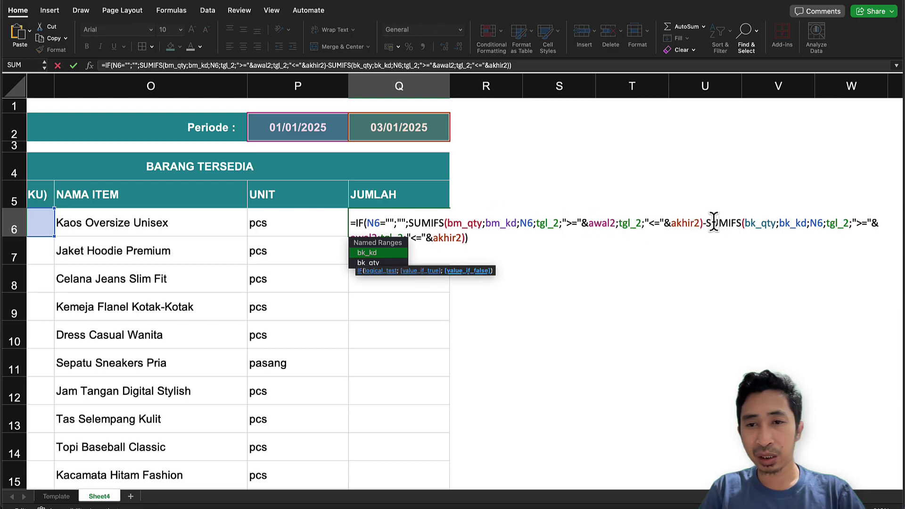
{"action": "left_click", "coordinate": [761, 223]}
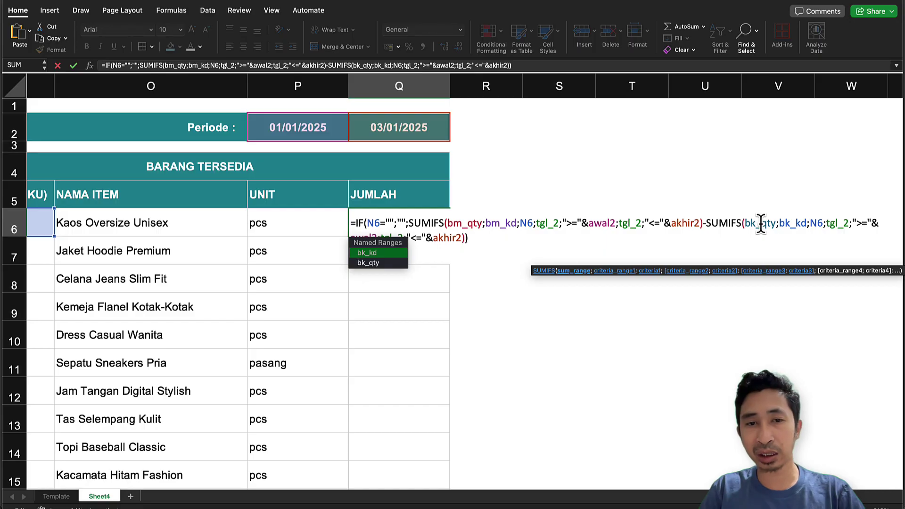
{"action": "key", "text": "Return"}
- Copy the Q6 formula into the BARANG TERSEDIA JUMLAH cells from Q7 down to the end of the table
{"action": "left_click", "coordinate": [416, 222]}
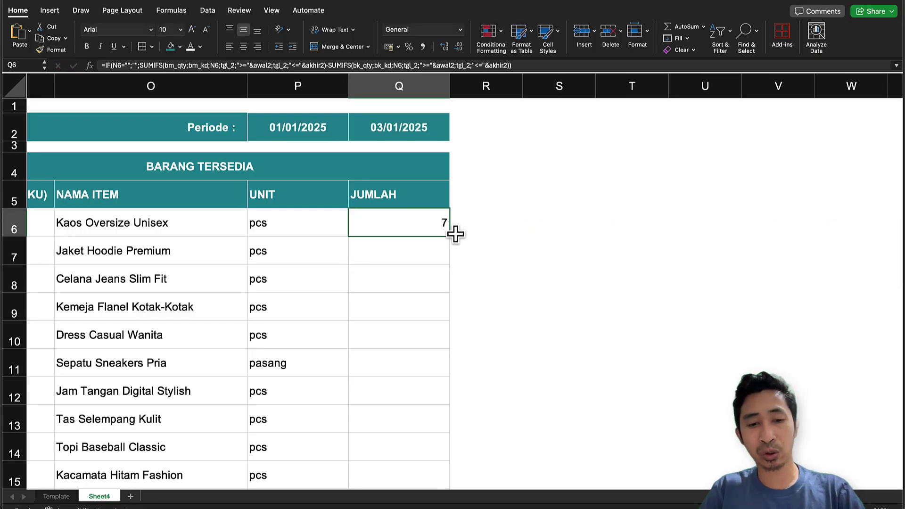
{"action": "left_click", "coordinate": [426, 244]}
{"action": "scroll", "coordinate": [417, 305], "scroll_direction": "down", "scroll_amount": 8}
{"action": "scroll", "coordinate": [418, 305], "scroll_direction": "down", "scroll_amount": 2}
{"action": "left_click", "coordinate": [416, 315], "text": "shift"}
{"action": "scroll", "coordinate": [414, 270], "scroll_direction": "up", "scroll_amount": 10}
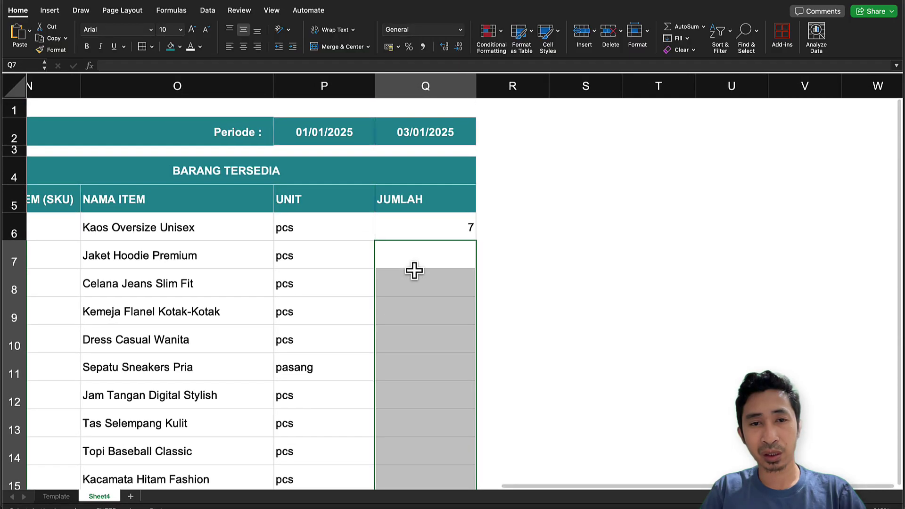
{"action": "scroll", "coordinate": [414, 270], "scroll_direction": "down", "scroll_amount": 2}
{"action": "key", "text": "ctrl+v"}
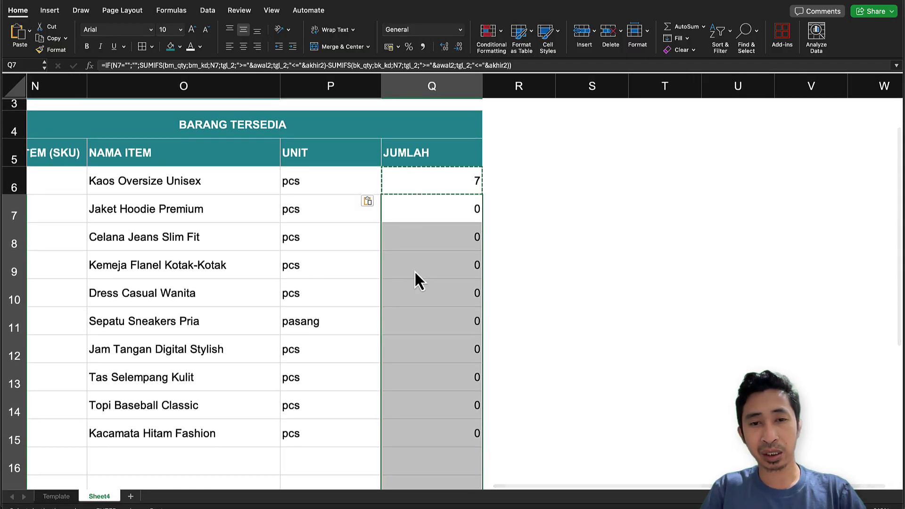
{"action": "key", "text": "Escape"}
{"action": "left_click", "coordinate": [436, 234]}
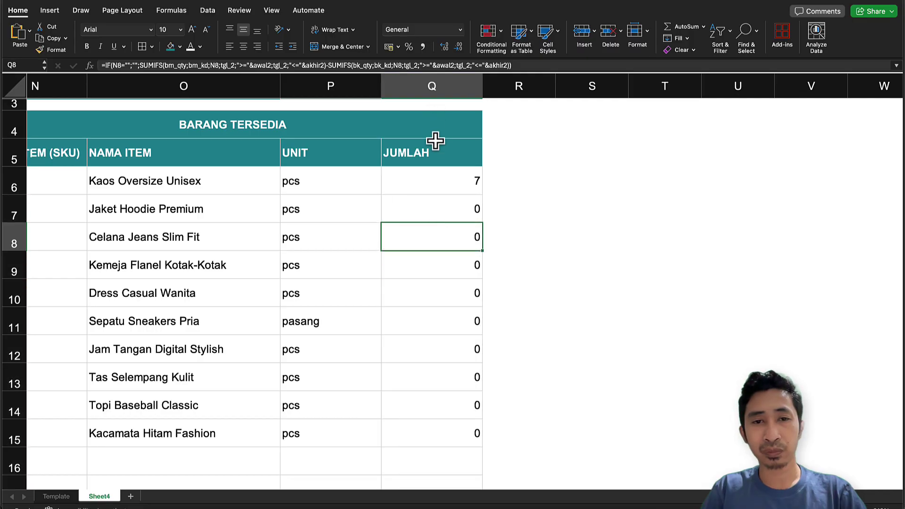
- Center the JUMLAH header and its quantity cells horizontally in Q5:Q20
{"action": "left_click", "coordinate": [433, 155]}
{"action": "scroll", "coordinate": [437, 238], "scroll_direction": "down", "scroll_amount": 9}
{"action": "left_click", "coordinate": [435, 341], "text": "shift"}
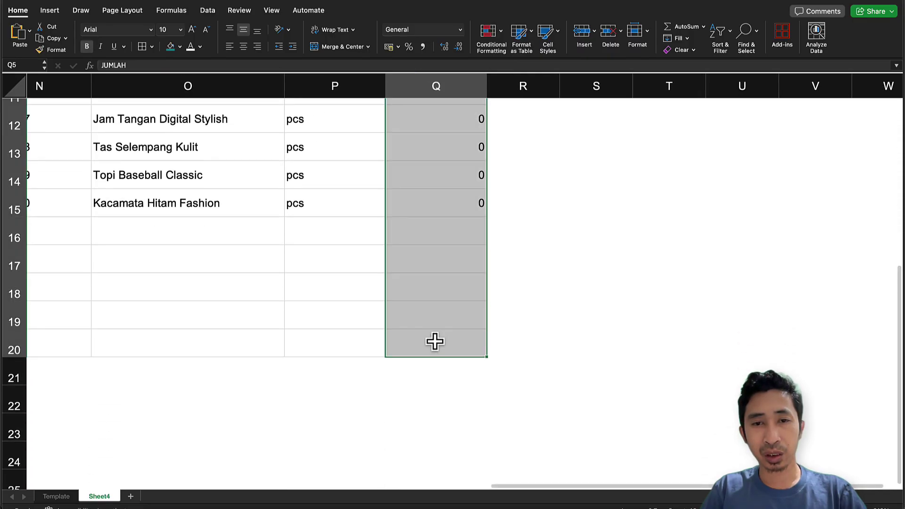
{"action": "left_click", "coordinate": [243, 46]}
{"action": "scroll", "coordinate": [299, 163], "scroll_direction": "up", "scroll_amount": 10}
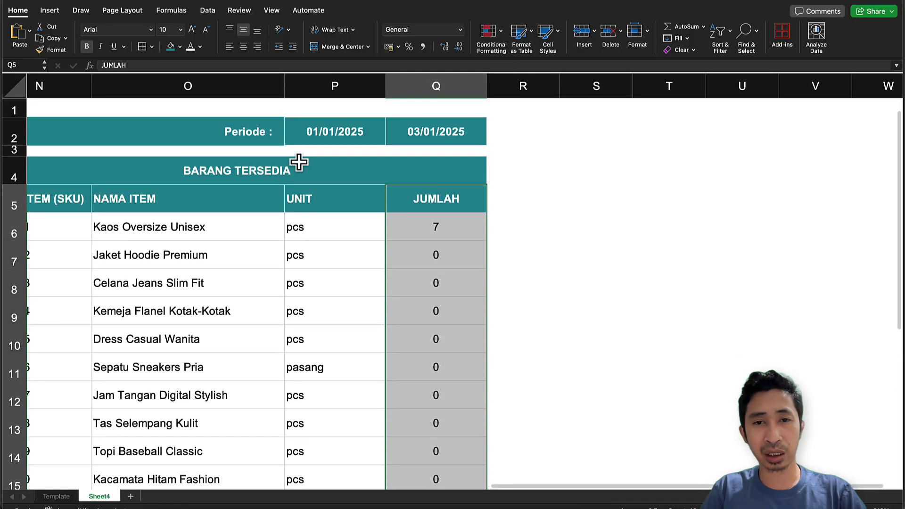
- Examine the whole stock sheet, checking the BARANG MASUK, BARANG KELUAR and BARANG TERSEDIA tables side by side
{"action": "scroll", "coordinate": [299, 163], "scroll_direction": "down", "scroll_amount": 3}
{"action": "scroll", "coordinate": [298, 162], "scroll_direction": "left", "scroll_amount": 8}
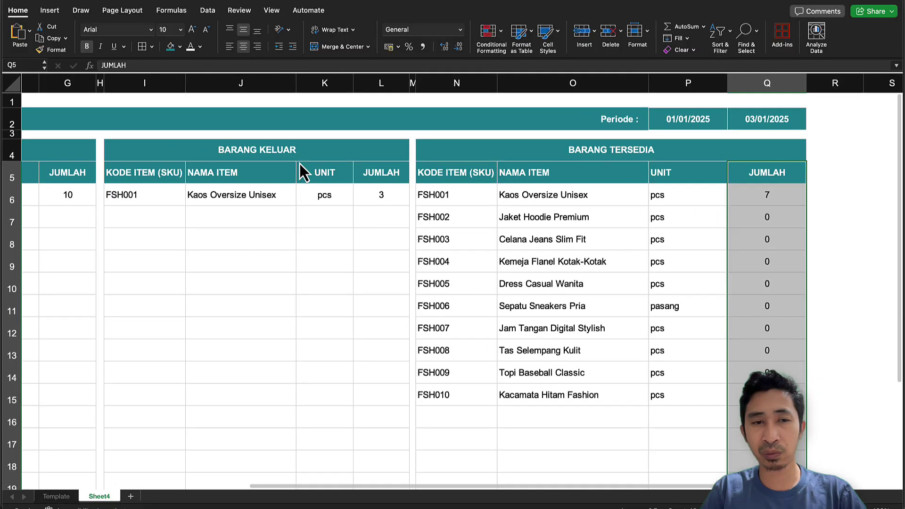
{"action": "scroll", "coordinate": [299, 165], "scroll_direction": "down", "scroll_amount": 3}
{"action": "scroll", "coordinate": [299, 165], "scroll_direction": "left", "scroll_amount": 2}
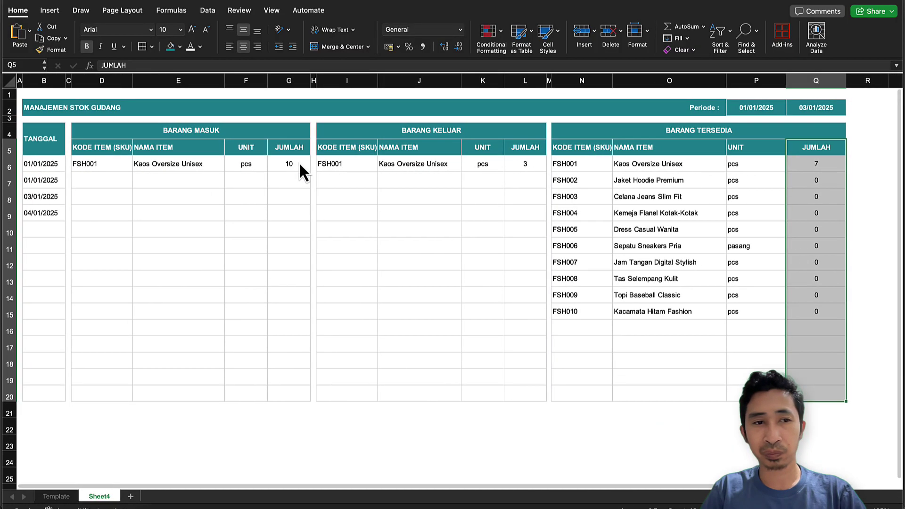
{"action": "left_click", "coordinate": [366, 213]}
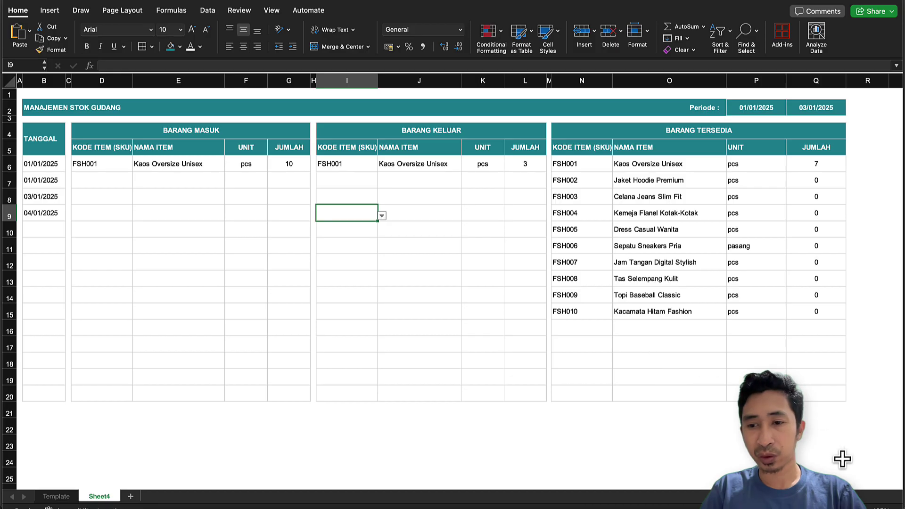
{"action": "scroll", "coordinate": [727, 380], "scroll_direction": "up", "scroll_amount": 1}
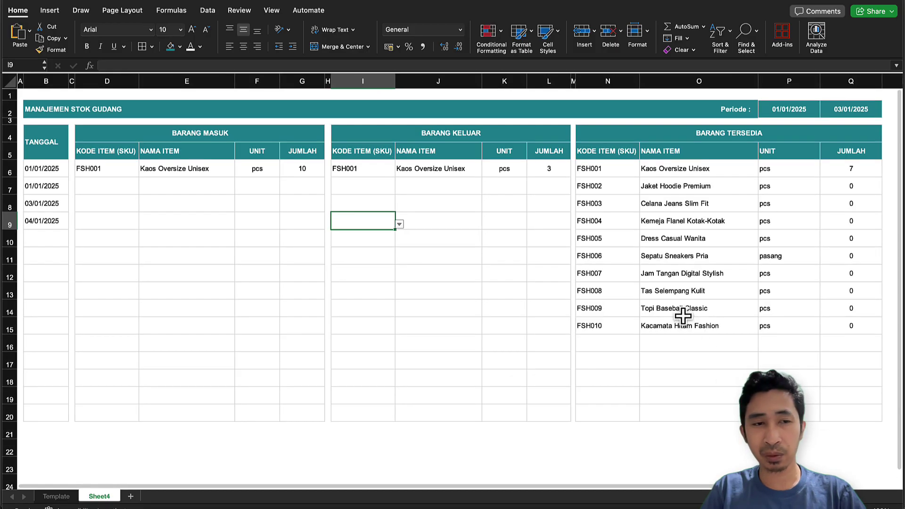
{"action": "left_click", "coordinate": [313, 213]}
{"action": "left_click", "coordinate": [340, 189]}
{"action": "left_click", "coordinate": [290, 193]}
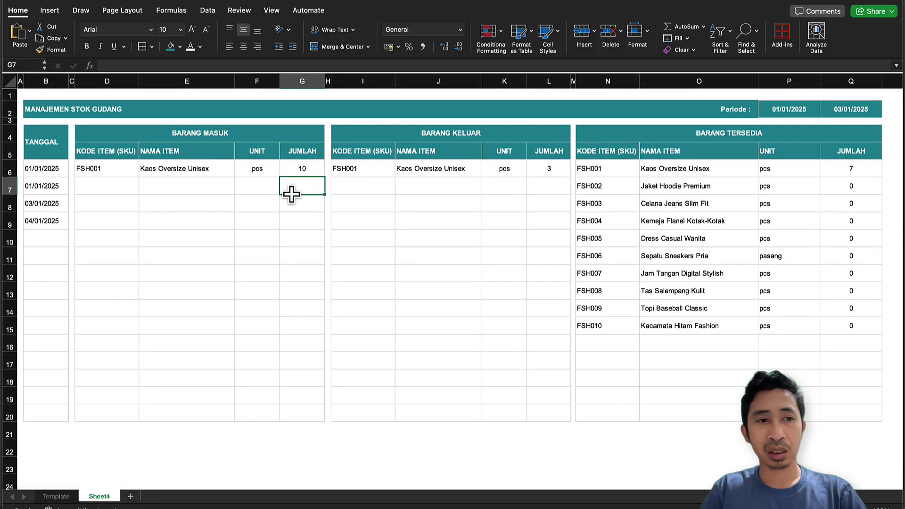
{"action": "left_click", "coordinate": [231, 206]}
{"action": "left_click", "coordinate": [291, 255]}
{"action": "left_click", "coordinate": [170, 202]}
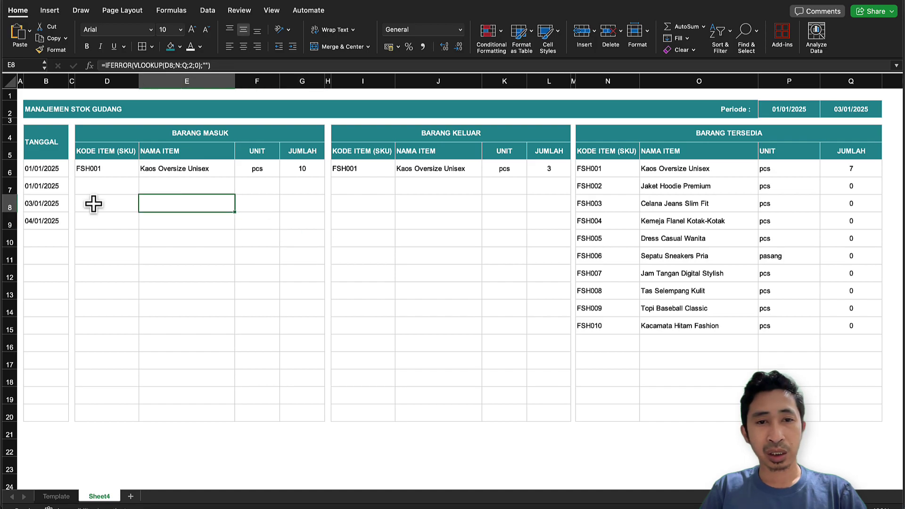
{"action": "left_click", "coordinate": [90, 178]}
{"action": "left_click", "coordinate": [170, 183]}
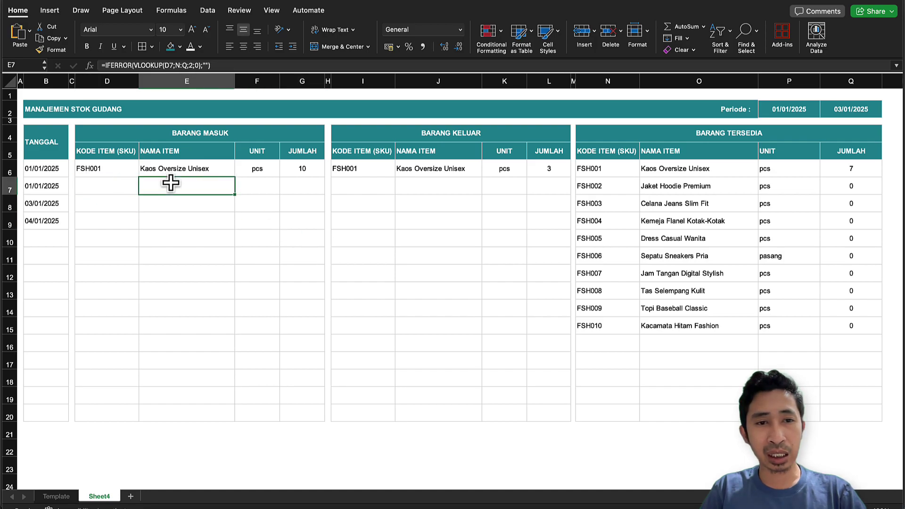
- Record an outgoing FSH001 entry with quantity 4 in row 7 of the BARANG KELUAR table
{"action": "left_click", "coordinate": [351, 187]}
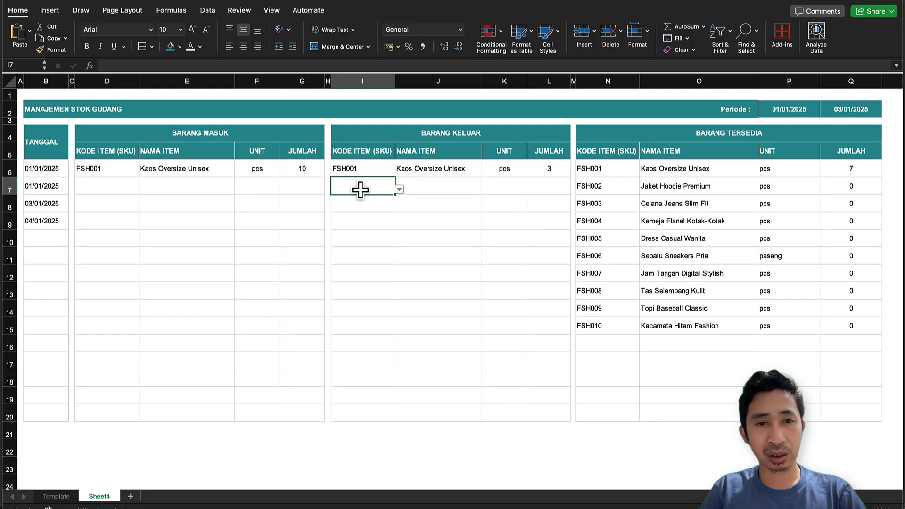
{"action": "left_click", "coordinate": [399, 189]}
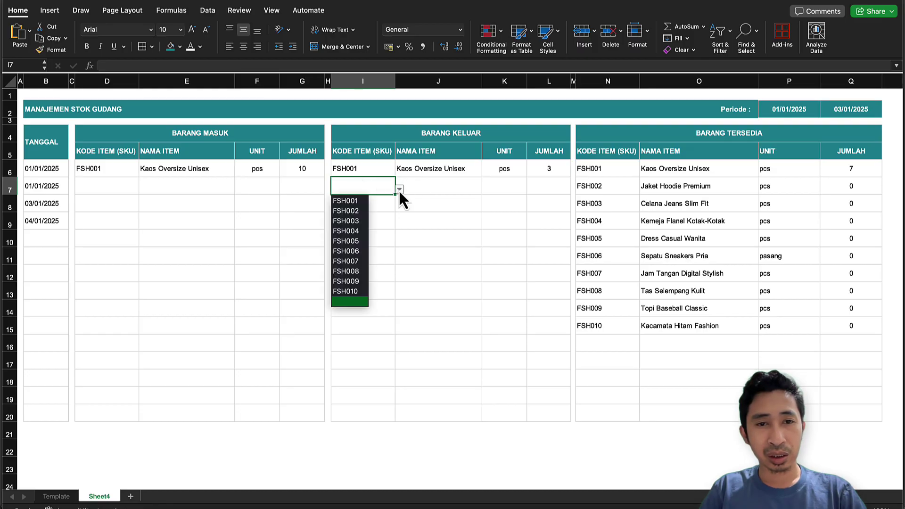
{"action": "left_click", "coordinate": [355, 205]}
{"action": "left_click", "coordinate": [546, 186]}
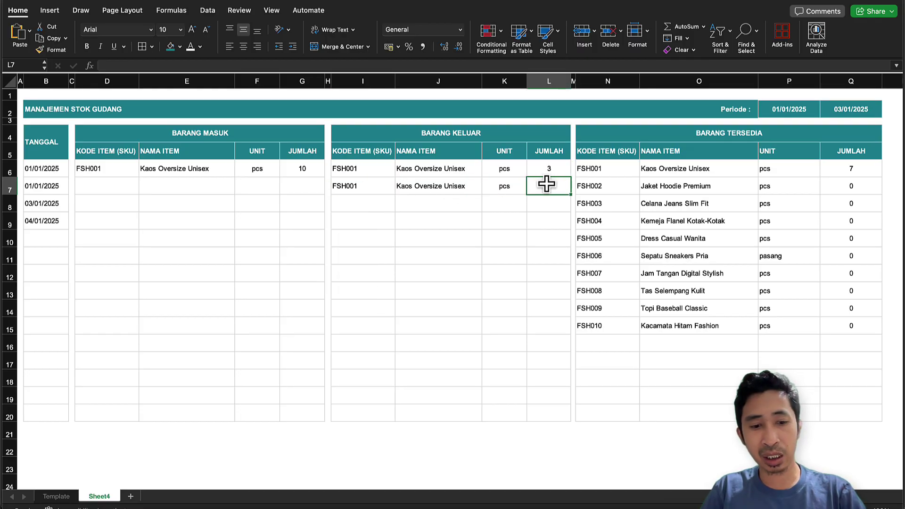
{"action": "type", "text": "4"}
{"action": "key", "text": "Return"}
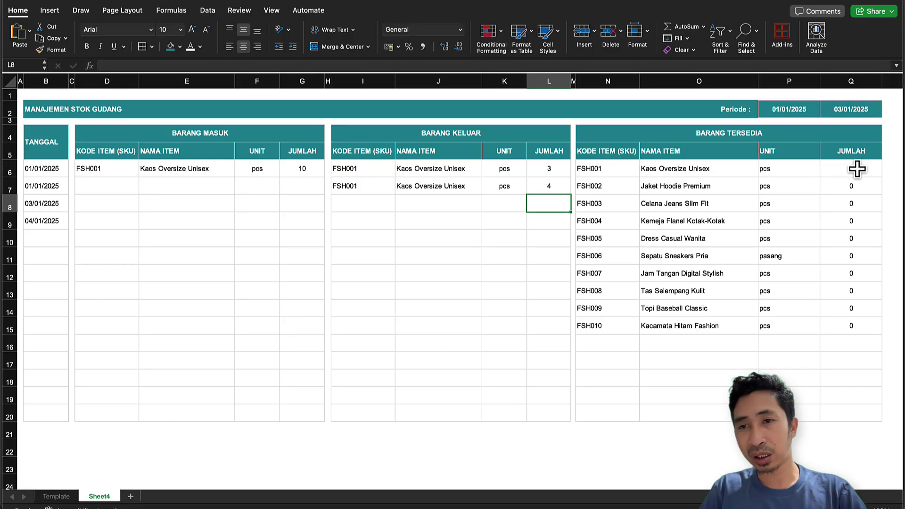
- Record an outgoing FSH001 entry with quantity 1 in row 8 of BARANG KELUAR, and check the item's available quantity in Q6
{"action": "left_click", "coordinate": [368, 197]}
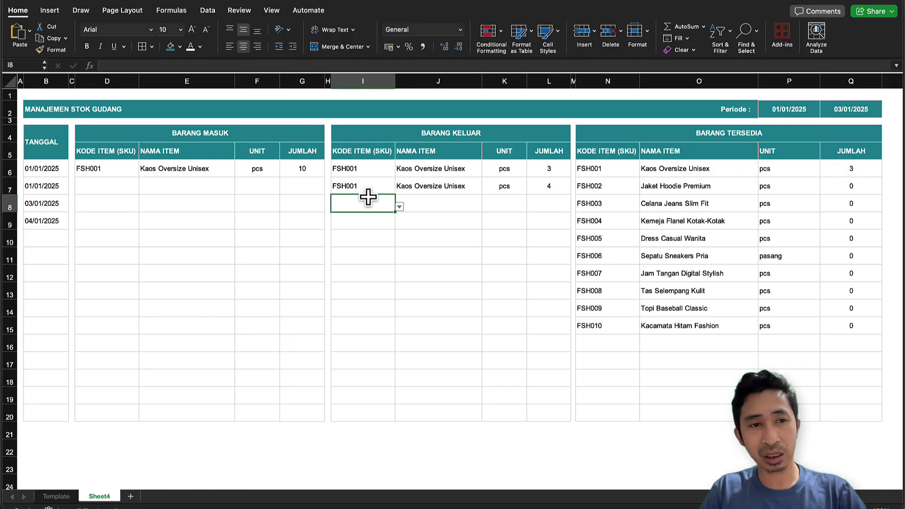
{"action": "left_click", "coordinate": [399, 206]}
{"action": "left_click", "coordinate": [355, 219]}
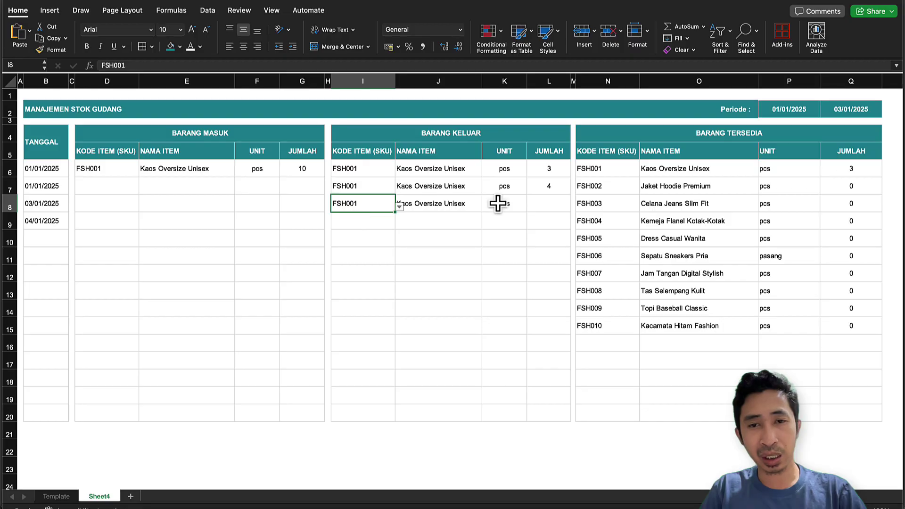
{"action": "left_click", "coordinate": [548, 204]}
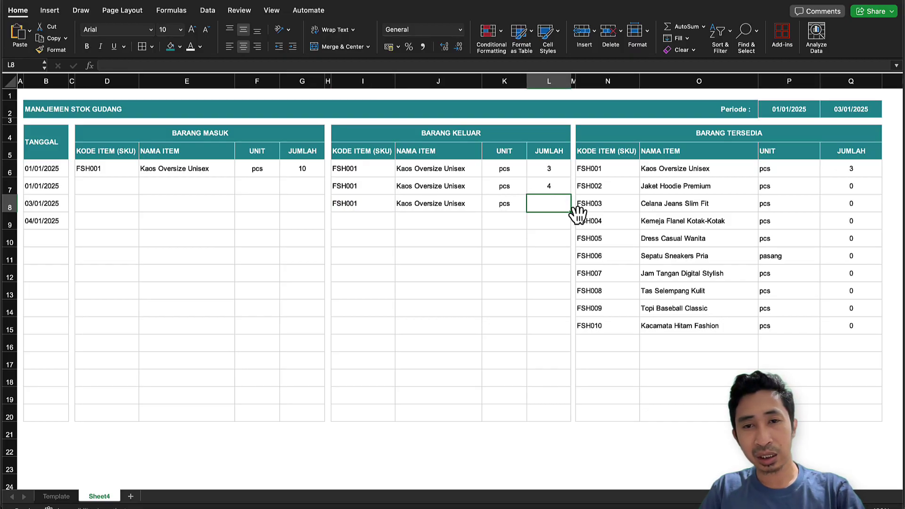
{"action": "left_click", "coordinate": [521, 219]}
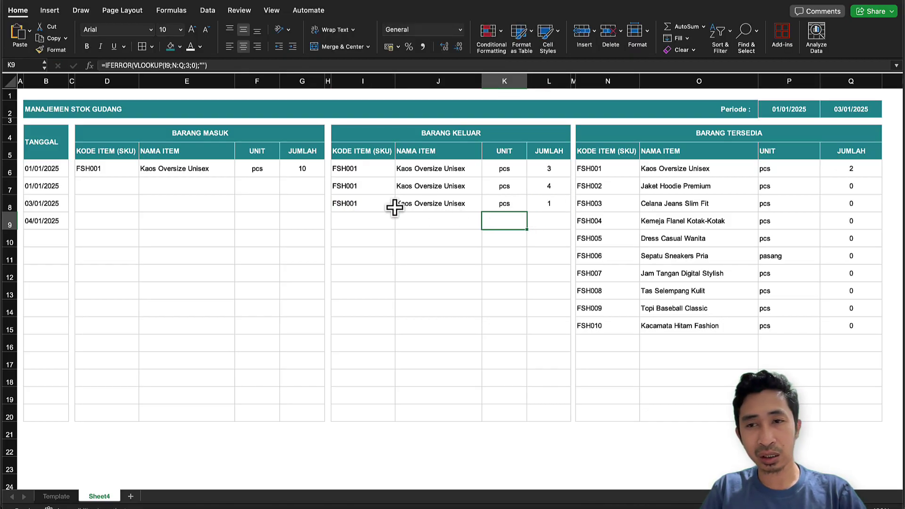
{"action": "left_click", "coordinate": [844, 167]}
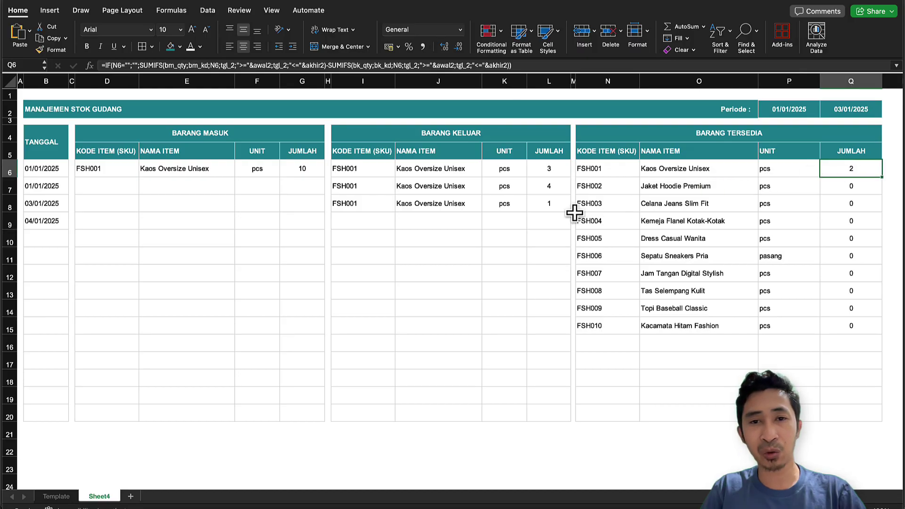
- Set the period end date to 01/01/2025 and compare FSH001's available quantity with its incoming and outgoing amounts
{"action": "left_click", "coordinate": [869, 110]}
{"action": "left_click", "coordinate": [886, 113]}
{"action": "left_click", "coordinate": [834, 124]}
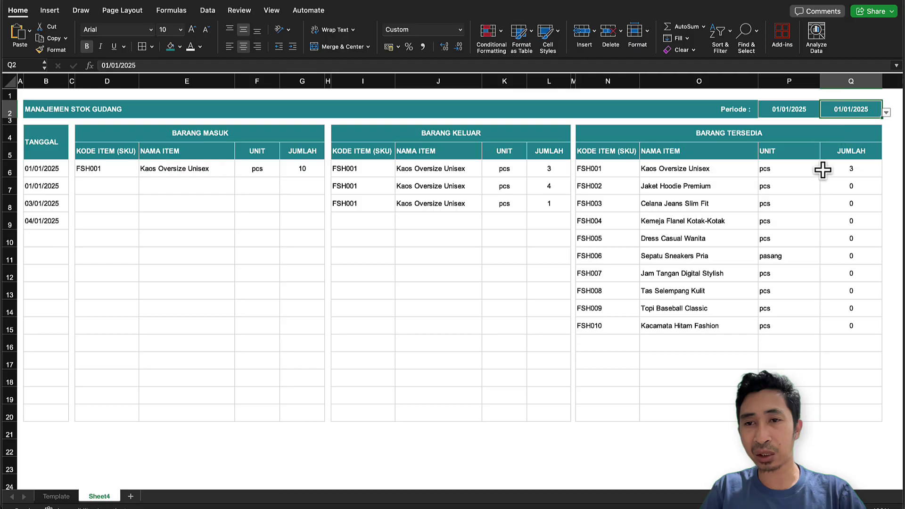
{"action": "left_click", "coordinate": [517, 202]}
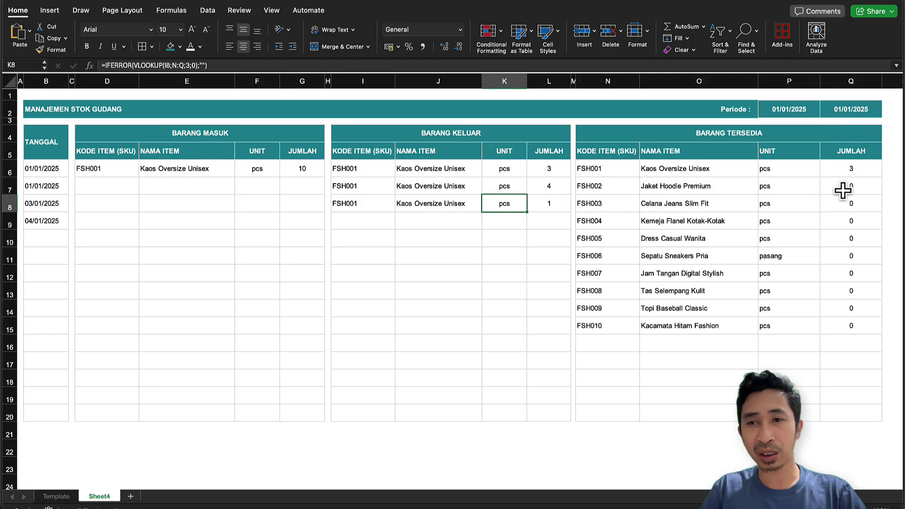
{"action": "left_click", "coordinate": [860, 171]}
{"action": "left_click_drag", "start_coordinate": [549, 170], "coordinate": [552, 184]}
{"action": "left_click", "coordinate": [287, 161]}
{"action": "left_click", "coordinate": [872, 173]}
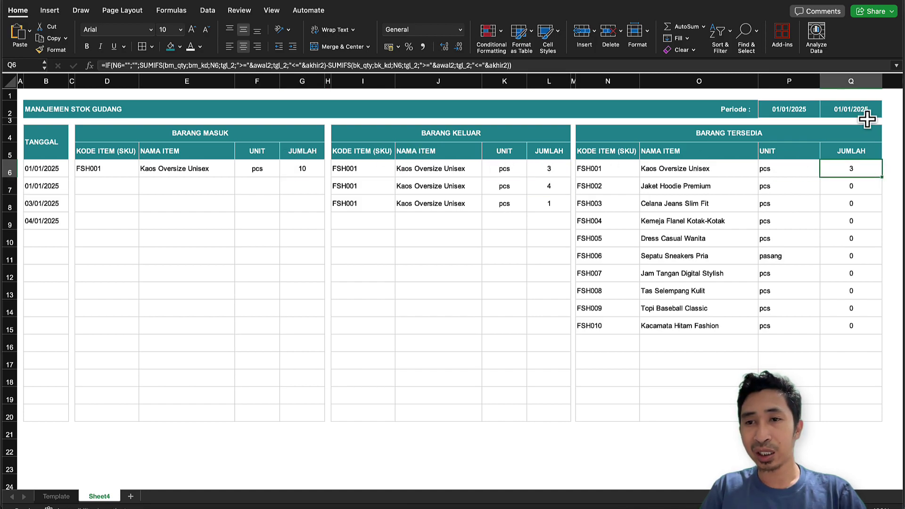
- Set both the period start and end dates to 03/01/2025 and check the stock against that day's row
{"action": "left_click", "coordinate": [869, 112]}
{"action": "left_click", "coordinate": [816, 109]}
{"action": "left_click", "coordinate": [823, 112]}
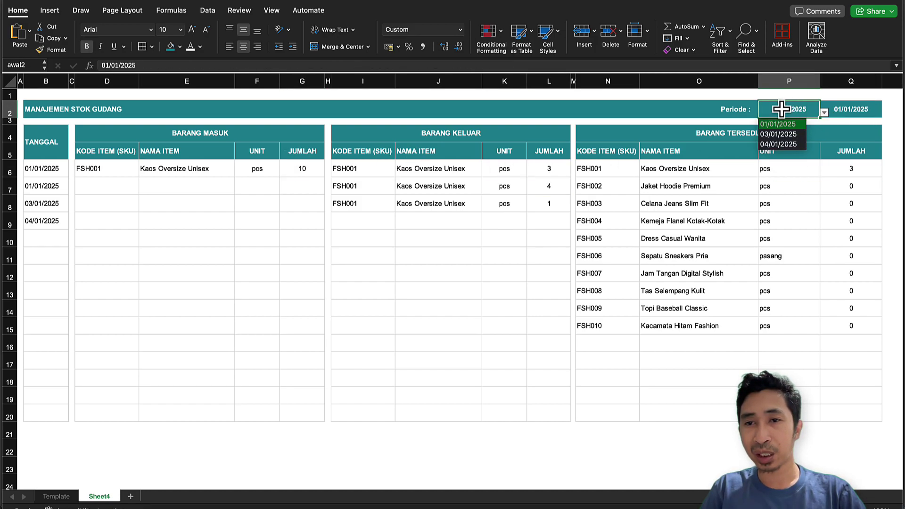
{"action": "left_click", "coordinate": [777, 135]}
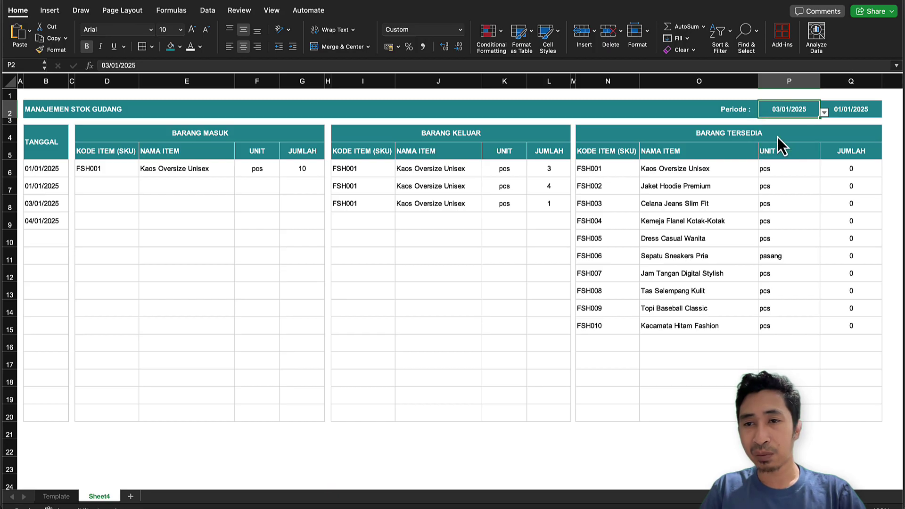
{"action": "left_click", "coordinate": [876, 112]}
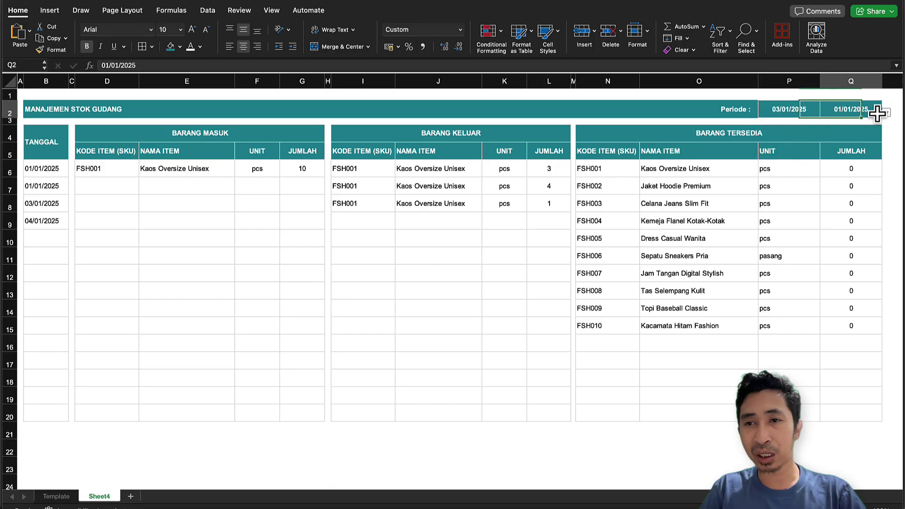
{"action": "left_click", "coordinate": [886, 112]}
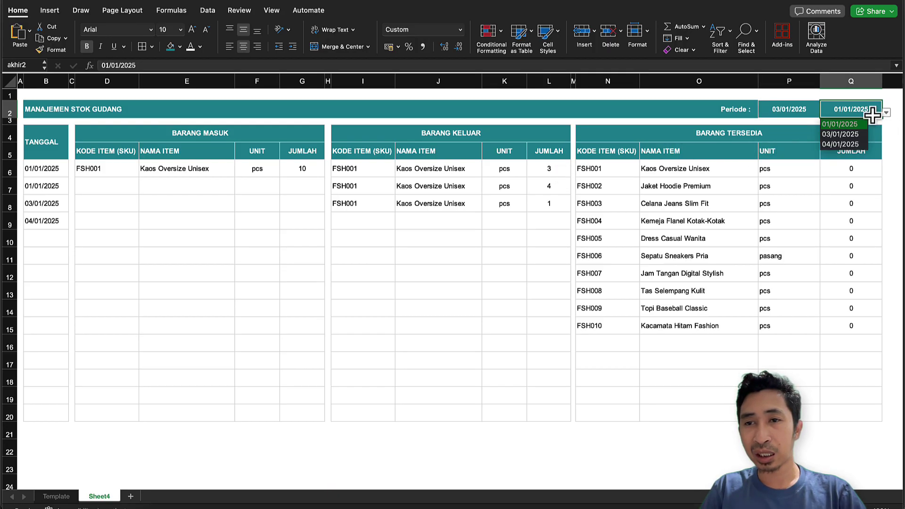
{"action": "left_click", "coordinate": [844, 134]}
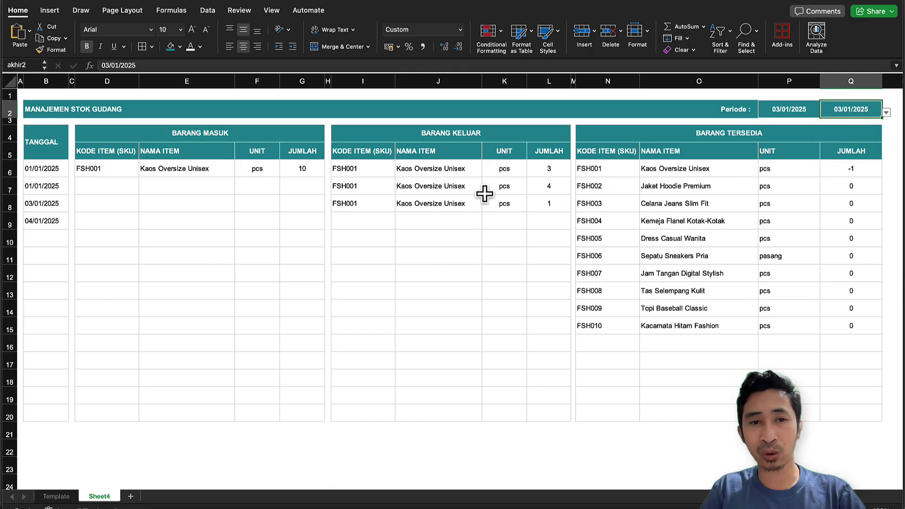
{"action": "left_click_drag", "start_coordinate": [36, 203], "coordinate": [531, 204]}
{"action": "left_click", "coordinate": [825, 273]}
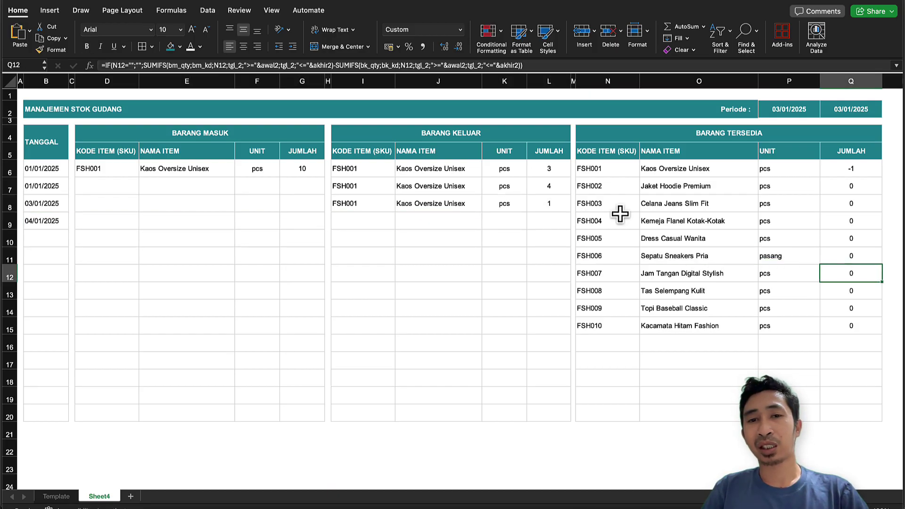
- Set the period start date in P2 to 01/01/2025
{"action": "left_click", "coordinate": [801, 107]}
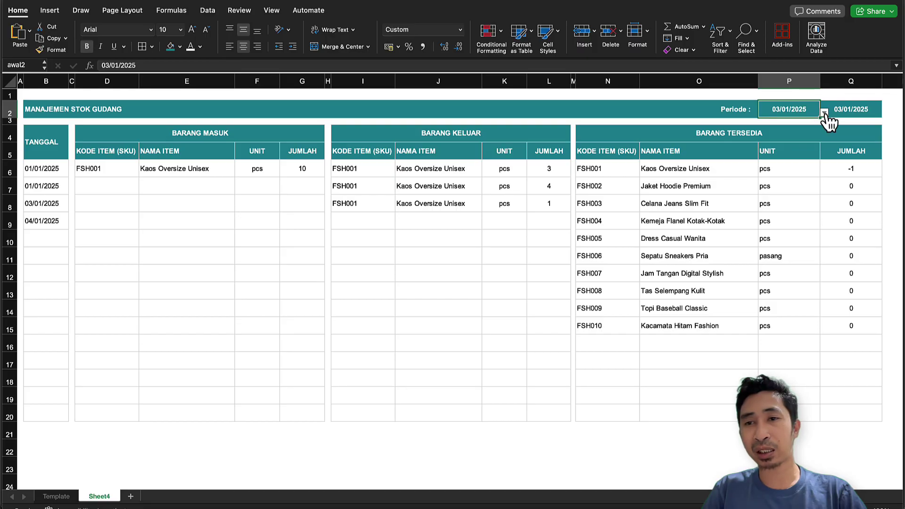
{"action": "left_click", "coordinate": [824, 113]}
{"action": "left_click", "coordinate": [776, 129]}
{"action": "left_click", "coordinate": [754, 203]}
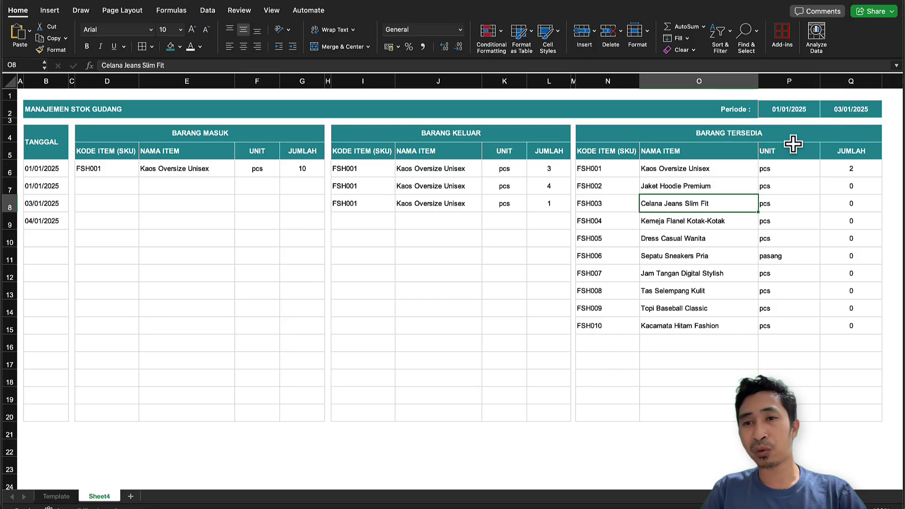
{"action": "left_click", "coordinate": [793, 144]}
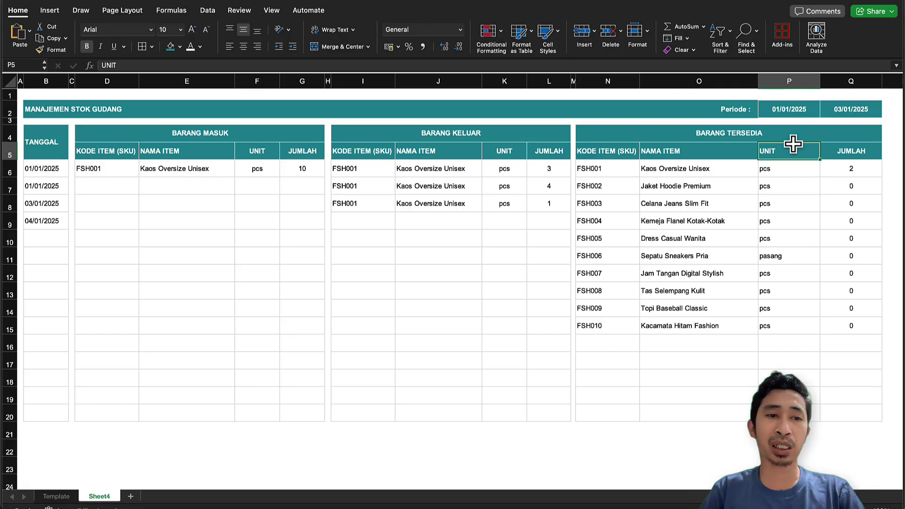
- Record an incoming FSH002 entry with quantity 30 in the 04/01/2025 row of the BARANG MASUK table
{"action": "left_click", "coordinate": [127, 219]}
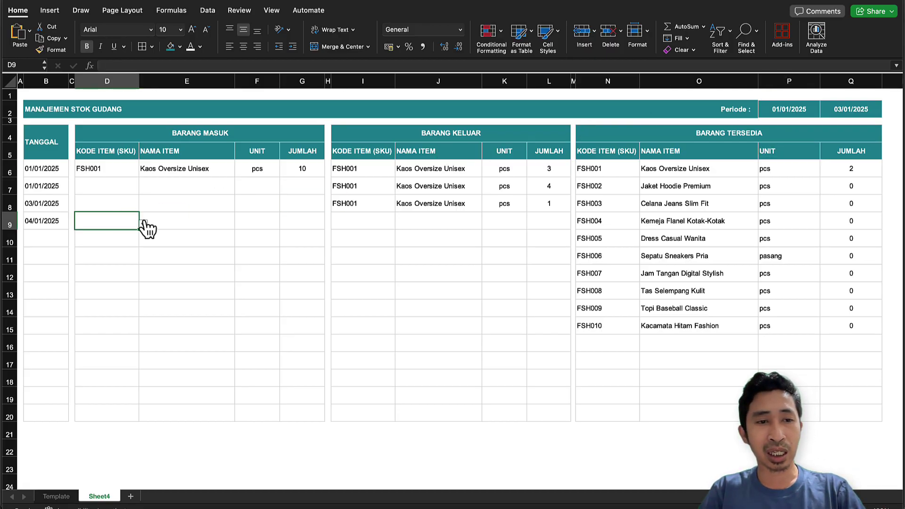
{"action": "left_click", "coordinate": [143, 223]}
{"action": "left_click", "coordinate": [92, 244]}
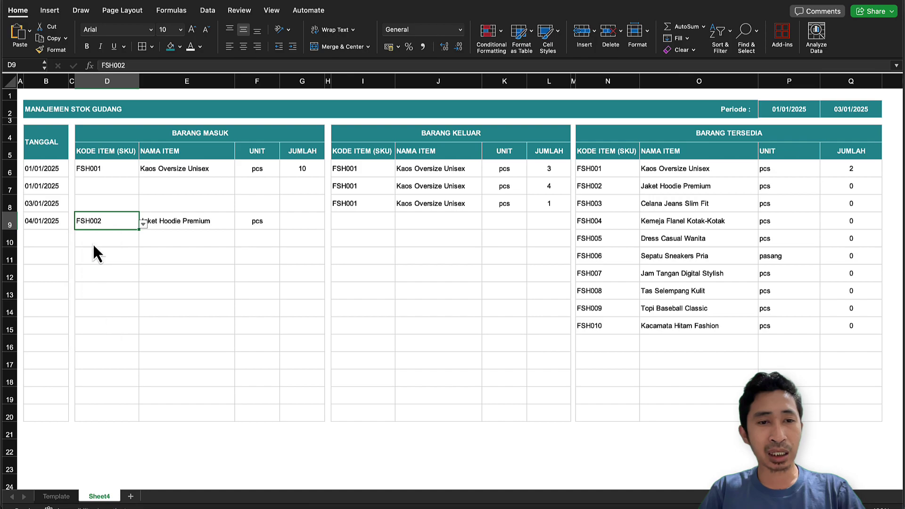
{"action": "left_click", "coordinate": [285, 222]}
{"action": "type", "text": "30"}
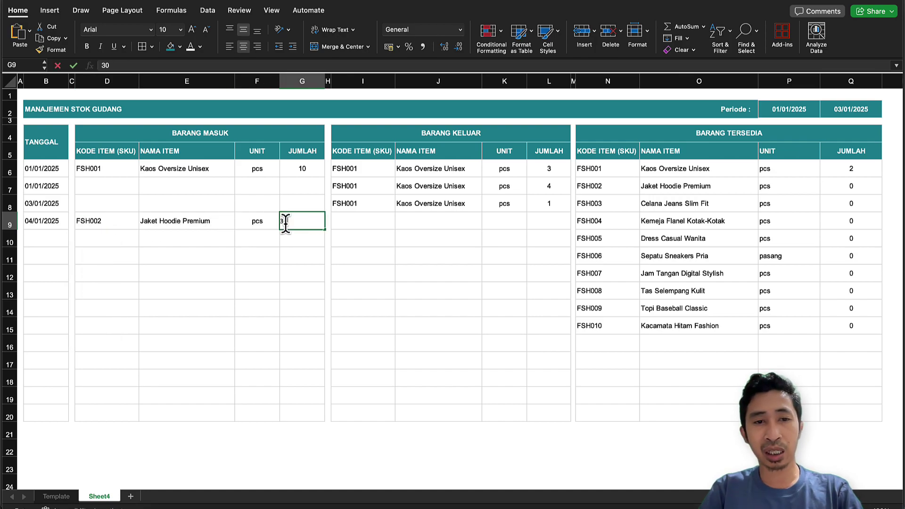
{"action": "key", "text": "Return"}
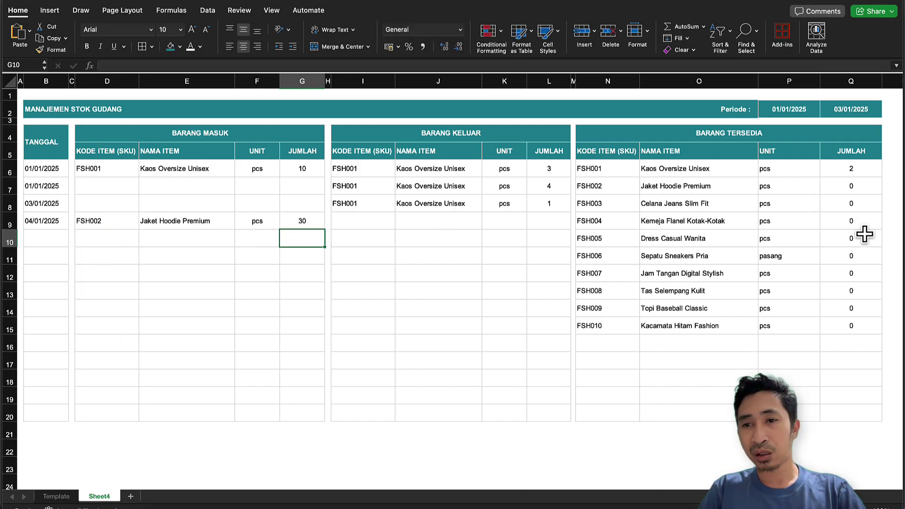
- Set the period end date to 04/01/2025 and check FSH002's available quantity in Q7
{"action": "left_click", "coordinate": [152, 223]}
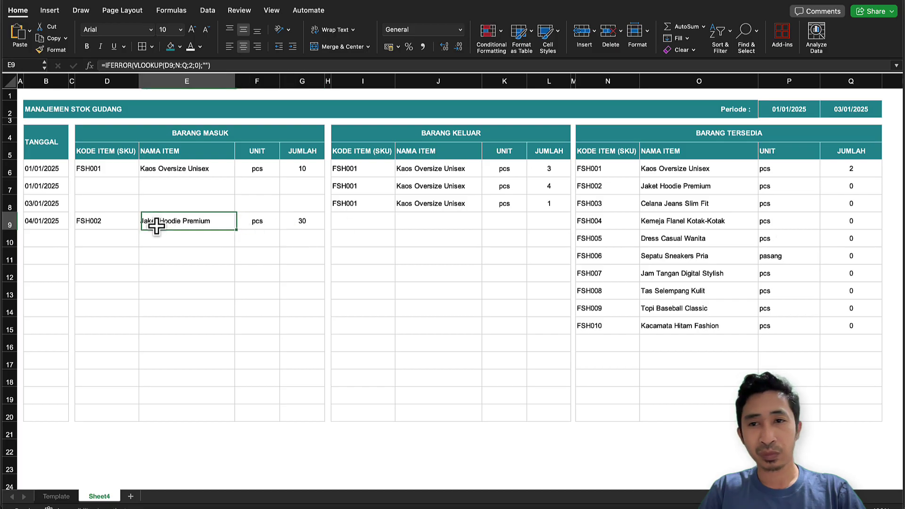
{"action": "left_click", "coordinate": [846, 113]}
{"action": "left_click", "coordinate": [886, 113]}
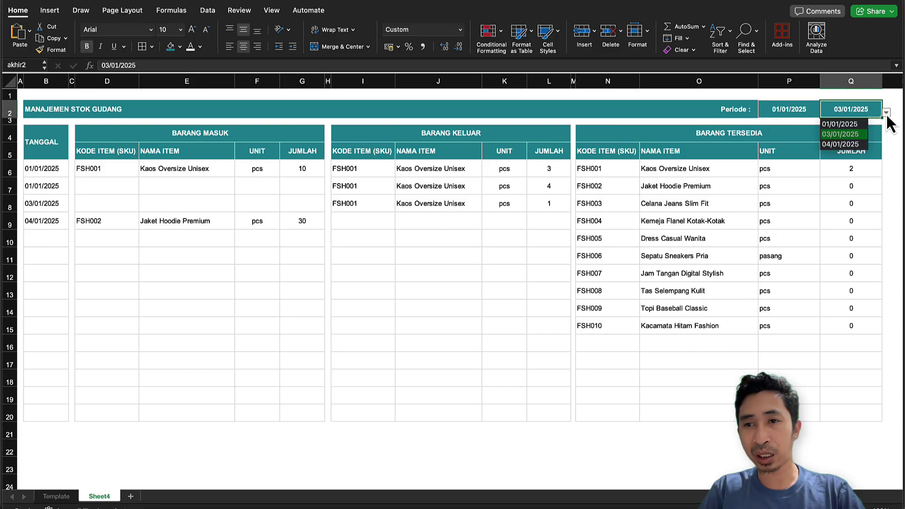
{"action": "left_click", "coordinate": [838, 144]}
{"action": "left_click", "coordinate": [855, 188]}
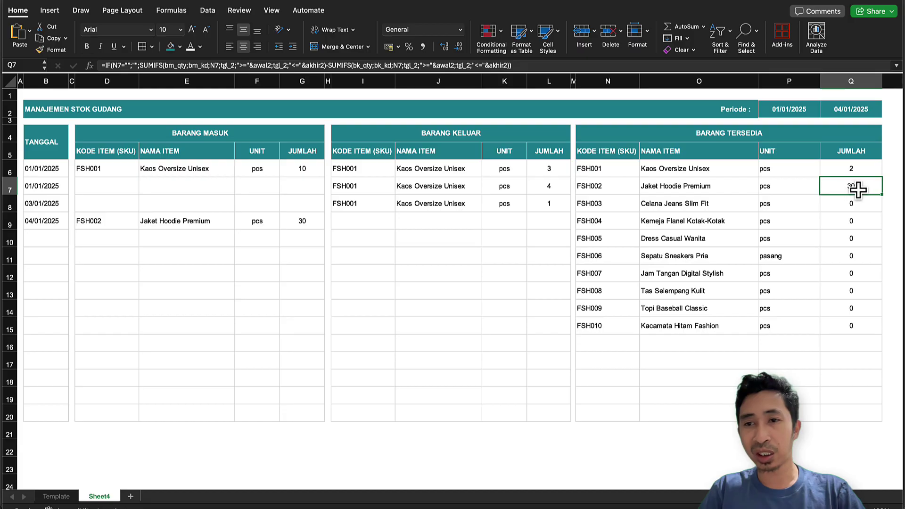
- Record an incoming FSH001 entry with quantity 3 in row 7 of BARANG MASUK, and check the item's available quantity in Q6
{"action": "left_click", "coordinate": [127, 183]}
{"action": "left_click", "coordinate": [145, 184]}
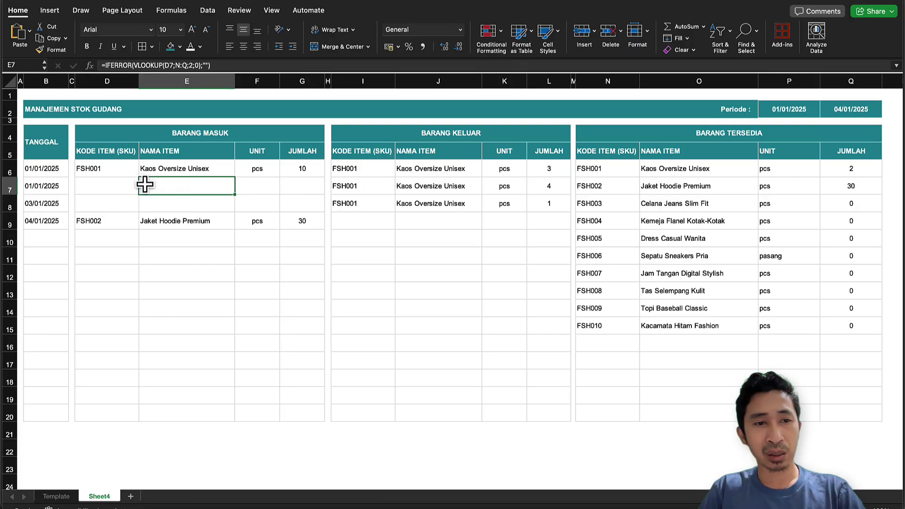
{"action": "left_click", "coordinate": [125, 186]}
{"action": "left_click", "coordinate": [143, 189]}
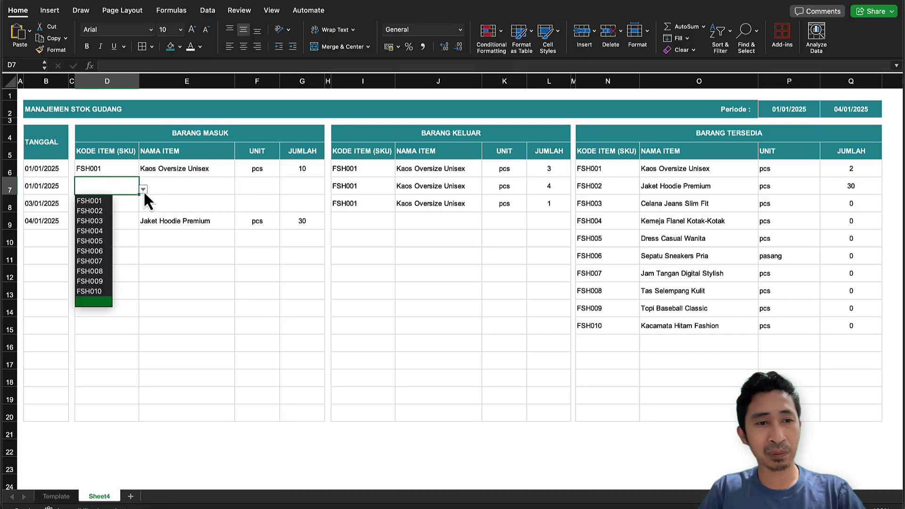
{"action": "left_click", "coordinate": [102, 203]}
{"action": "left_click", "coordinate": [286, 189]}
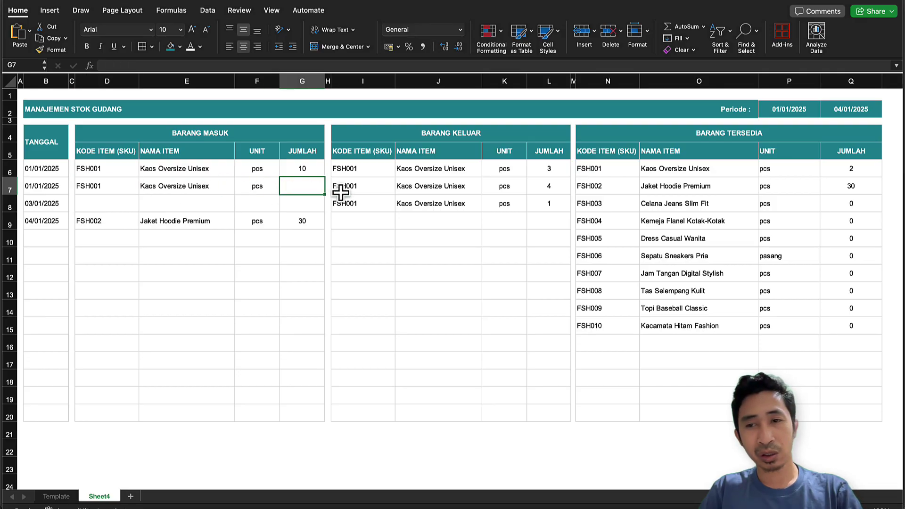
{"action": "key", "text": "Return"}
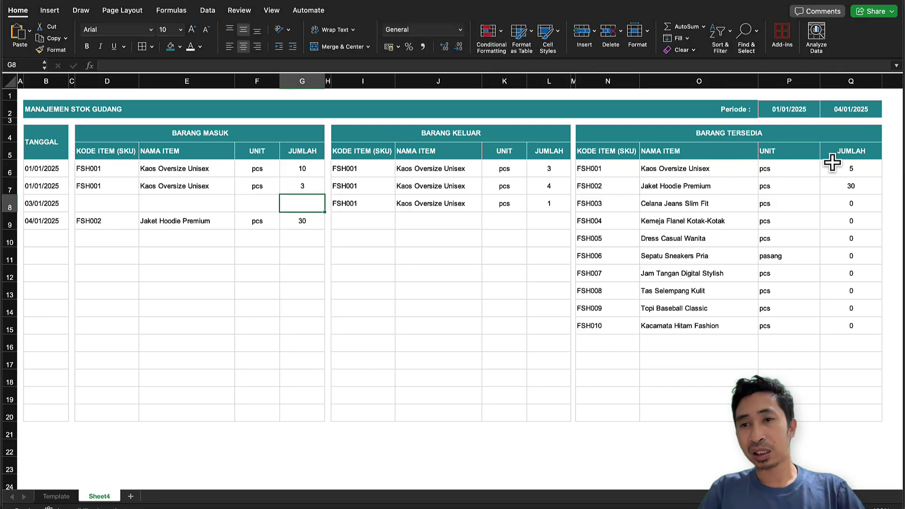
{"action": "left_click", "coordinate": [854, 166]}
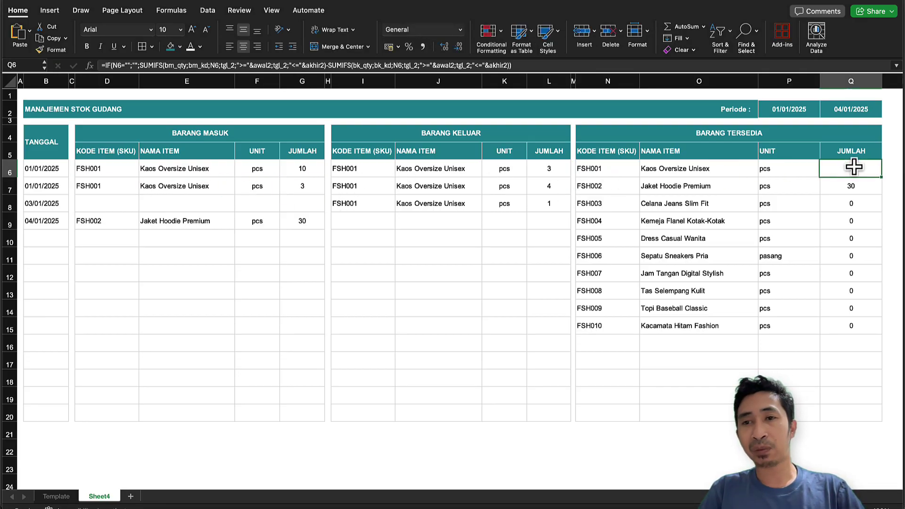
- Review the BARANG TERSEDIA quantities in Q6:Q15 together with the period start and end dates in P2 and Q2
{"action": "left_click", "coordinate": [818, 260]}
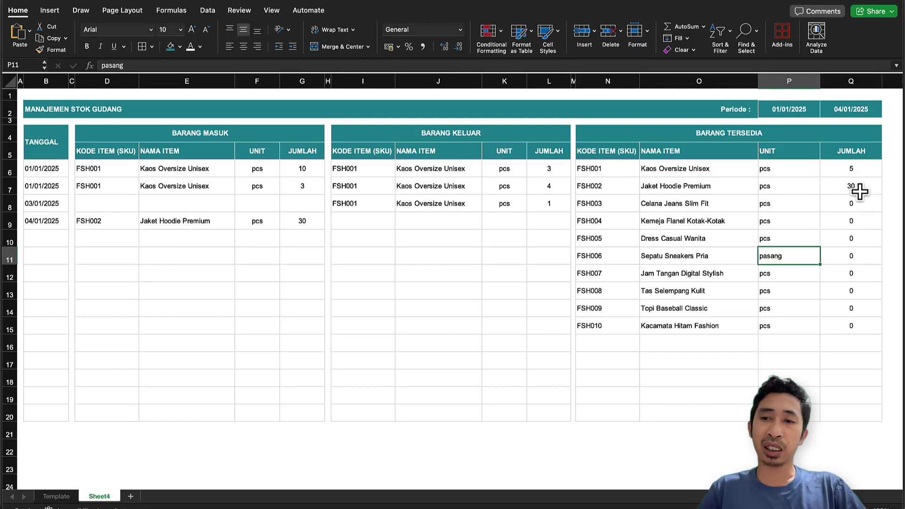
{"action": "left_click_drag", "start_coordinate": [854, 170], "coordinate": [857, 324]}
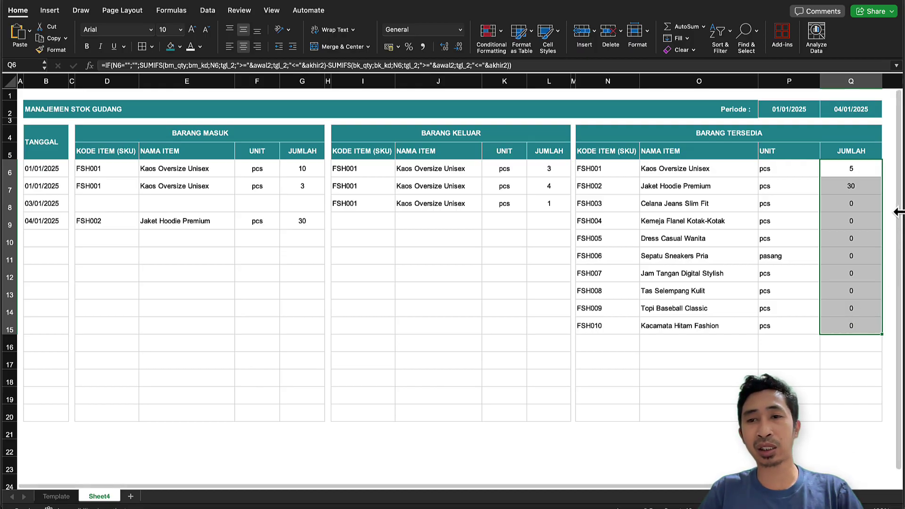
{"action": "left_click", "coordinate": [801, 109]}
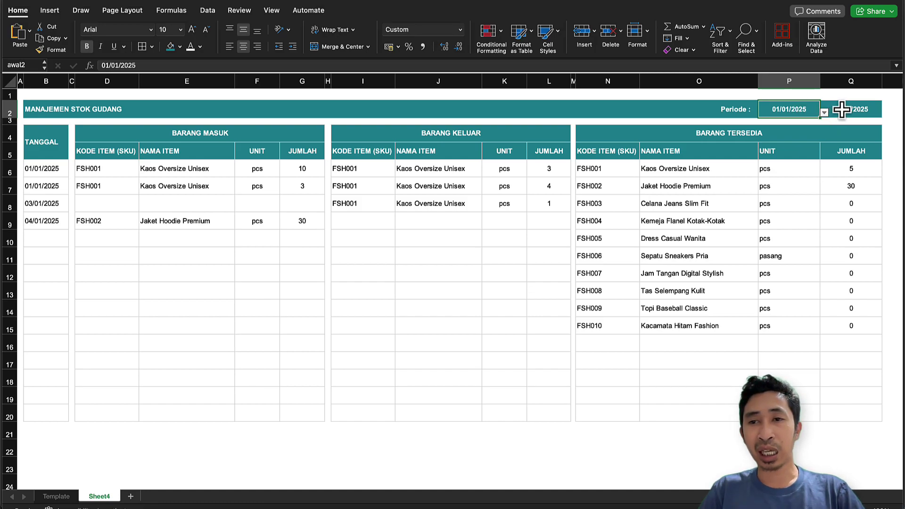
{"action": "left_click", "coordinate": [840, 110]}
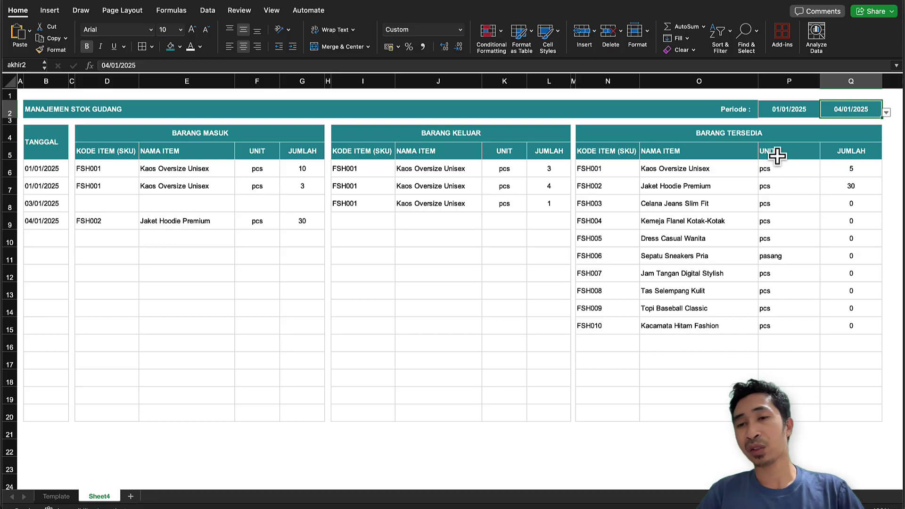
{"action": "left_click", "coordinate": [814, 155]}
{"action": "left_click", "coordinate": [840, 158]}
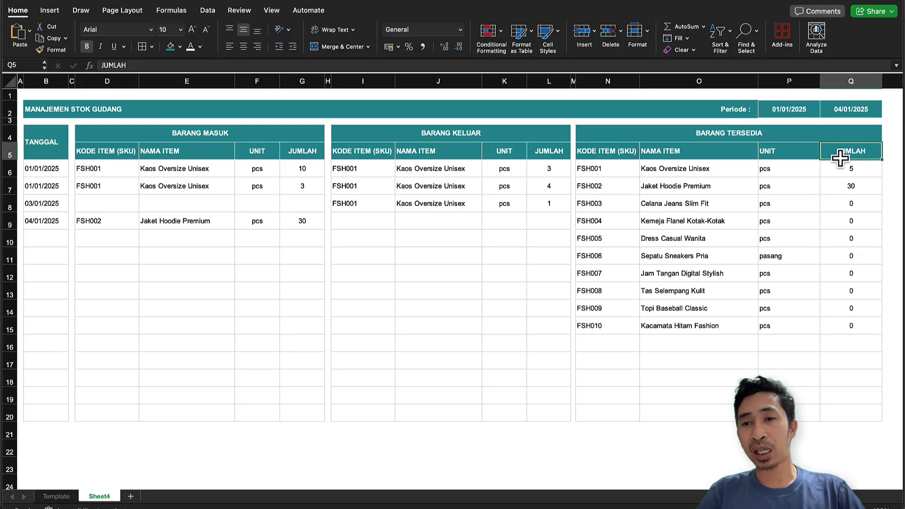
{"action": "left_click", "coordinate": [778, 149]}
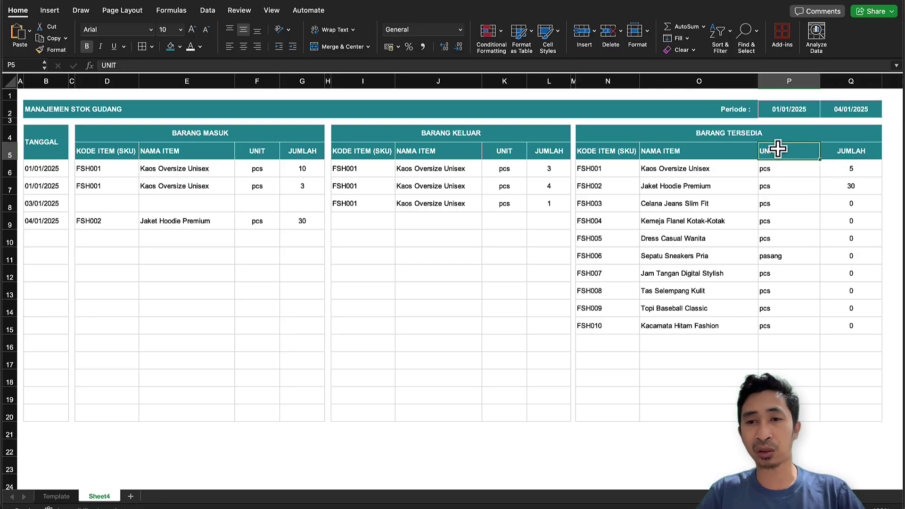